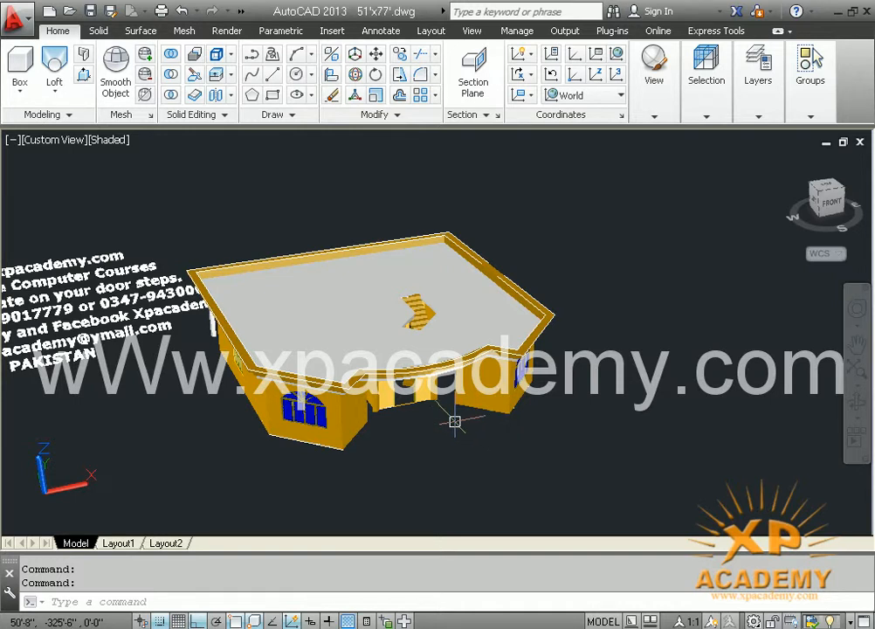
Move the contact-details text block farther away from the house in the negative X direction
middle_drag(197, 275, 280, 274)
text(m)
key(Return)
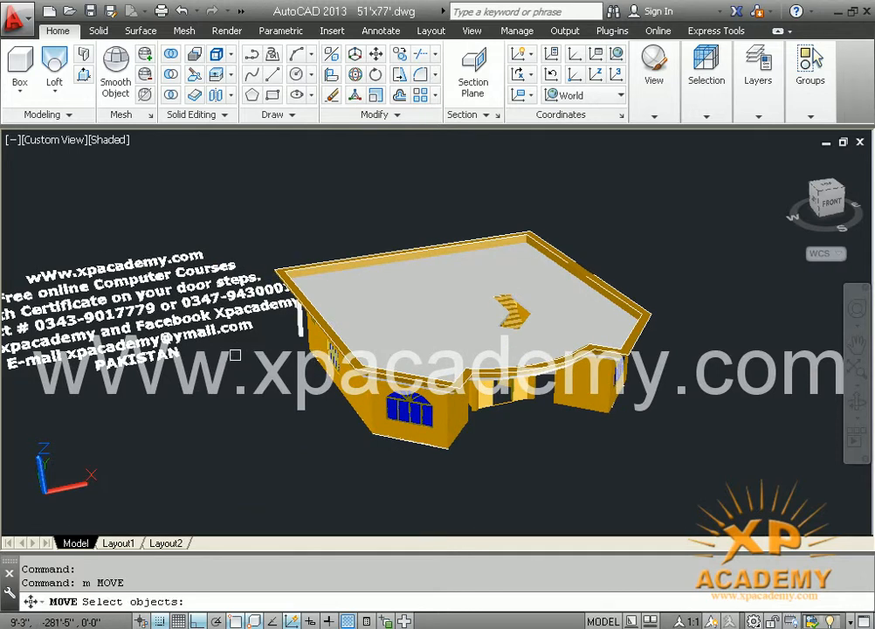
click(155, 294)
click(107, 208)
middle_drag(164, 332, 243, 326)
key(Return)
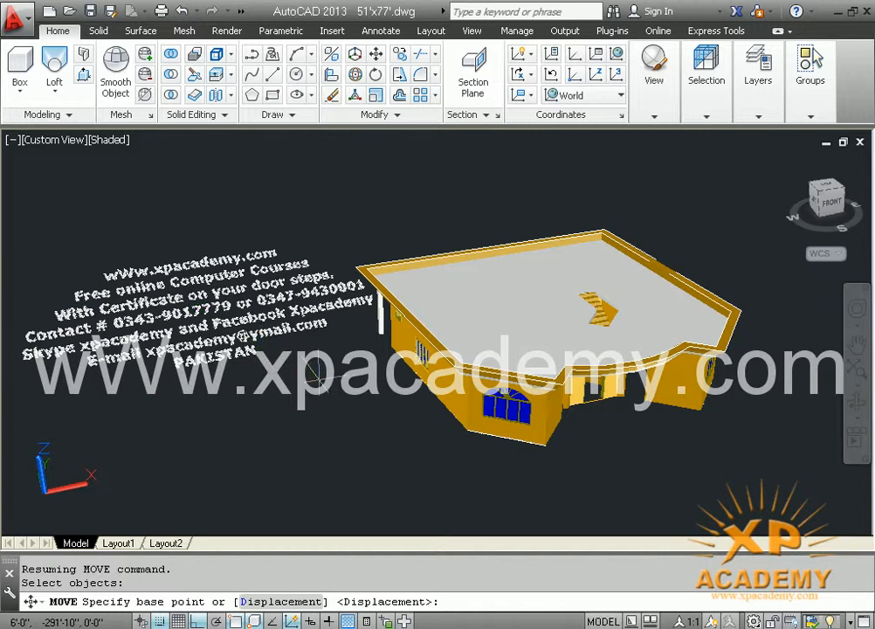
click(261, 390)
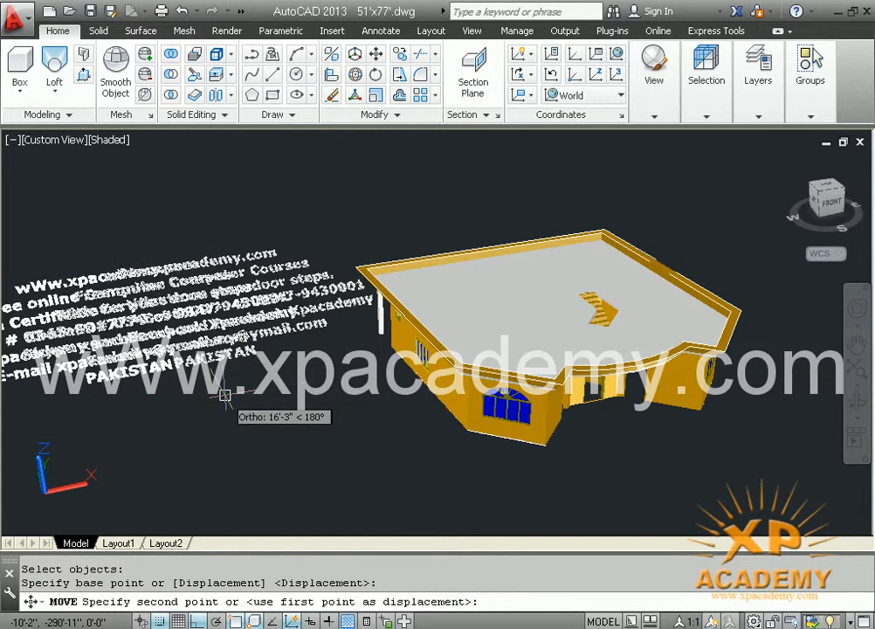
click(175, 456)
key(Escape)
shift+middle_drag(278, 397, 300, 391)
Turn off the roof layer and the step layer, although step is the current layer
text(la)
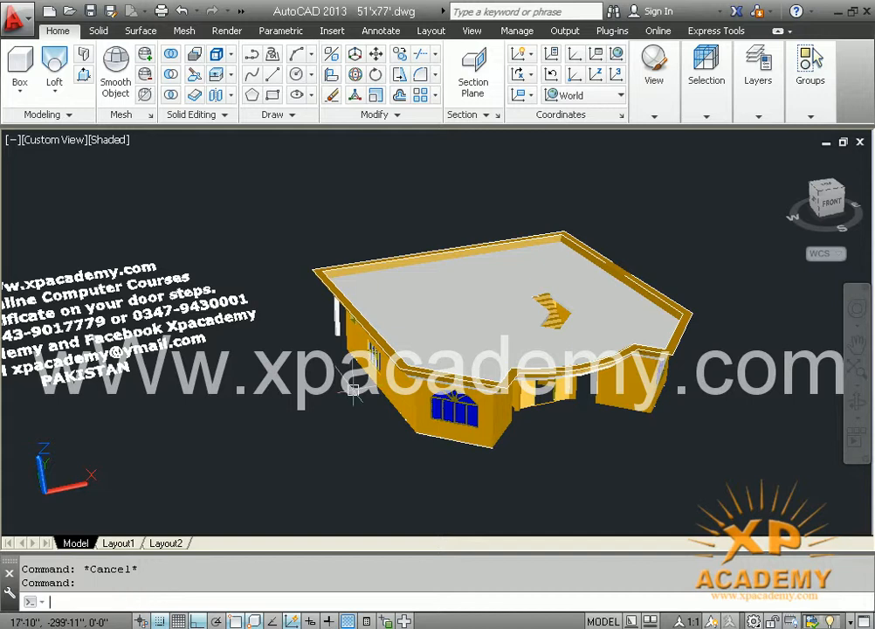
key(Return)
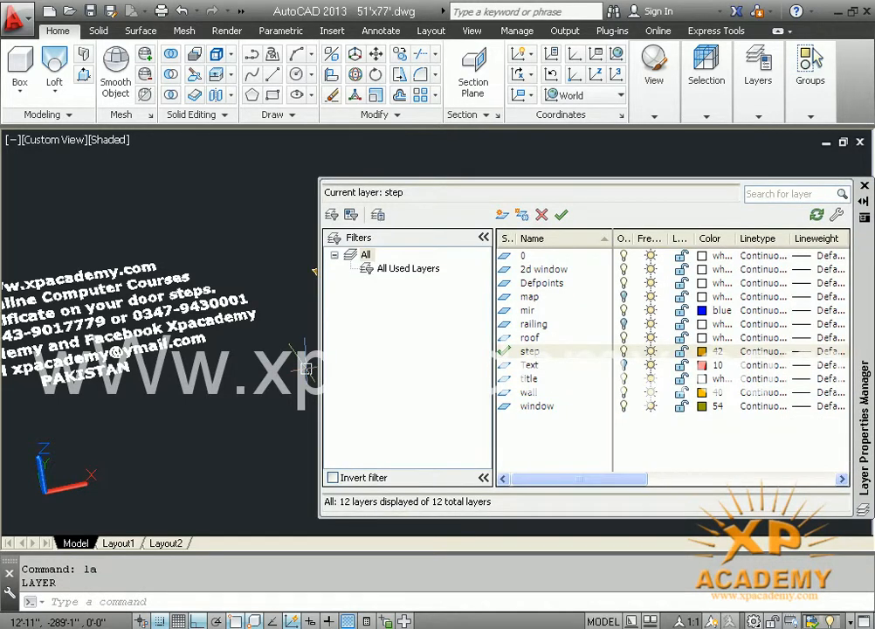
click(624, 339)
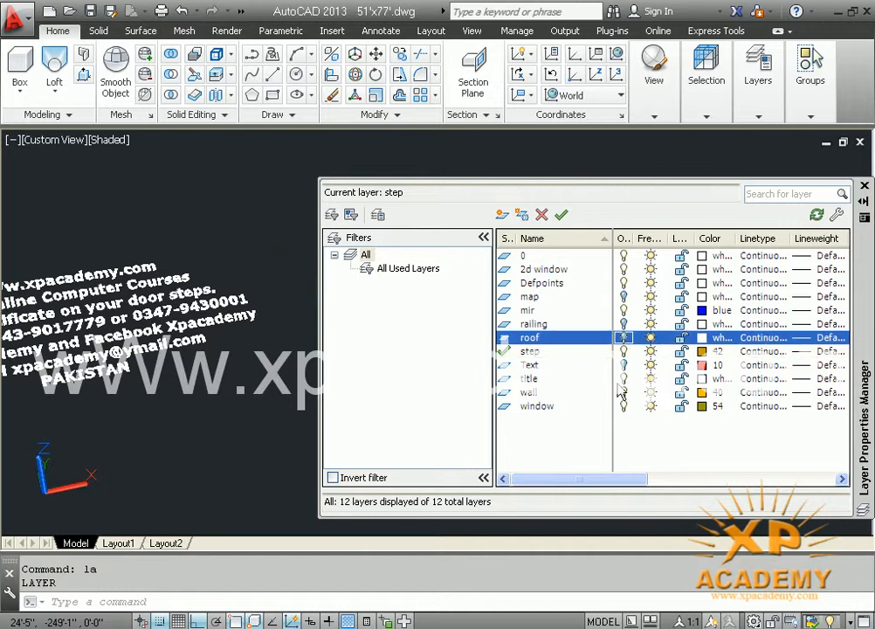
click(624, 352)
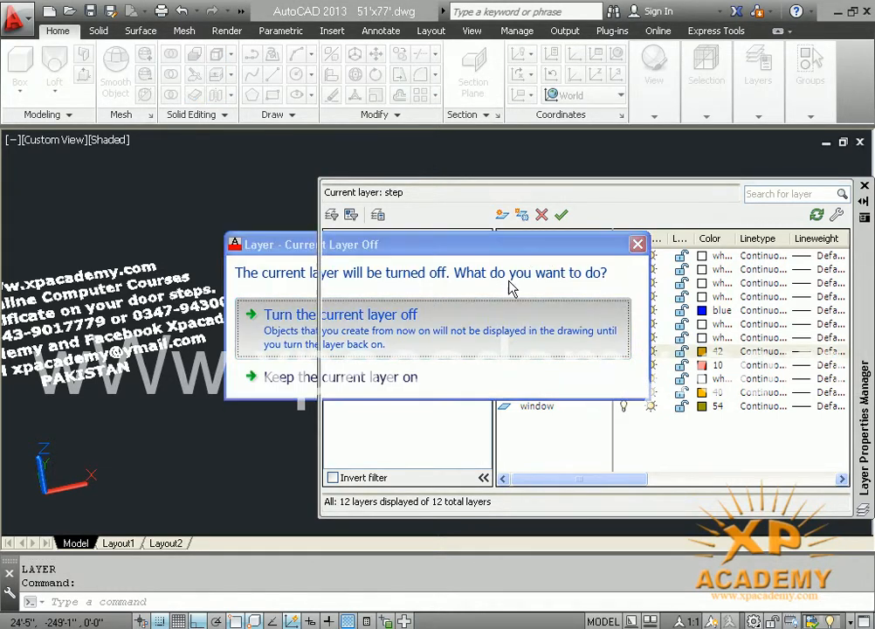
click(539, 303)
Make layer 0 the current layer and close the layer manager
click(530, 255)
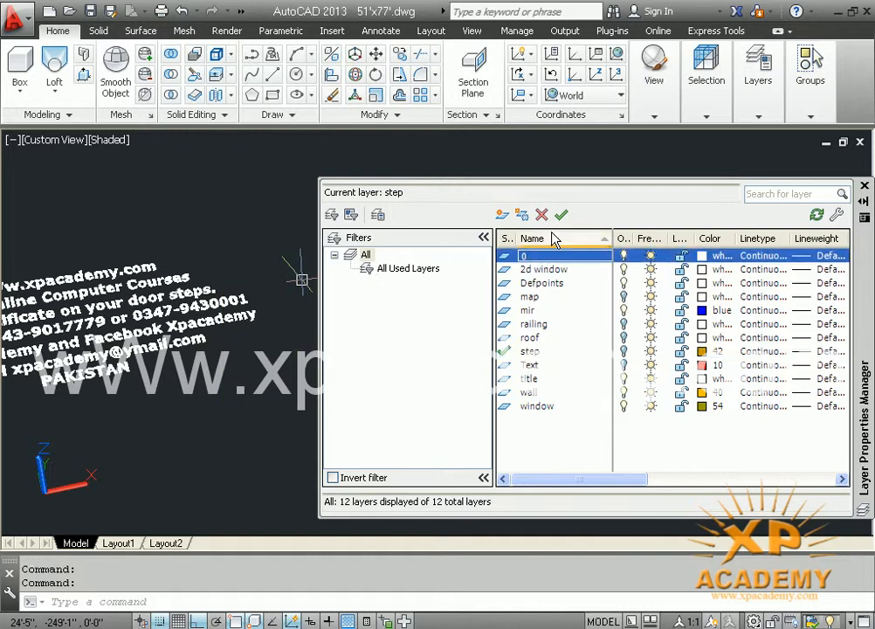
click(561, 214)
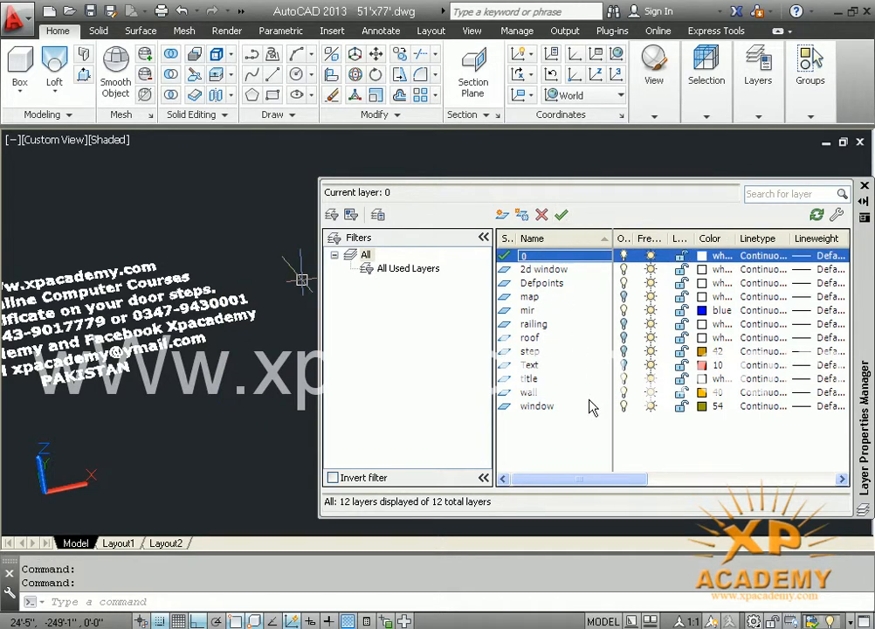
click(624, 313)
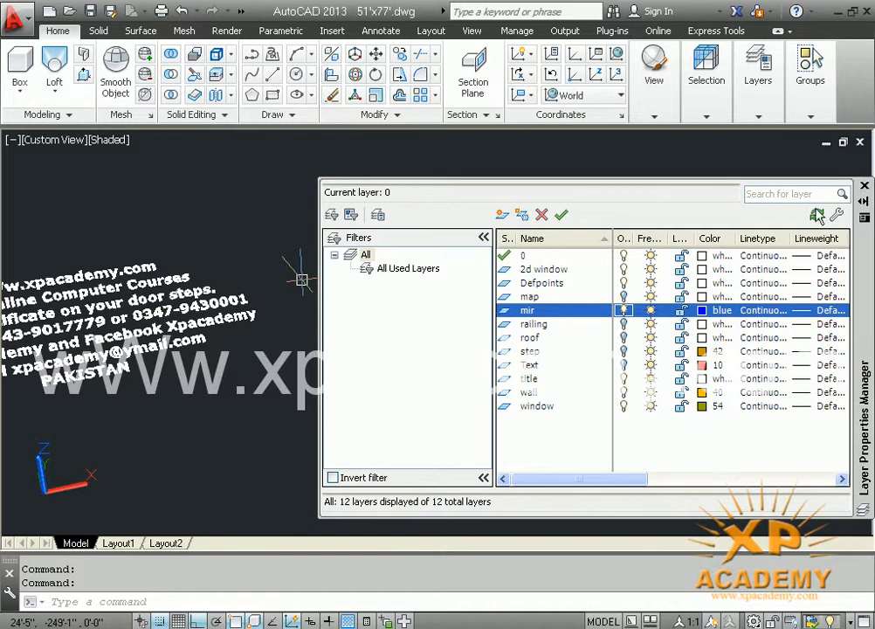
drag(862, 260, 482, 238)
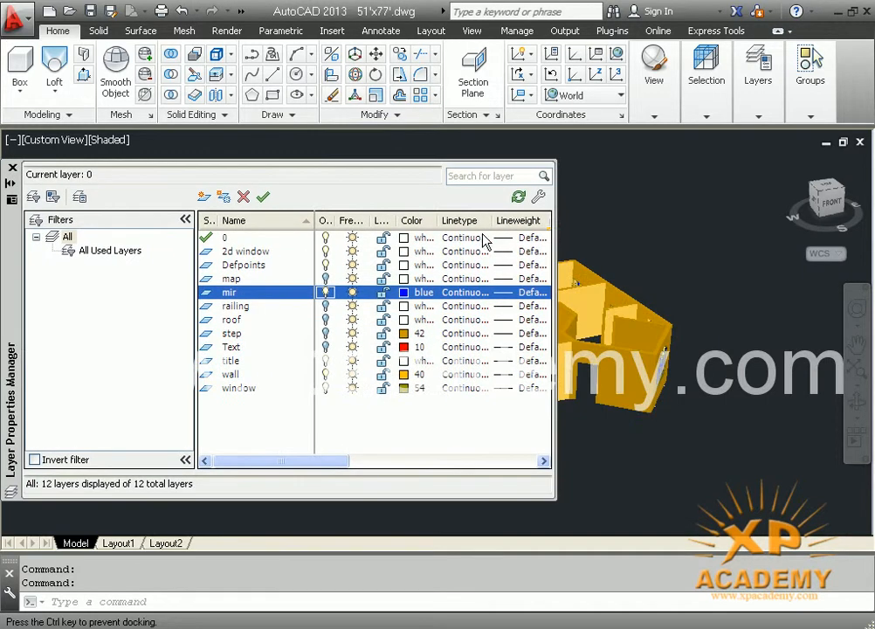
click(12, 167)
Copy all visible walls and windows of the house to the empty area beside it along the positive X direction
middle_drag(524, 446, 493, 446)
key(Escape)
text(co)
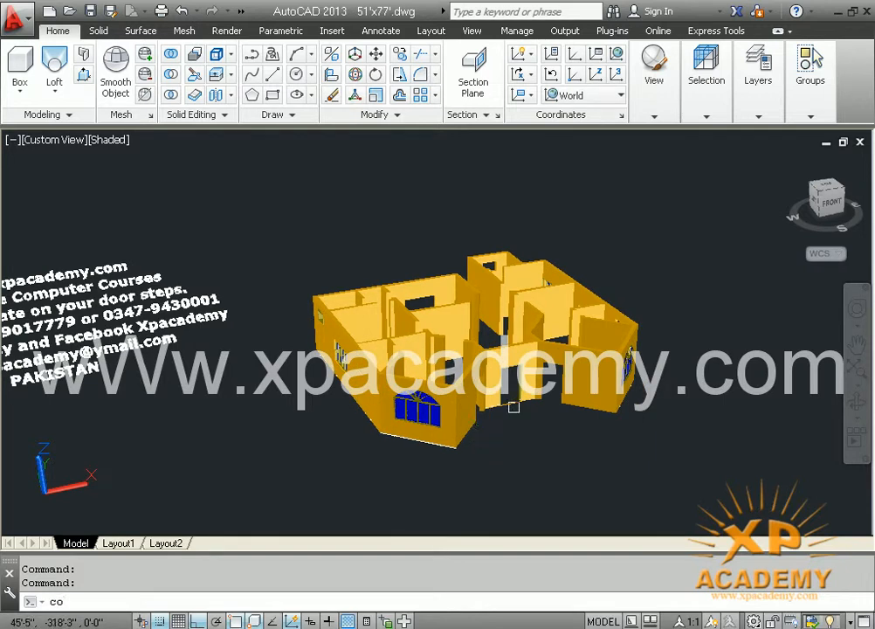
key(Return)
click(677, 220)
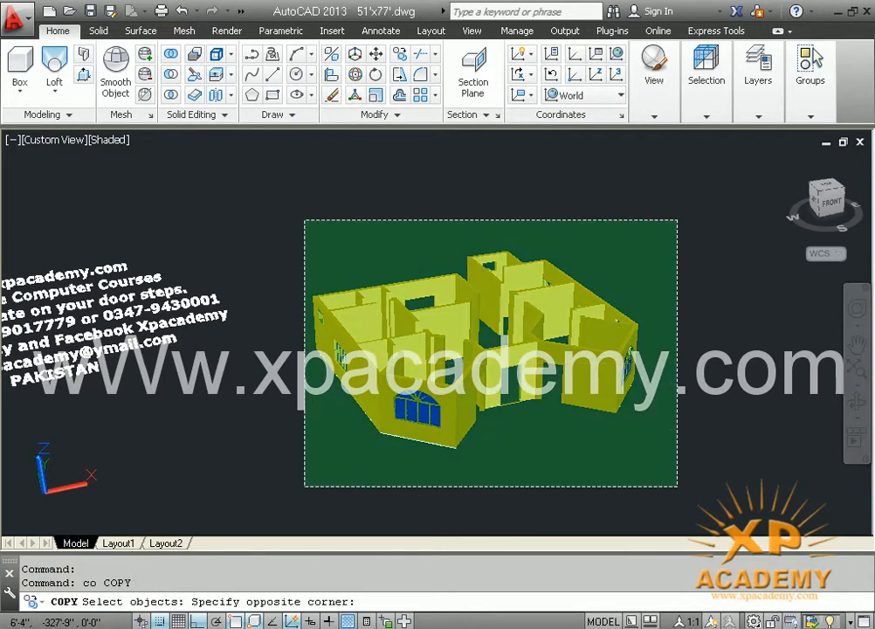
click(305, 485)
key(Return)
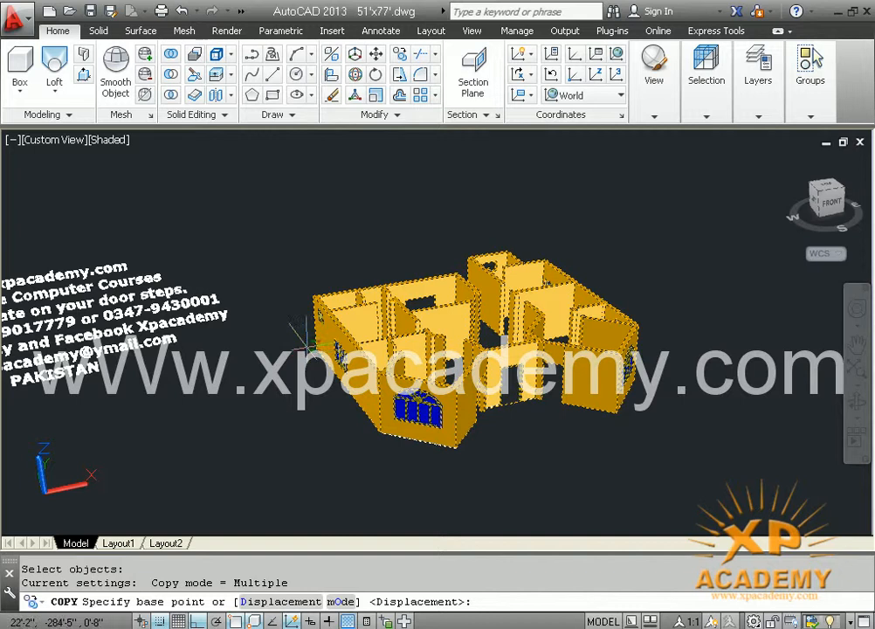
click(316, 348)
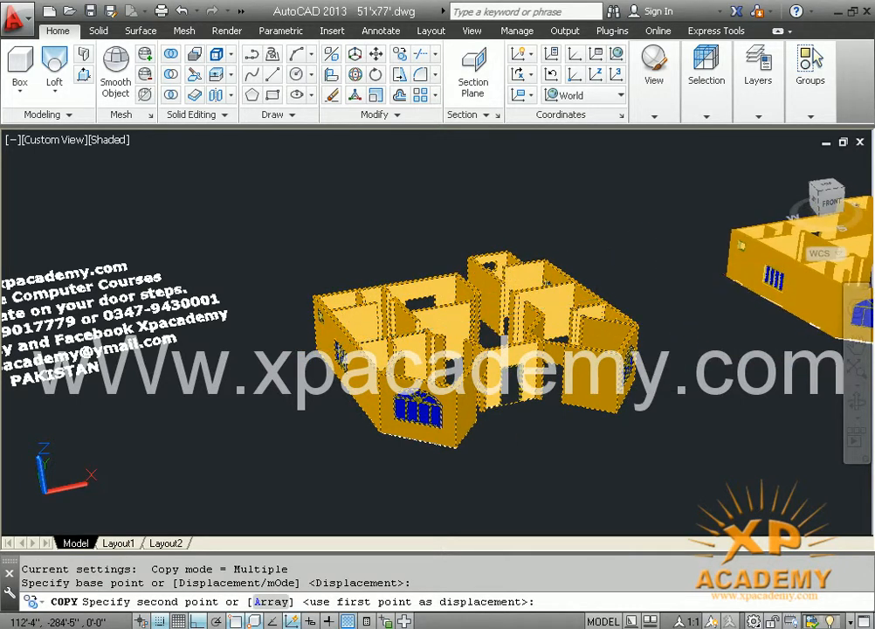
click(686, 250)
key(Return)
mouse_move(631, 349)
shift+middle_down()
mouse_move(586, 379)
mouse_move(536, 391)
mouse_move(645, 360)
shift+middle_up()
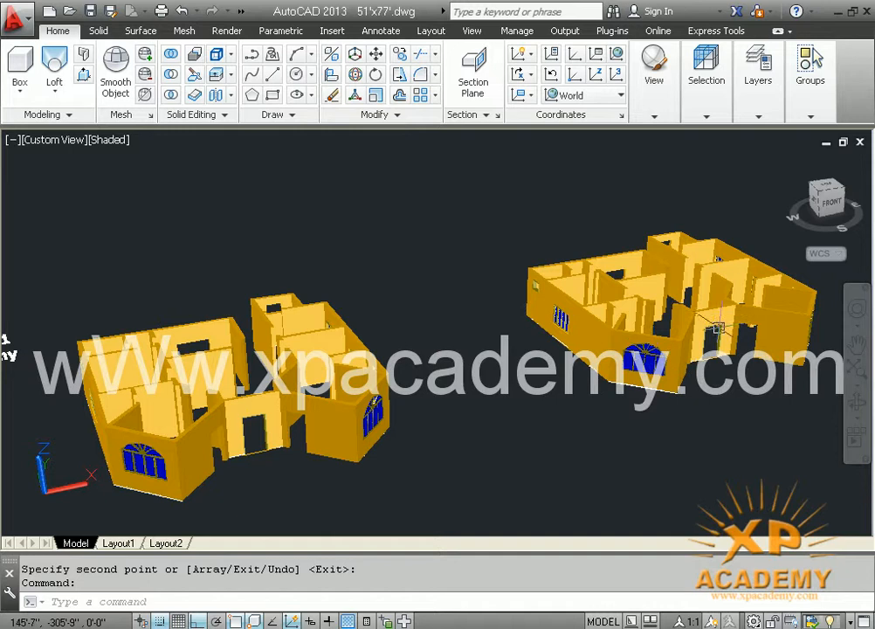
middle_drag(566, 380, 592, 381)
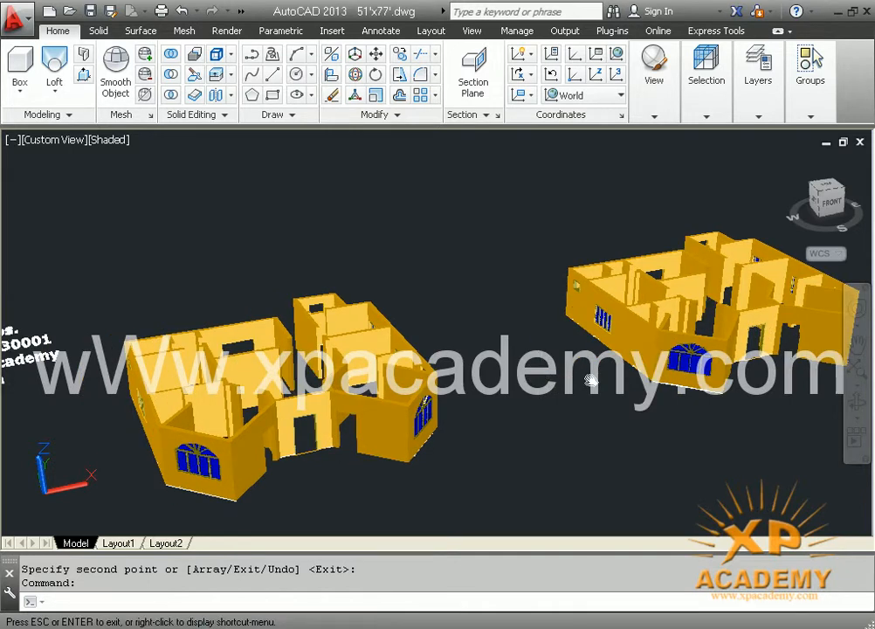
middle_drag(495, 378, 585, 363)
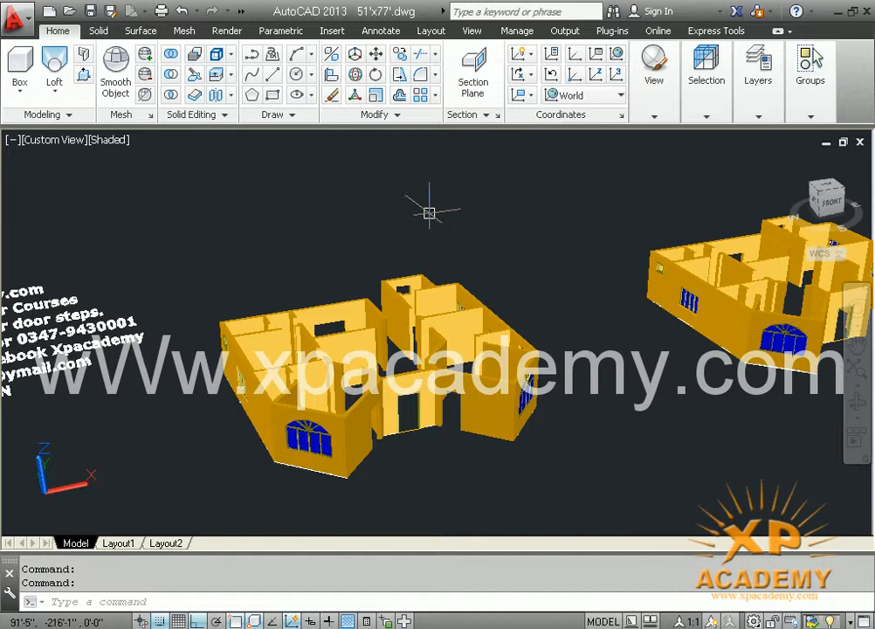
middle_drag(463, 341, 391, 362)
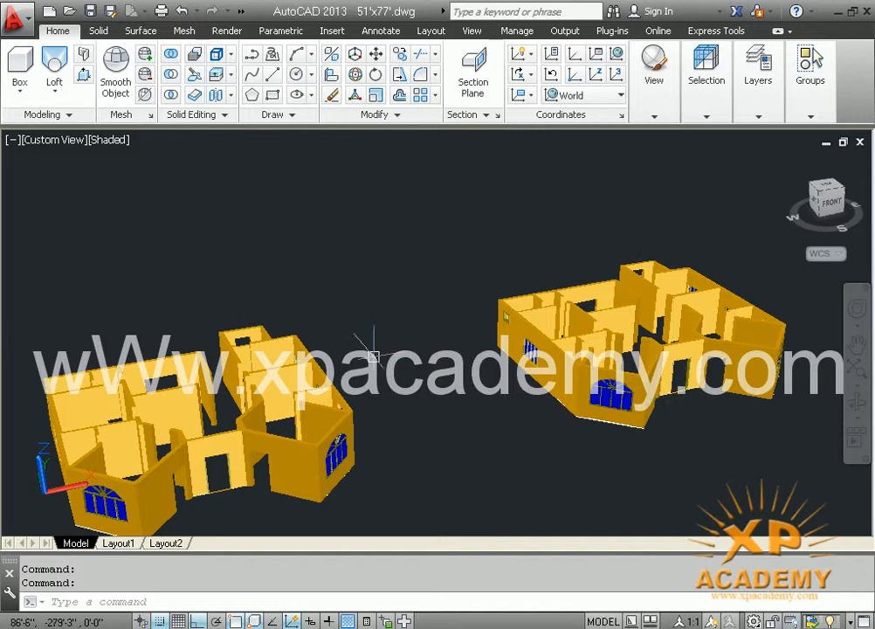
middle_drag(472, 336, 581, 313)
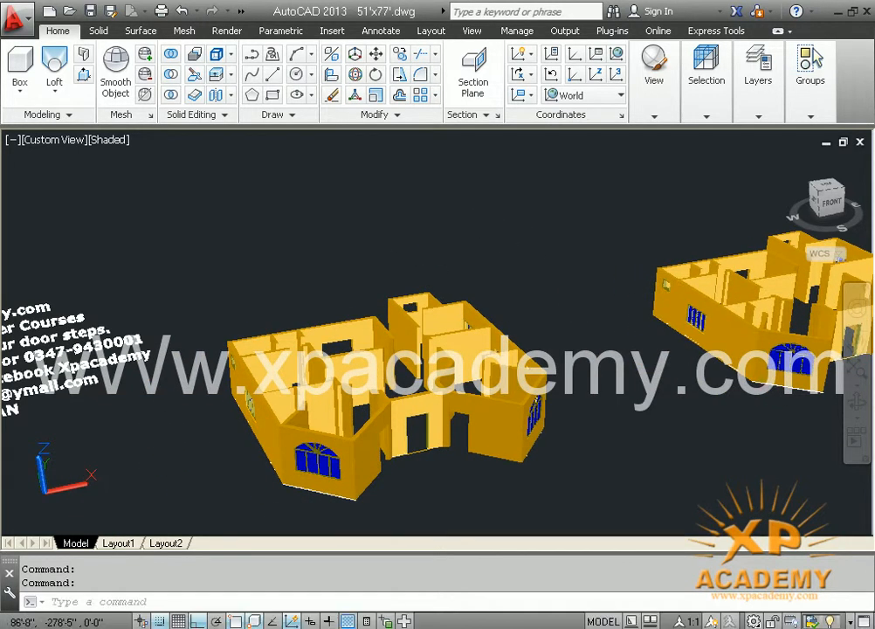
text(a)
key(Return)
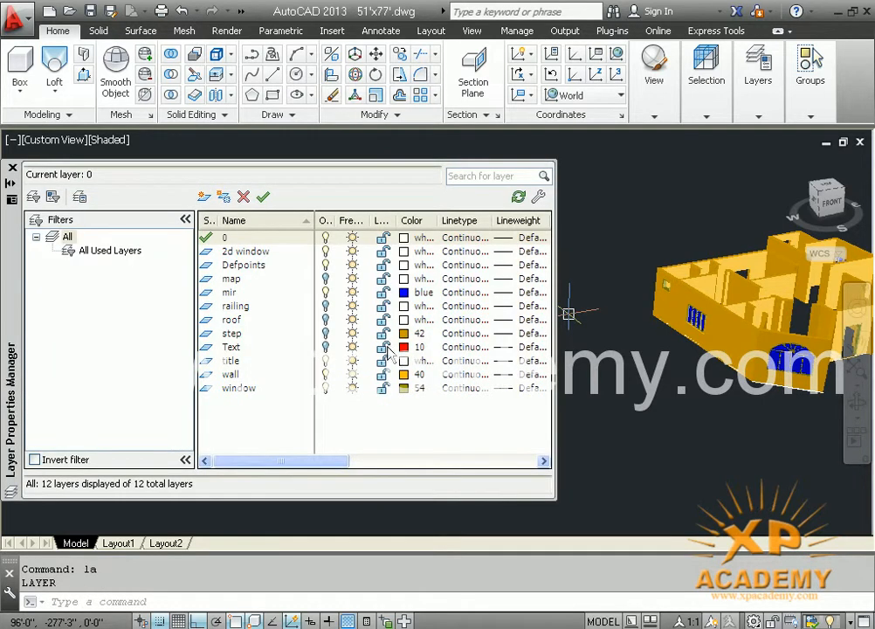
key(Escape)
click(576, 375)
key(Escape)
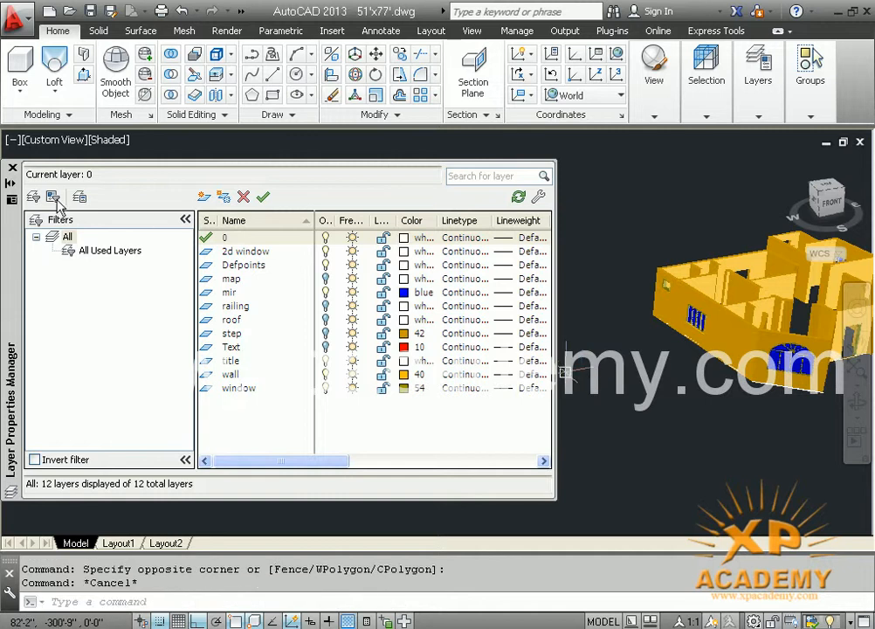
key(Escape)
middle_drag(540, 281, 320, 305)
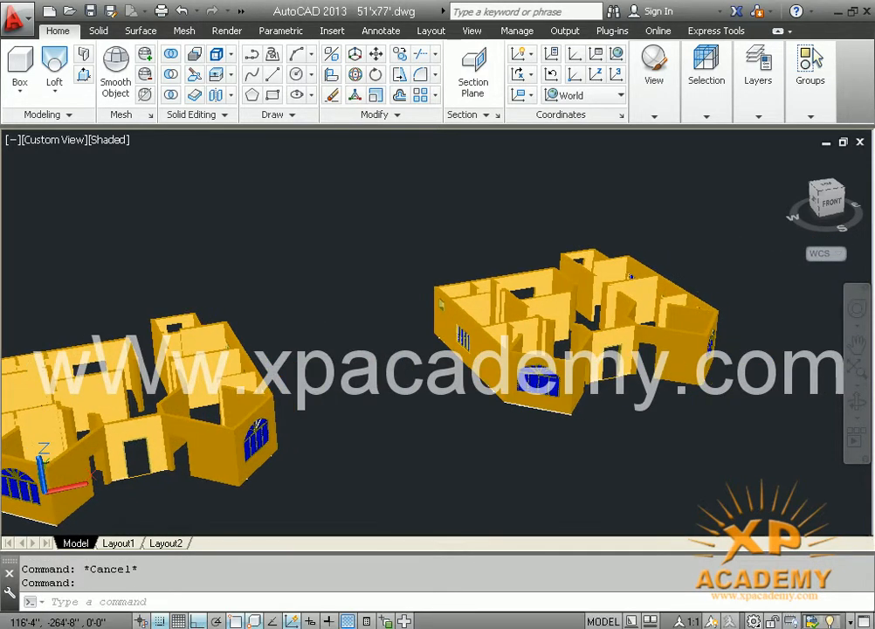
click(781, 215)
click(383, 489)
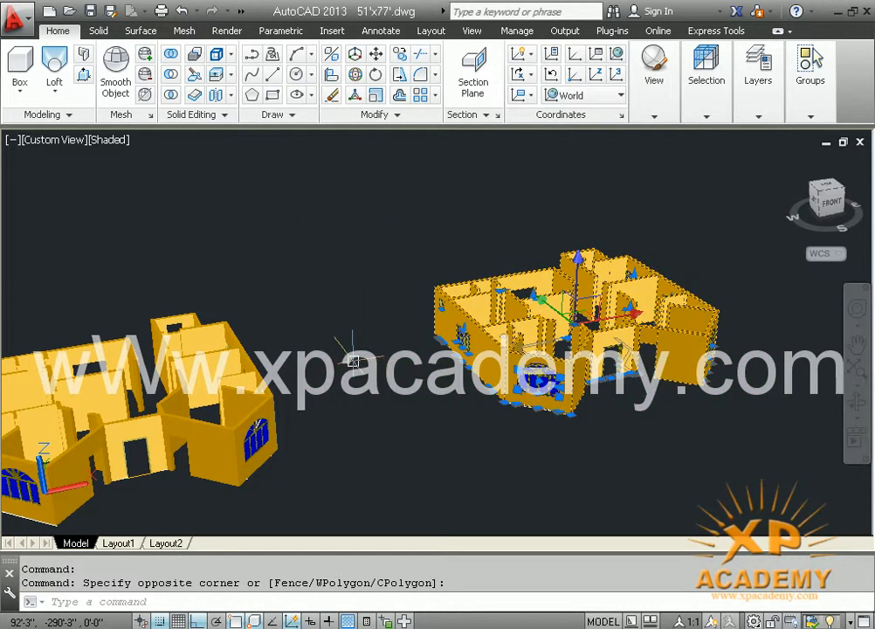
text(la)
key(Return)
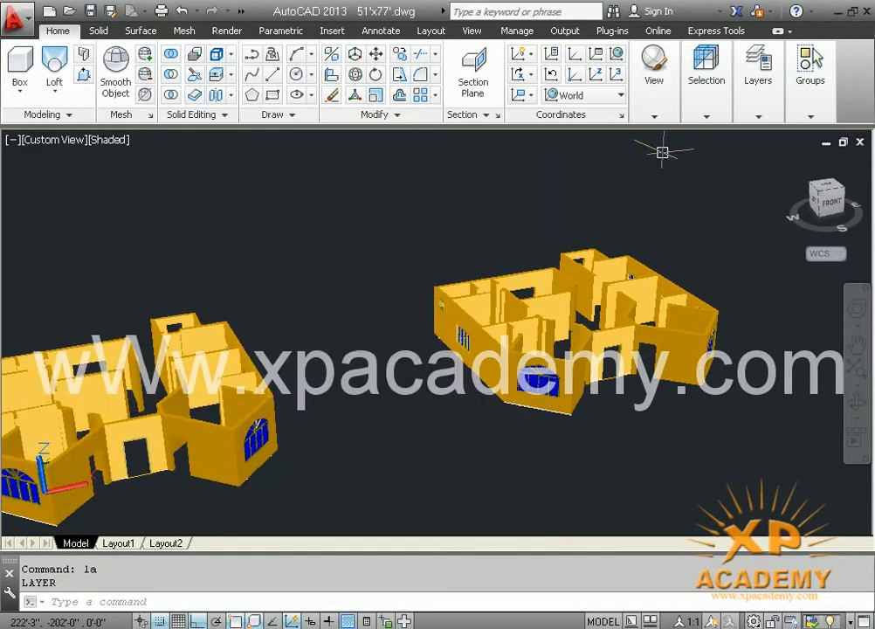
Assign all walls and windows of the copied house to layer 0 and clear the selection
click(767, 215)
click(401, 434)
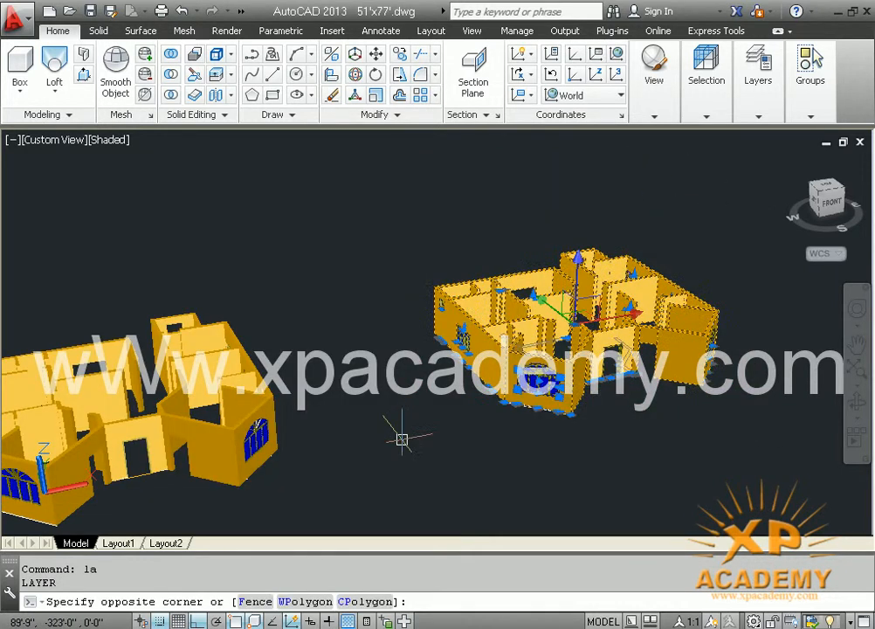
click(758, 116)
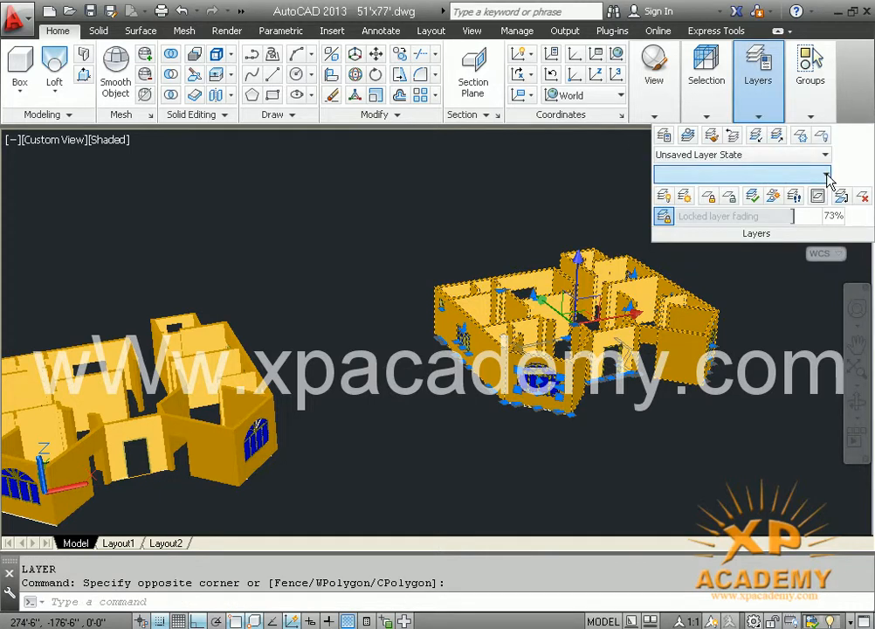
click(752, 197)
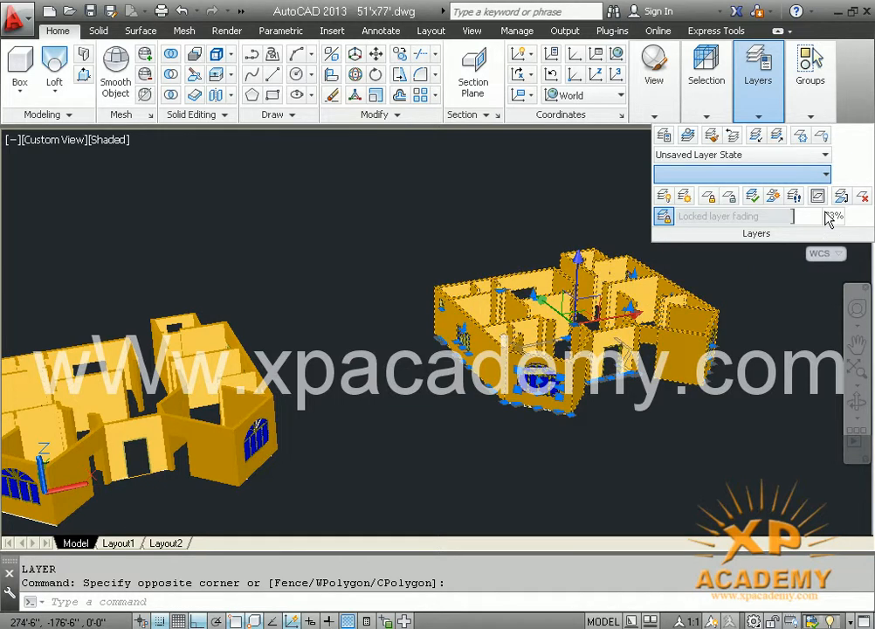
click(776, 198)
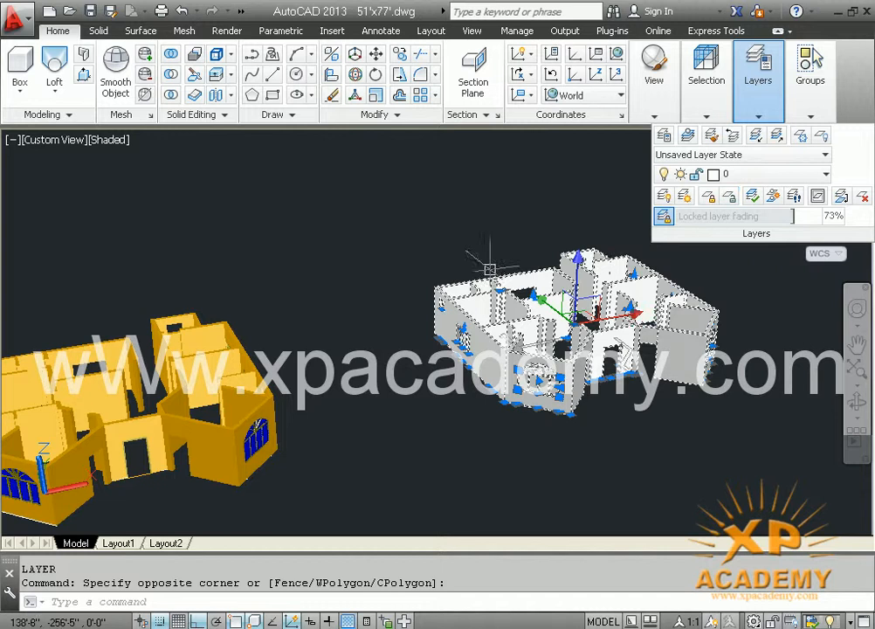
key(Escape)
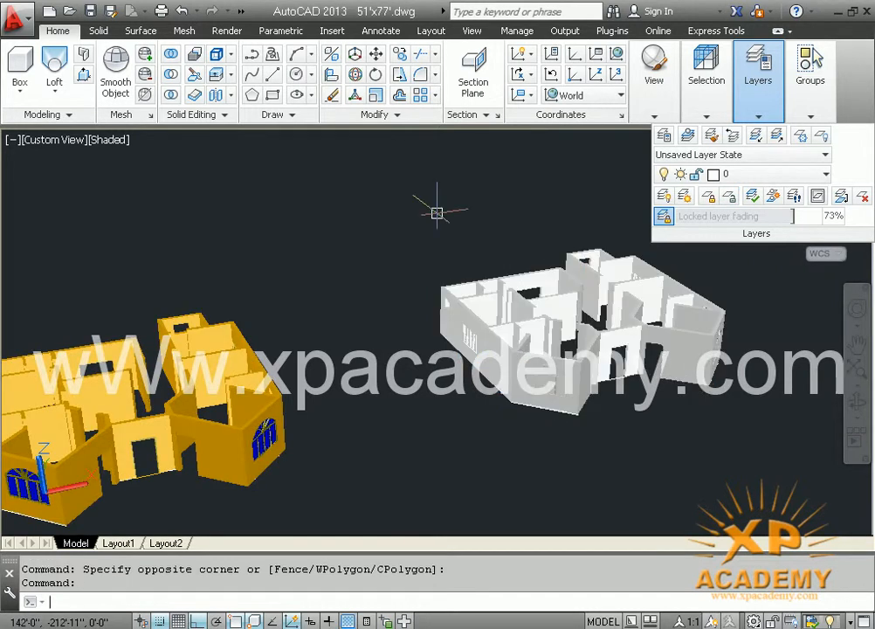
Turn off the wall layer, and turn on and lock the map layer
middle_drag(414, 266, 487, 269)
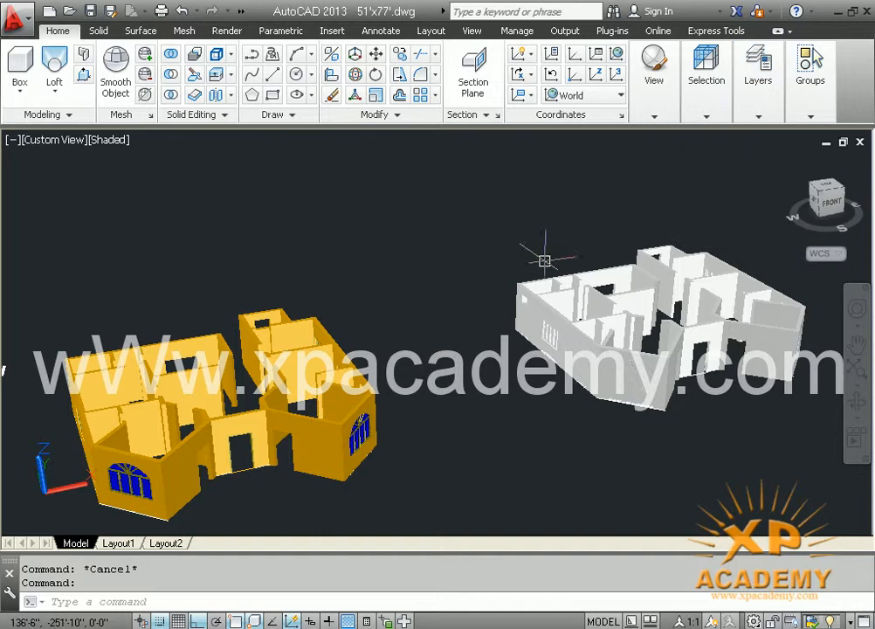
text(la)
key(Return)
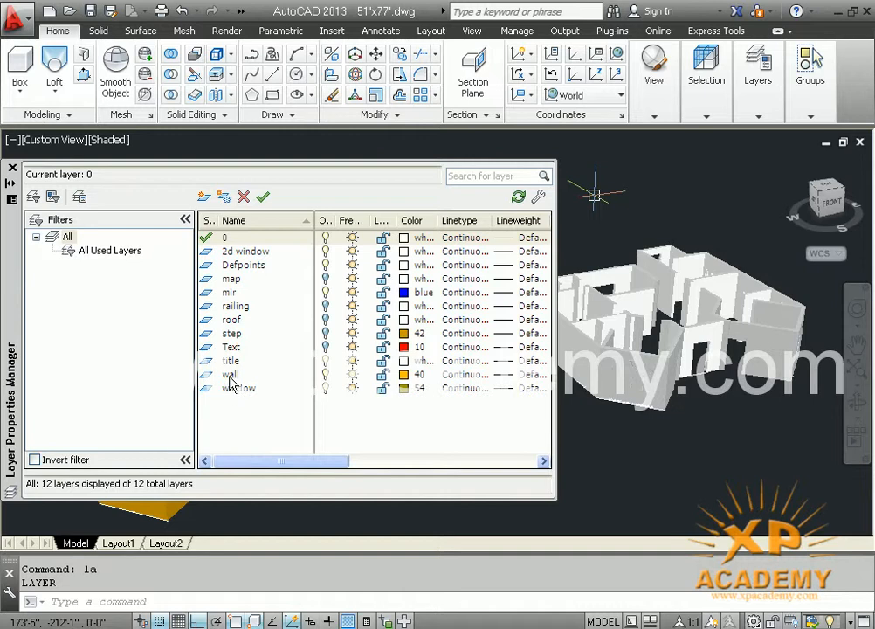
click(329, 375)
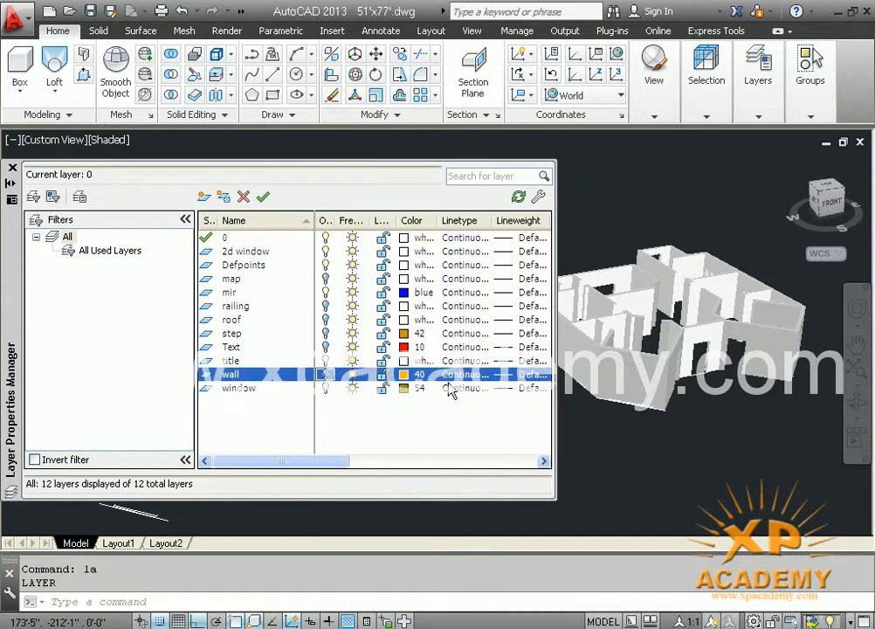
click(325, 280)
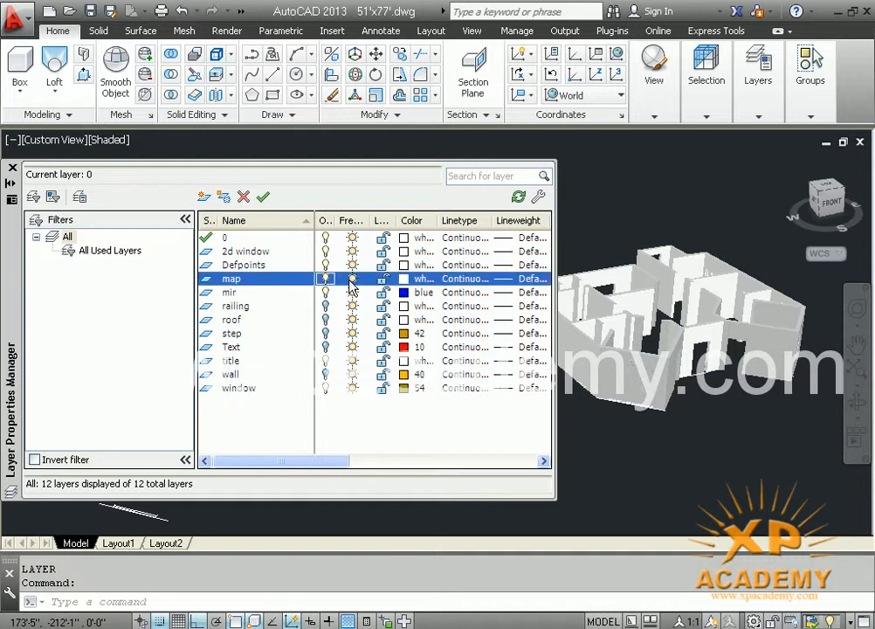
click(383, 279)
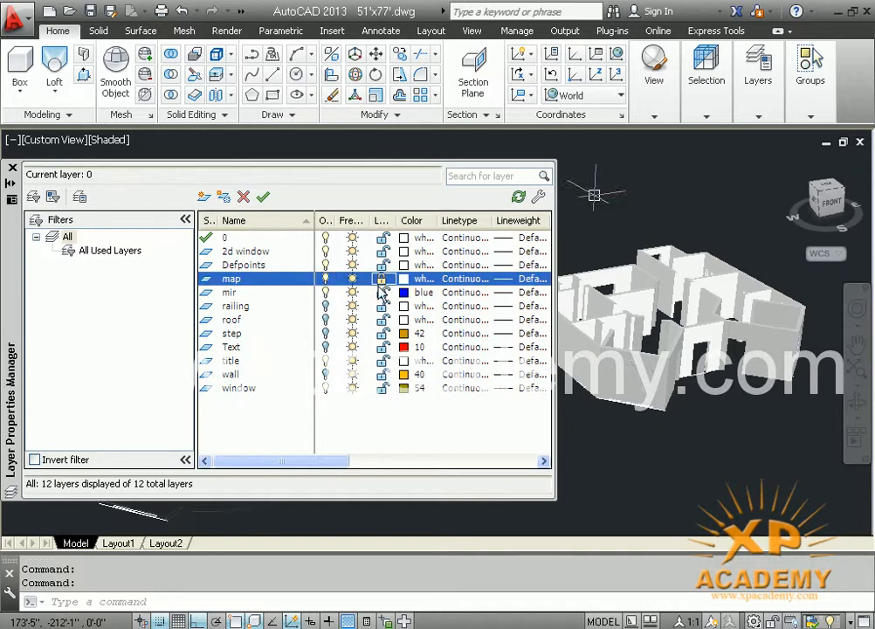
Turn off the window and mir layers so the original house's windows are hidden, and close the layer manager
click(12, 169)
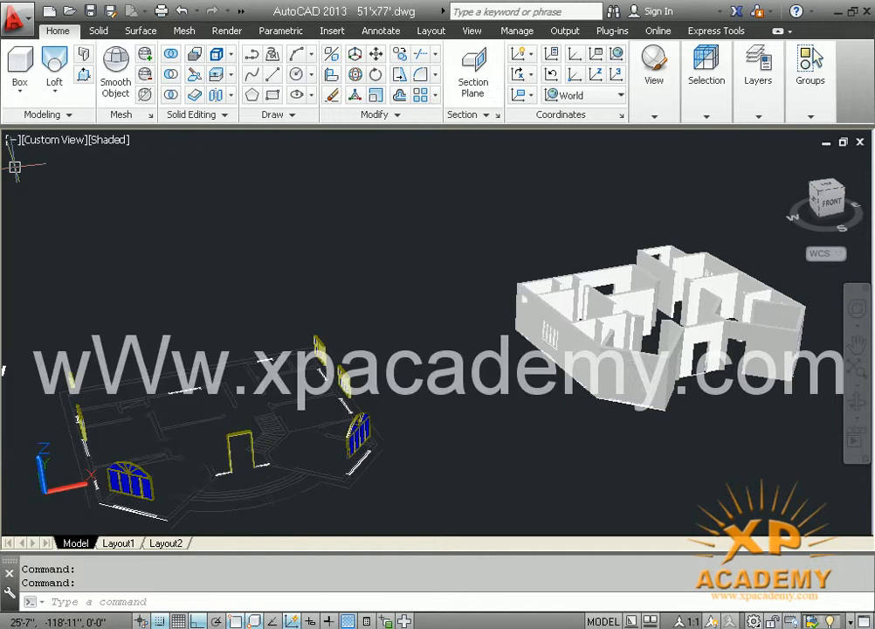
shift+middle_drag(498, 385, 505, 382)
text(la)
key(Return)
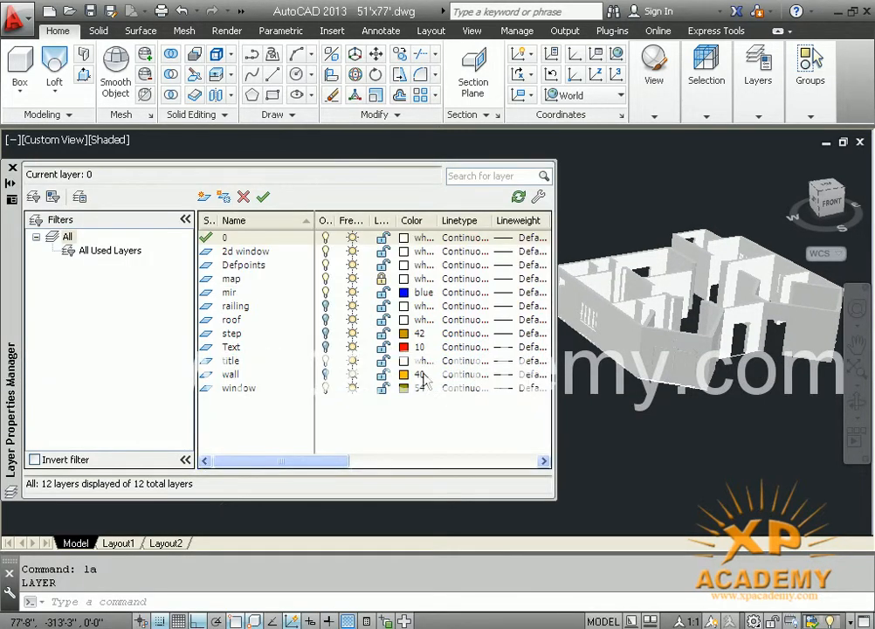
click(326, 362)
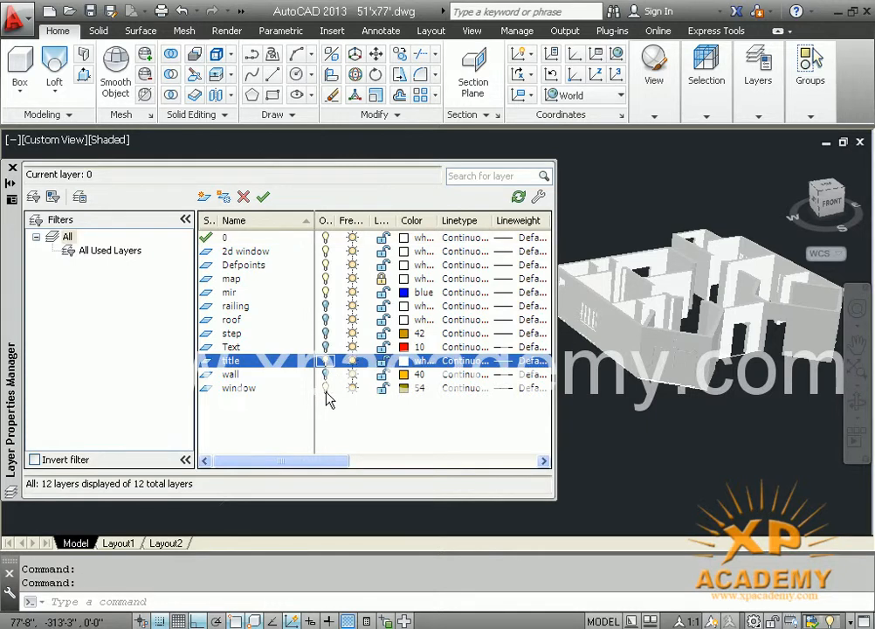
click(326, 388)
click(326, 292)
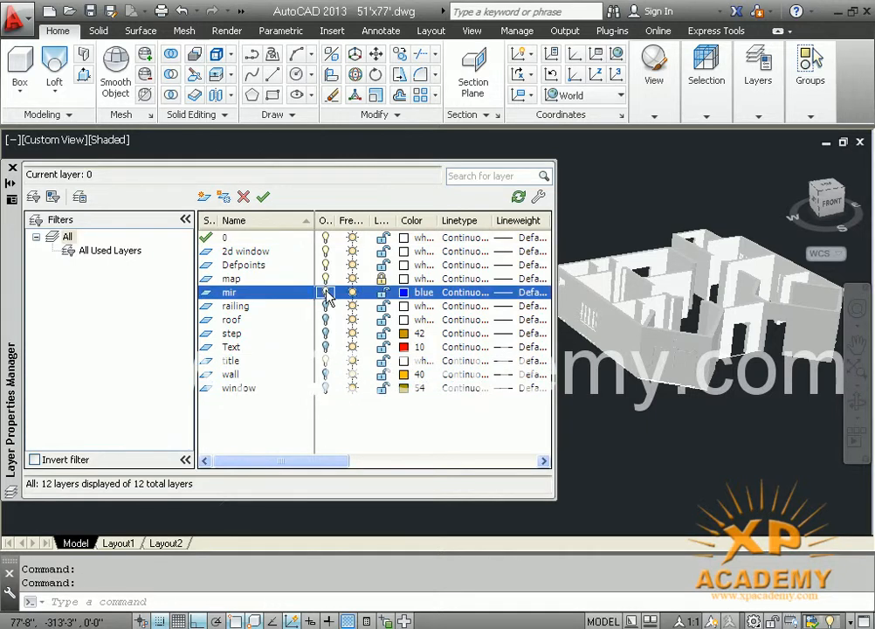
click(14, 170)
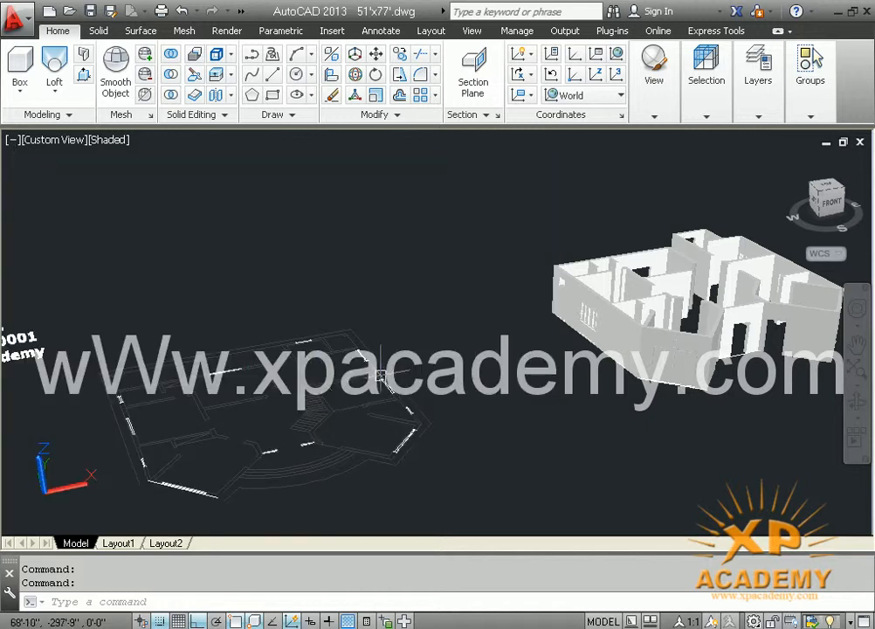
Move the copied house by its rear bottom corner onto the matching corner of the floor plan, with Ortho off
middle_drag(373, 376, 356, 373)
middle_drag(502, 384, 462, 385)
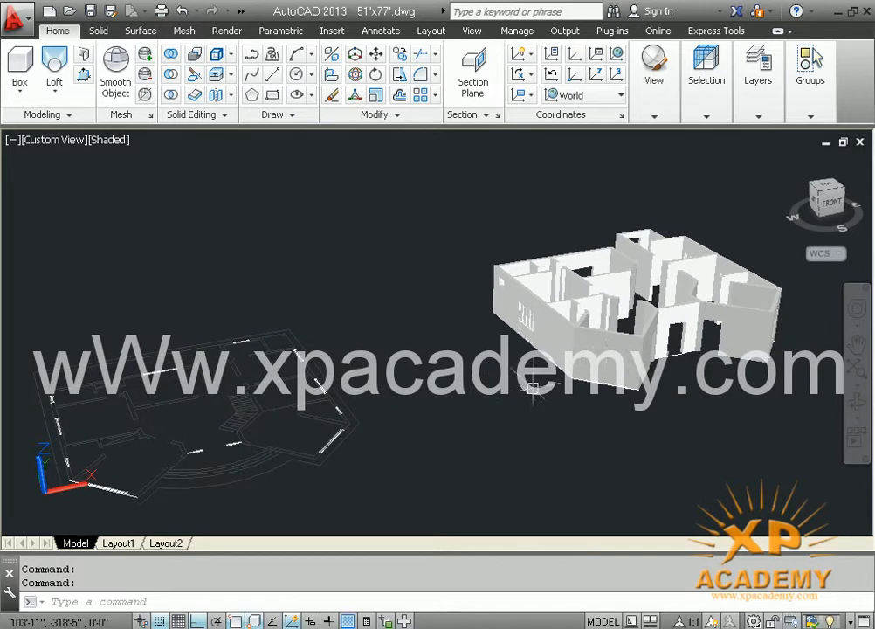
text(m)
key(Escape)
text(m)
key(Return)
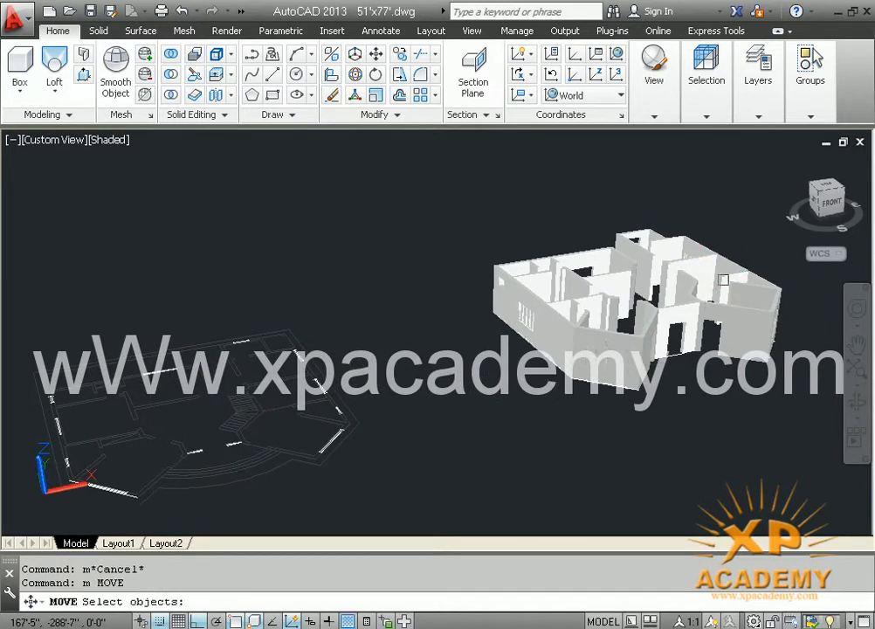
click(781, 229)
click(508, 361)
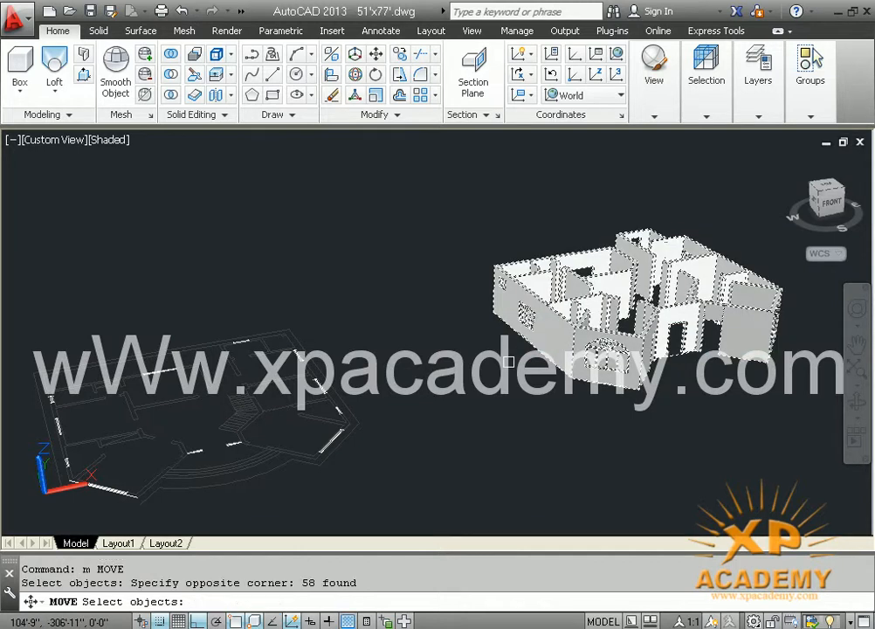
key(Return)
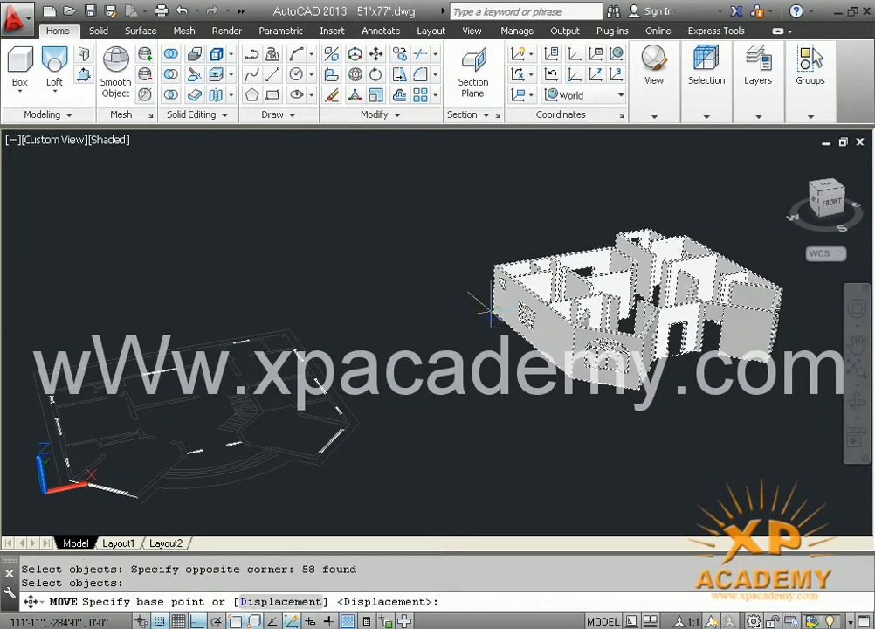
click(492, 311)
middle_drag(225, 369, 400, 369)
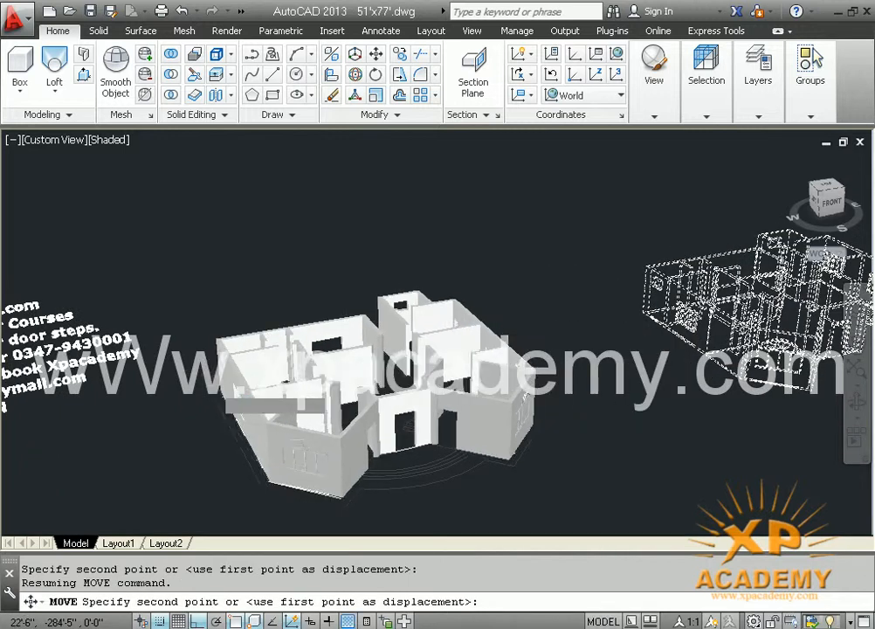
scroll(281, 353, up, 3)
middle_drag(279, 352, 329, 332)
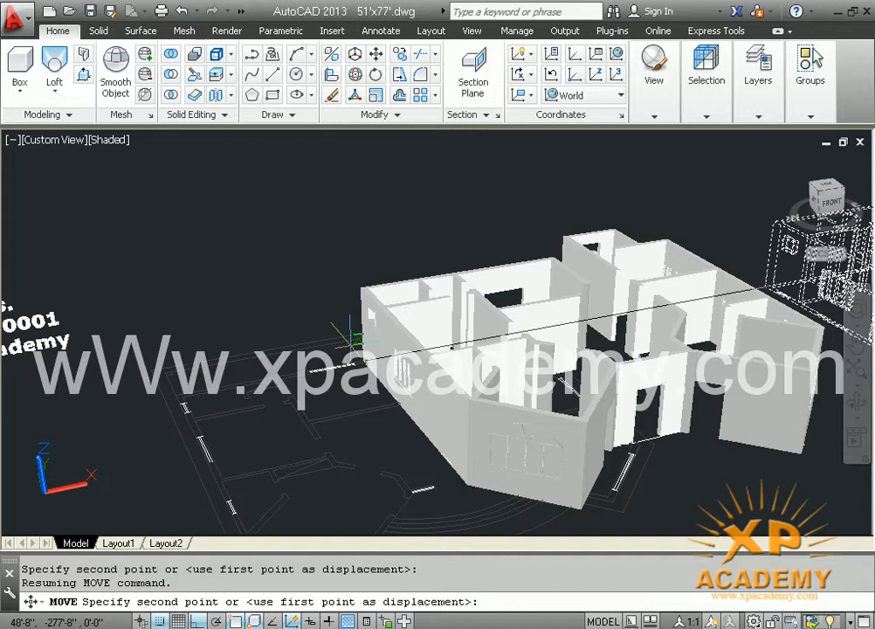
key(F8)
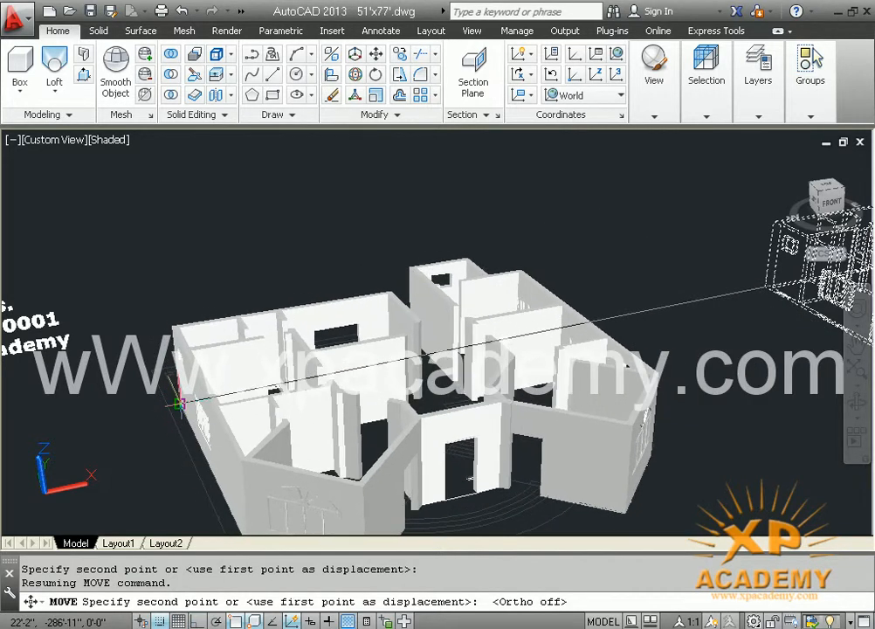
click(180, 397)
Turn off the map layer to hide the floor plan and close the layer manager
middle_drag(342, 384, 343, 343)
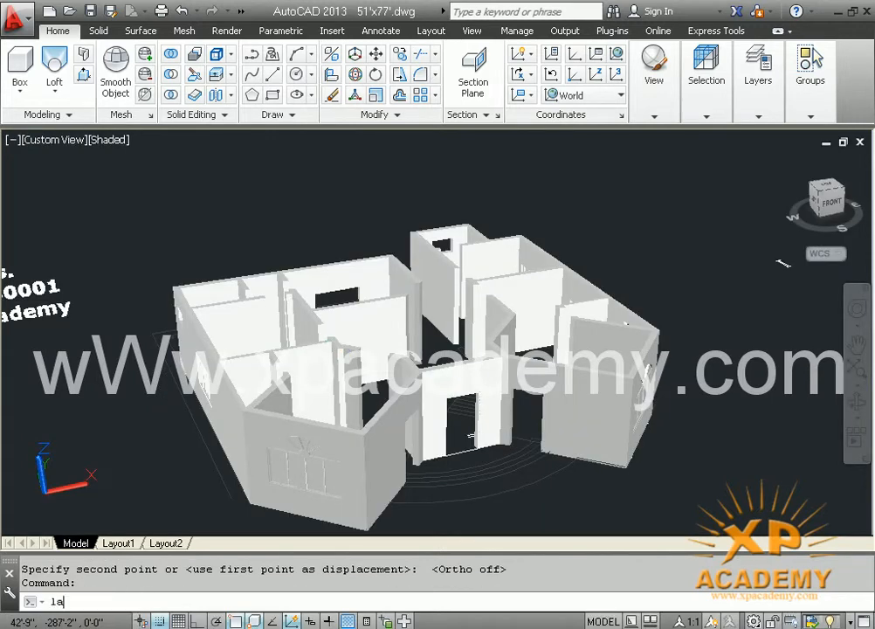
text(la)
key(Return)
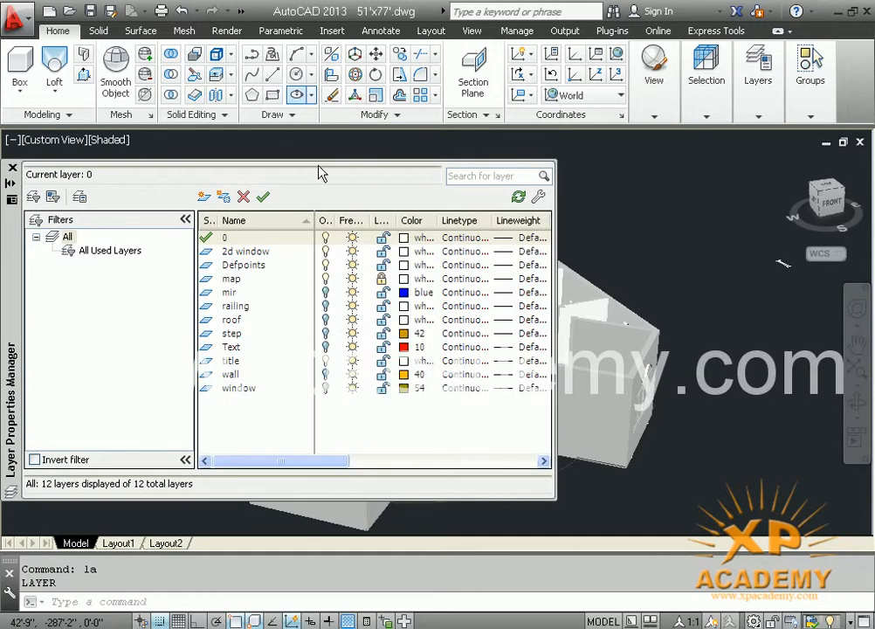
click(326, 279)
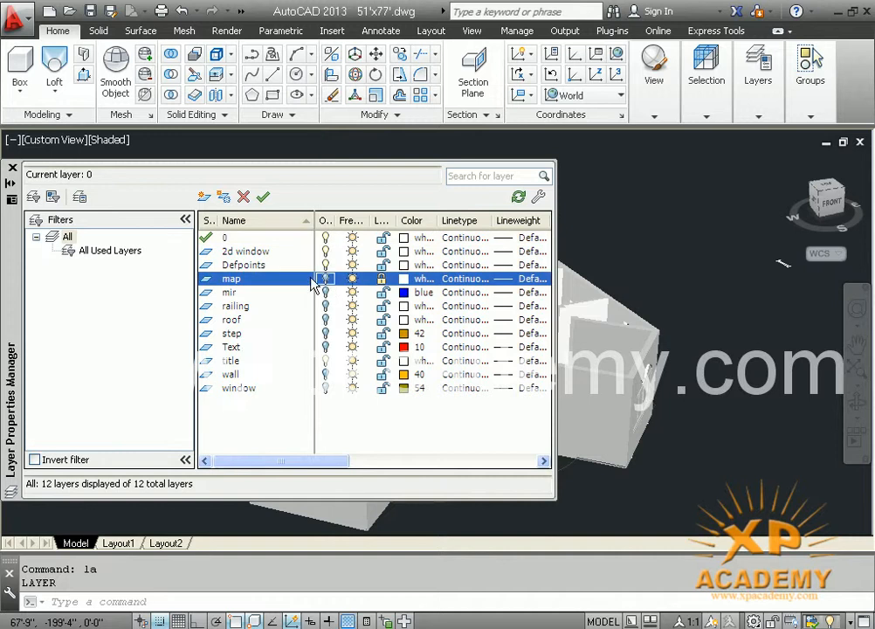
click(12, 168)
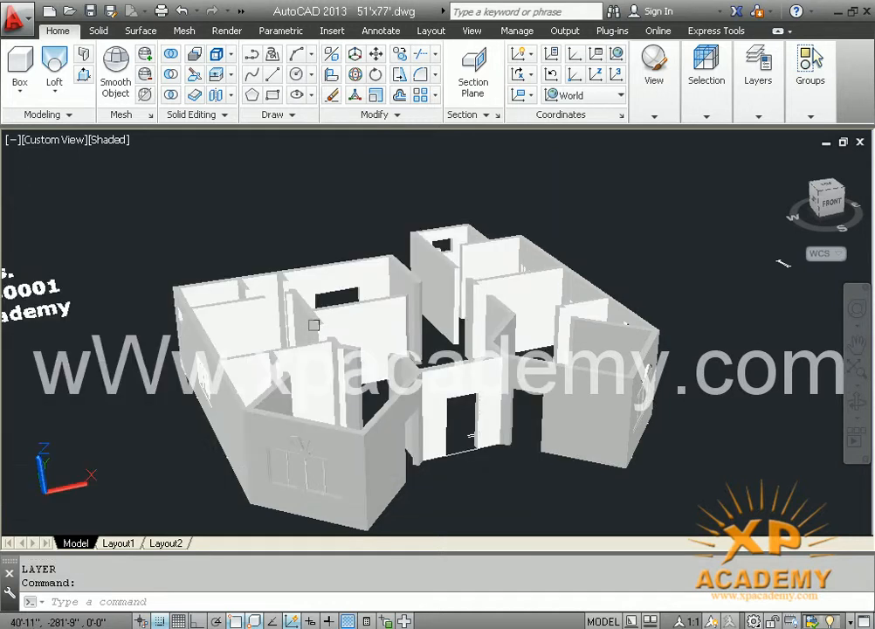
Move all walls and windows of the copied house up by 10'-6", from the bottom of its rear corner to the top
middle_drag(314, 318, 298, 316)
key(Return)
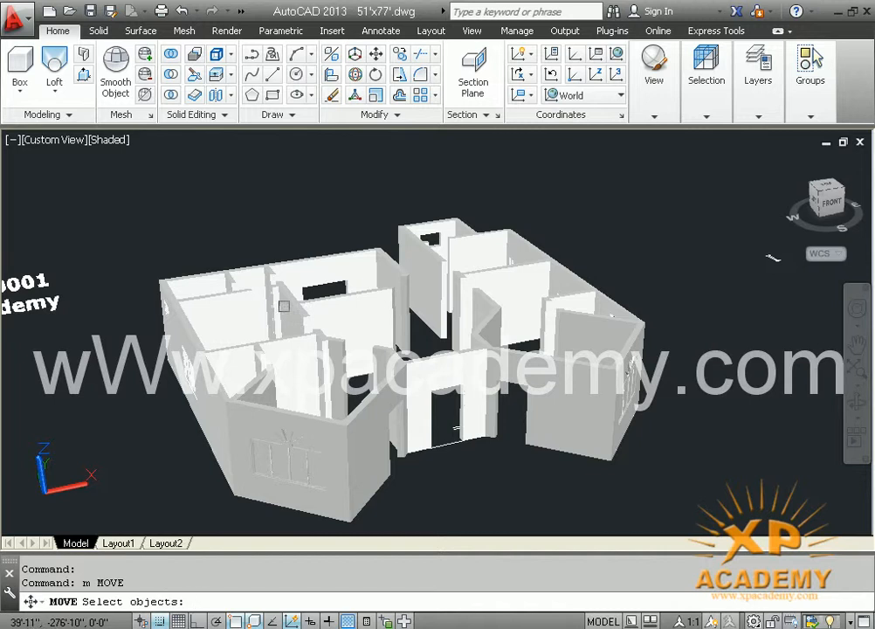
click(152, 202)
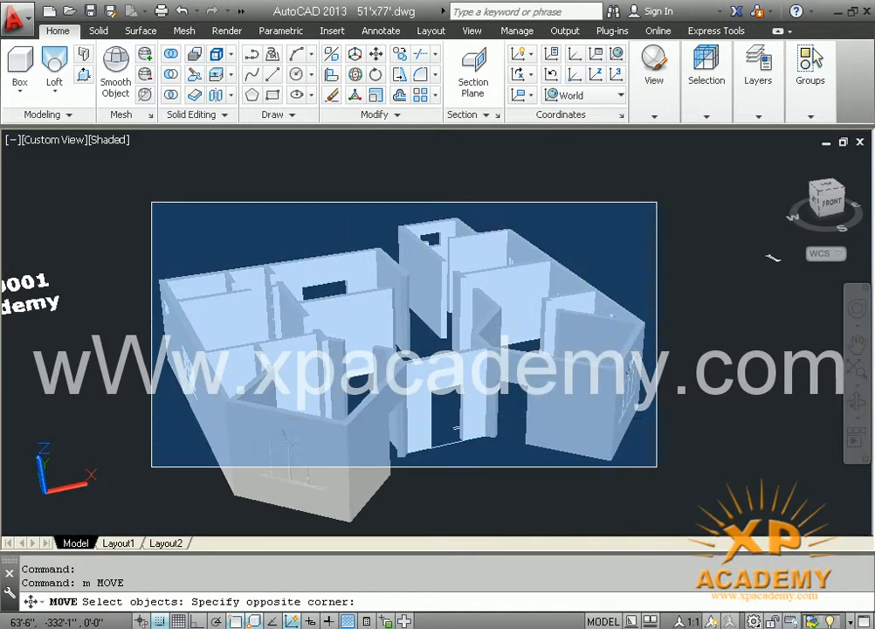
click(665, 495)
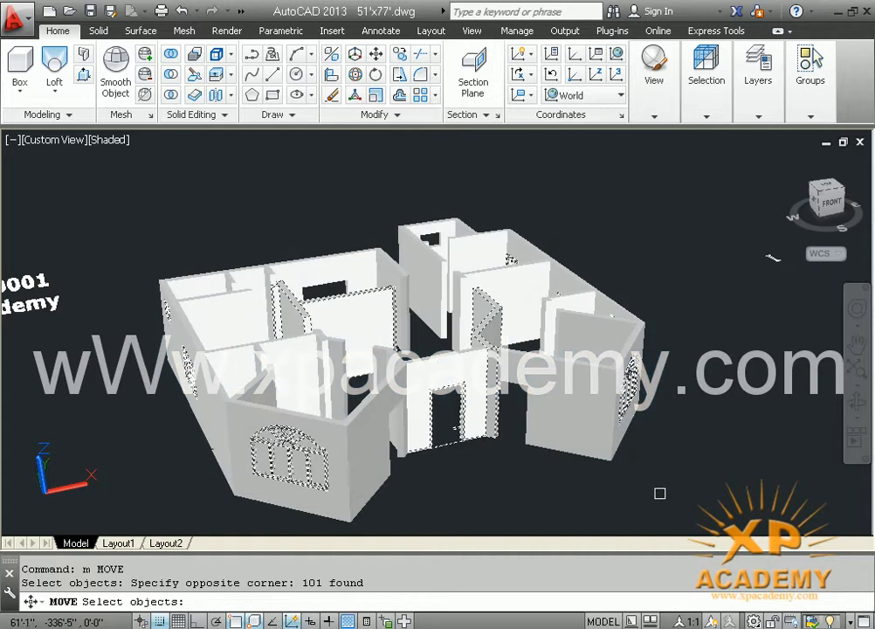
click(626, 420)
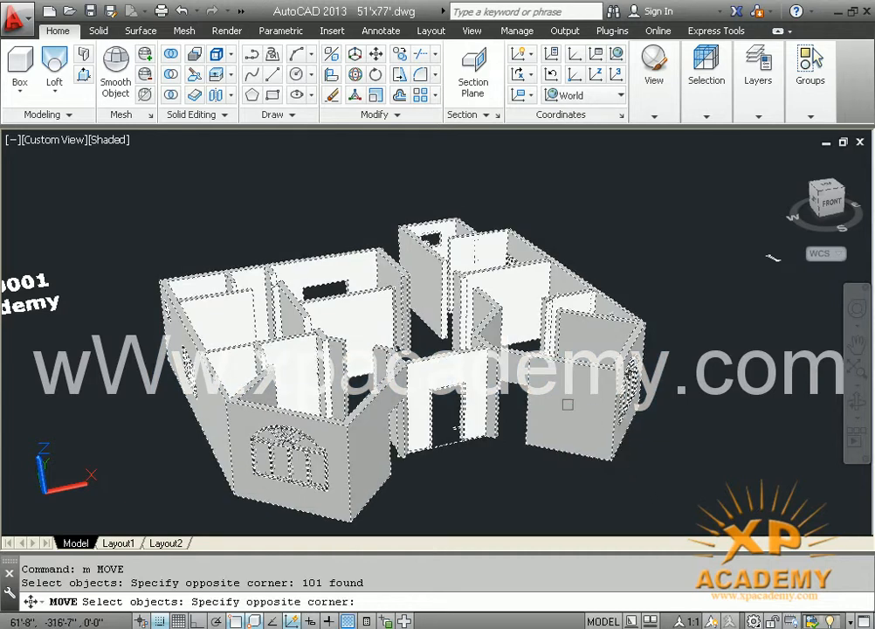
click(433, 467)
middle_drag(154, 383, 209, 393)
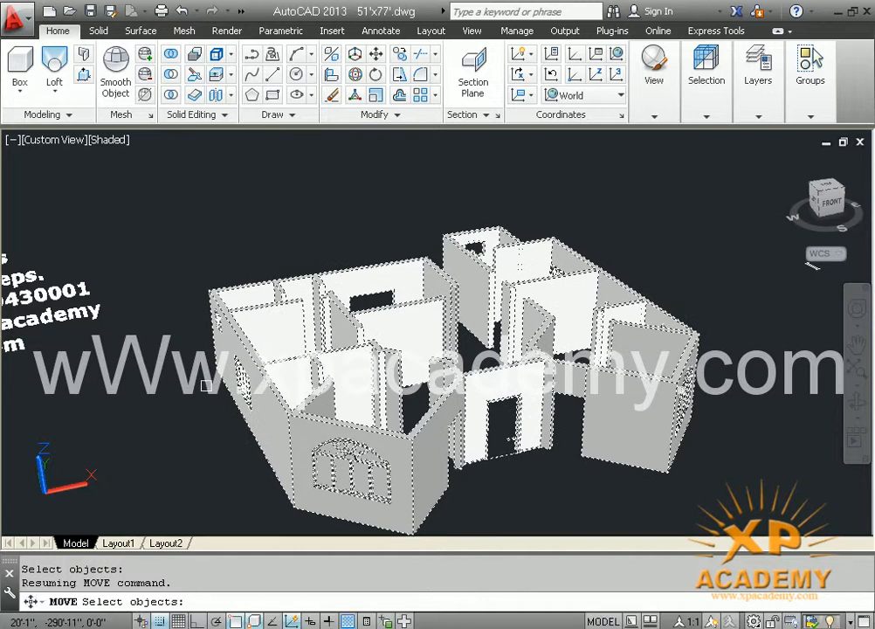
key(Return)
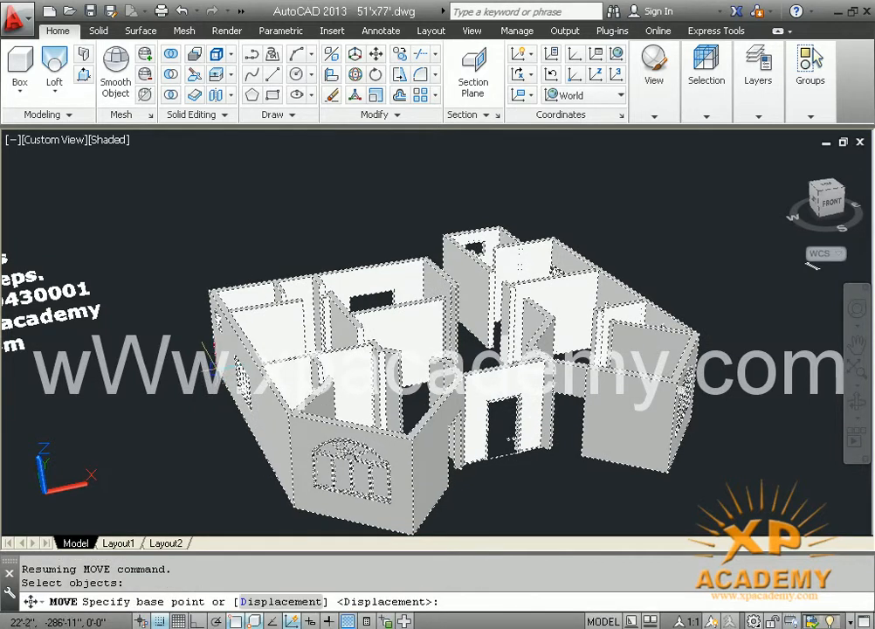
click(215, 366)
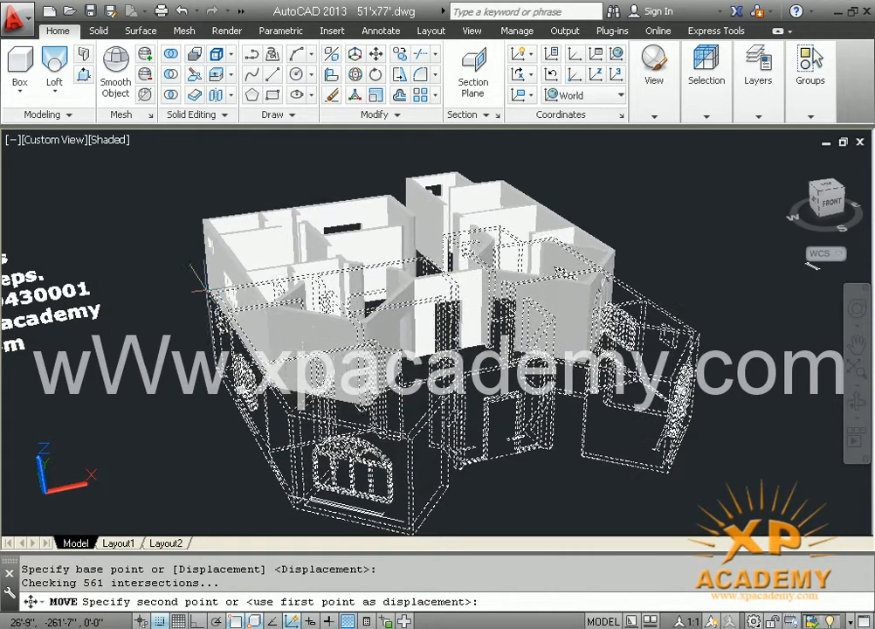
scroll(210, 300, up, 3)
middle_drag(171, 306, 358, 307)
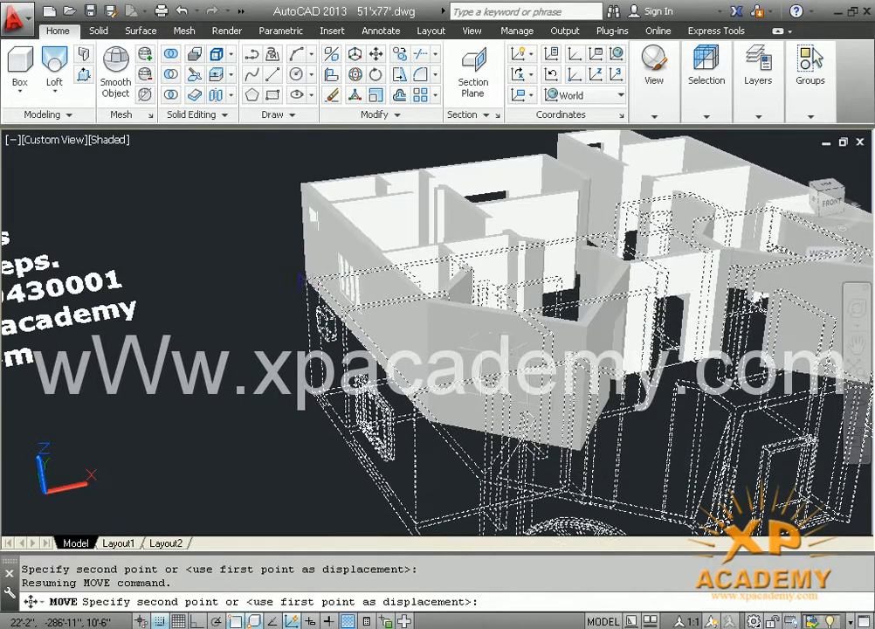
click(306, 282)
Turn on the wall, window and mir layers to show the ground floor, and close the layer manager
scroll(524, 376, down, 2)
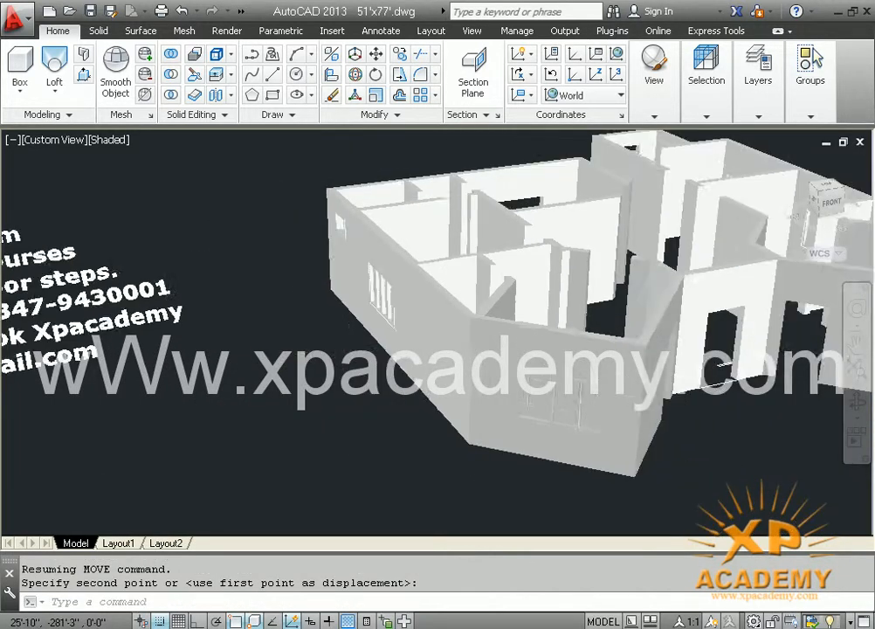
middle_drag(250, 352, 151, 346)
text(la)
key(Return)
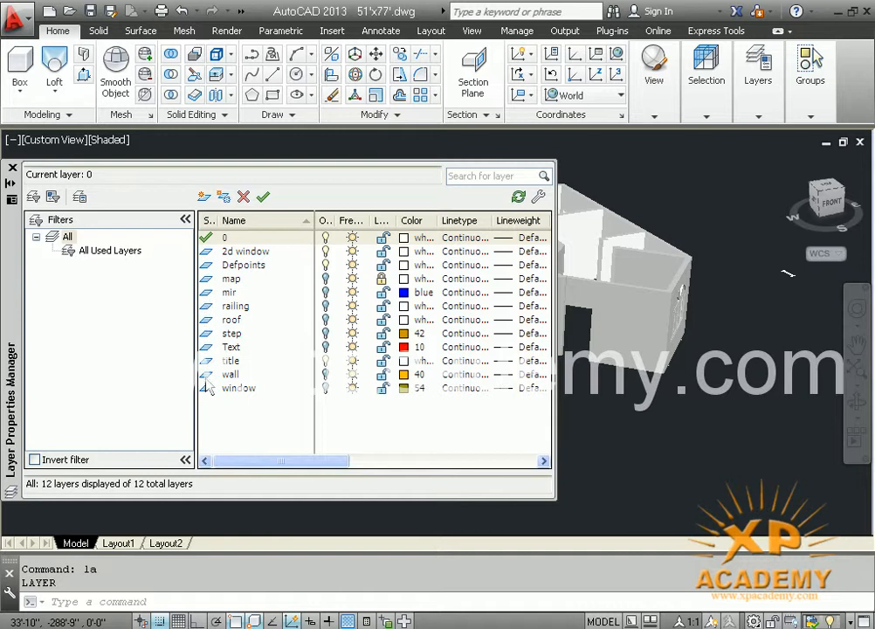
click(326, 382)
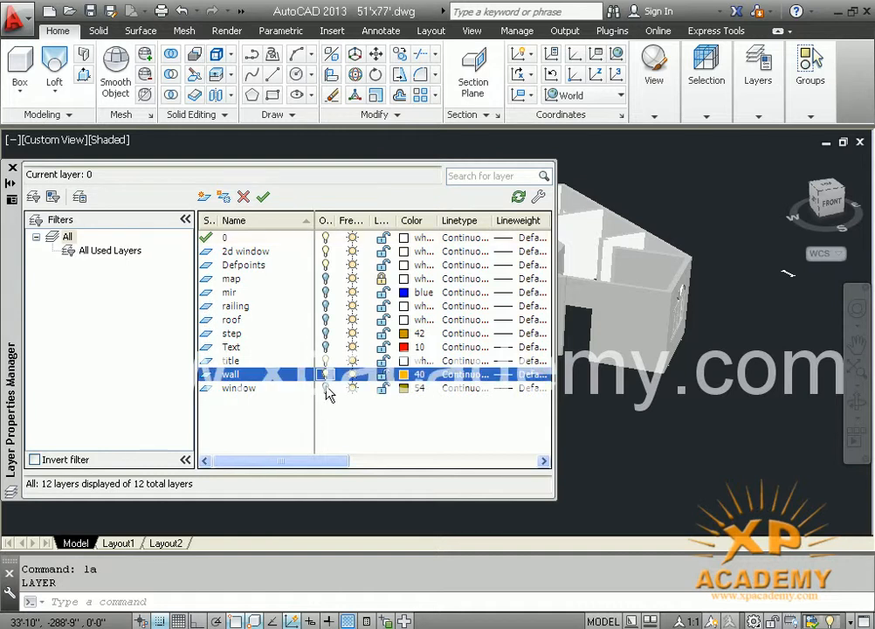
click(327, 389)
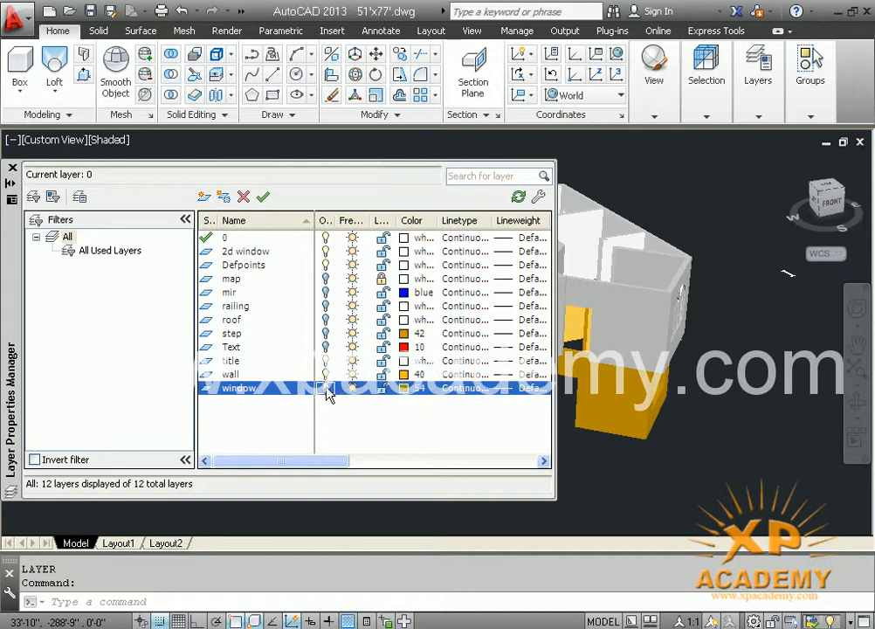
click(326, 294)
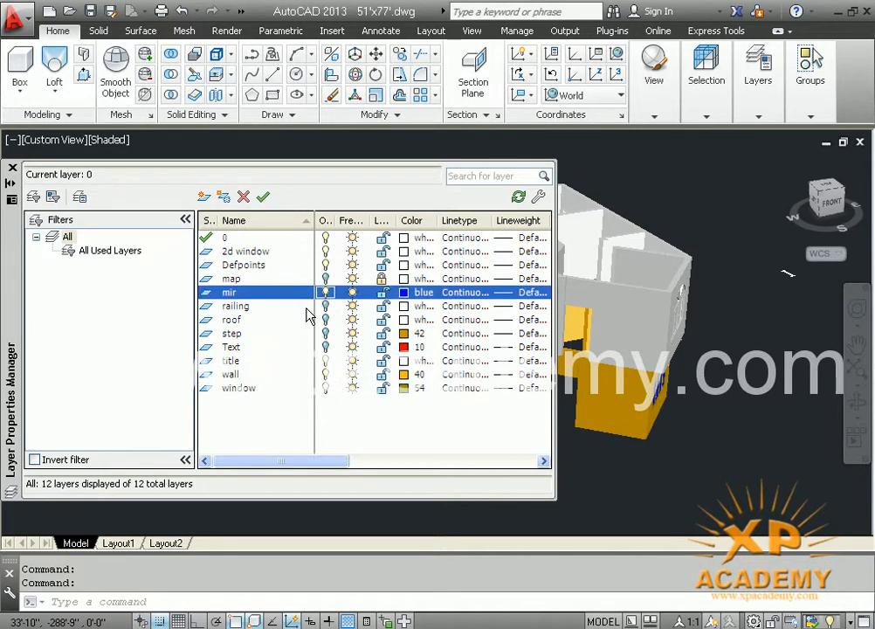
click(12, 168)
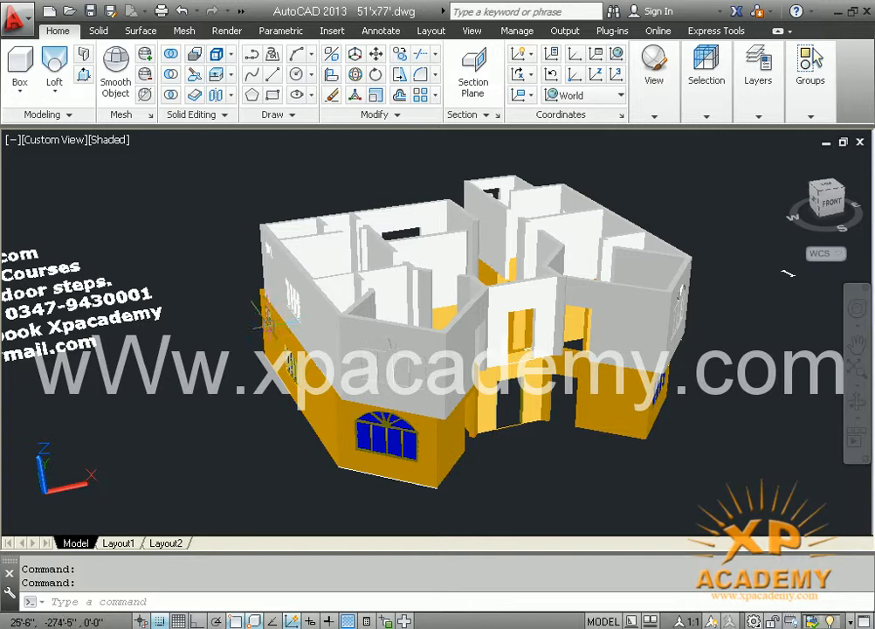
Undo the recent layer changes and both moves, back to the copied house standing beside the floor plan
key(ctrl+z)
key(ctrl+z)
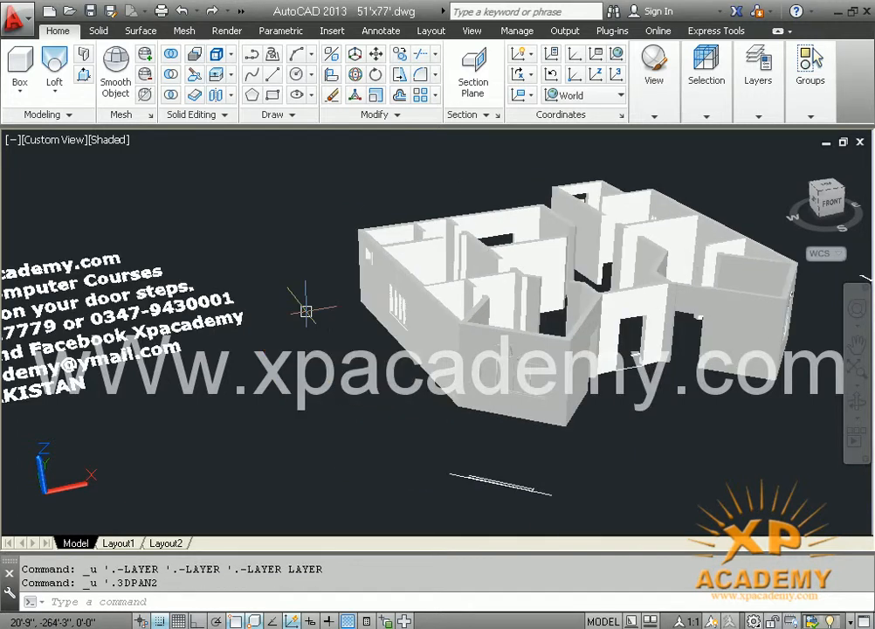
key(ctrl+z)
key(ctrl+z)
key(ctrl+z)
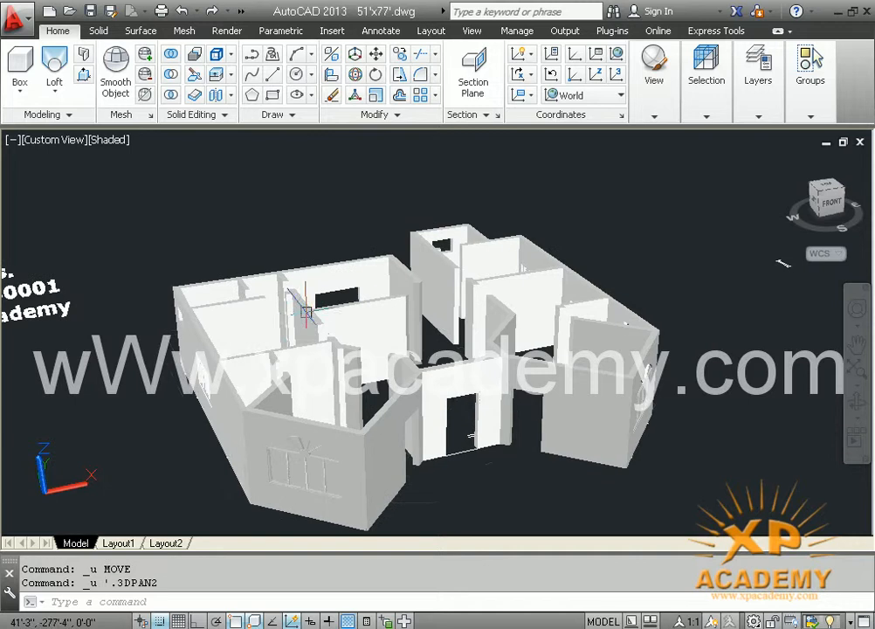
key(ctrl+z)
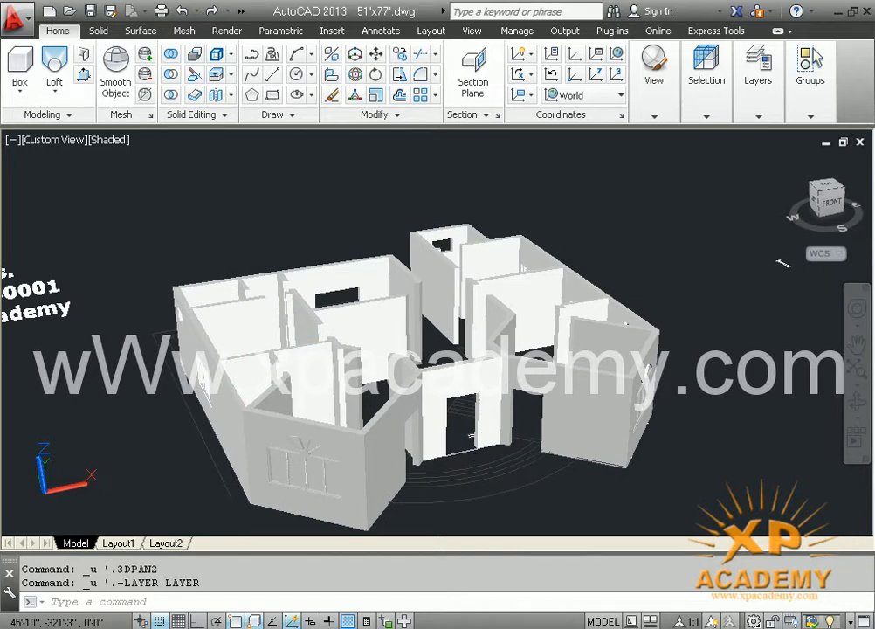
key(ctrl+z)
key(ctrl+z)
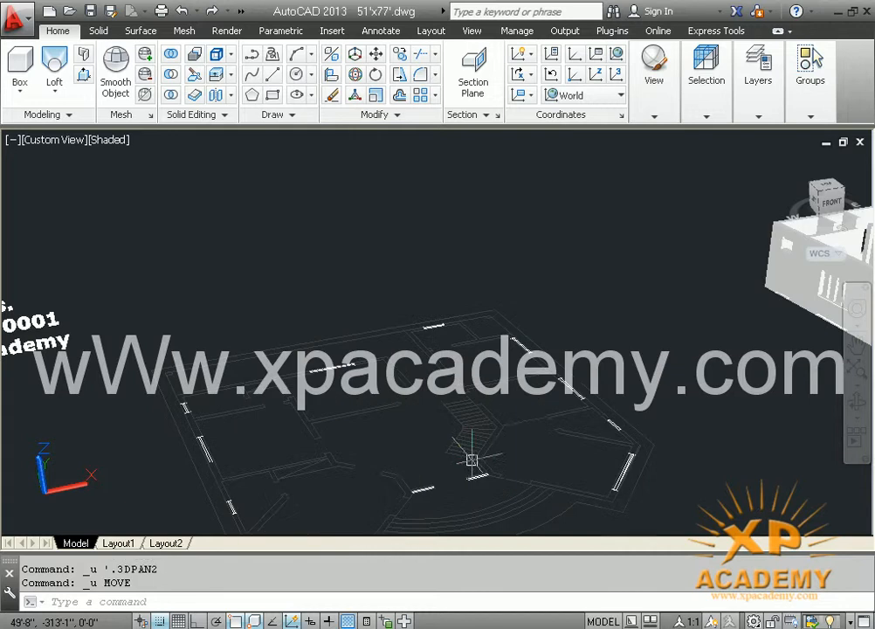
middle_drag(480, 411, 311, 398)
mouse_move(481, 387)
middle_down()
mouse_move(422, 389)
mouse_move(254, 434)
middle_up()
middle_drag(342, 397, 278, 399)
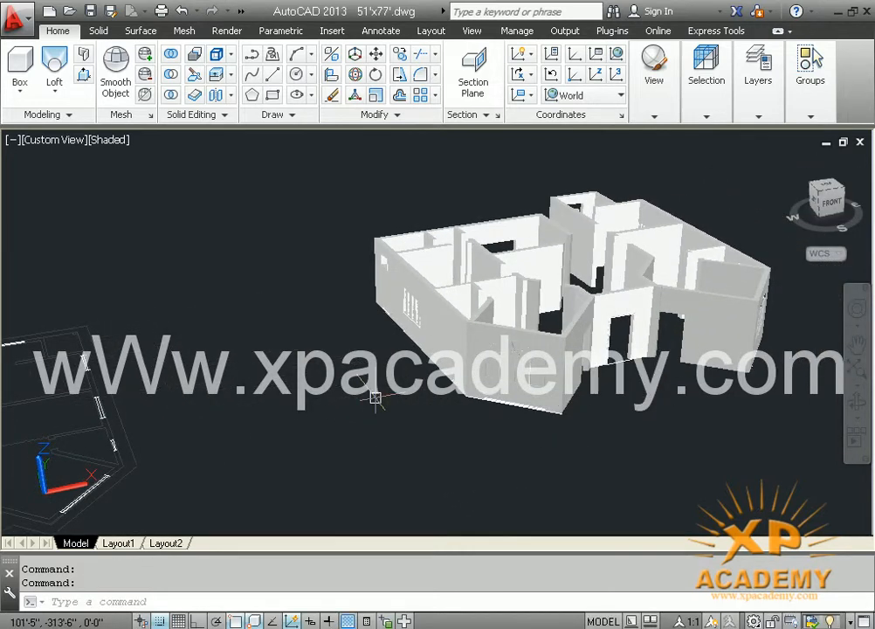
Move the whole copied house from the bottom of its front bay corner onto the matching corner of the floor plan
text(m)
key(Return)
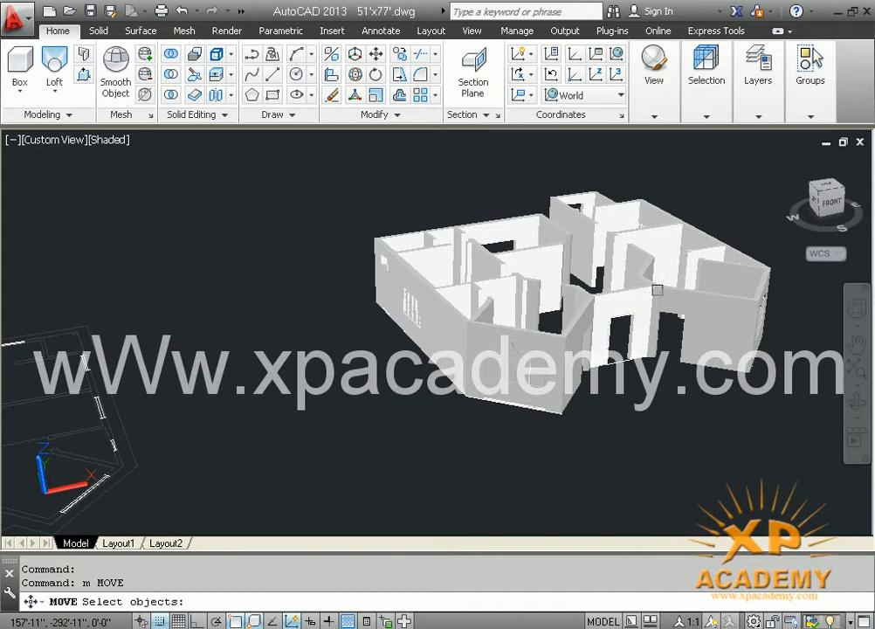
click(738, 191)
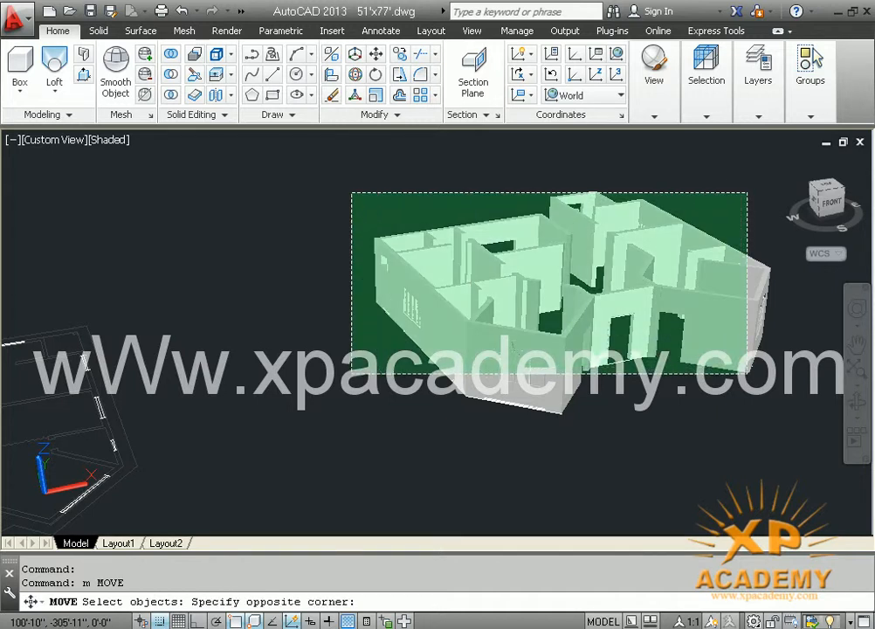
click(349, 376)
click(785, 257)
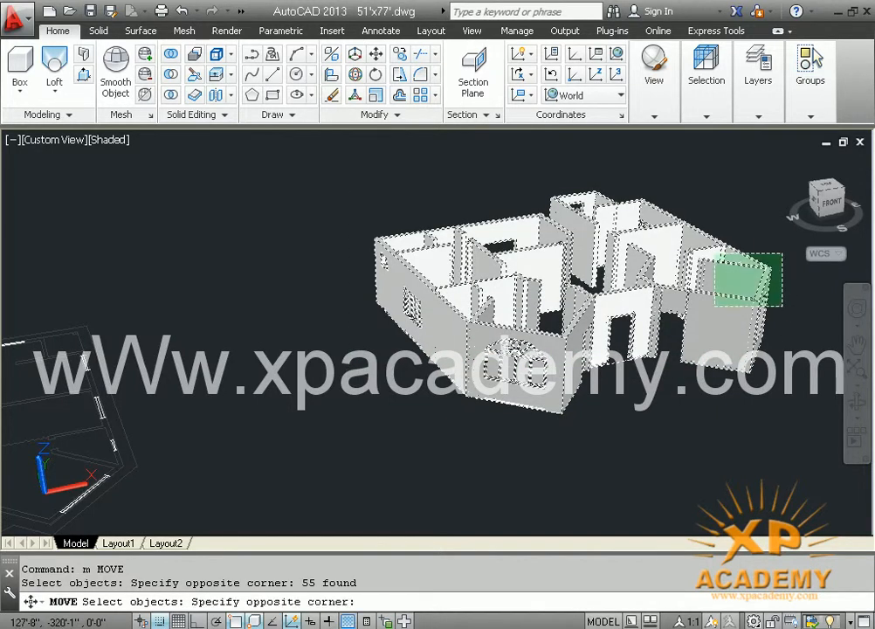
click(427, 418)
key(Return)
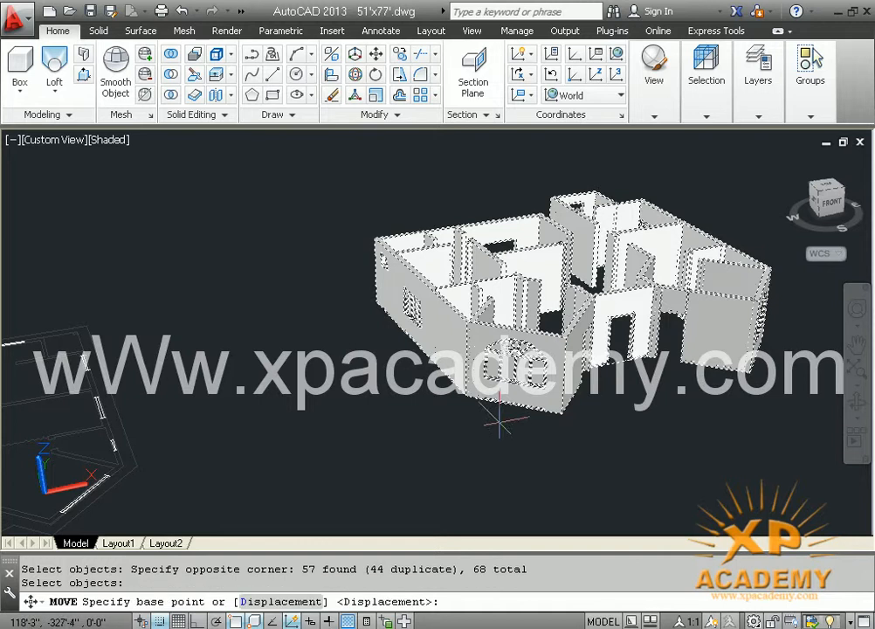
scroll(549, 415, up, 2)
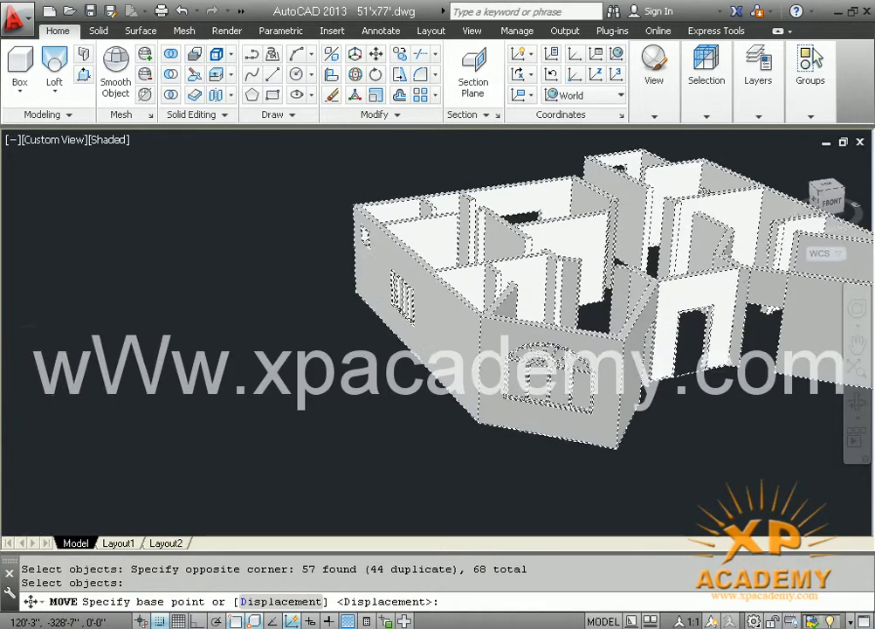
scroll(551, 413, up, 1)
middle_drag(550, 411, 501, 366)
key(Escape)
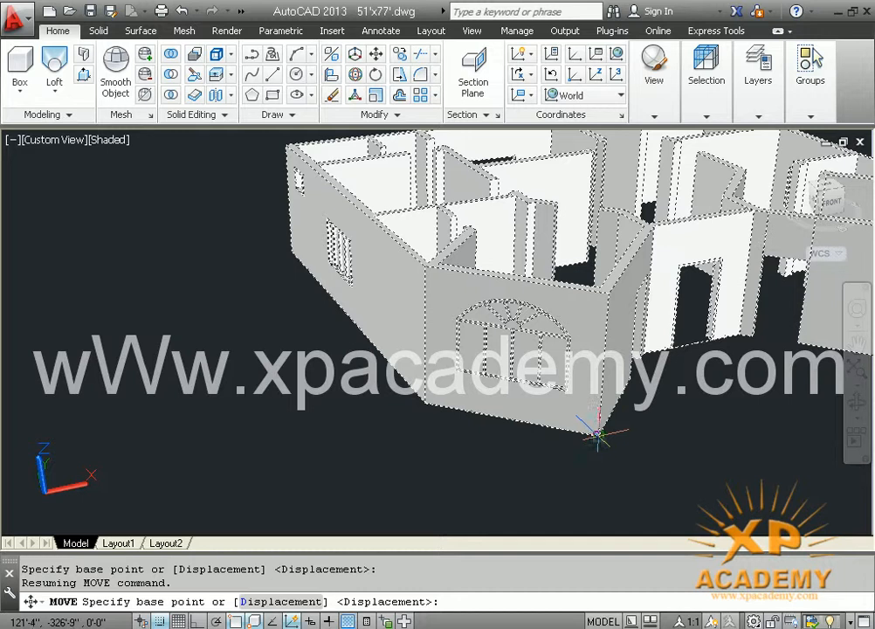
click(599, 434)
scroll(598, 433, down, 2)
middle_drag(587, 419, 854, 324)
middle_drag(178, 397, 382, 376)
middle_drag(128, 461, 225, 452)
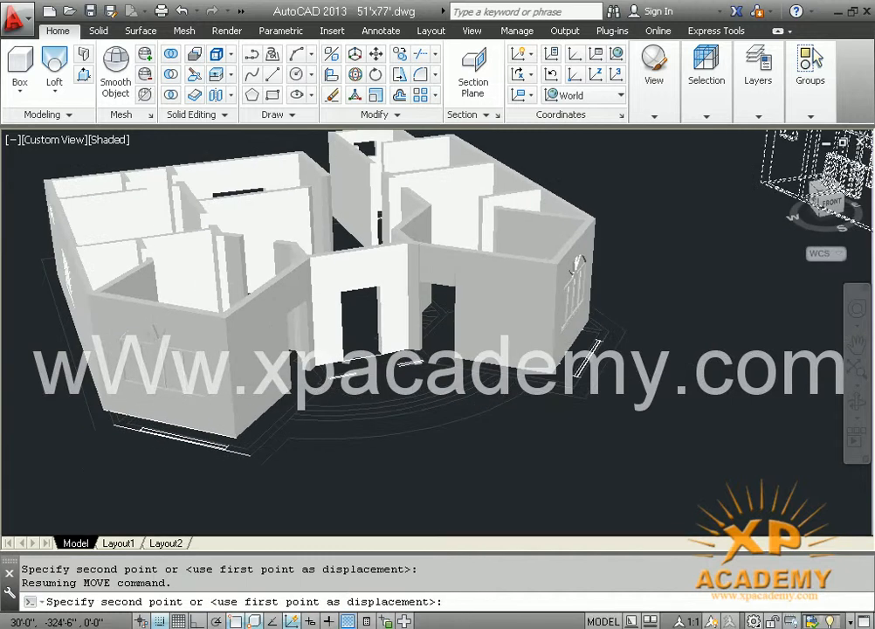
scroll(225, 456, up, 2)
scroll(332, 402, up, 5)
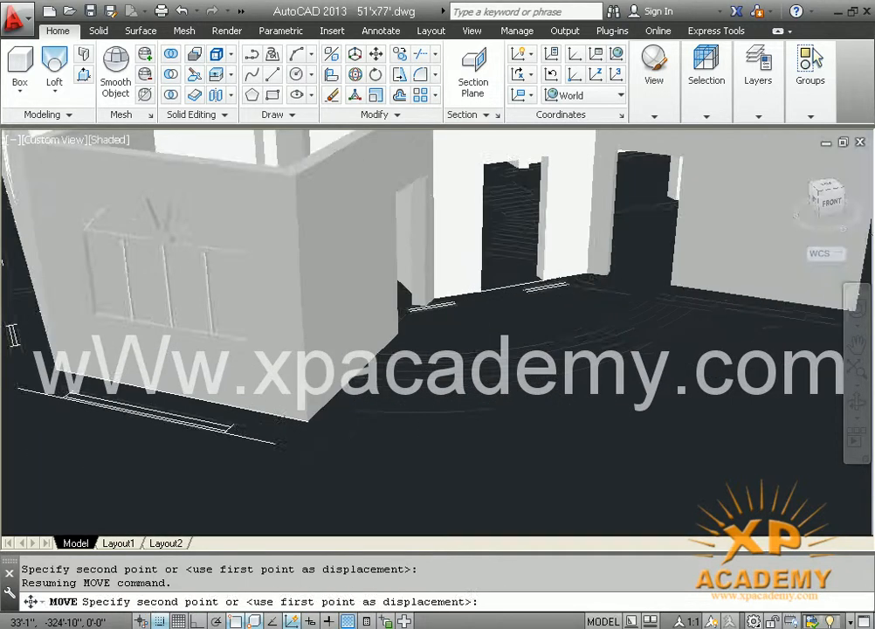
middle_drag(342, 399, 540, 299)
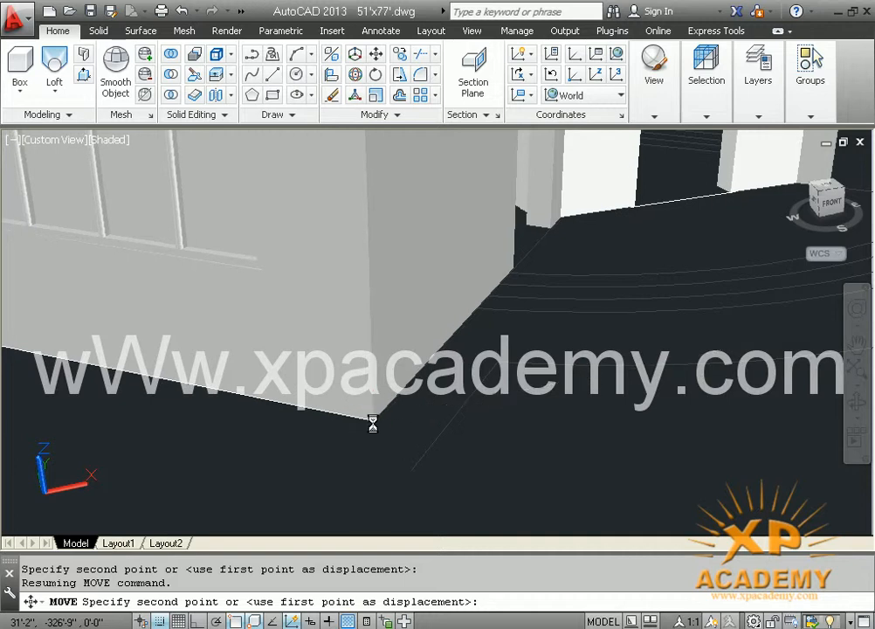
click(373, 422)
scroll(373, 420, down, 4)
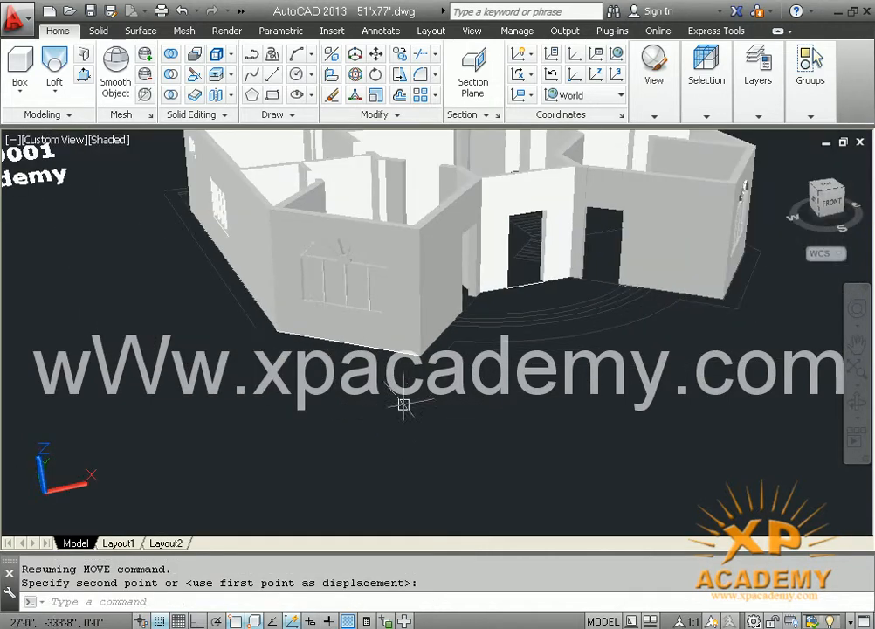
scroll(378, 387, down, 2)
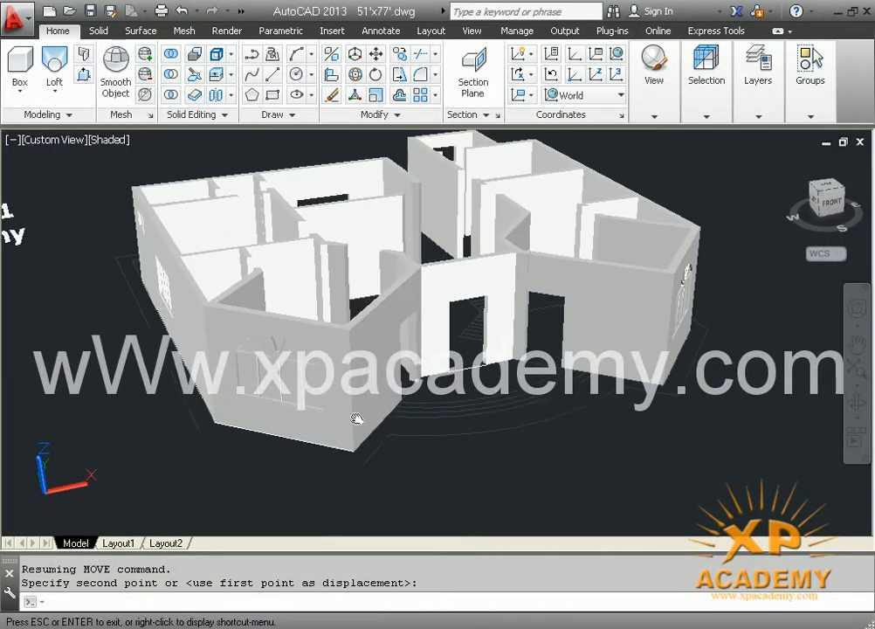
middle_drag(396, 354, 391, 398)
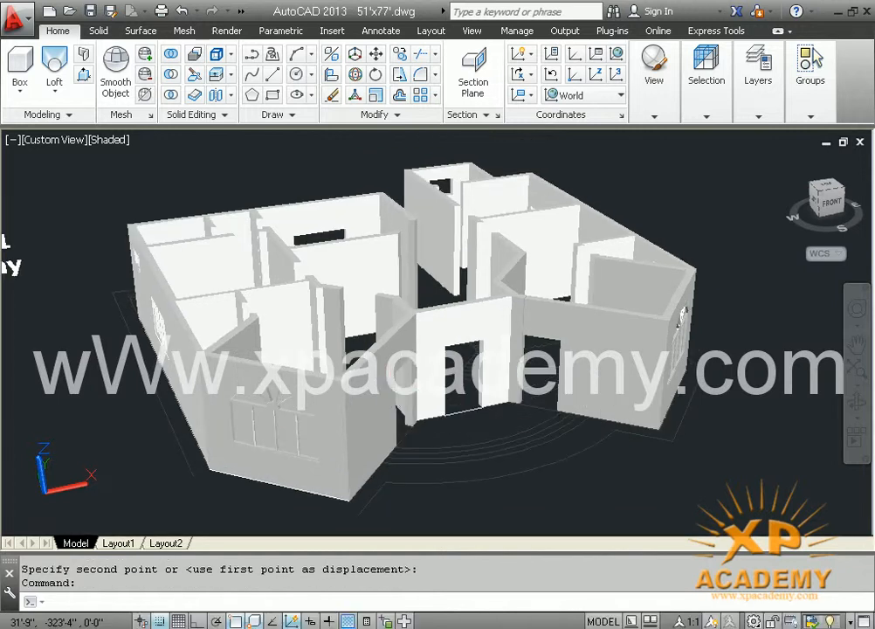
Turn off the map layer to hide the floor plan and close the layer manager
key(Return)
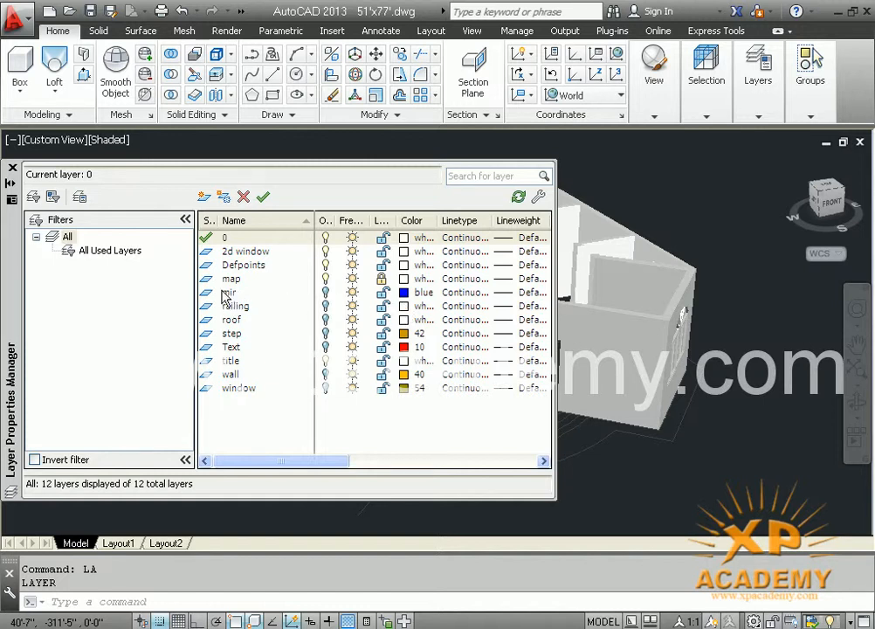
click(325, 279)
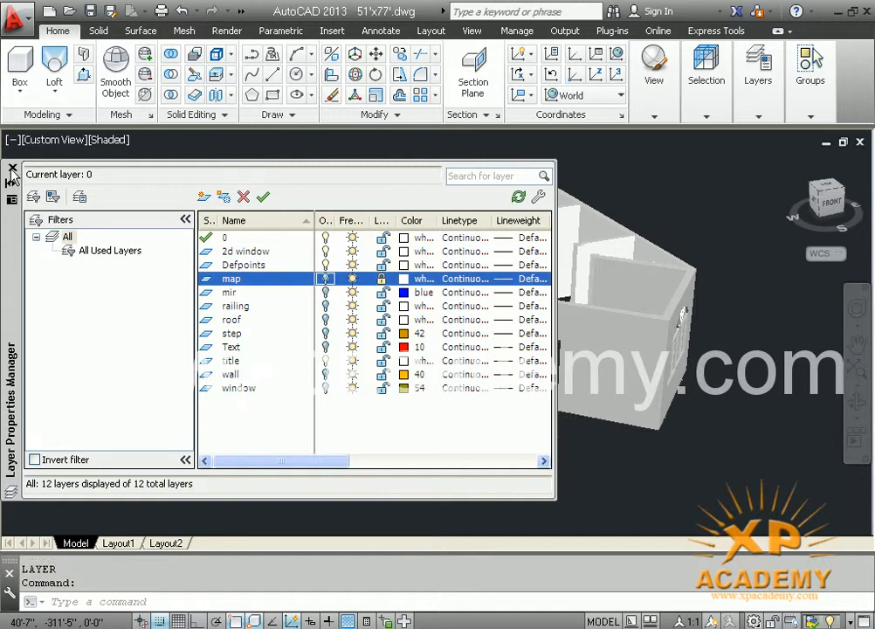
click(12, 168)
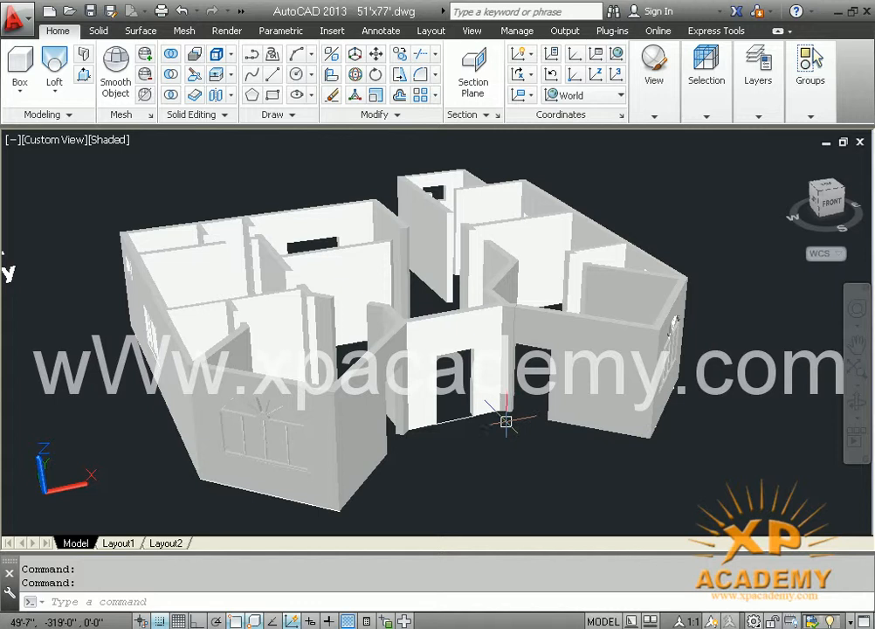
Move the copied house's walls and windows straight up by 10'6 with Ortho on, using a bottom front corner as base point
middle_drag(462, 440, 457, 443)
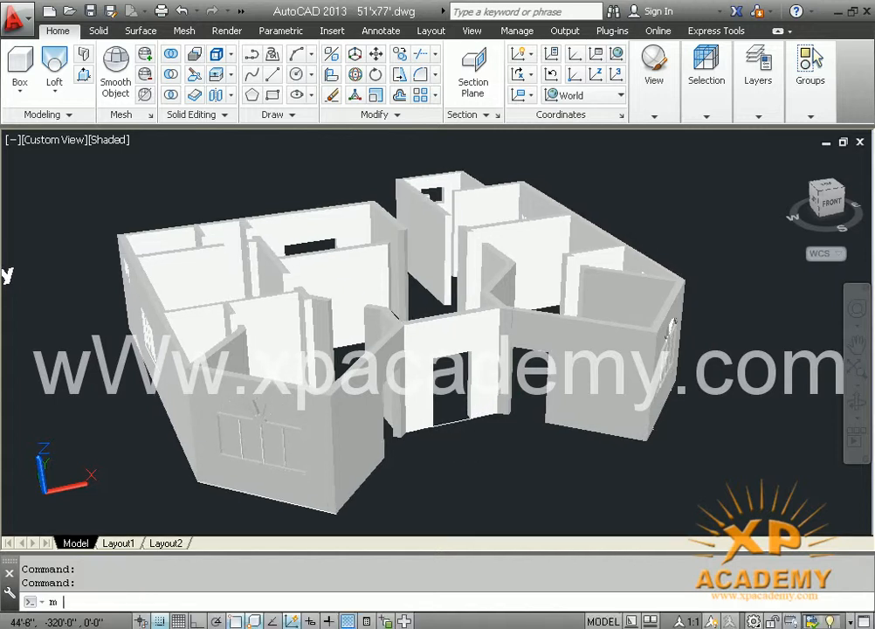
text(m)
key(Return)
click(656, 180)
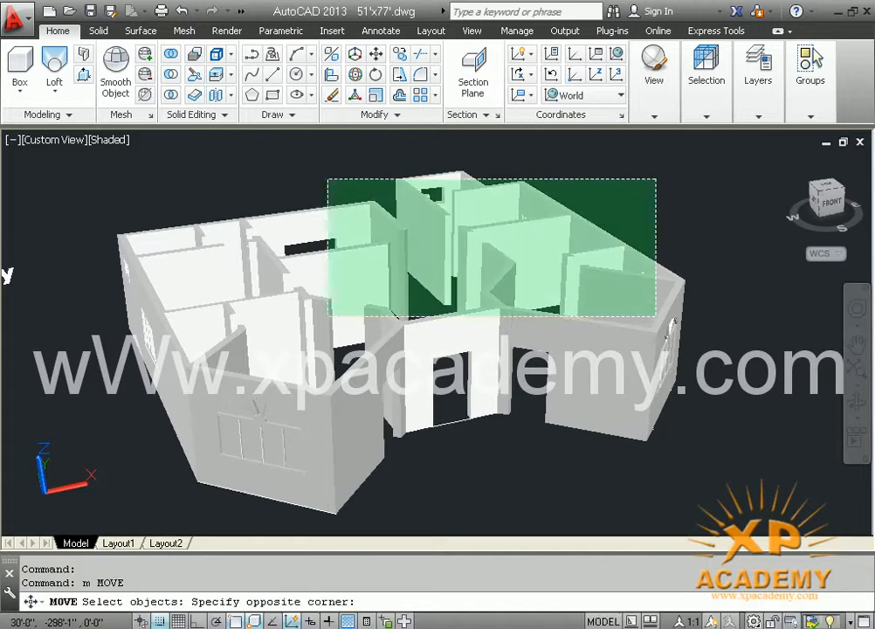
click(180, 426)
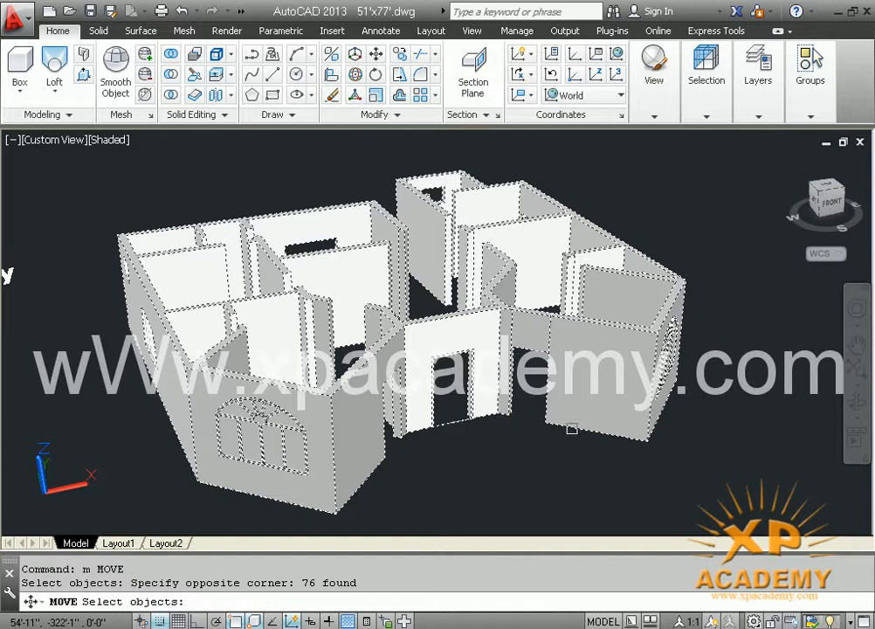
key(Return)
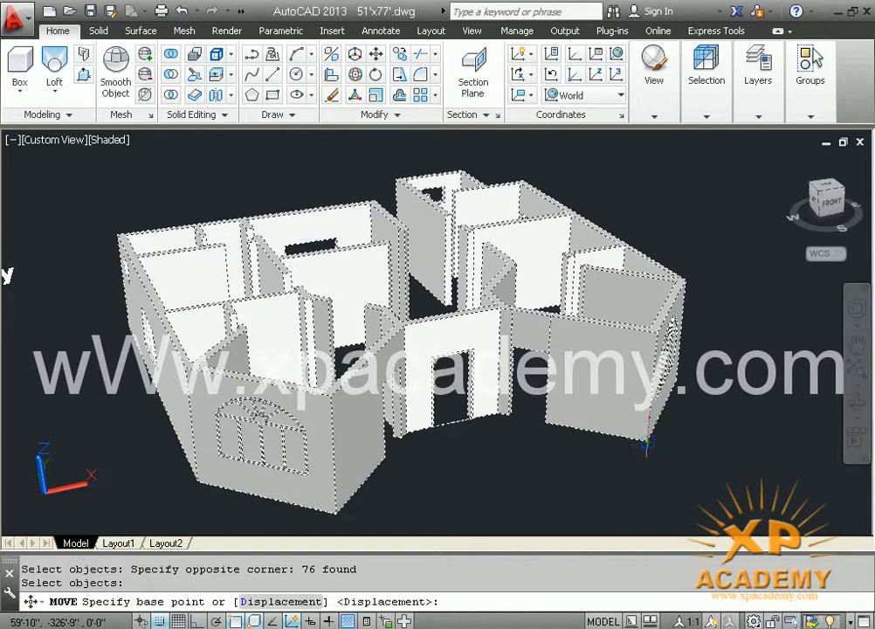
click(648, 439)
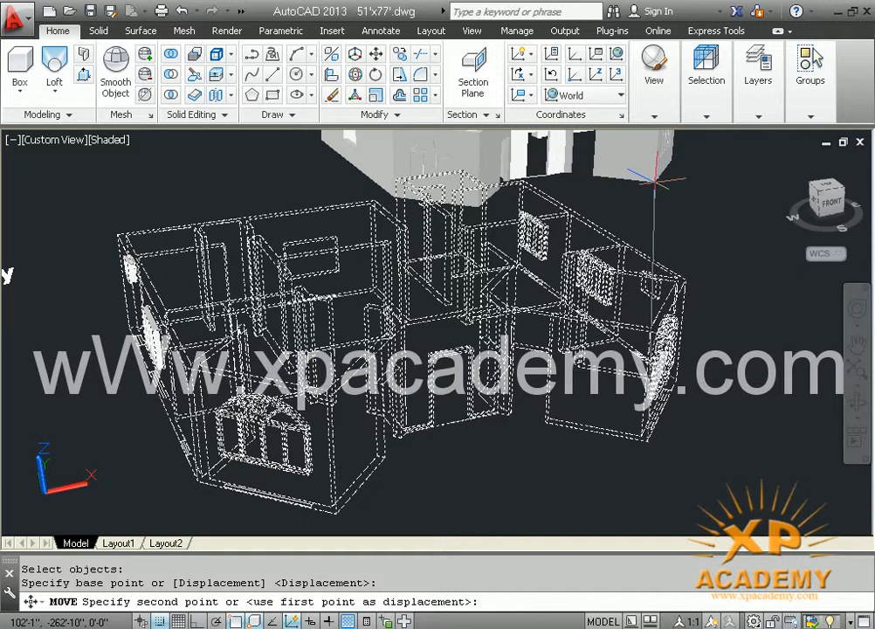
key(F8)
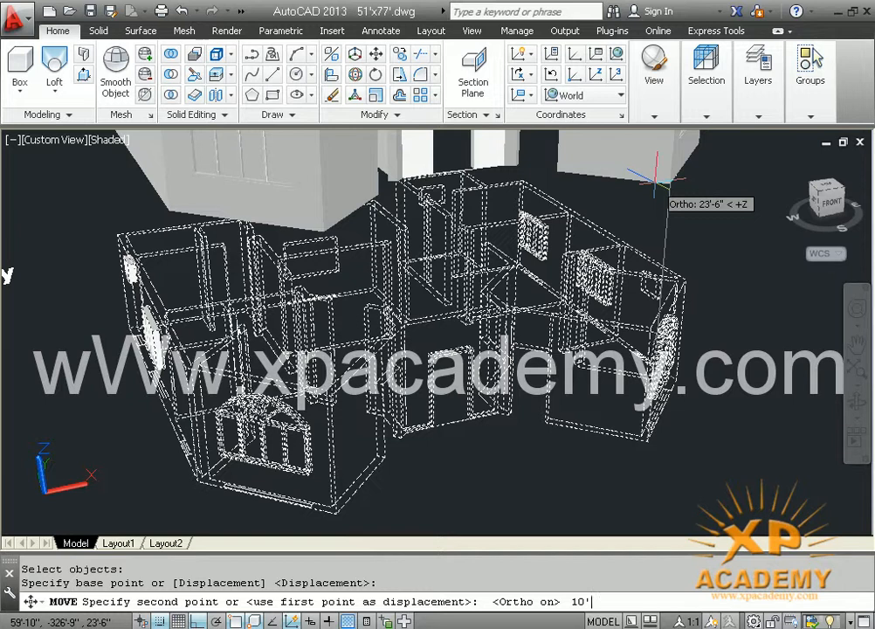
key(Return)
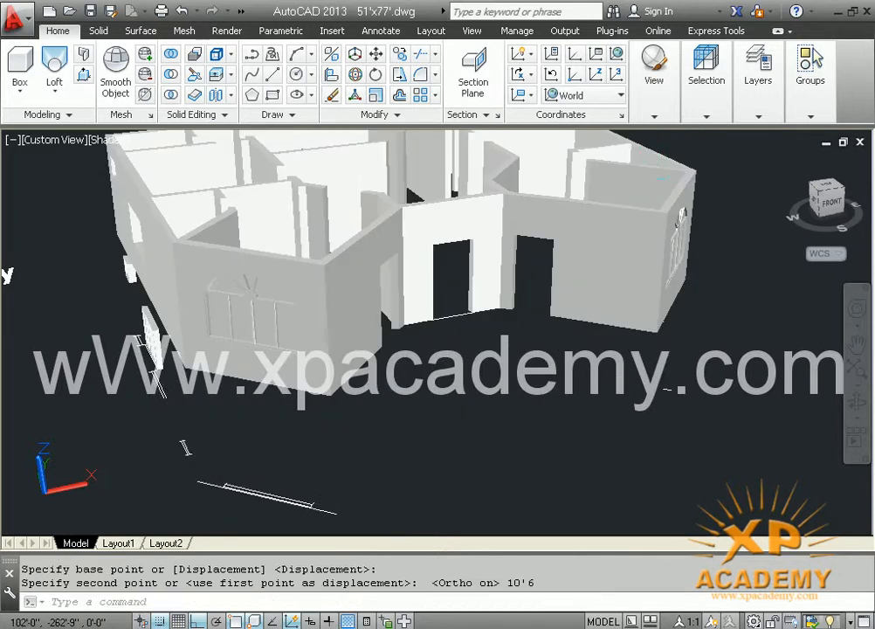
middle_drag(245, 465, 305, 469)
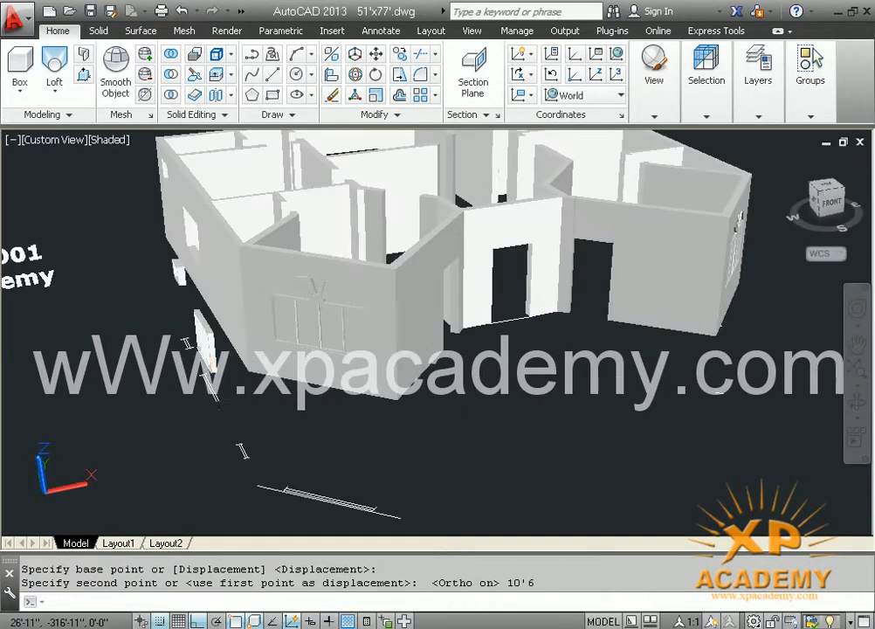
click(213, 386)
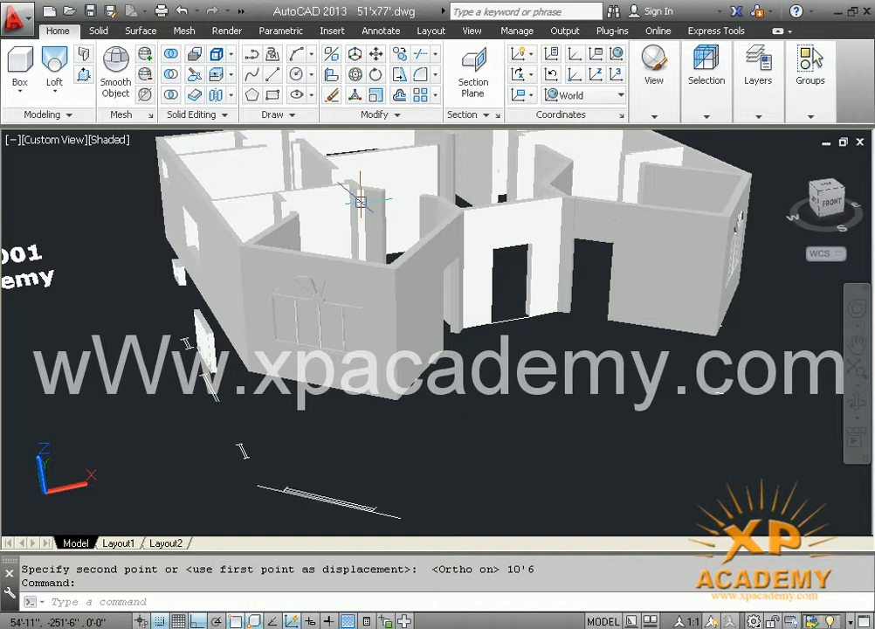
Turn on the wall layer to show the ground floor under the raised copy, and close the layer manager
text(la)
key(Return)
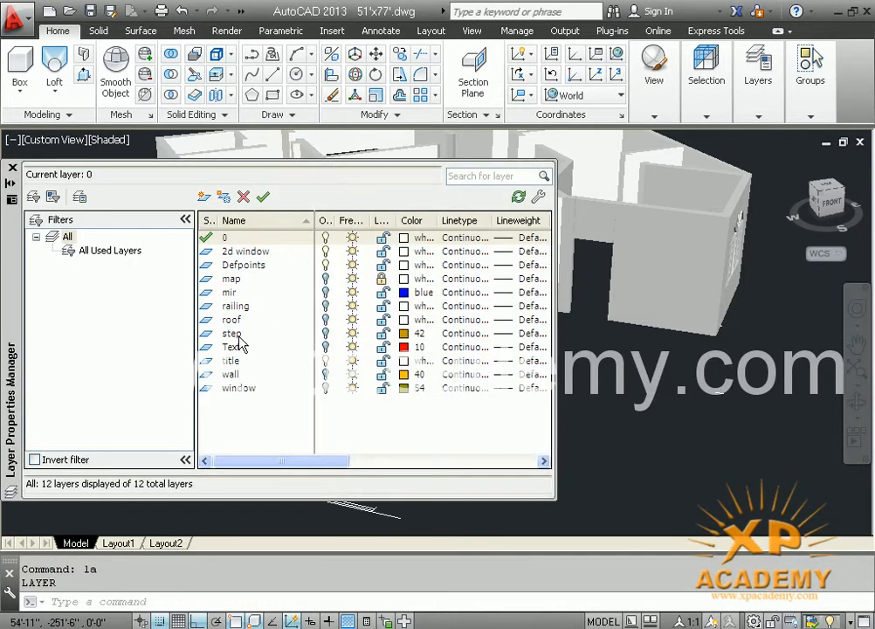
click(326, 375)
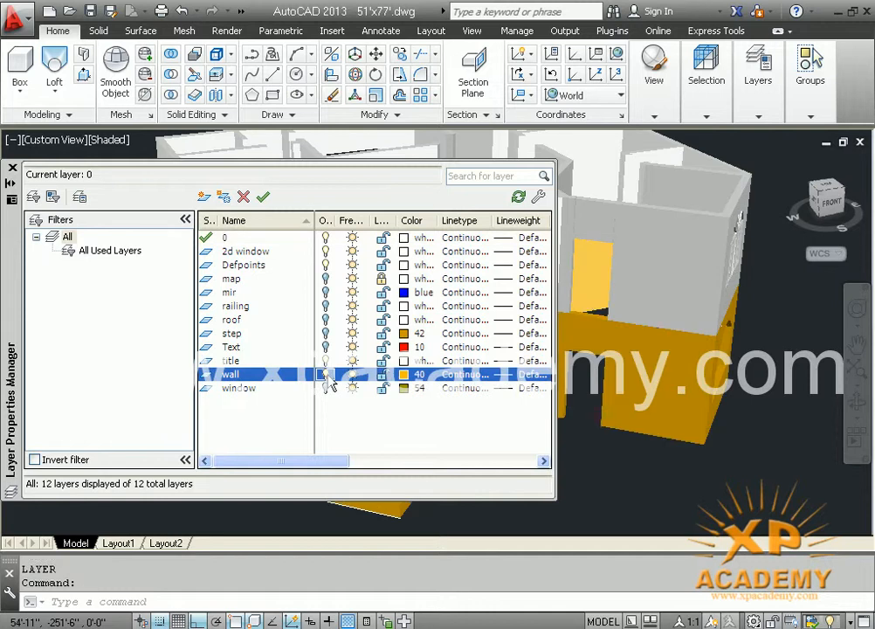
drag(4, 229, 38, 230)
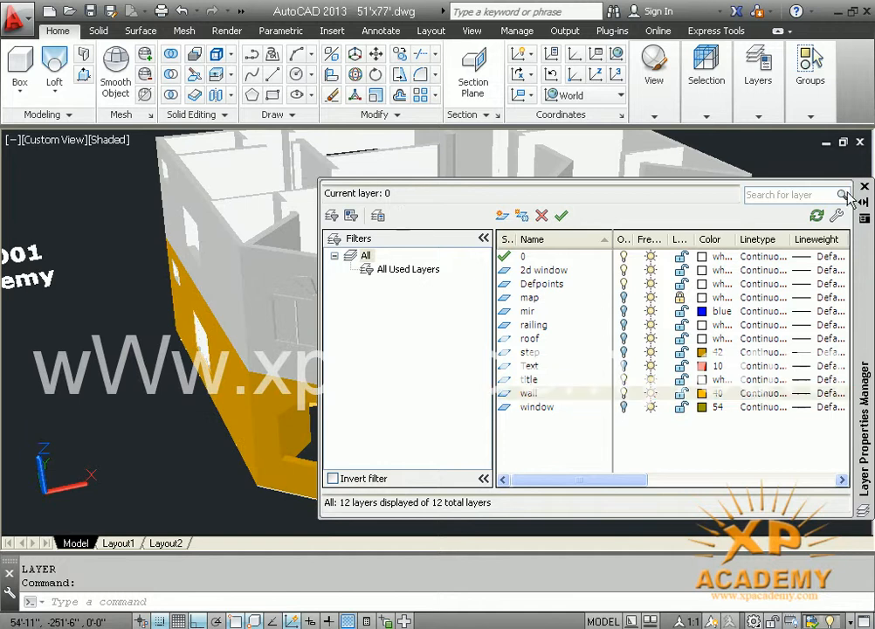
click(864, 186)
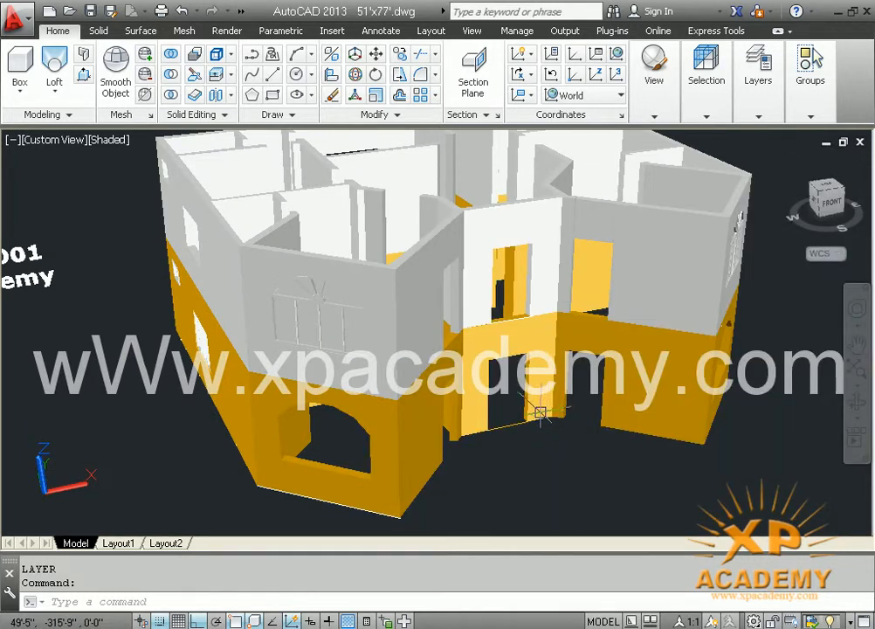
shift+middle_drag(564, 428, 553, 447)
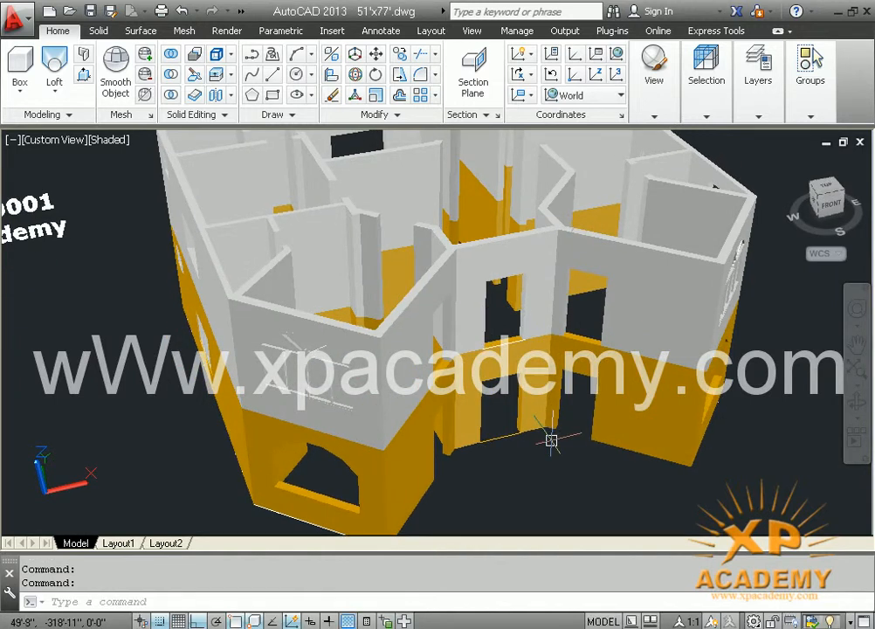
Undo both moves and all layer changes, back to the coloured original house and its coloured copy standing side by side
key(ctrl+z)
key(ctrl+z)
key(ctrl+z)
key(ctrl+z)
key(ctrl+z)
key(ctrl+z)
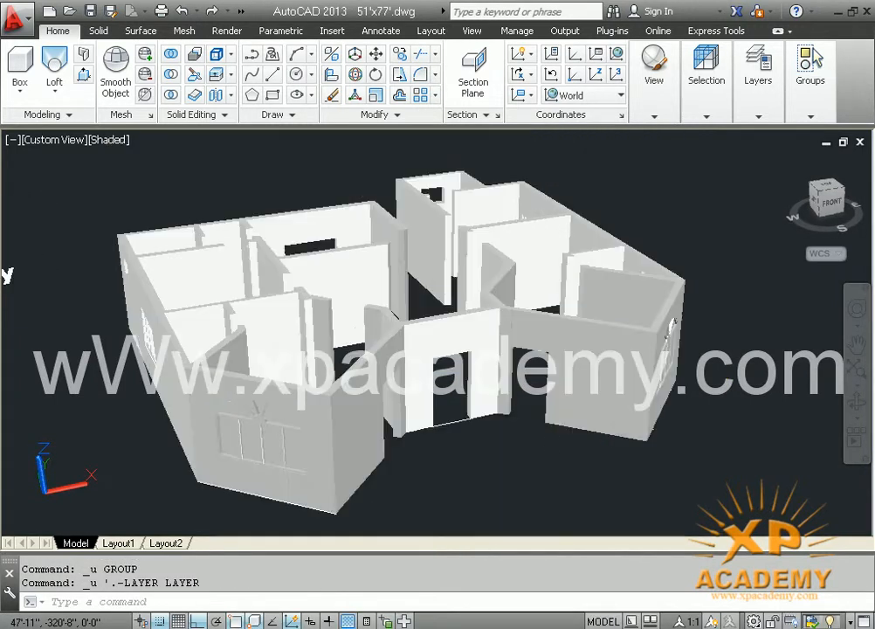
key(ctrl+z)
key(ctrl+z)
key(ctrl+z)
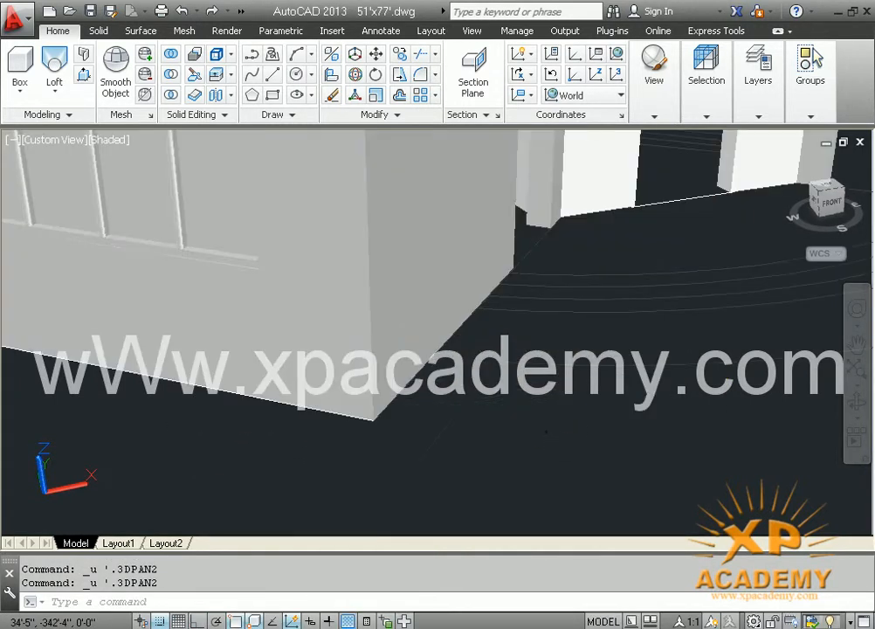
key(ctrl+z)
key(ctrl+z)
key(ctrl+z)
key(ctrl+z)
key(ctrl+z)
key(ctrl+z)
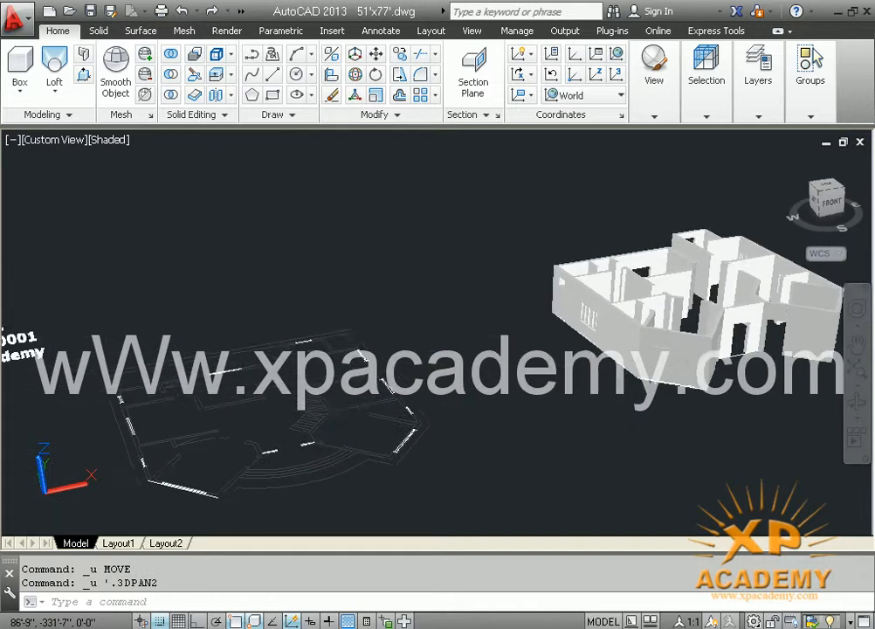
key(ctrl+z)
key(ctrl+z)
key(ctrl+z)
key(ctrl+z)
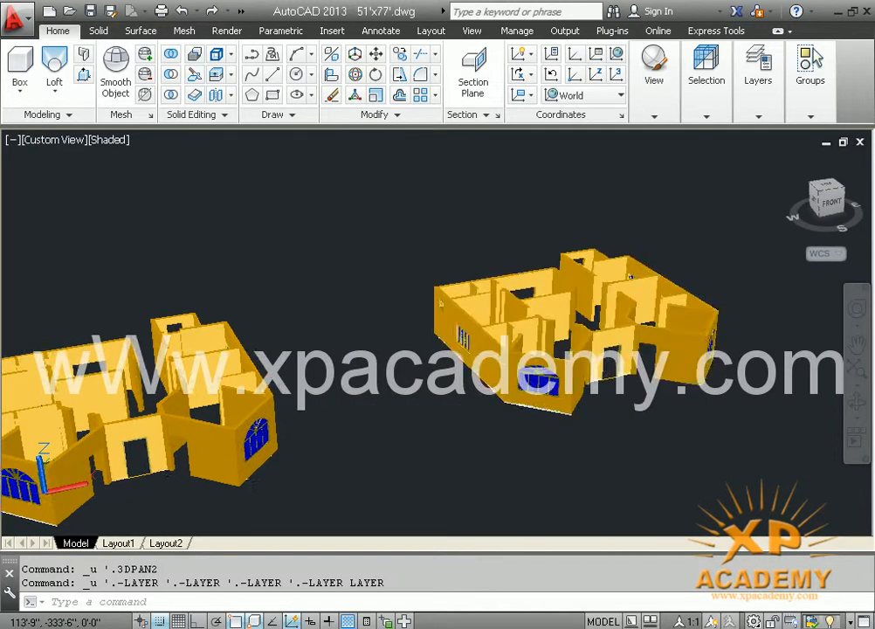
key(ctrl+z)
key(ctrl+z)
key(ctrl+z)
middle_drag(576, 386, 495, 406)
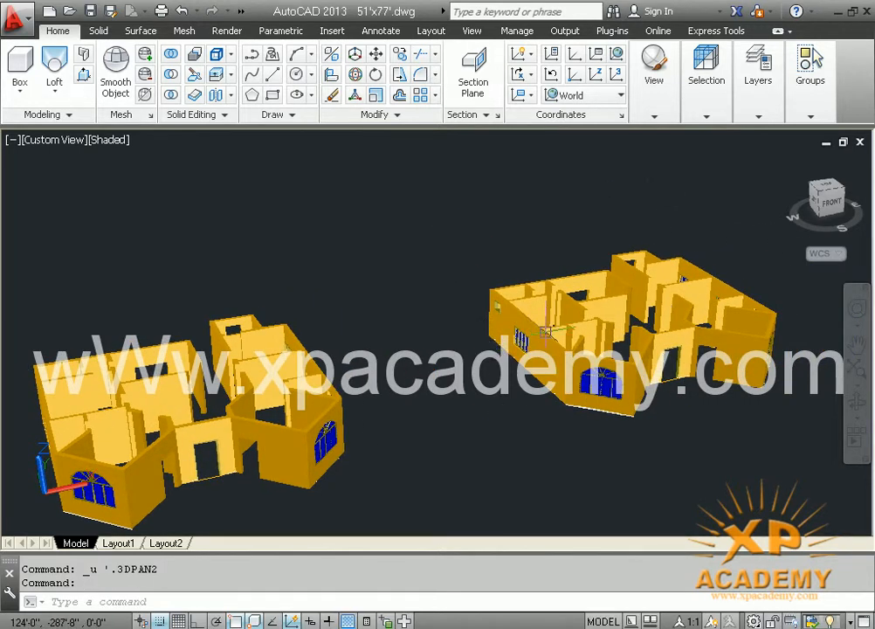
key(Escape)
middle_drag(572, 310, 538, 314)
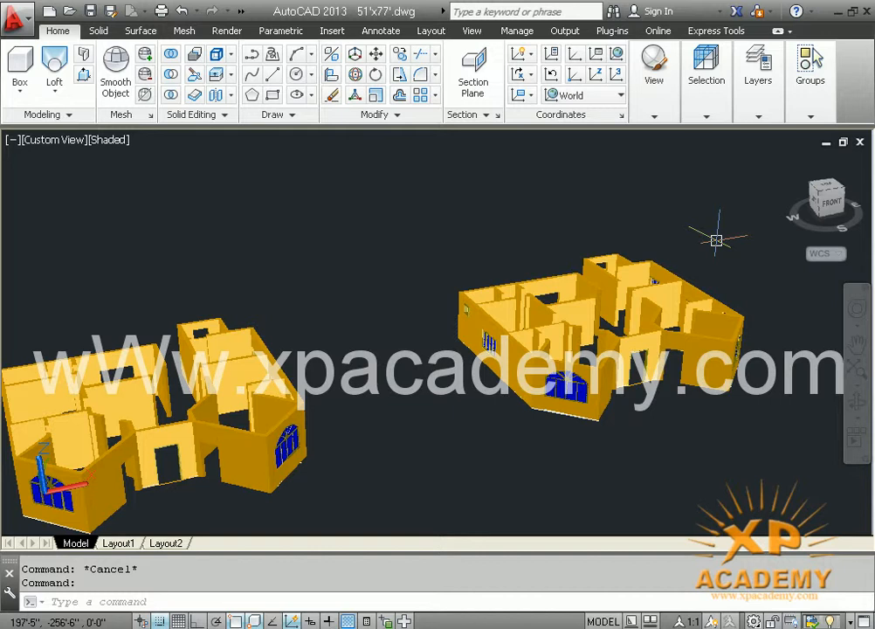
Delete all walls and windows of the copied house beside the original, leaving only the original house
click(774, 236)
click(426, 392)
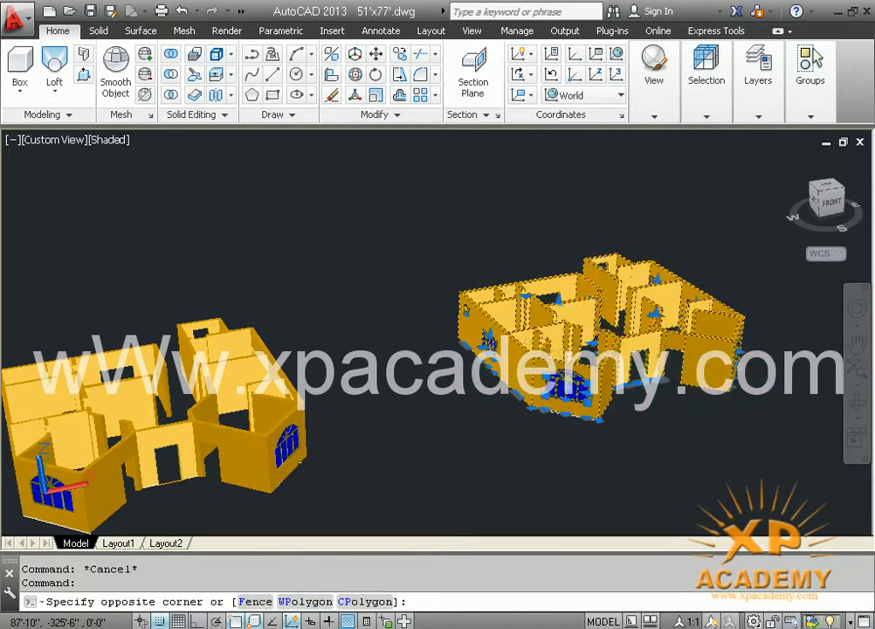
key(Delete)
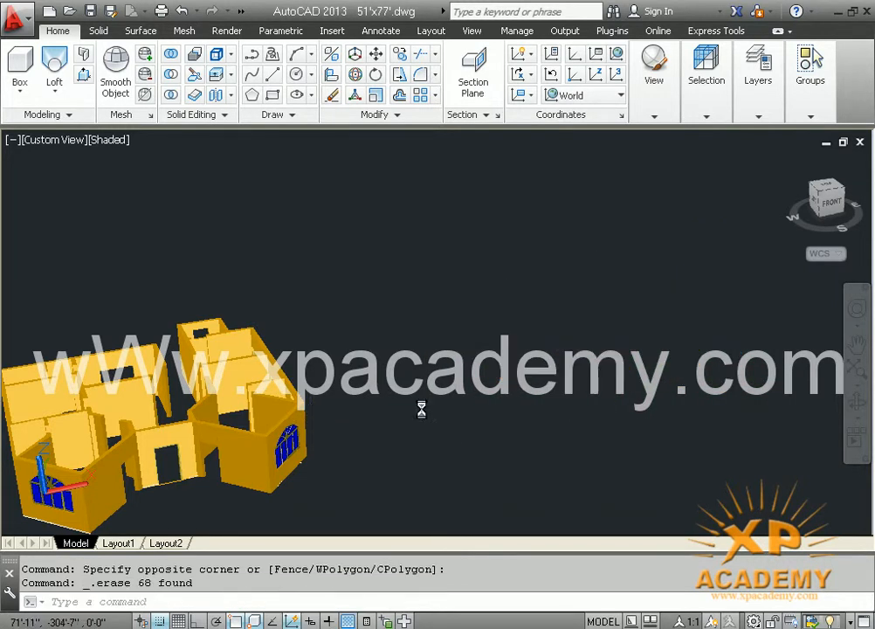
middle_drag(421, 409, 533, 397)
middle_drag(297, 431, 340, 420)
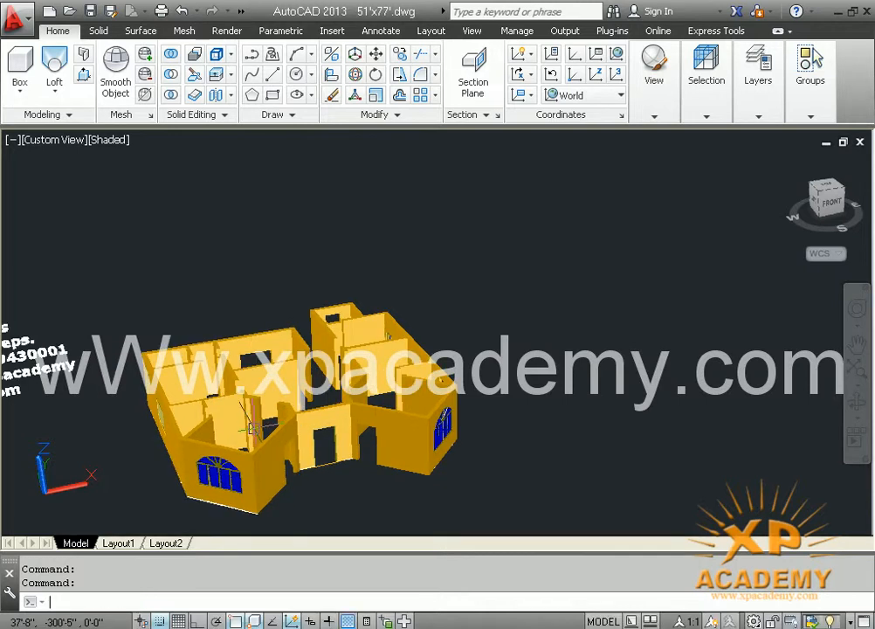
Try to copy all the house's walls and windows up by 10'10, using the bottom outer corner near the small side window as base point
text(o)
key(Return)
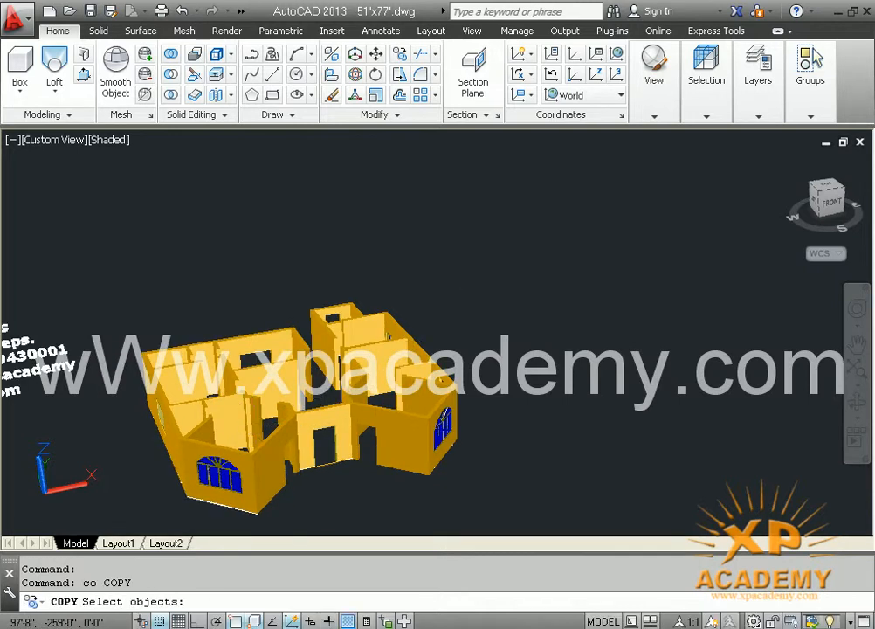
click(468, 292)
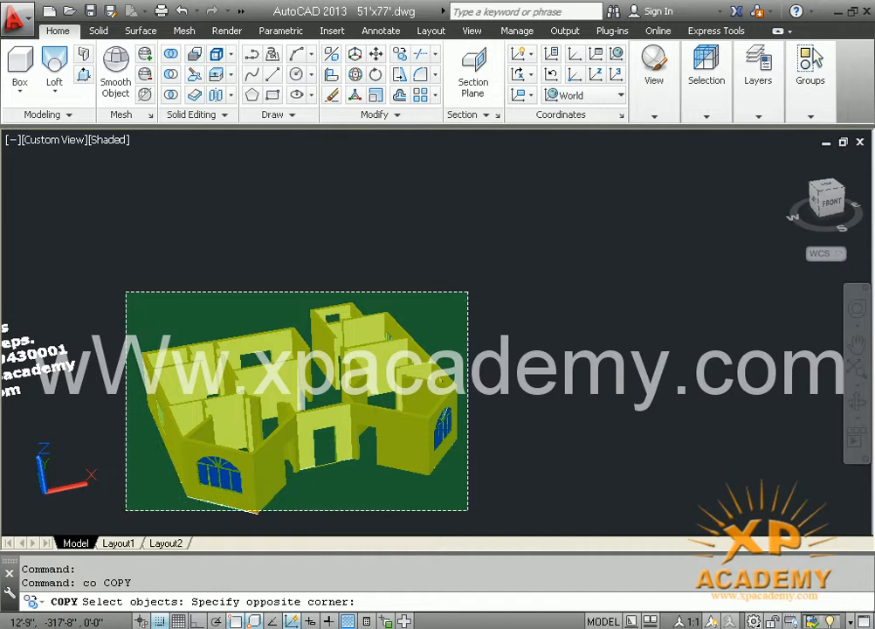
click(117, 512)
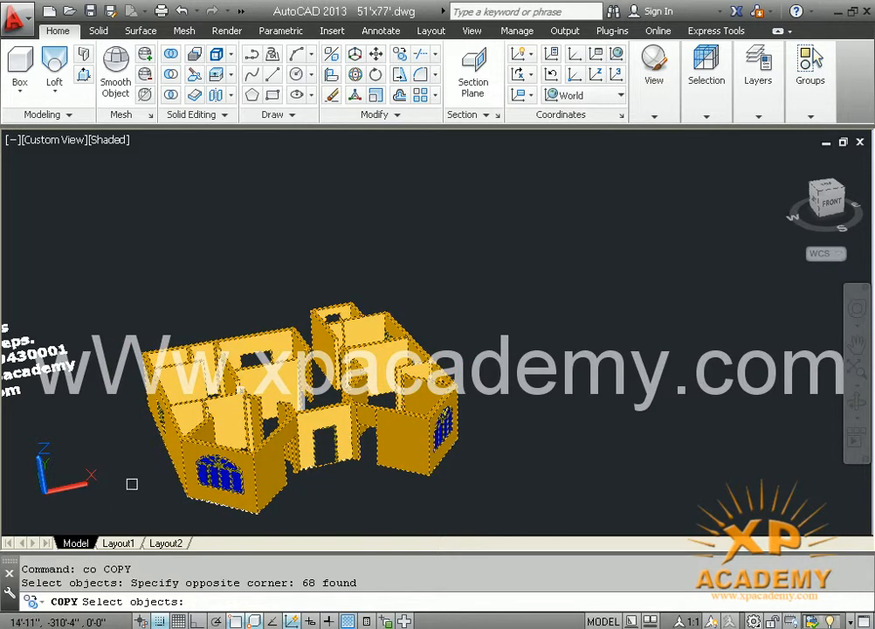
key(Return)
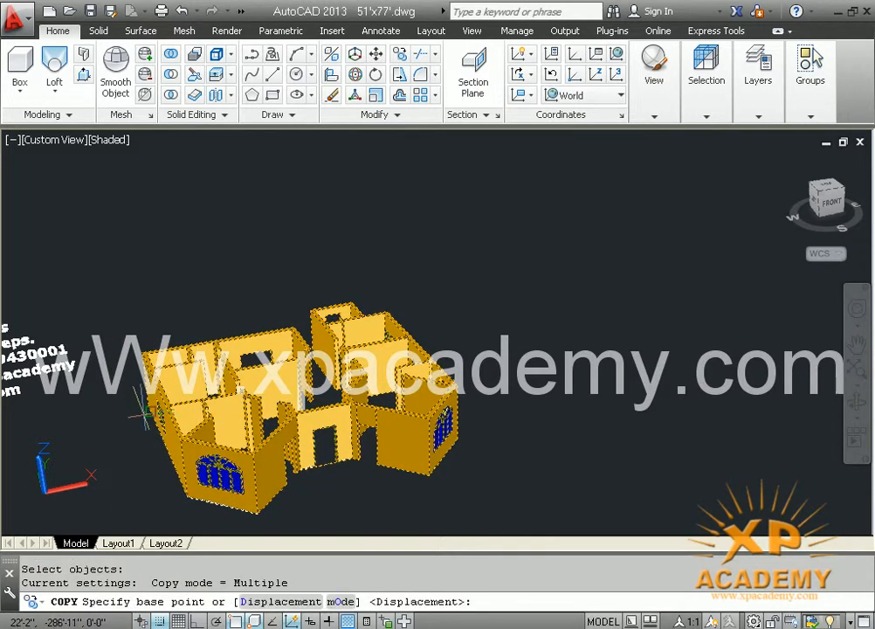
scroll(427, 319, up, 3)
shift+middle_drag(245, 404, 389, 384)
scroll(437, 330, up, 3)
middle_drag(194, 424, 311, 399)
scroll(125, 384, up, 4)
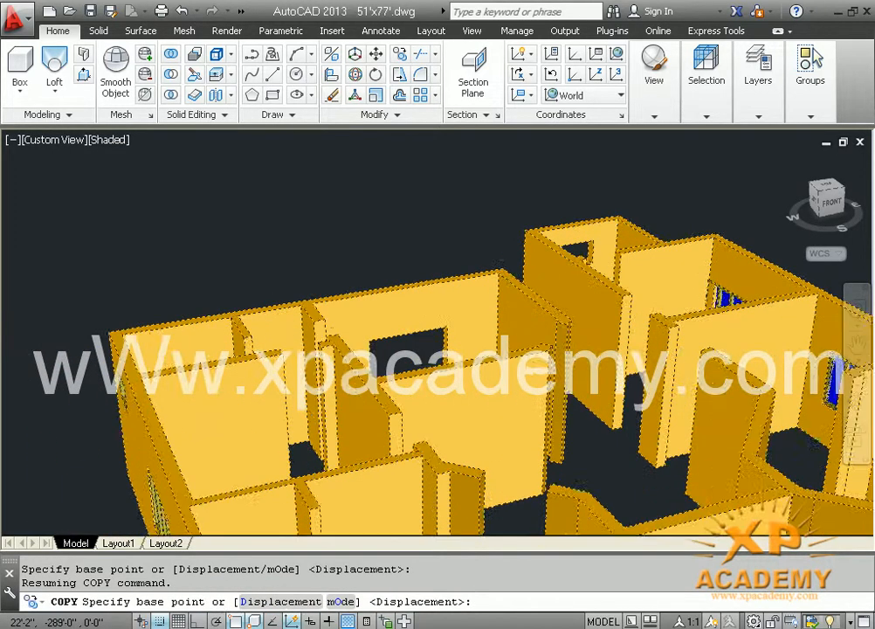
middle_drag(172, 443, 387, 357)
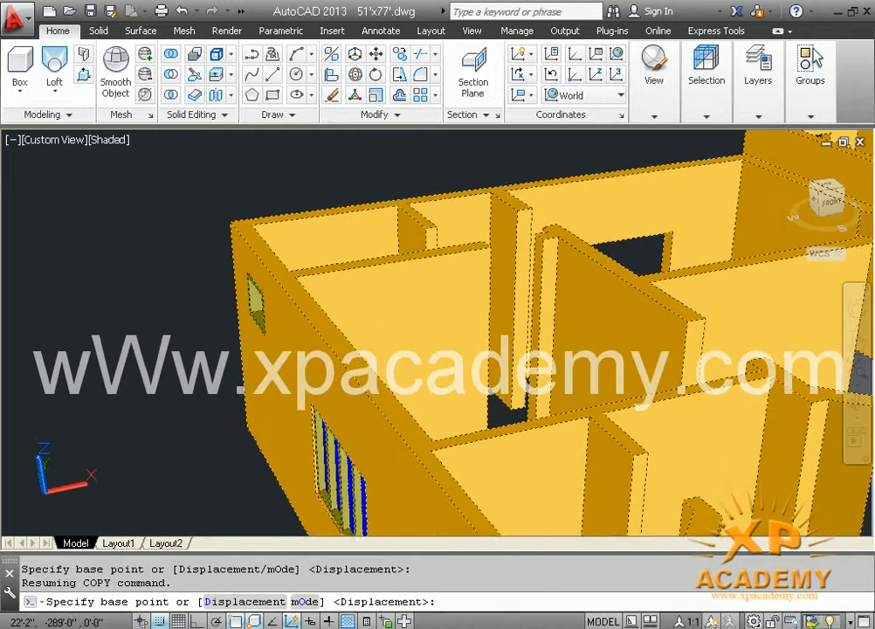
click(247, 425)
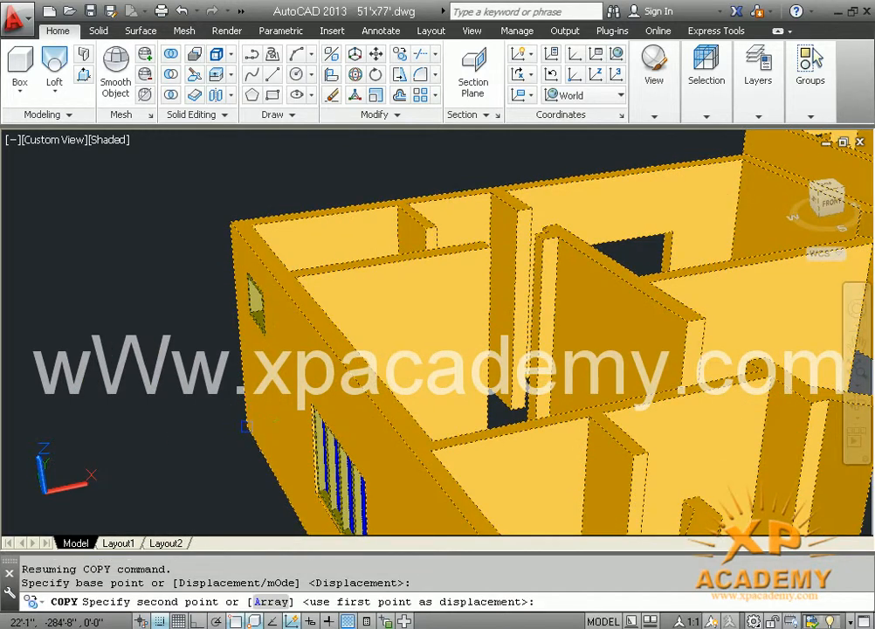
scroll(232, 225, up, 5)
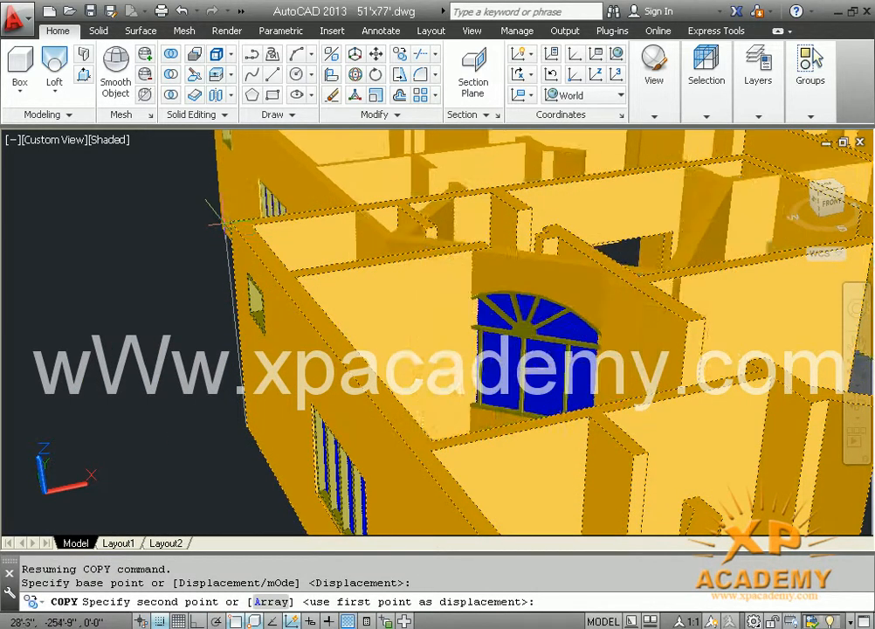
scroll(231, 224, down, 3)
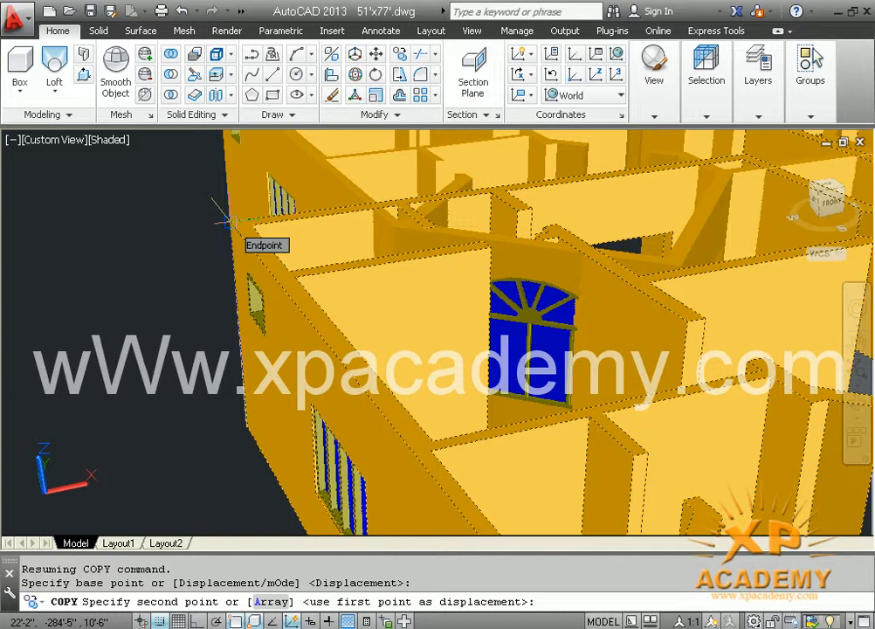
shift+middle_drag(228, 221, 225, 182)
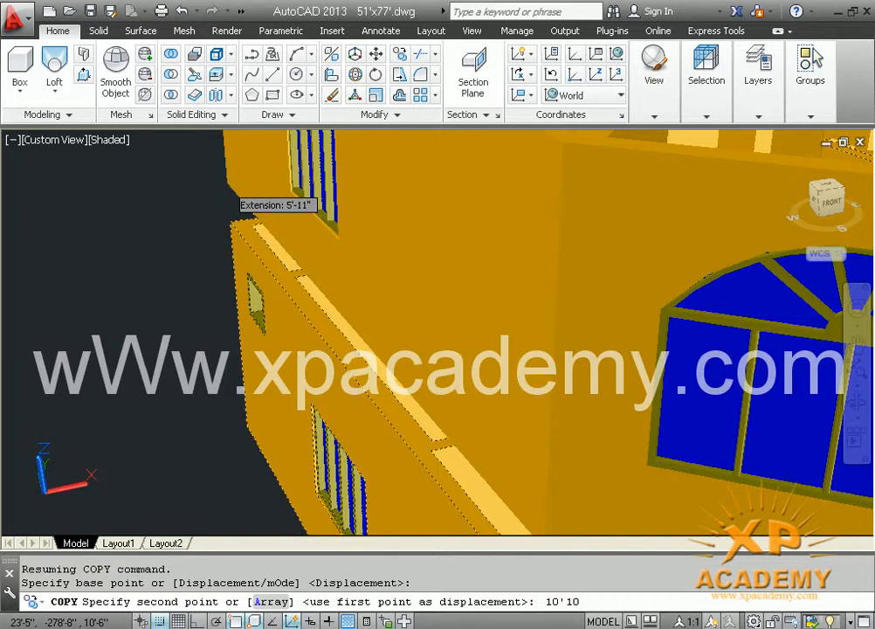
key(Return)
key(Return)
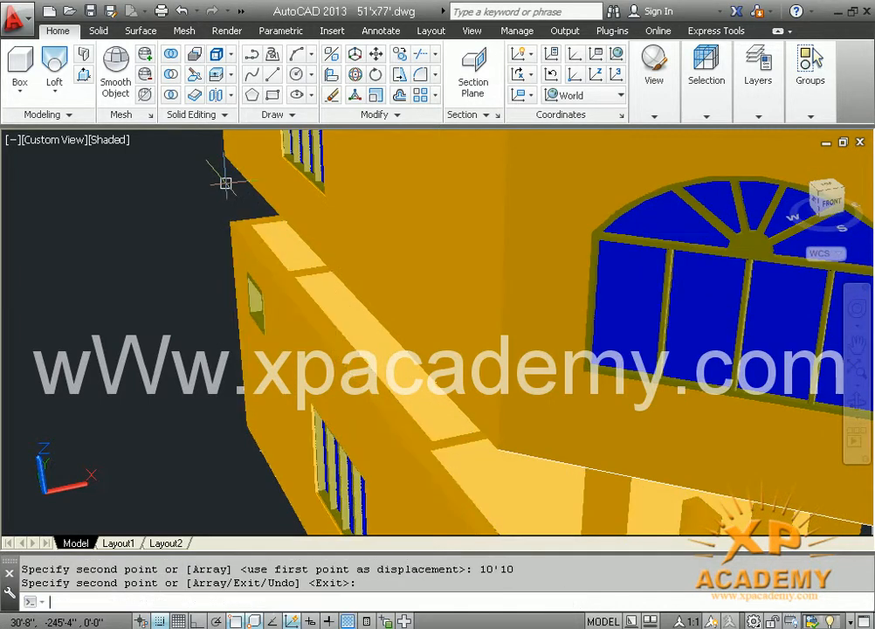
Undo the misplaced copy of the house and the related view changes
scroll(234, 280, down, 3)
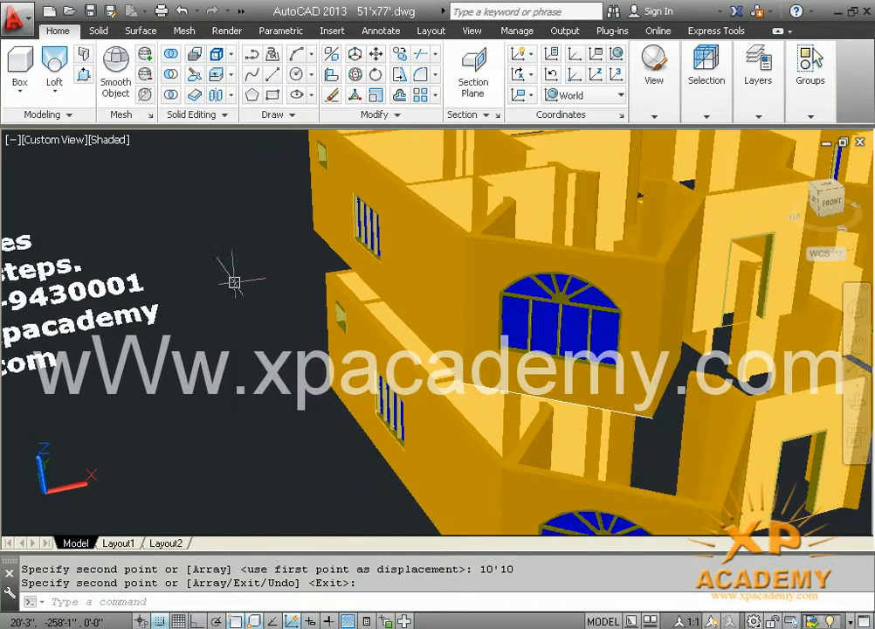
scroll(234, 281, down, 3)
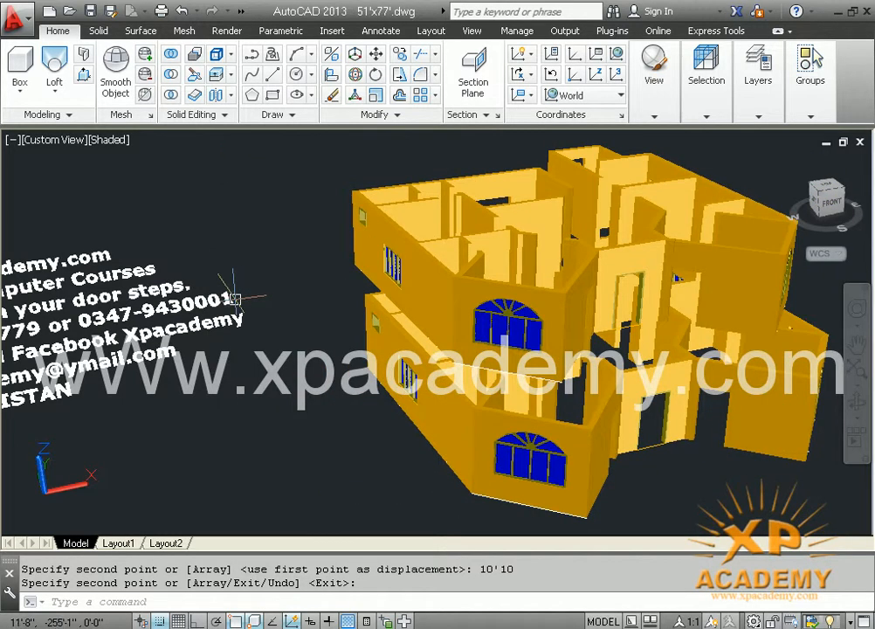
key(ctrl+z)
key(ctrl+z)
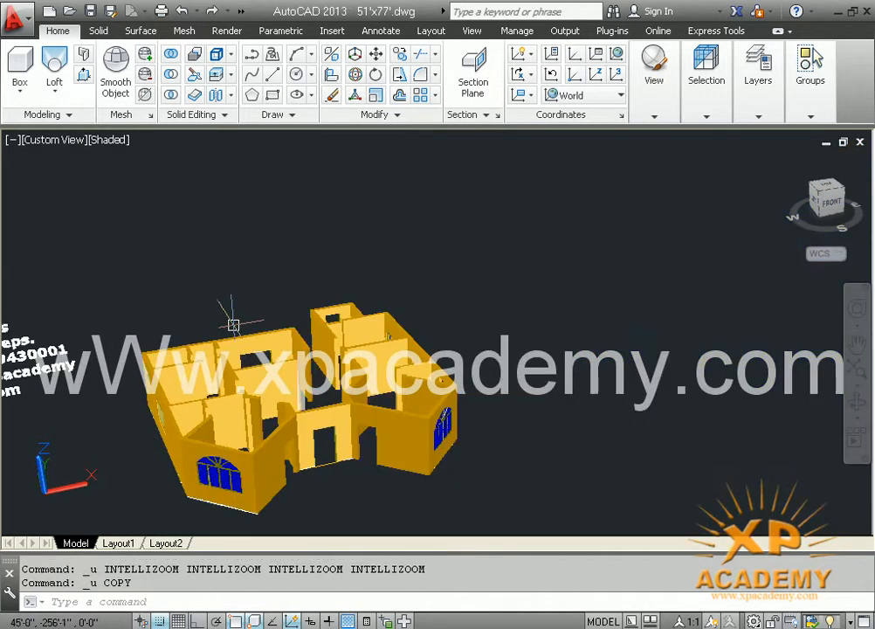
Copy all the house's walls and windows straight up by 10'10 with Ortho on, using the bottom outer corner beside the front arched window as base point
text(co)
key(Return)
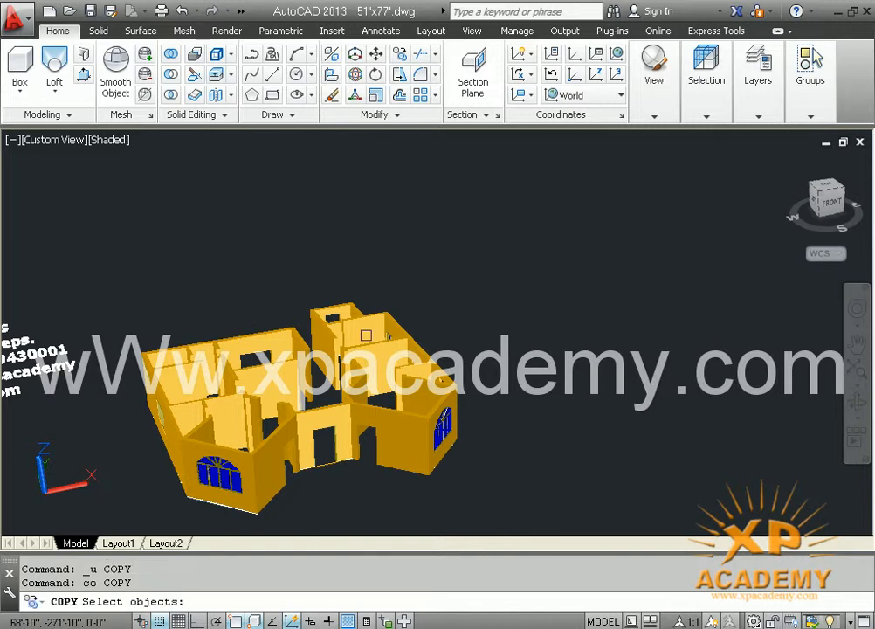
click(482, 272)
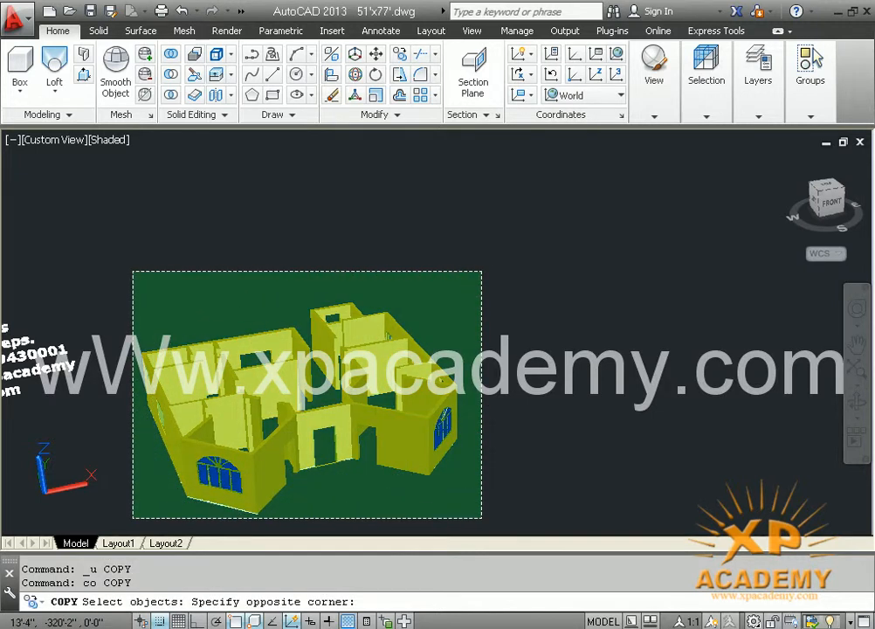
click(127, 518)
key(Return)
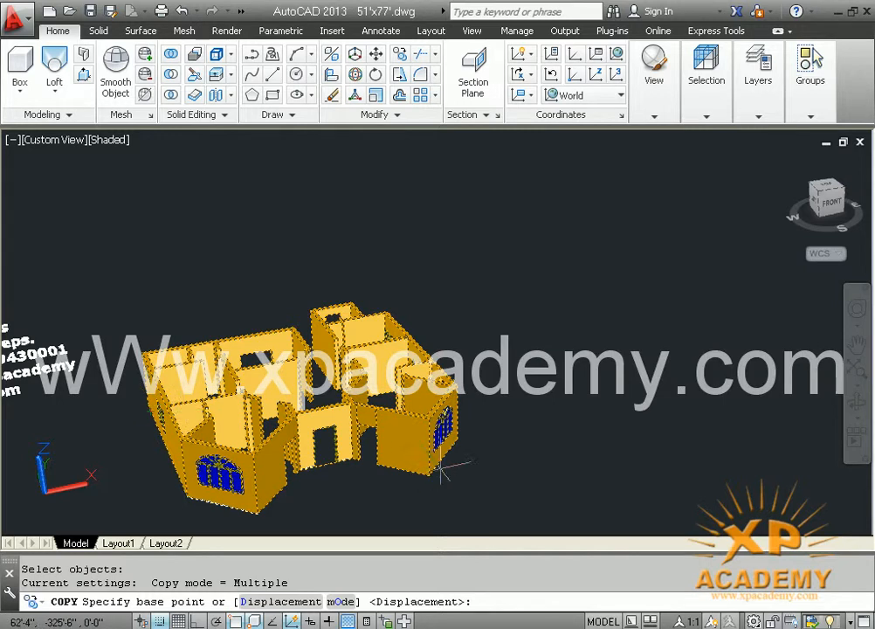
scroll(453, 447, up, 4)
middle_drag(463, 444, 360, 374)
scroll(366, 383, up, 2)
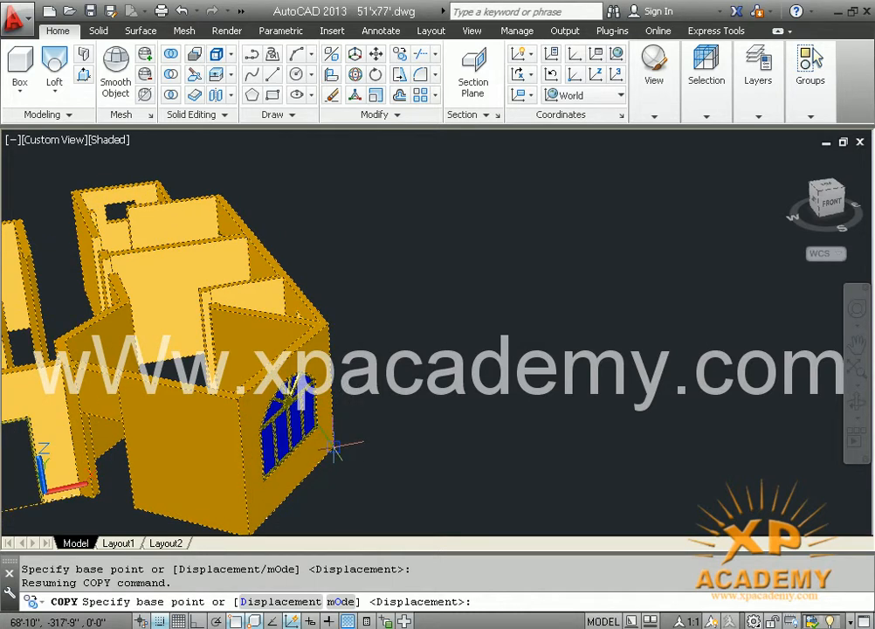
click(332, 403)
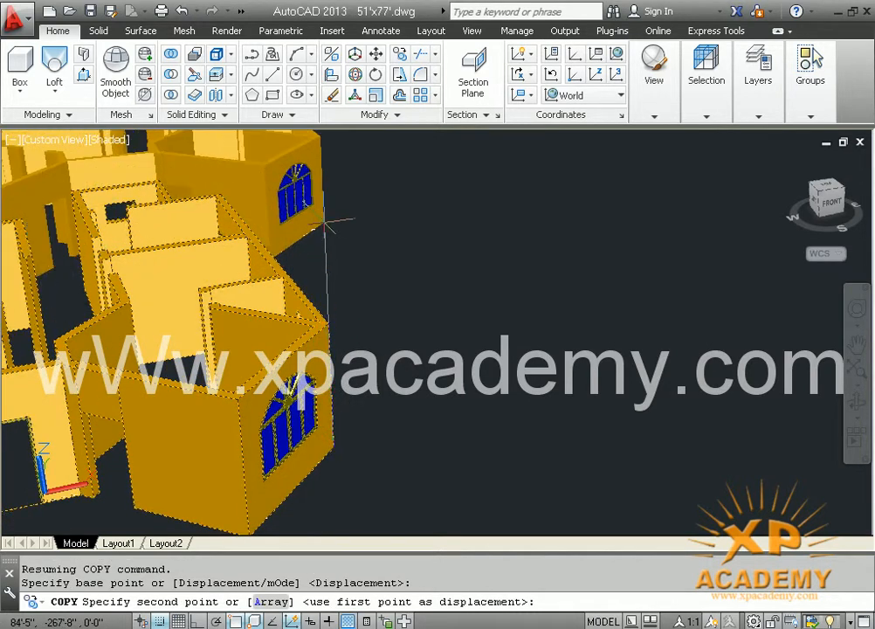
key(F8)
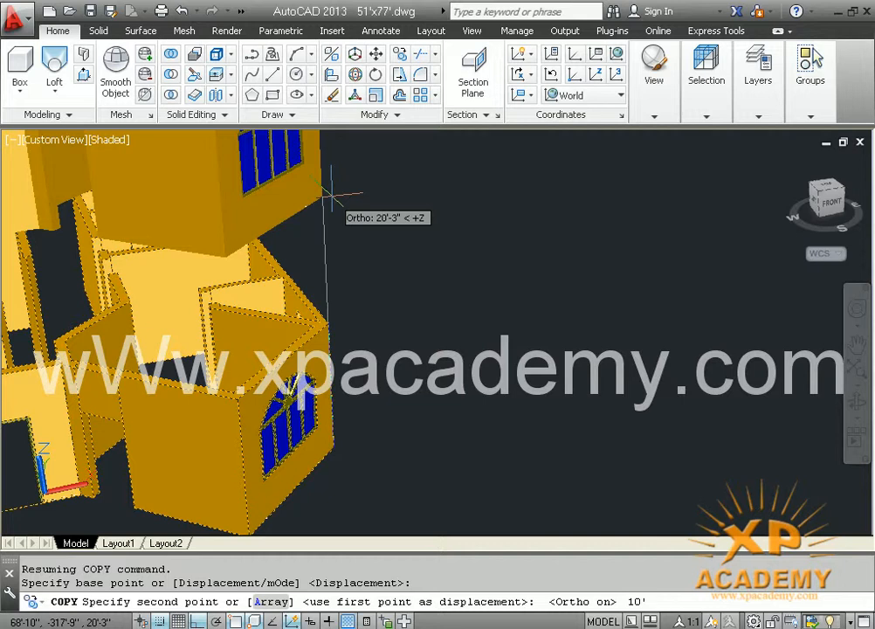
key(Return)
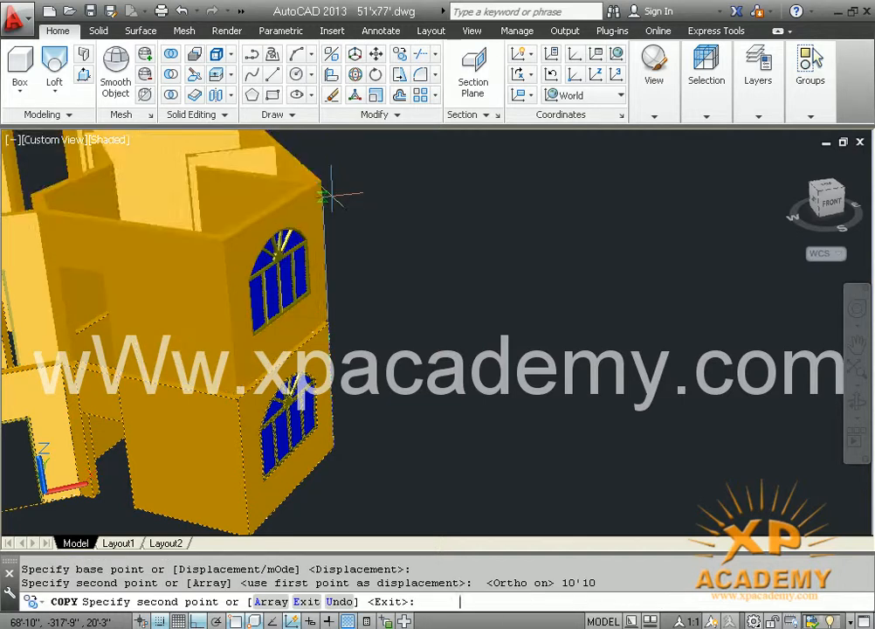
key(Return)
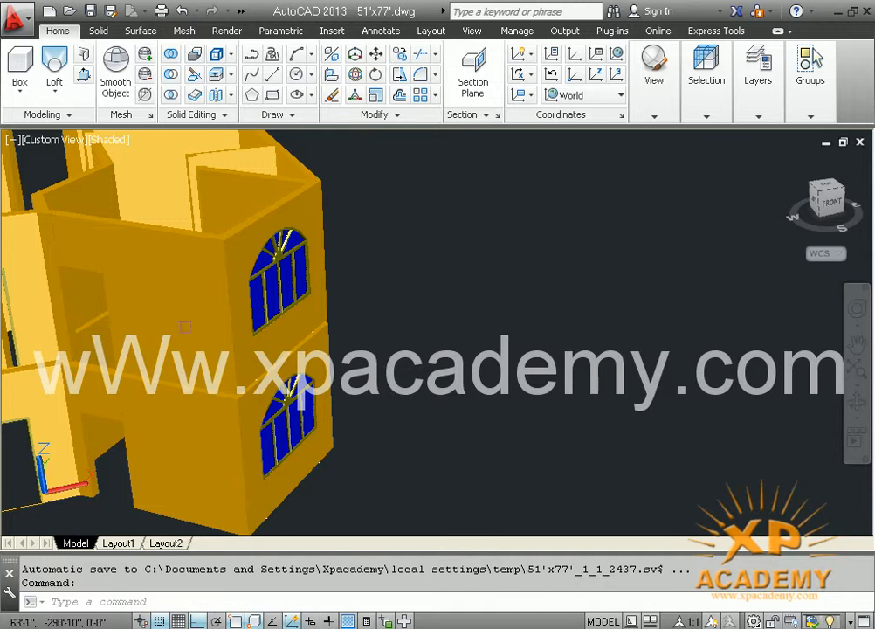
Turn on the roof layer to show the slab between the two floors, and close the layer manager
middle_drag(382, 333, 678, 313)
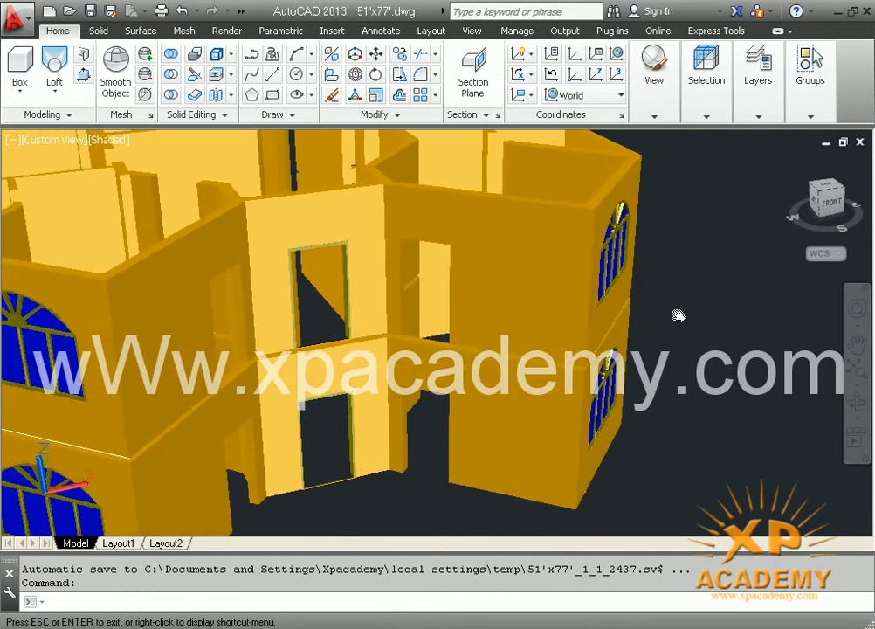
text(lz)
key(Return)
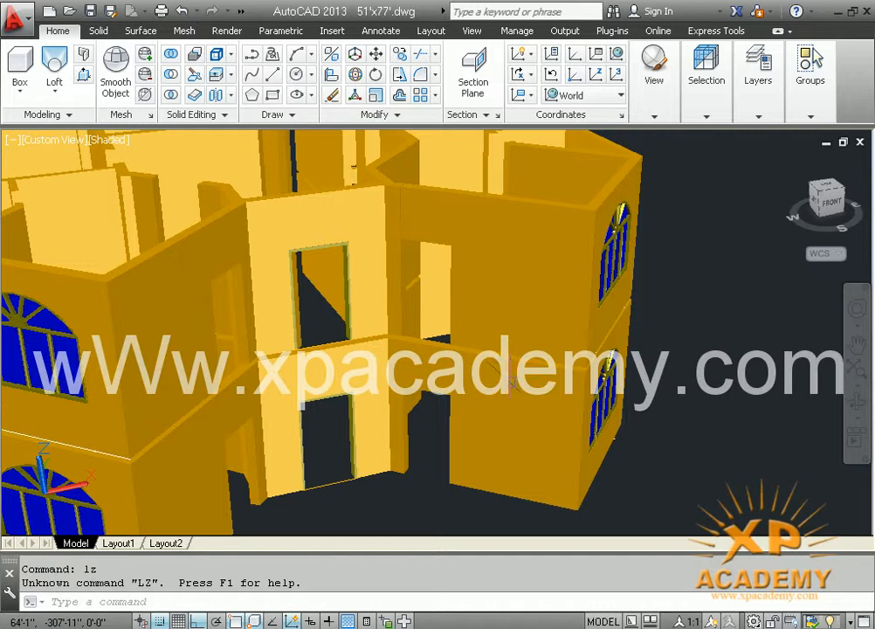
key(Return)
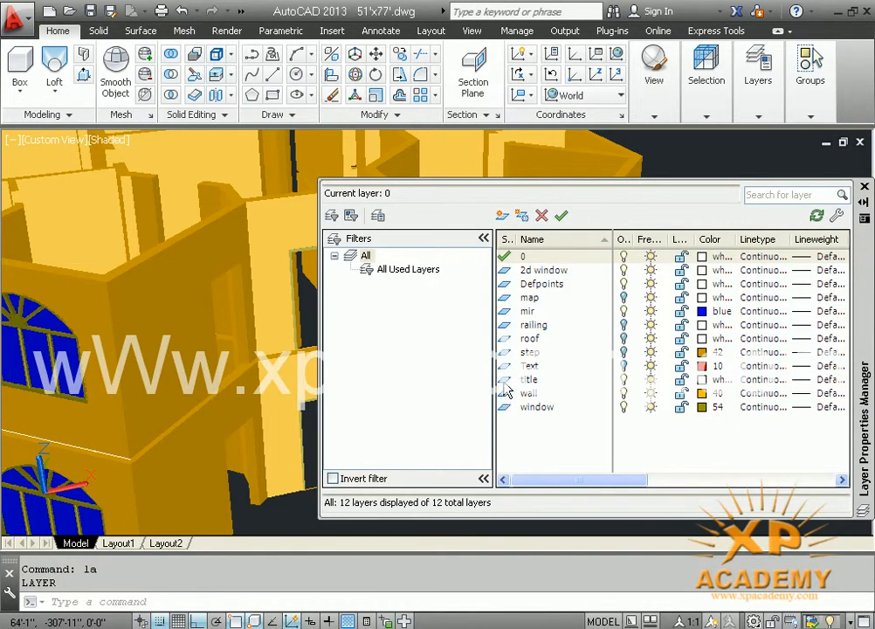
click(624, 339)
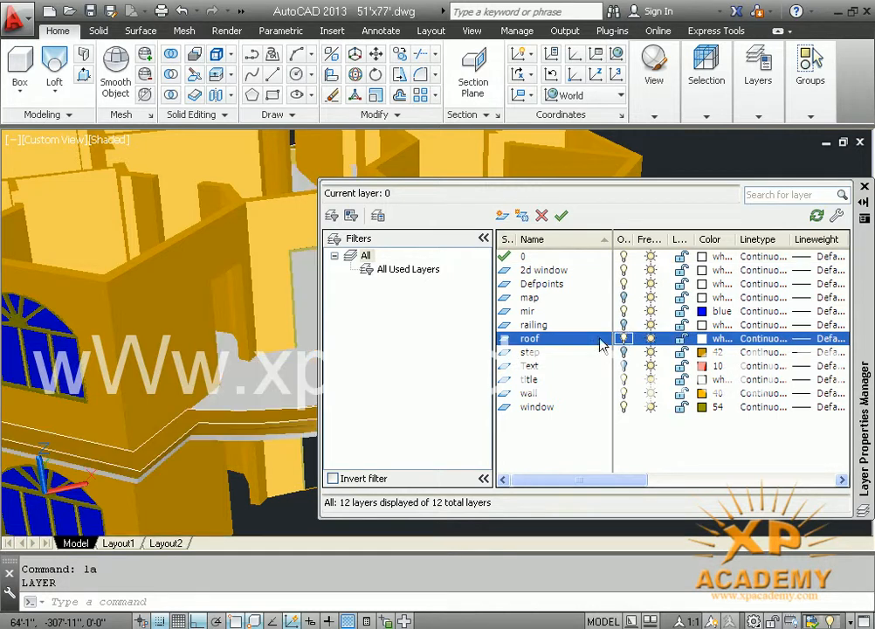
click(865, 189)
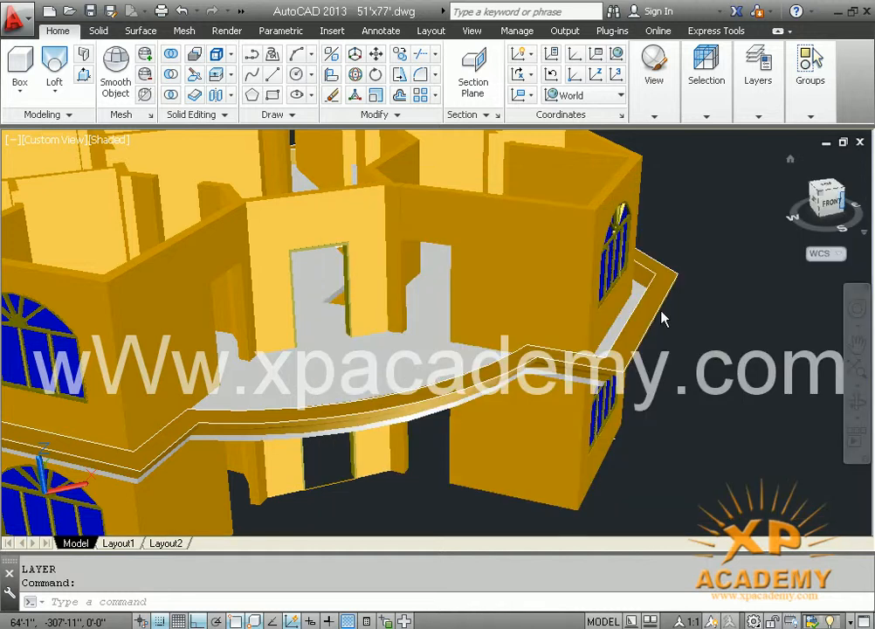
Turn on the step layer to show the staircase in the slab opening, and close the layer manager
shift+middle_drag(699, 323, 716, 314)
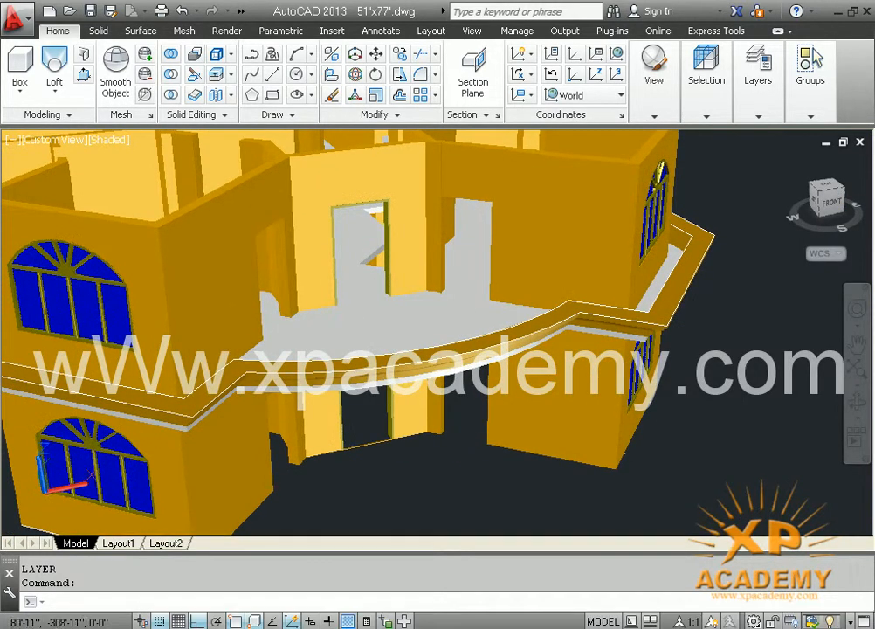
scroll(475, 416, down, 2)
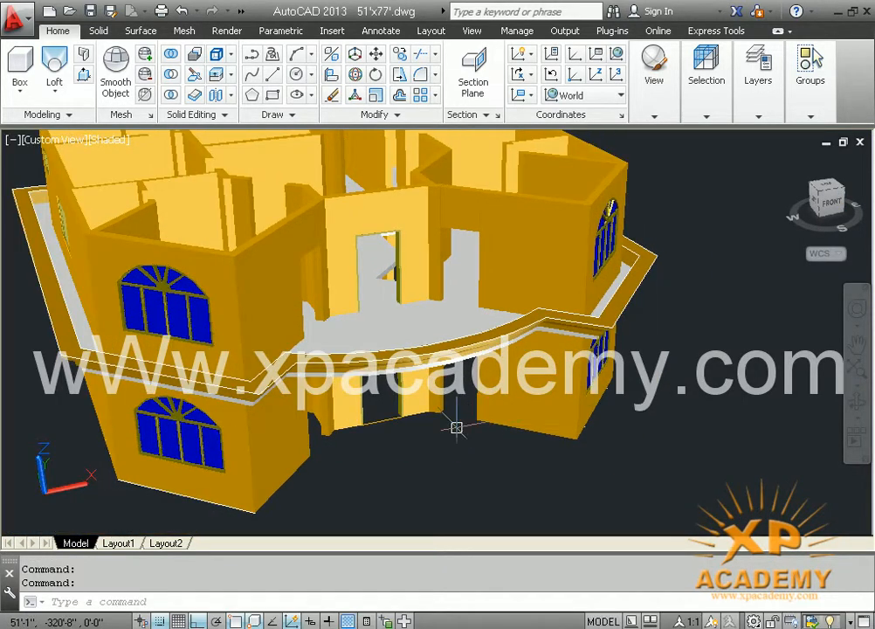
shift+middle_drag(429, 415, 511, 498)
scroll(397, 231, up, 3)
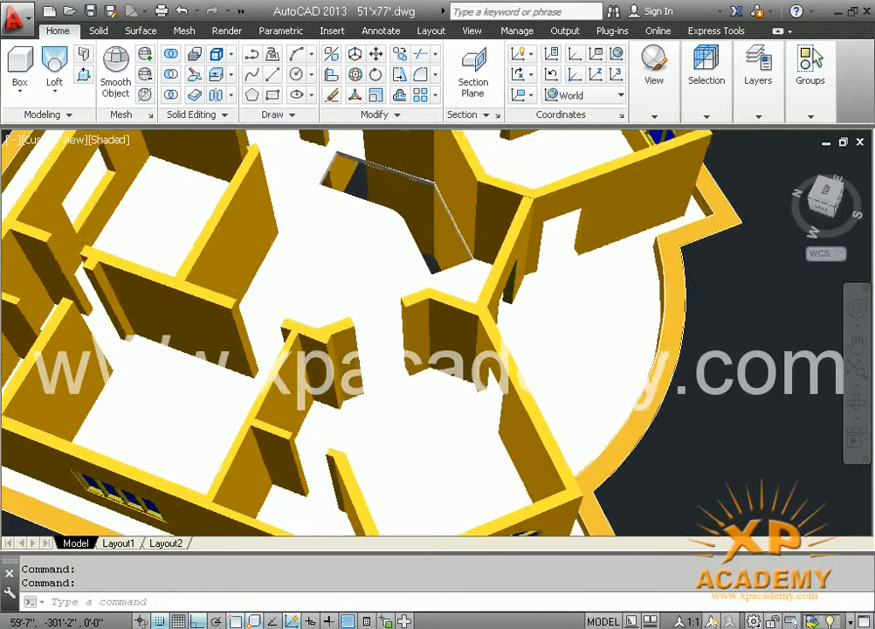
shift+middle_drag(407, 271, 447, 375)
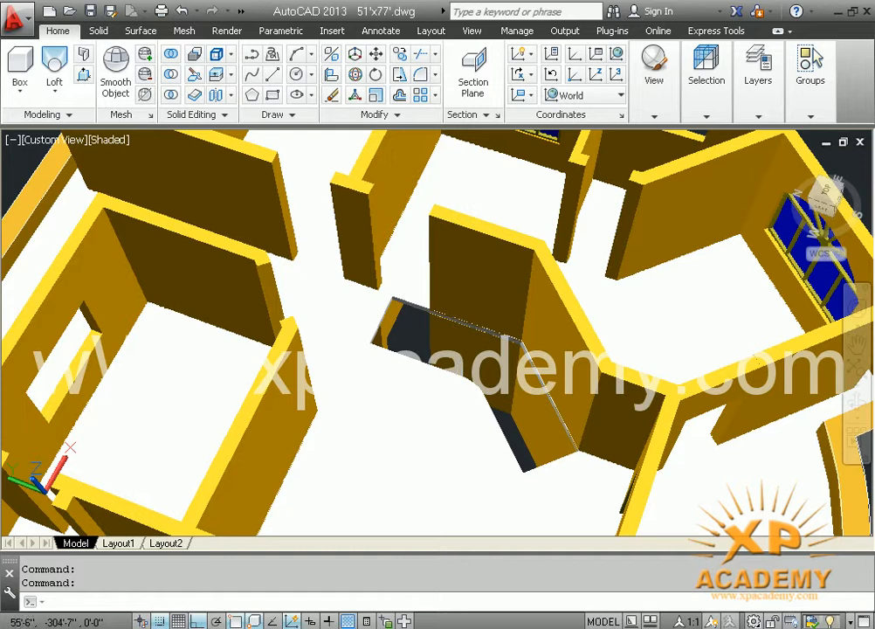
text(la)
key(Return)
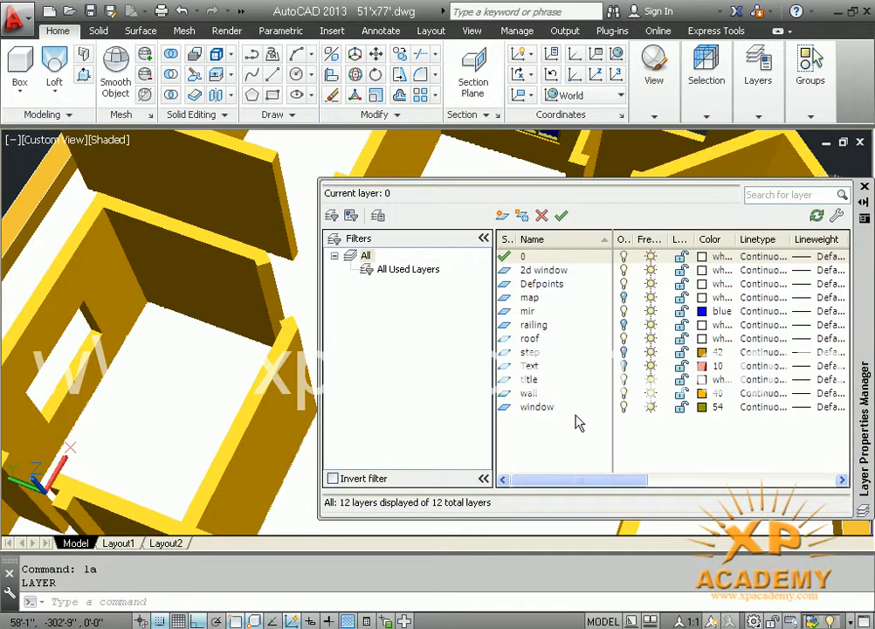
click(626, 352)
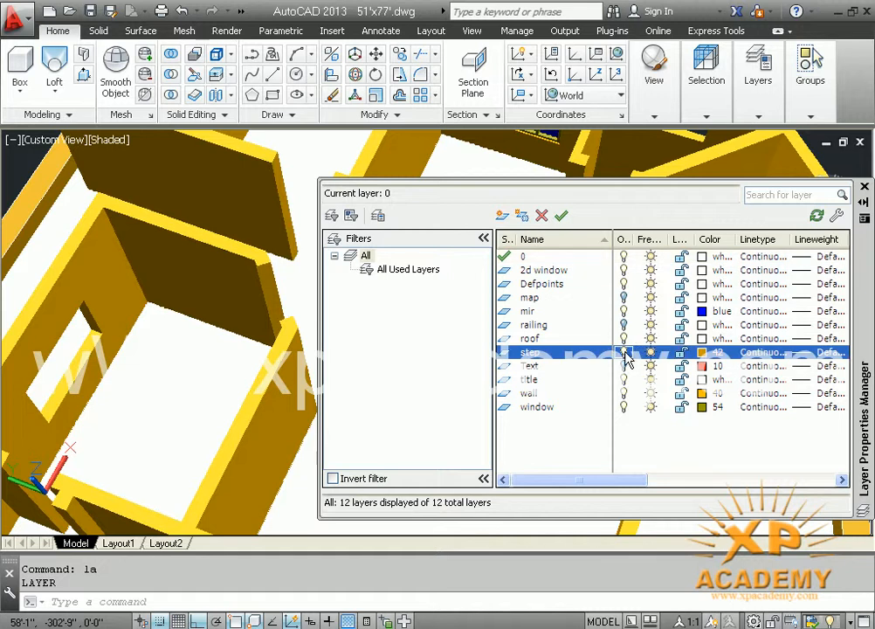
click(864, 187)
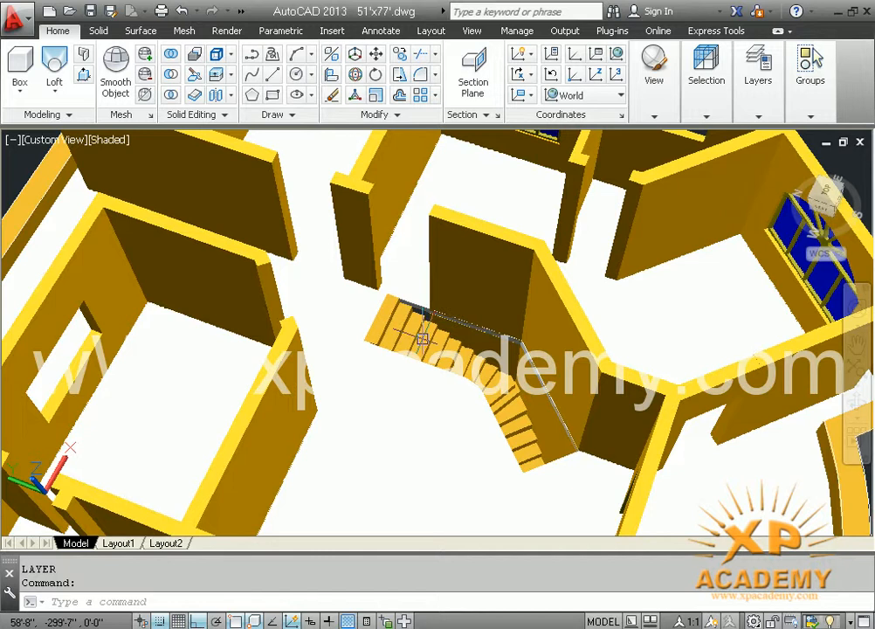
Examine the staircase and the whole two-storey house from several sides, and locate the separate roof outline beside it
scroll(553, 390, down, 2)
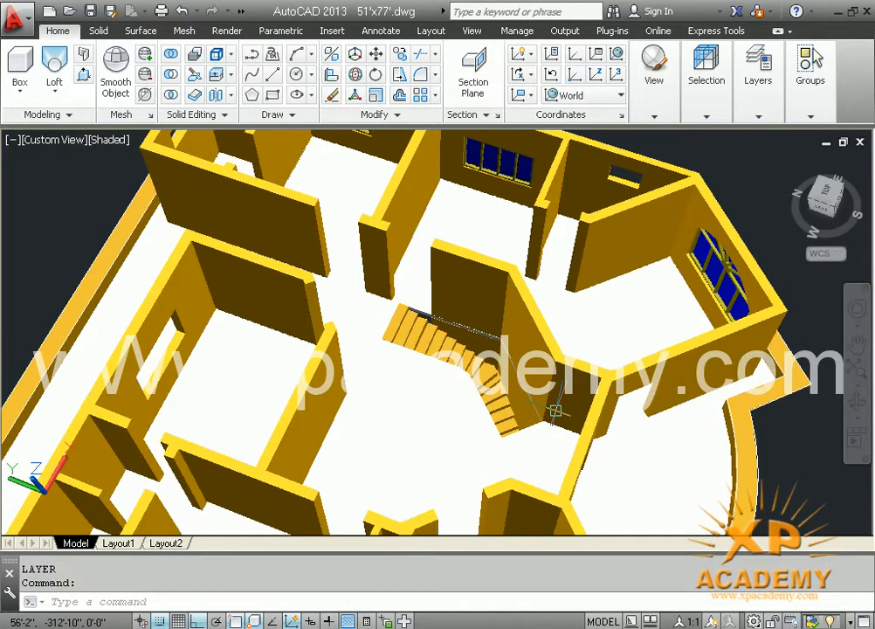
middle_drag(507, 430, 380, 257)
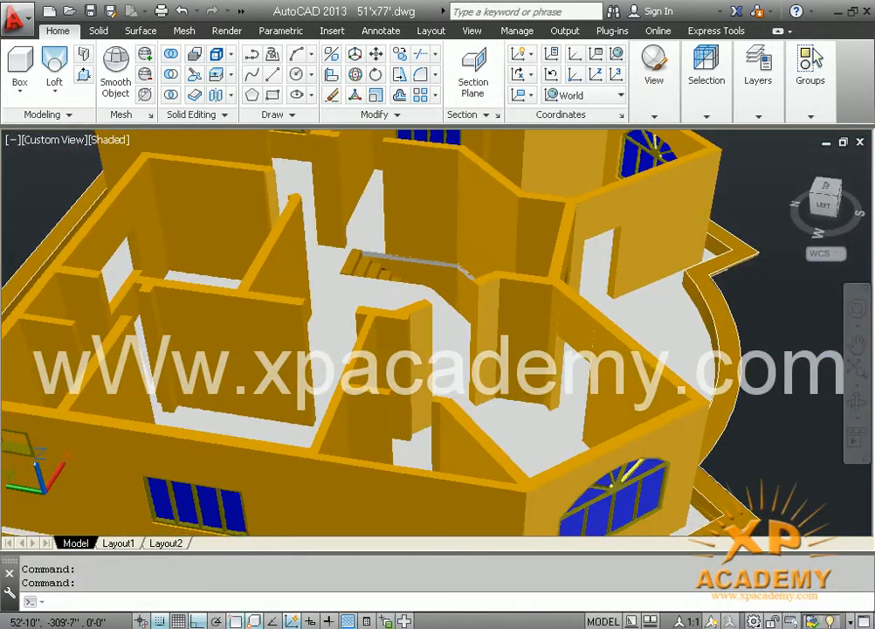
scroll(393, 260, down, 2)
scroll(475, 342, down, 2)
shift+middle_drag(495, 347, 443, 353)
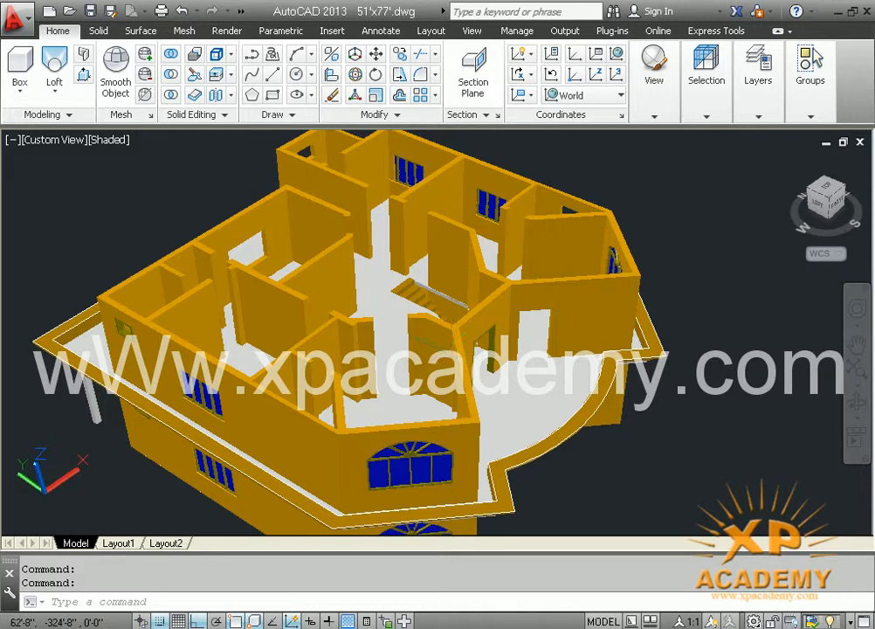
middle_drag(668, 425, 408, 347)
scroll(370, 311, down, 2)
middle_drag(510, 406, 296, 275)
scroll(423, 363, down, 2)
middle_drag(420, 388, 404, 280)
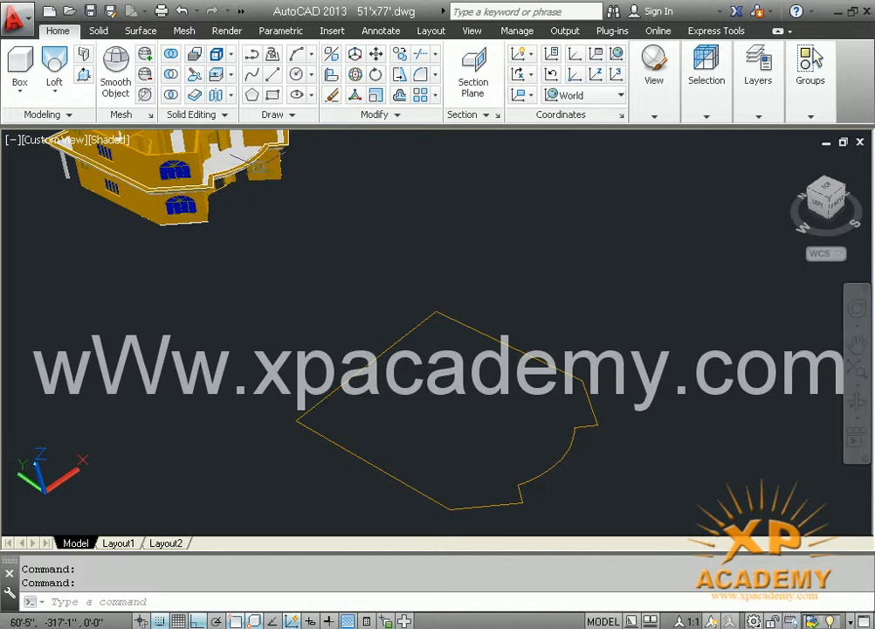
Draw an 8' vertical line straight up from a point near the middle of the roof outline as the apex height
scroll(544, 463, up, 2)
middle_drag(534, 443, 460, 388)
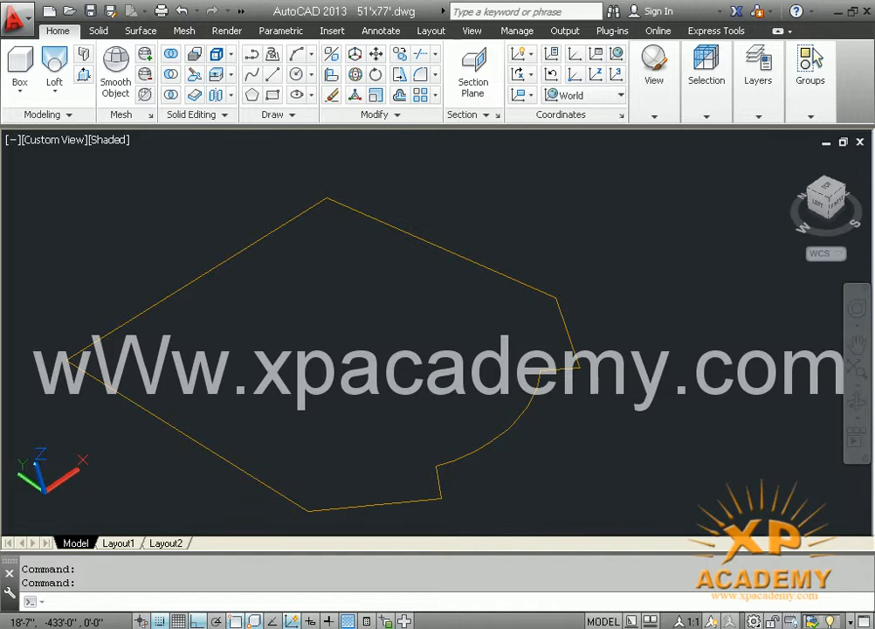
shift+middle_drag(529, 460, 343, 431)
middle_drag(304, 371, 458, 382)
key(Return)
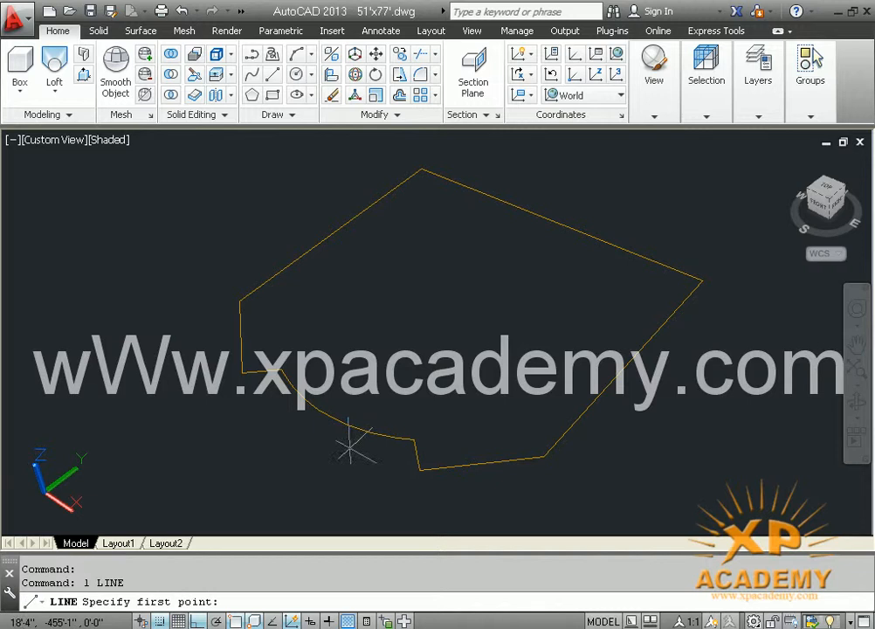
click(429, 327)
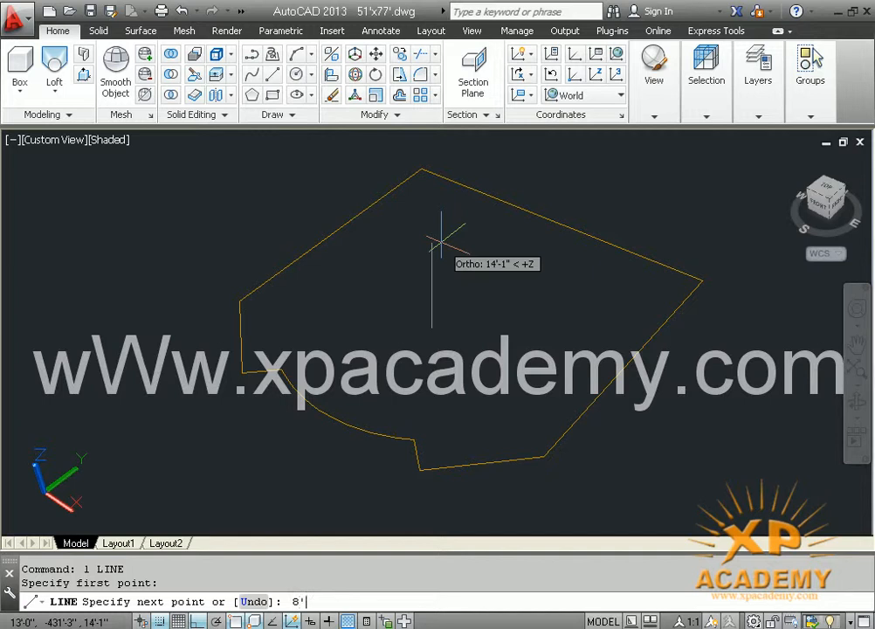
key(Return)
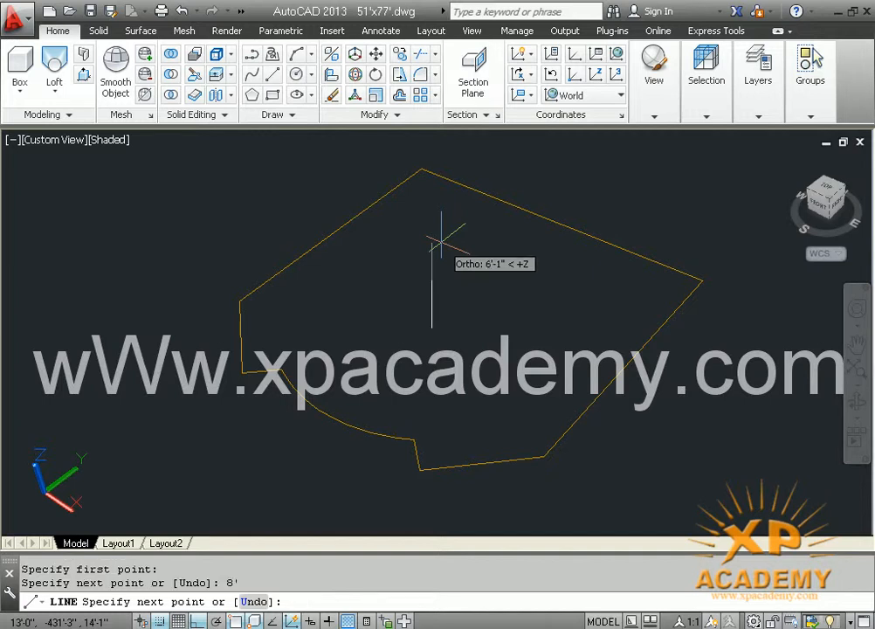
key(Return)
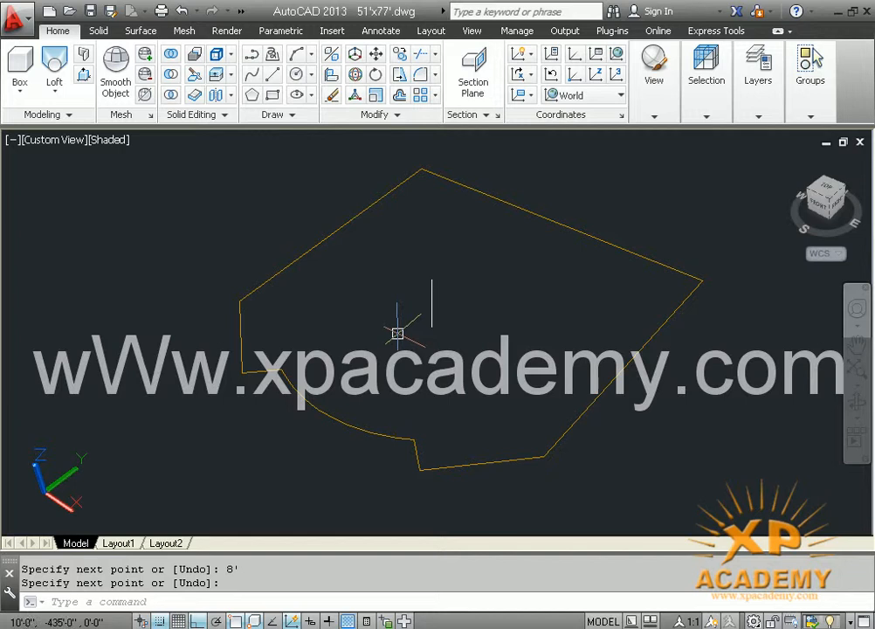
Draw connected lines from one end of the outline's front arc to the top of the vertical line and down to the arc's other end
text(l)
key(Return)
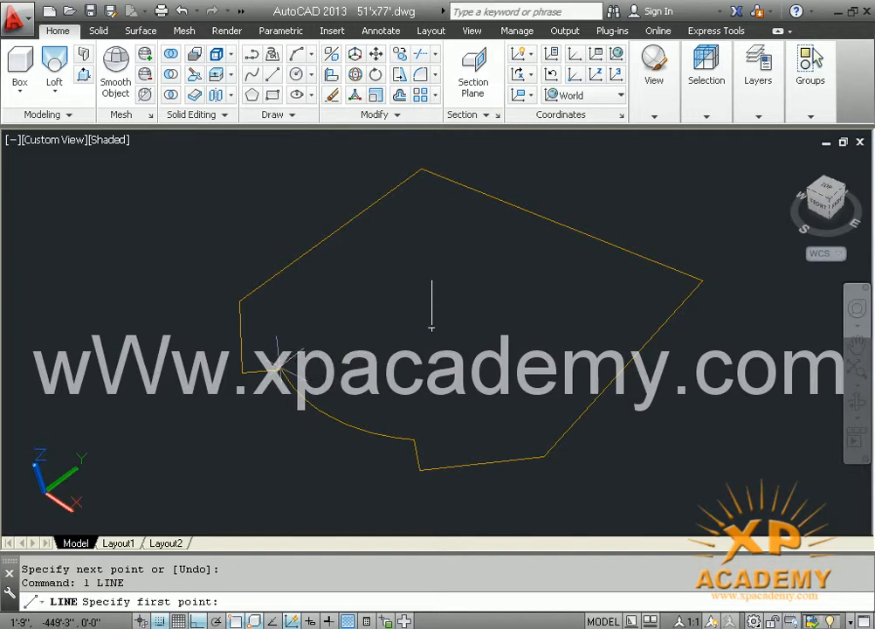
click(278, 371)
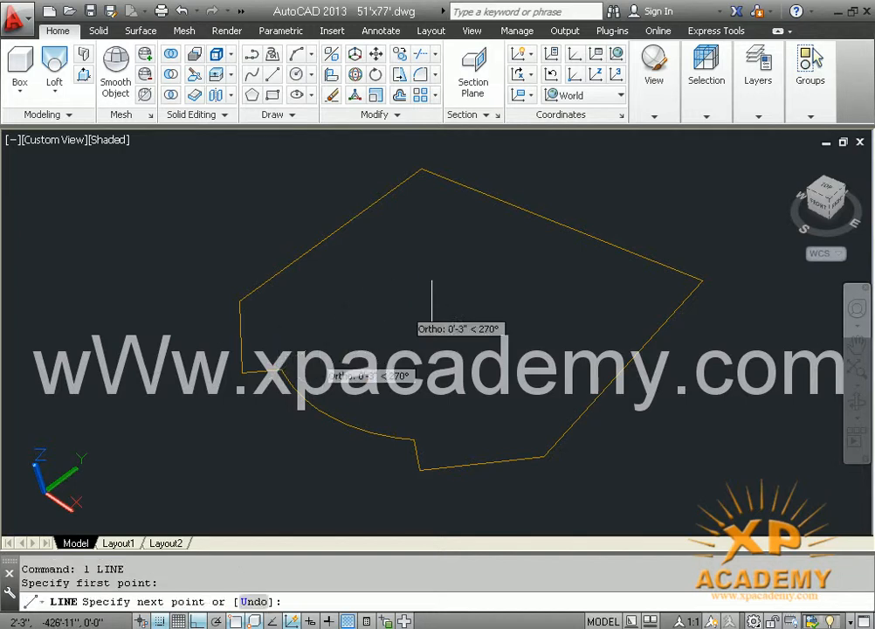
click(432, 282)
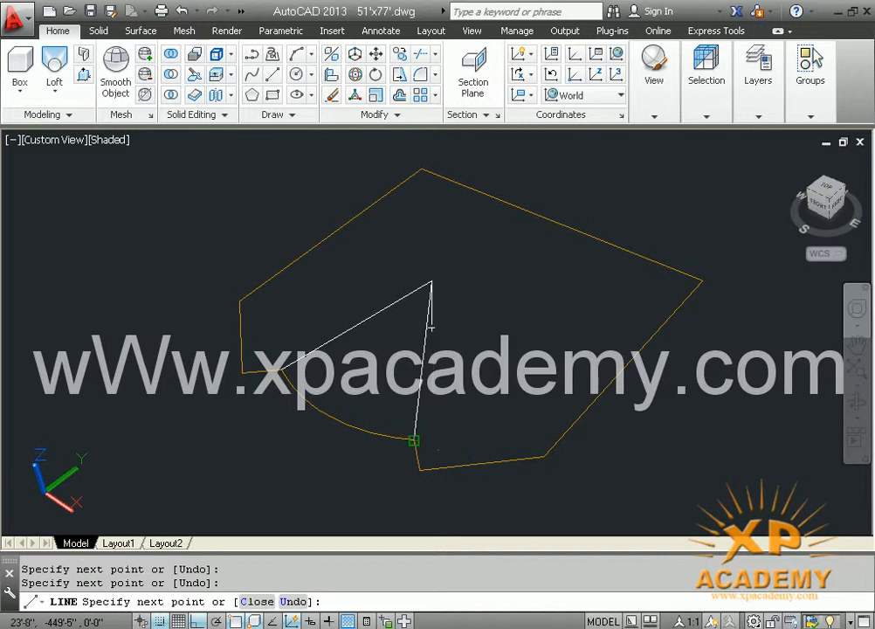
click(416, 440)
key(Return)
Draw a line from the outline corner just beyond the arc's end to the top of the vertical line
key(Return)
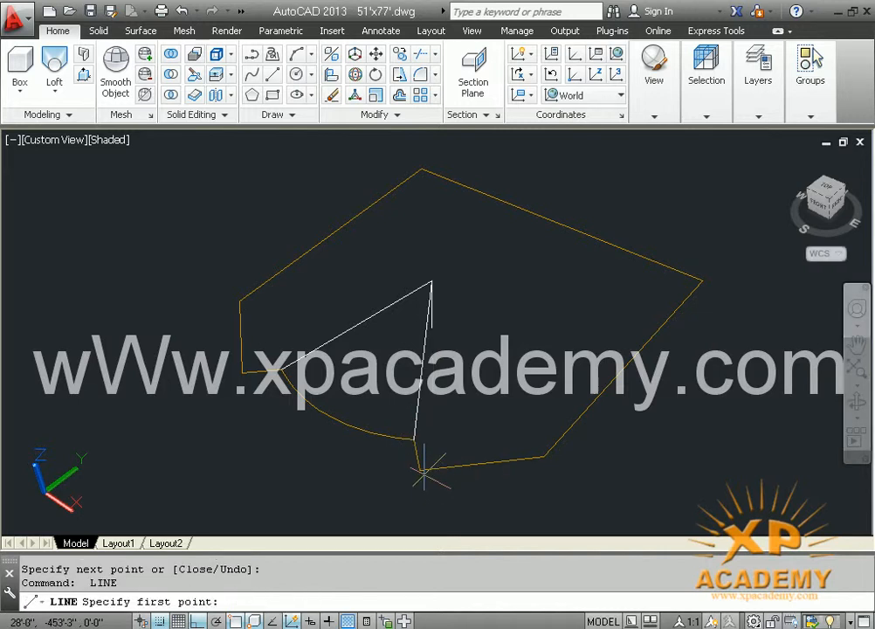
click(419, 469)
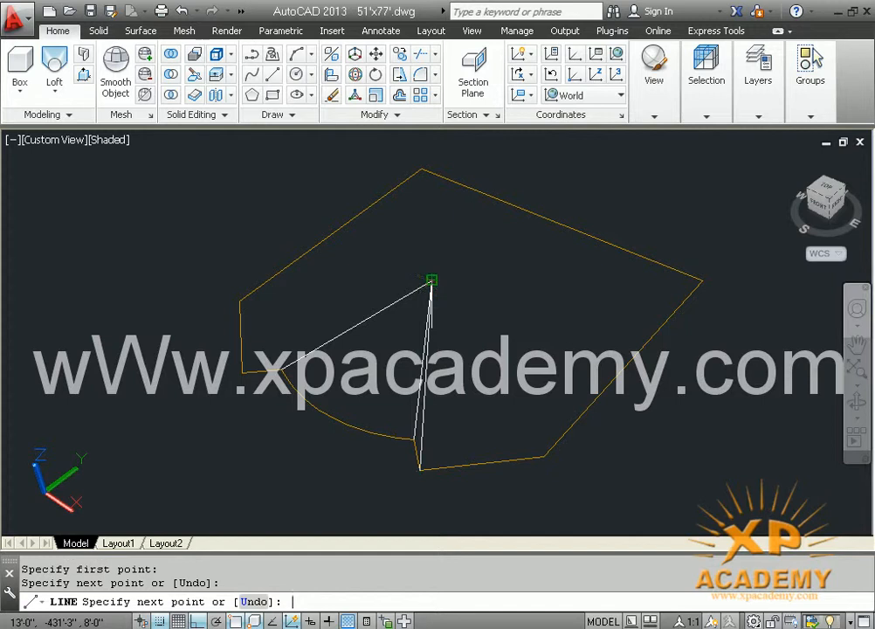
key(Return)
key(Return)
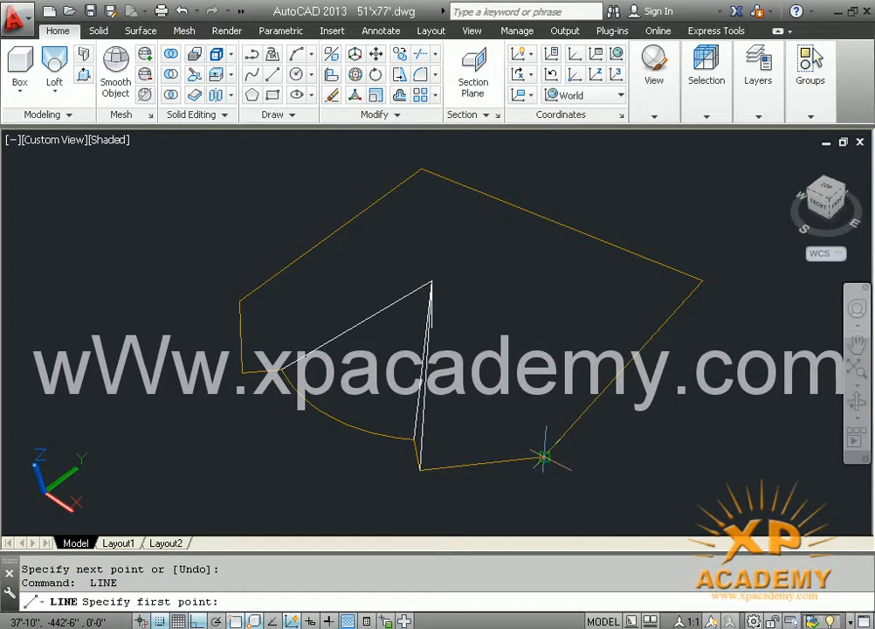
click(541, 454)
key(Escape)
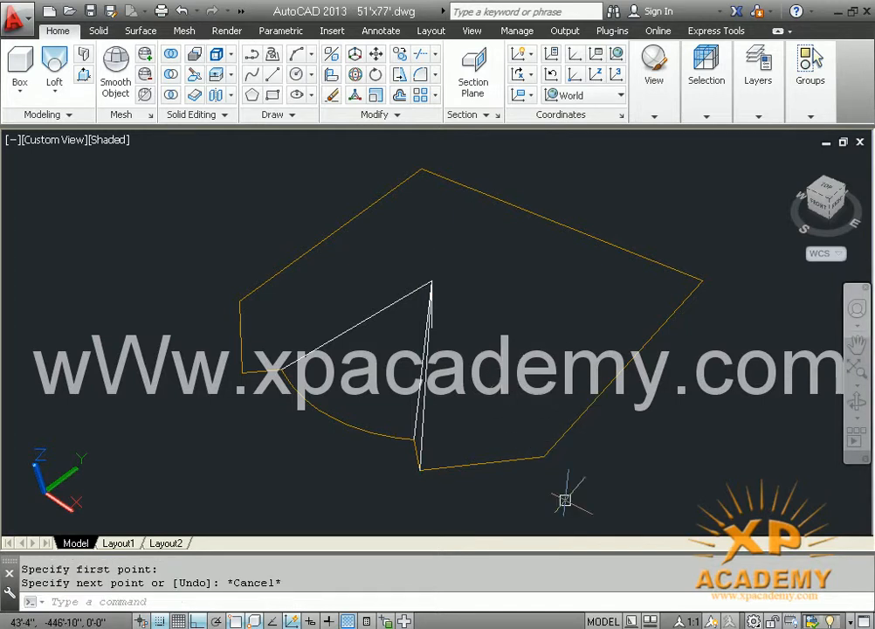
Draw a line from the far end of the short front edge beside the arc to the apex
key(Return)
click(543, 455)
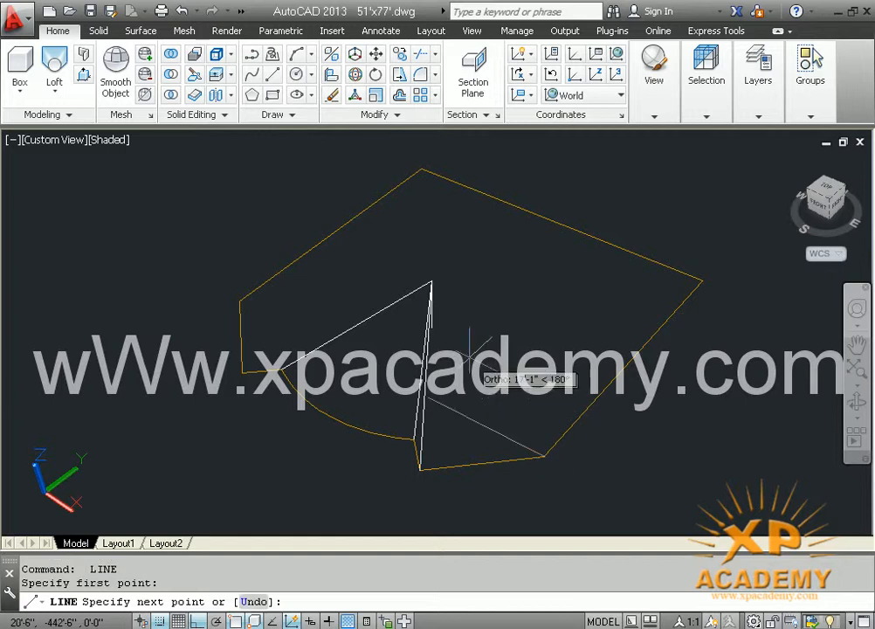
click(434, 280)
key(Return)
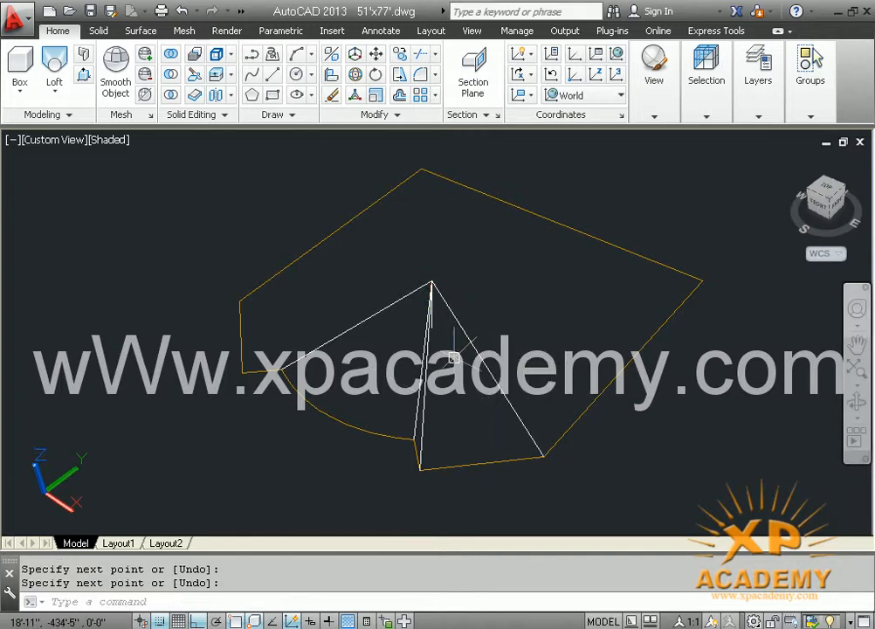
Try to loft between the closed roof outline and the sloping line rising from the arc's end
scroll(431, 394, up, 3)
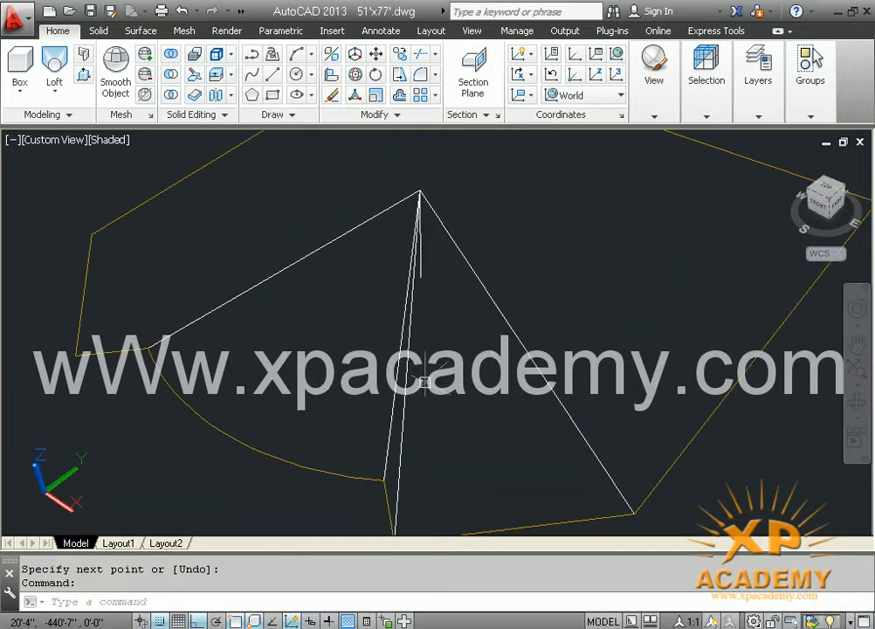
middle_drag(432, 393, 446, 351)
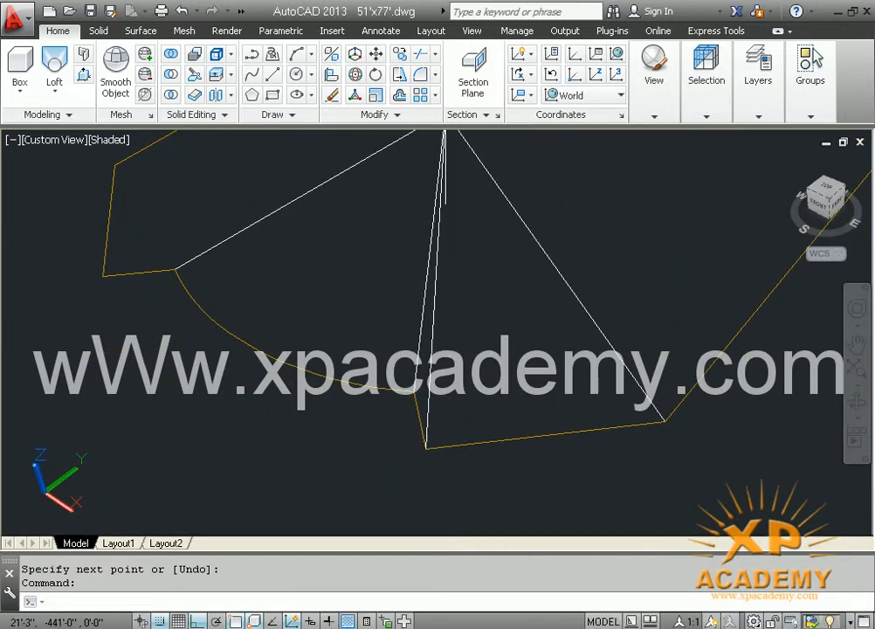
click(57, 91)
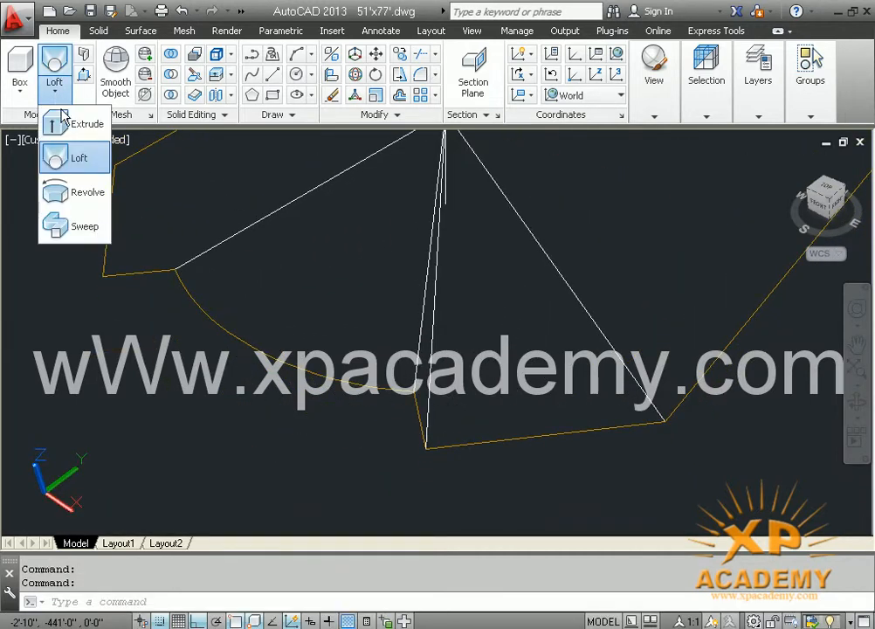
click(80, 160)
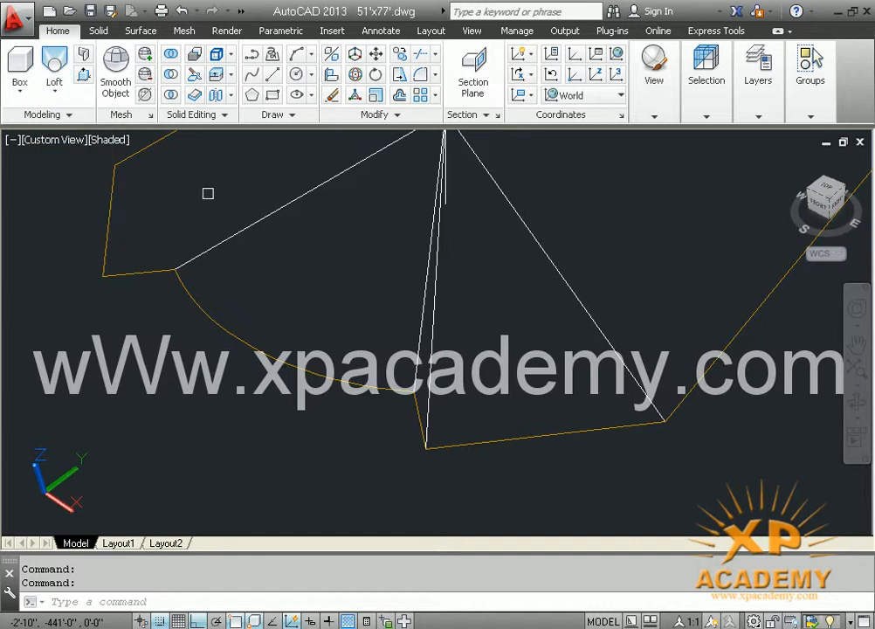
click(223, 327)
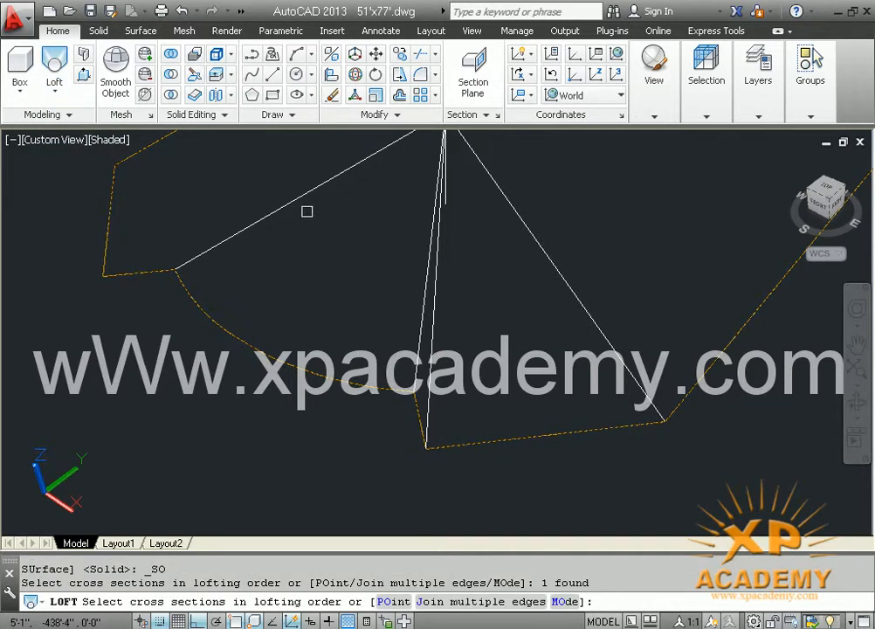
click(317, 190)
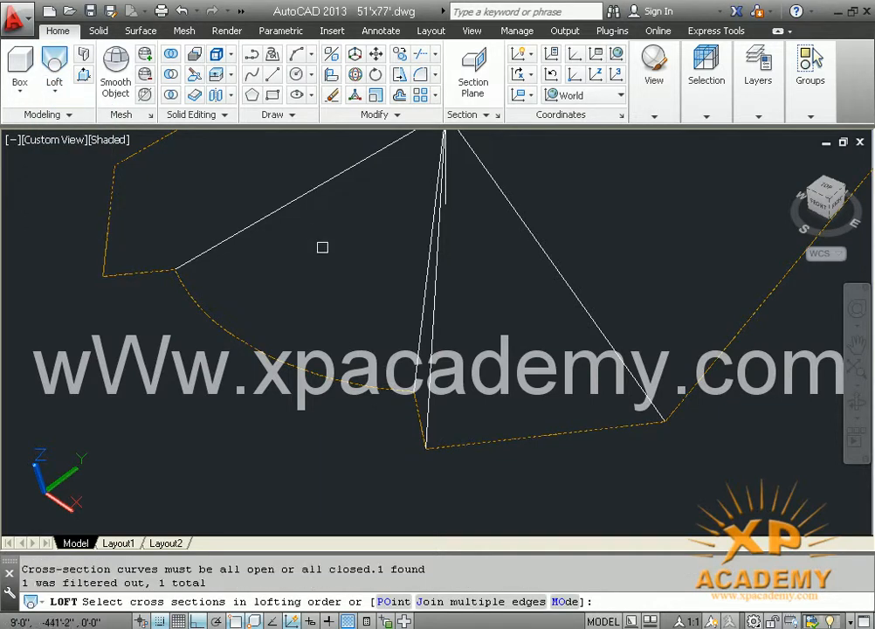
key(Escape)
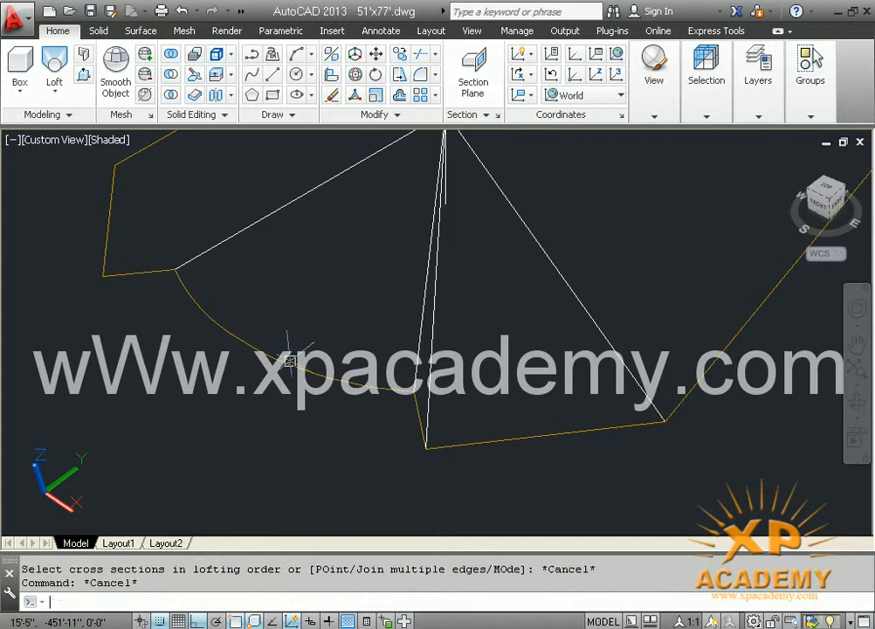
Explode the roof outline into separate segments and check the front arc by selecting it
key(Return)
click(297, 364)
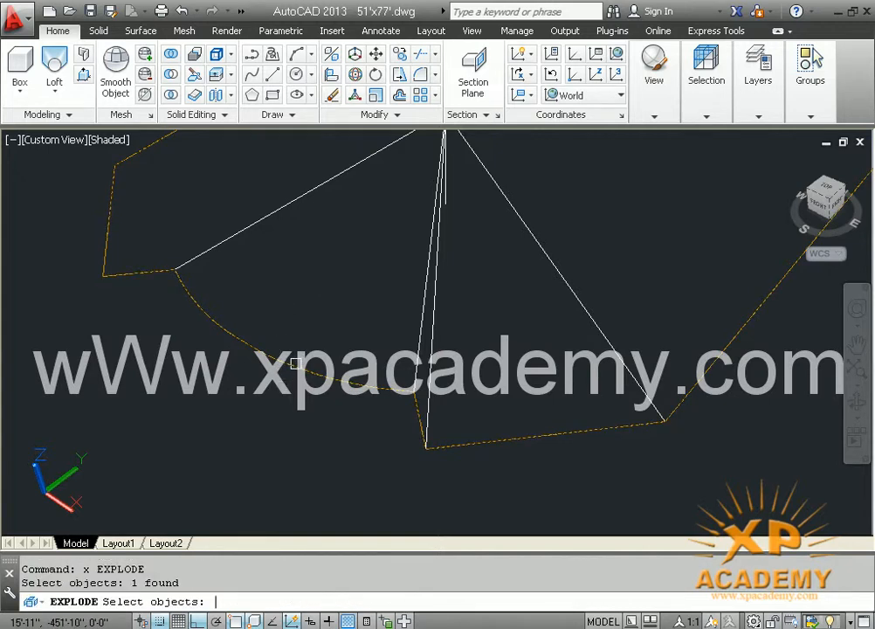
key(Return)
click(291, 363)
key(Escape)
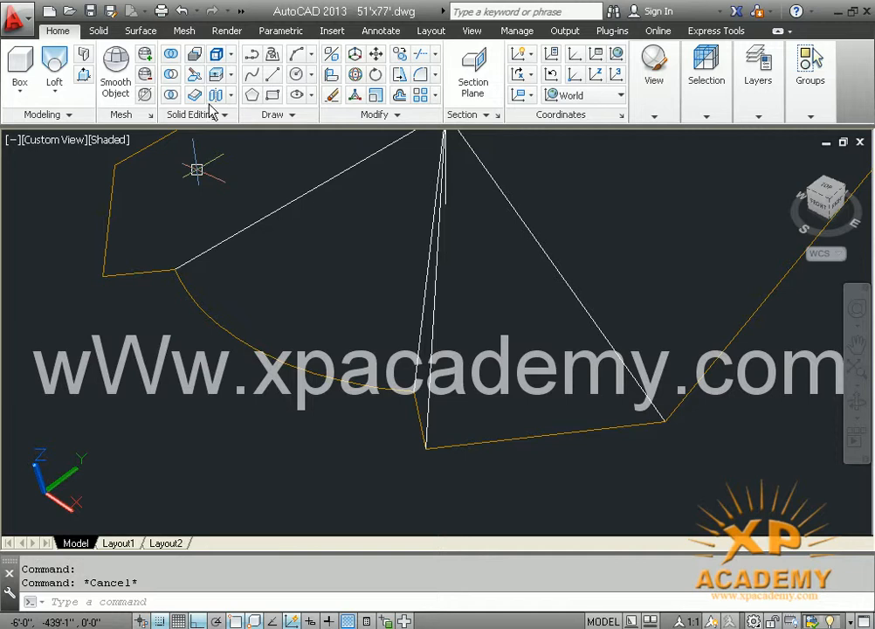
Loft between the front arc and the sloping line rising from the arc's outer end to the apex
click(54, 65)
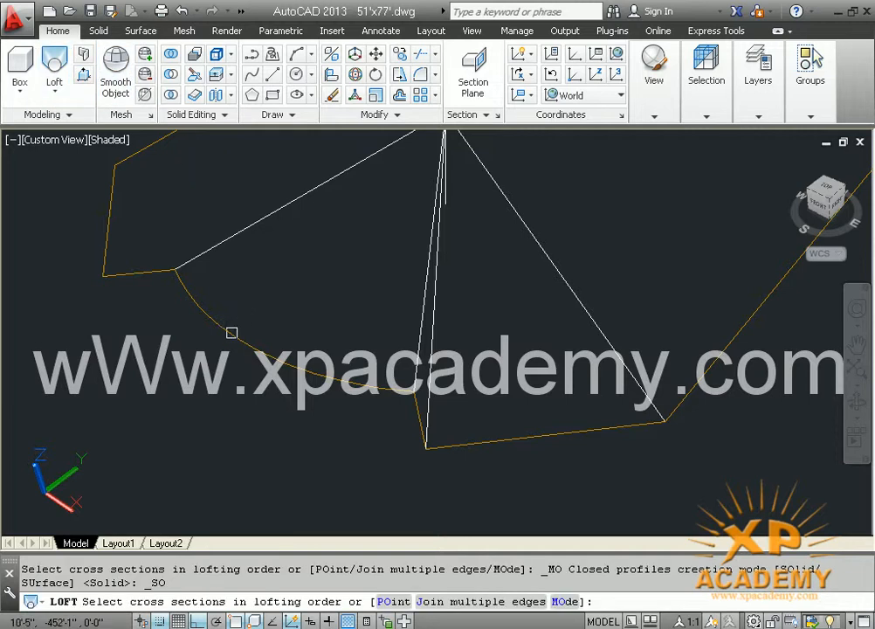
click(231, 335)
click(303, 196)
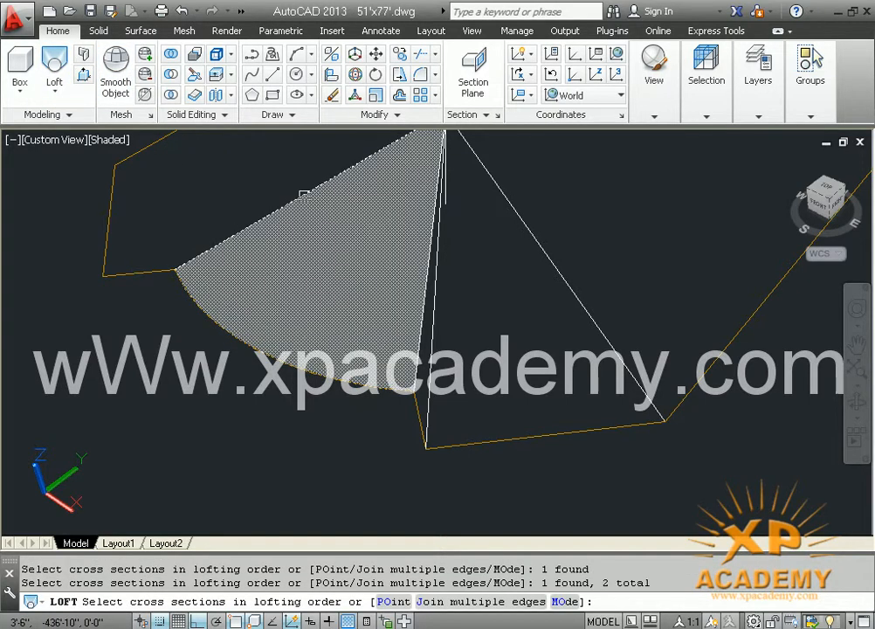
key(Return)
key(Return)
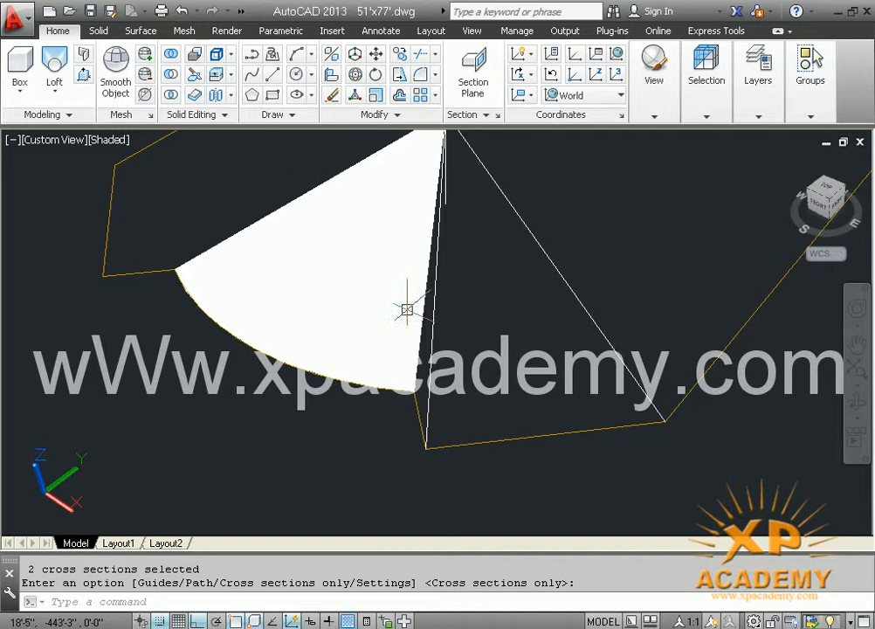
Loft between the short edge at the arc's other end and the neighbouring line running to the apex
scroll(418, 363, down, 2)
middle_drag(417, 353, 389, 397)
key(Escape)
scroll(384, 403, up, 3)
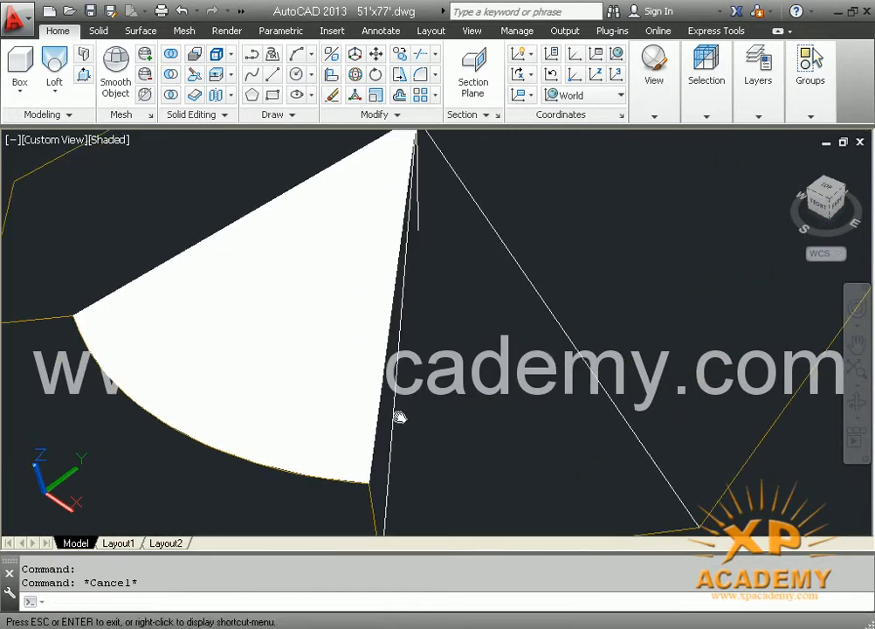
key(Return)
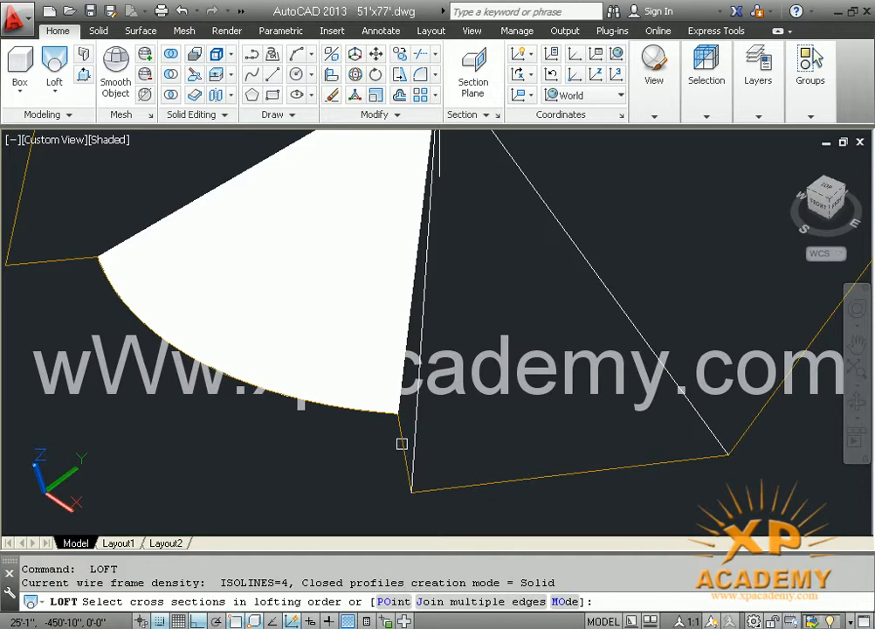
click(404, 439)
click(412, 383)
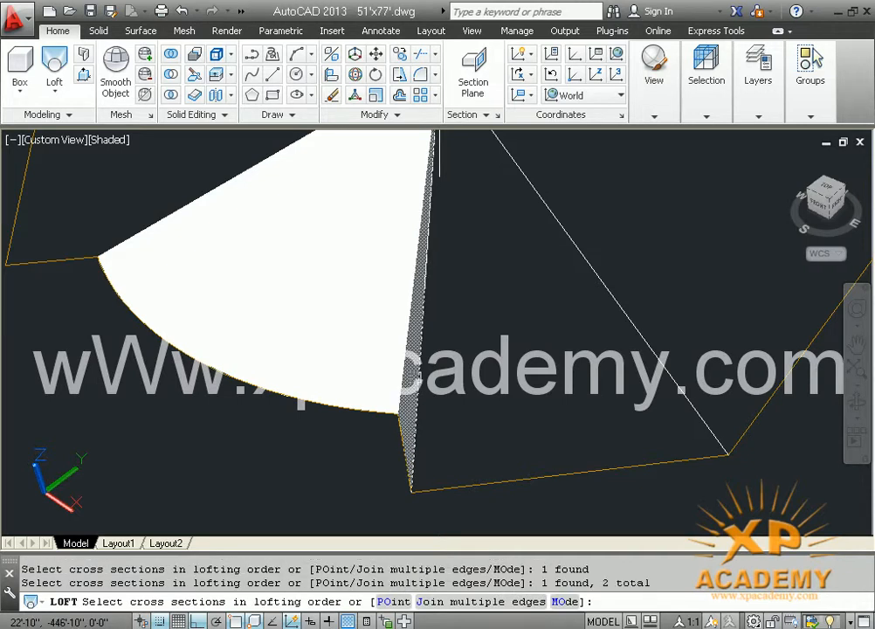
key(Return)
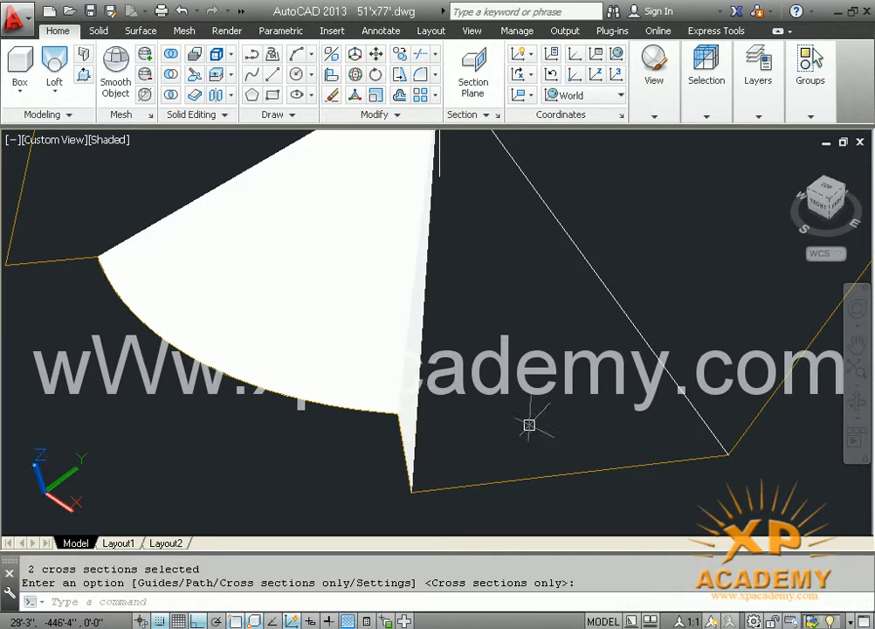
Loft between the straight front edge beside the short edge and the line from its far corner to the apex
middle_drag(531, 385, 505, 347)
key(Return)
key(Return)
click(534, 403)
shift+middle_drag(679, 385, 504, 283)
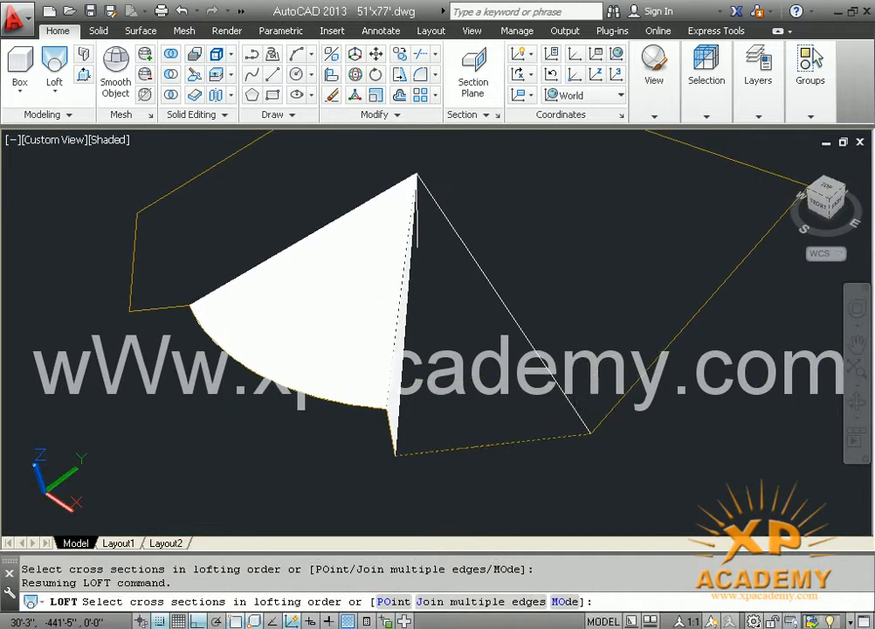
click(493, 290)
key(Return)
key(Return)
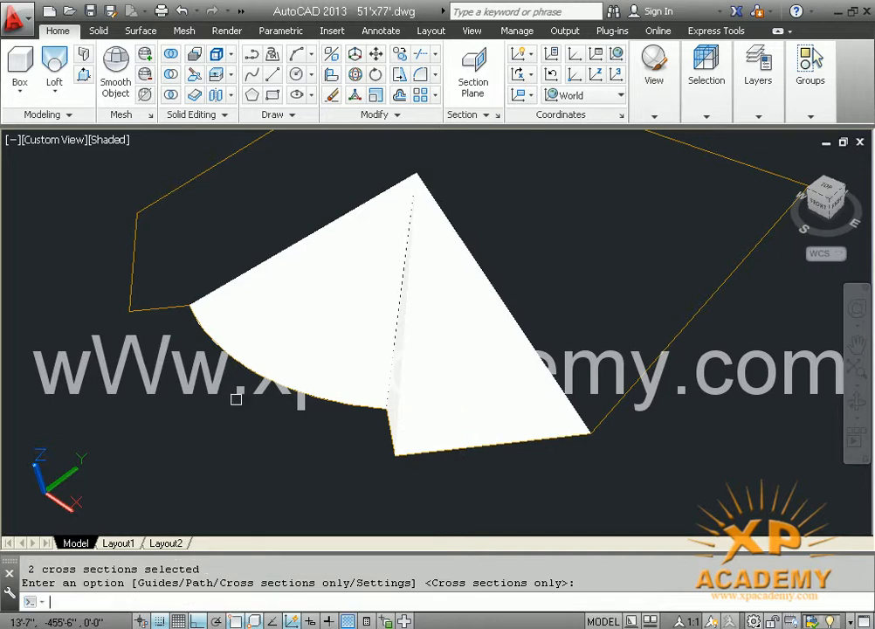
key(Return)
key(Return)
key(Escape)
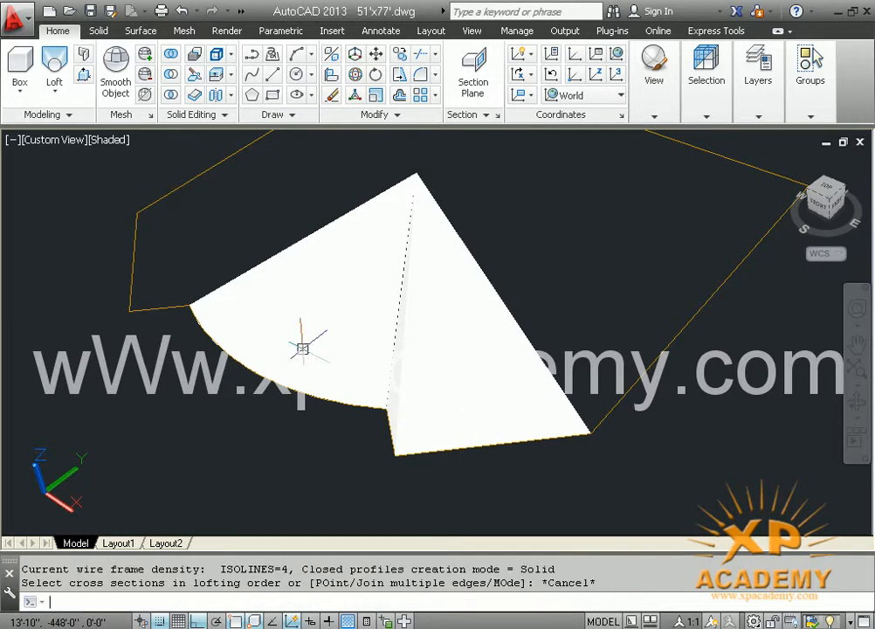
Erase the single object picked along the curved roof face's outer sloping edge
middle_drag(240, 365, 342, 445)
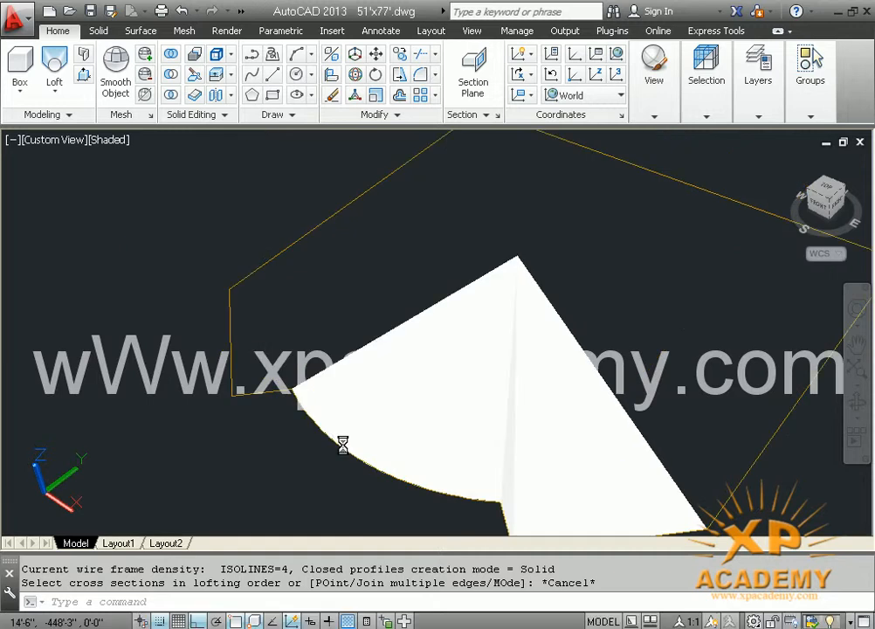
drag(380, 430, 379, 321)
key(Delete)
middle_drag(333, 360, 364, 313)
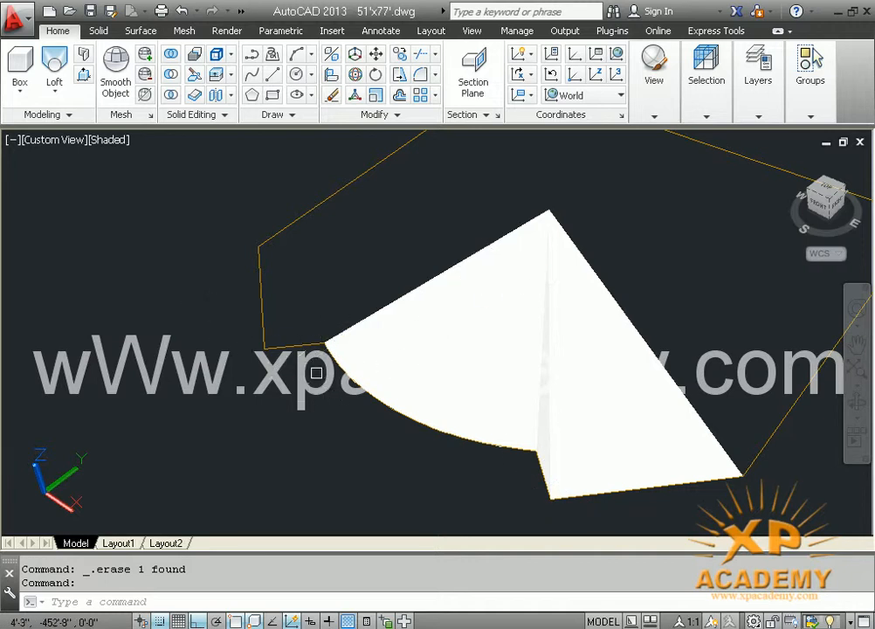
Join the short edge at the arc's outer end and the adjoining straight edge into one polyline
shift+middle_drag(315, 384, 407, 391)
click(407, 391)
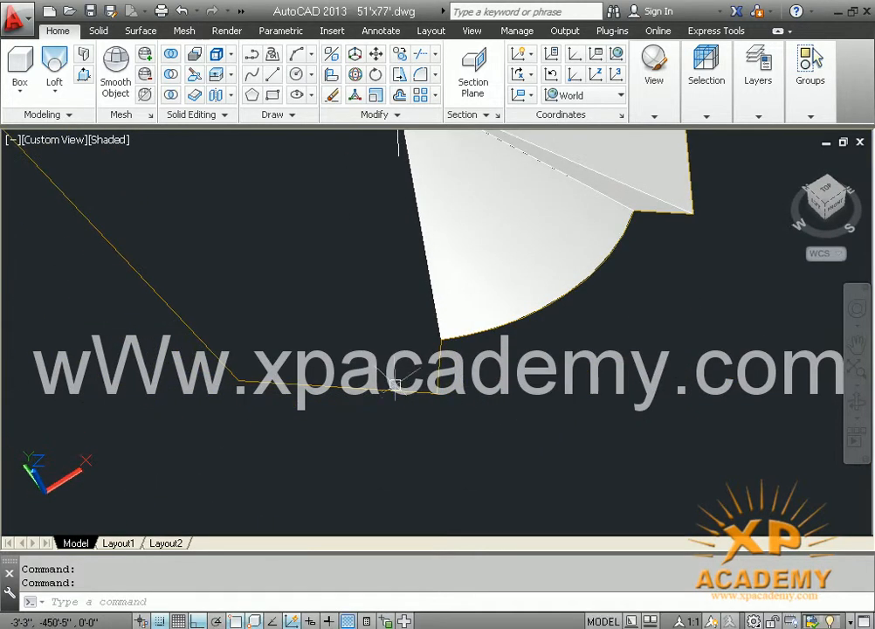
click(437, 367)
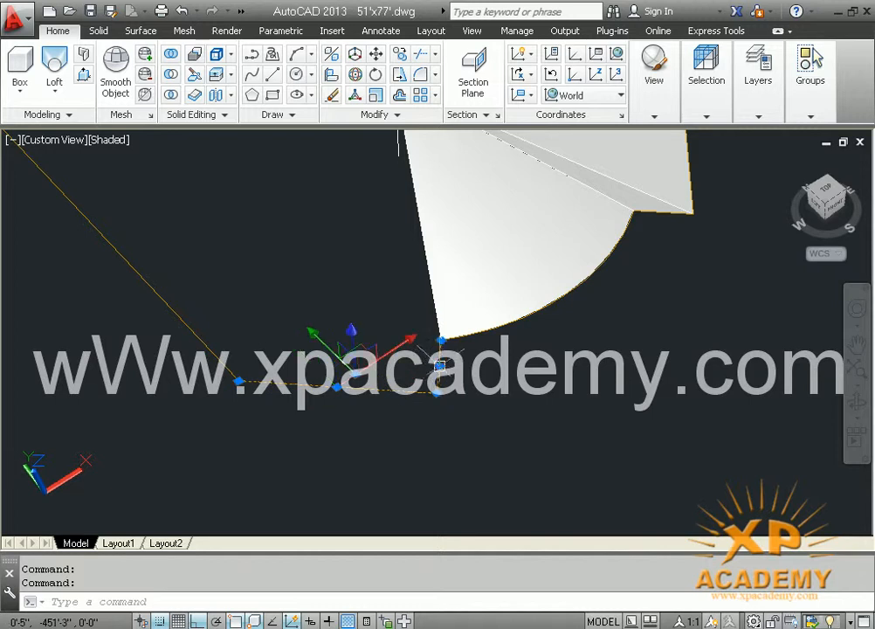
middle_drag(332, 264, 314, 359)
key(Escape)
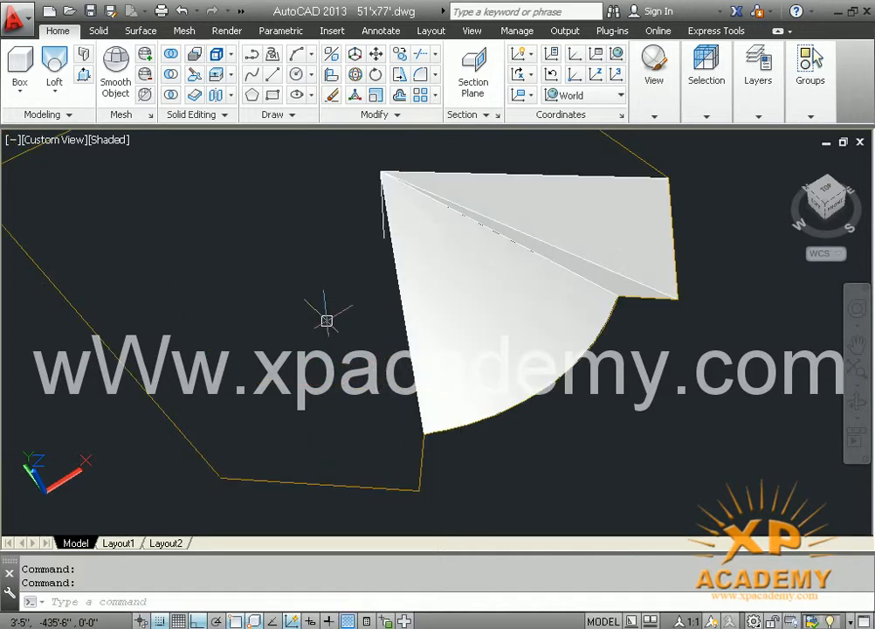
click(272, 122)
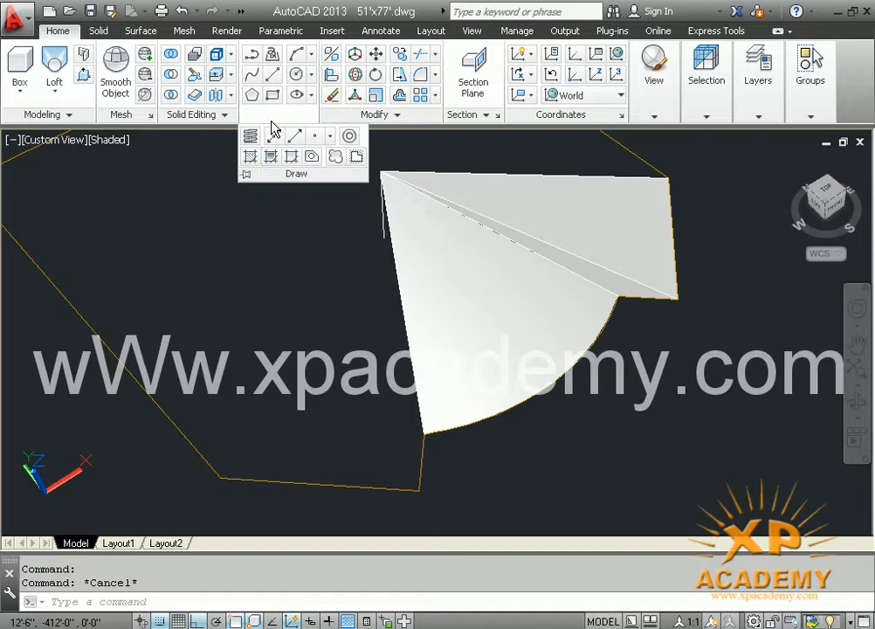
click(374, 114)
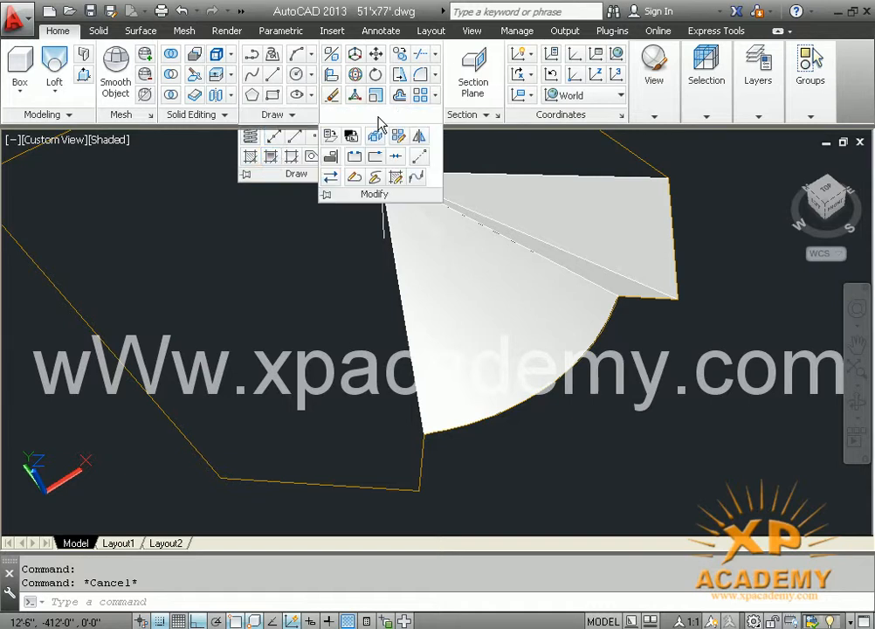
click(394, 159)
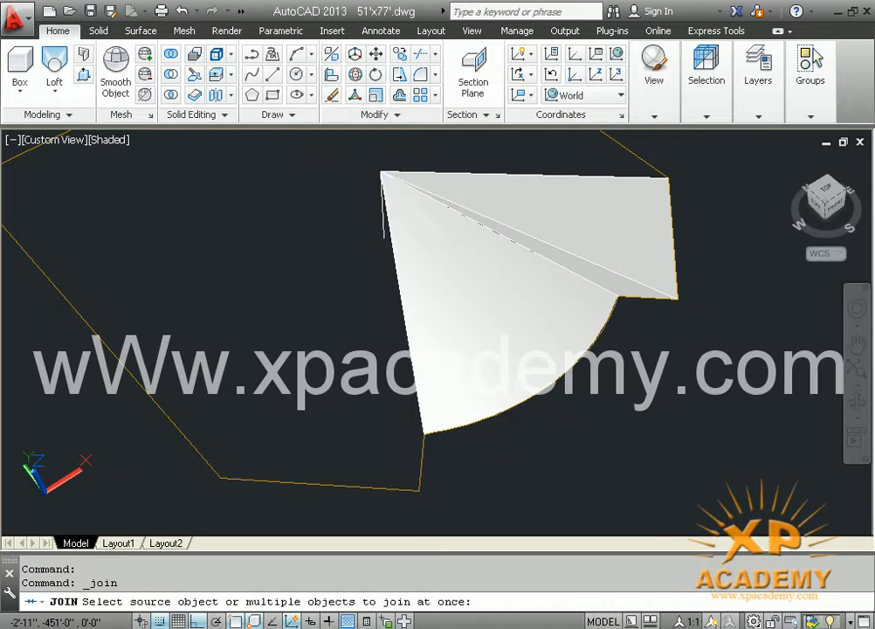
click(385, 489)
click(426, 464)
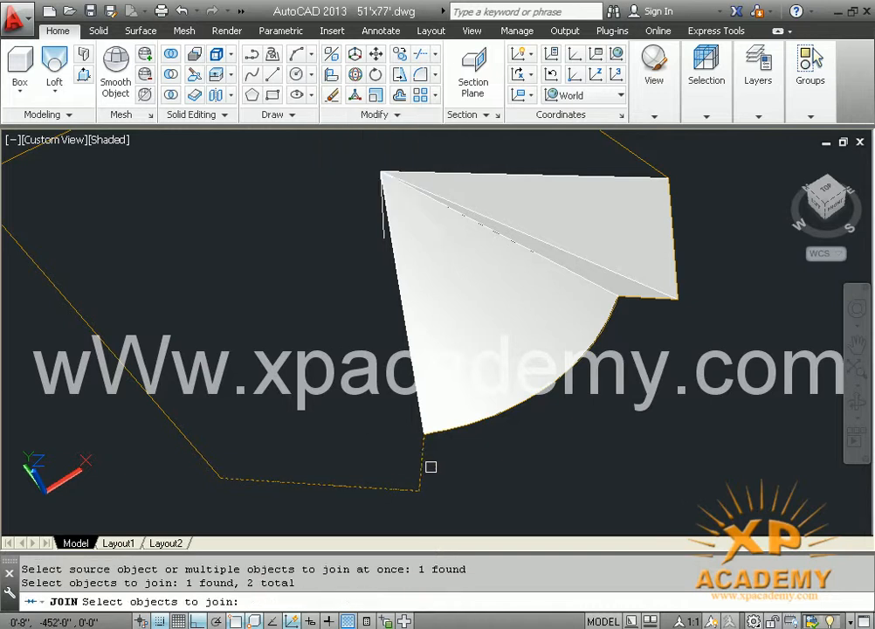
key(Return)
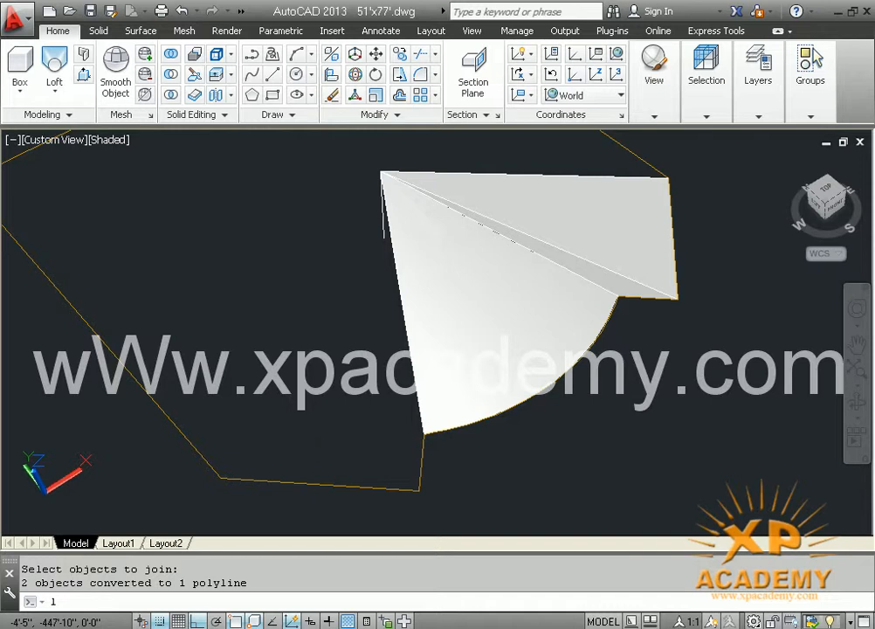
Draw a line from the far corner of the joined edges to the roof apex
text(l)
key(Return)
click(222, 476)
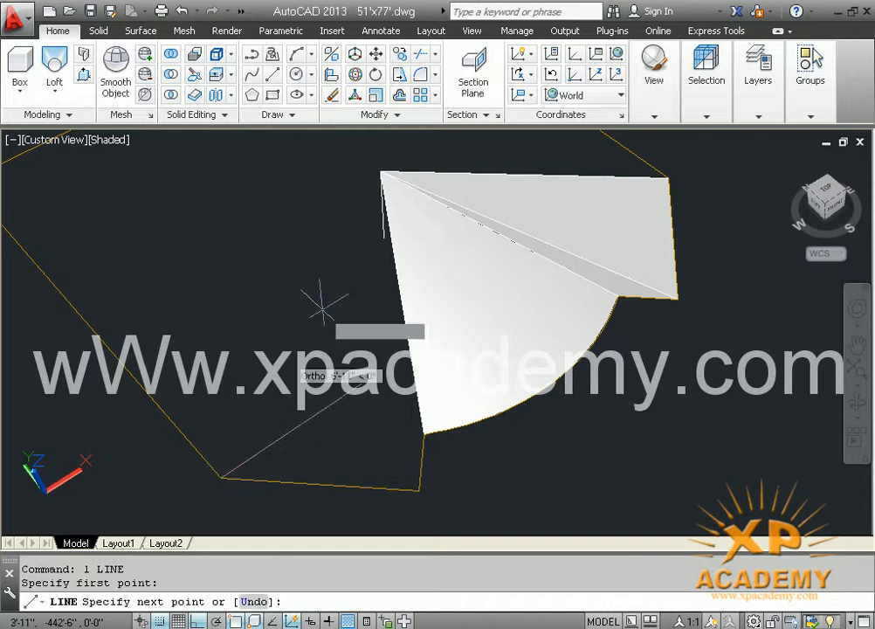
click(382, 173)
key(Return)
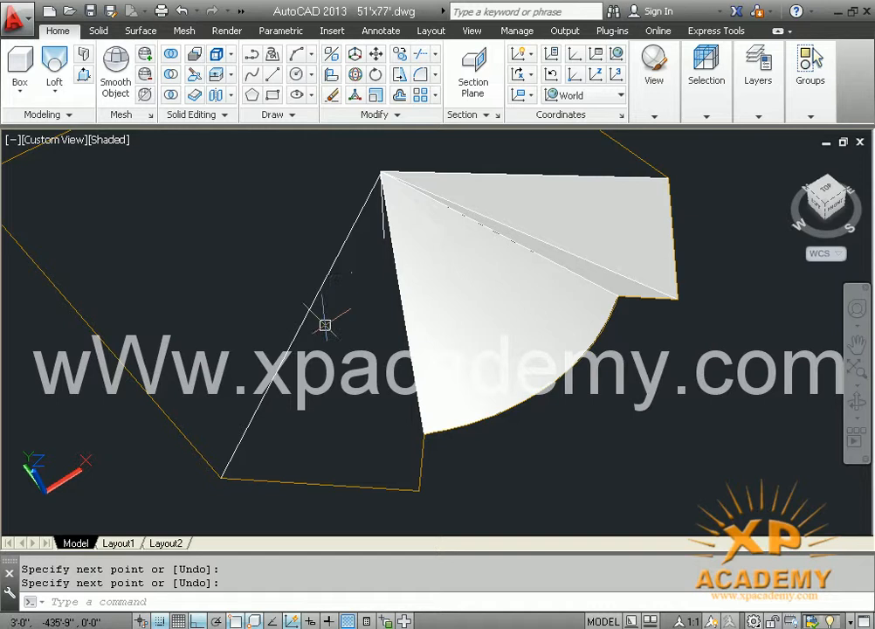
Loft between the joined edge polyline and the line from its far corner to the apex
click(54, 77)
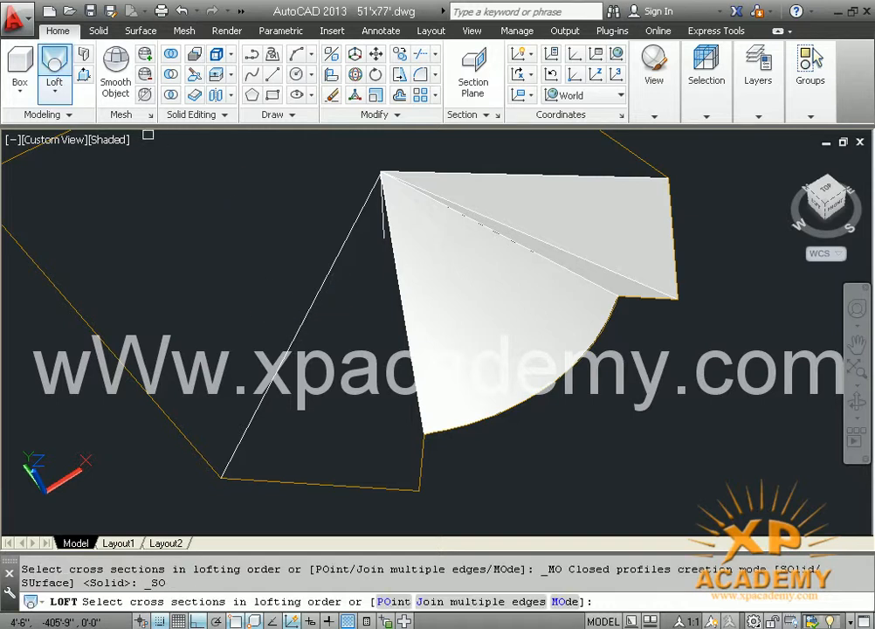
click(292, 482)
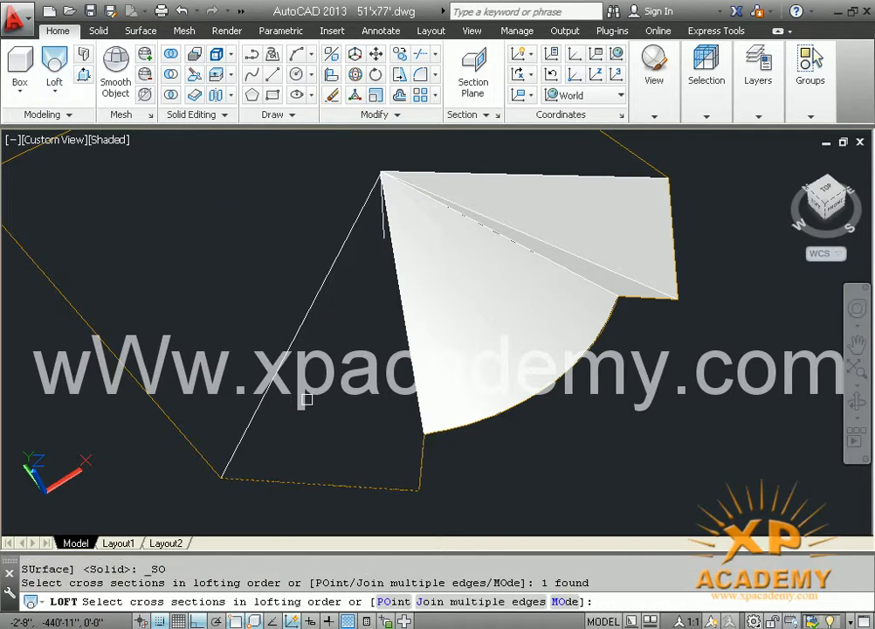
click(300, 333)
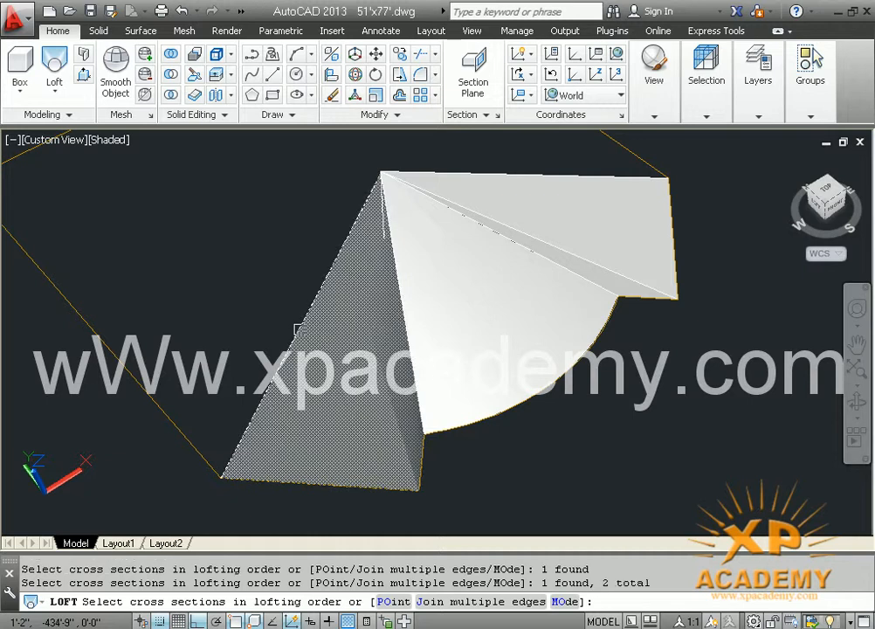
key(Return)
key(Return)
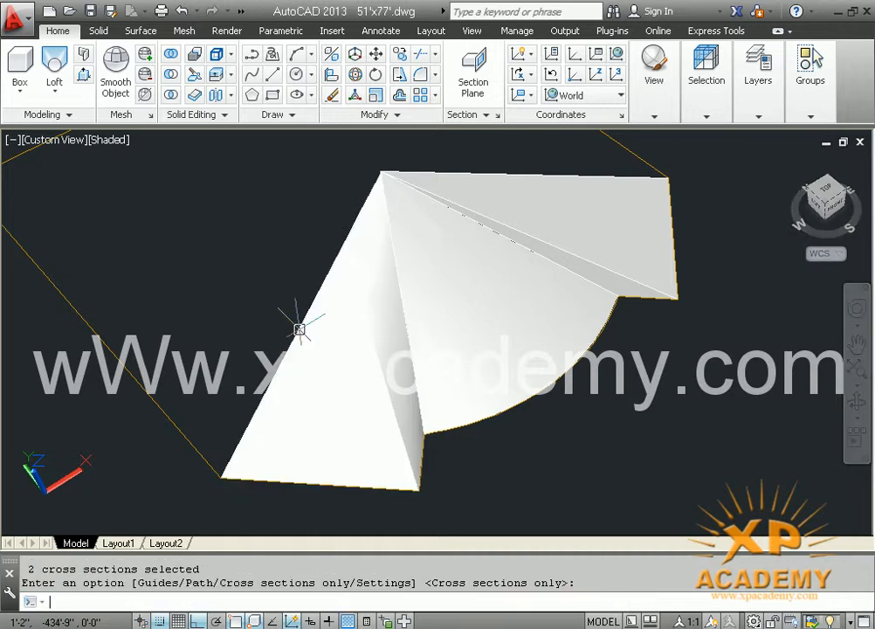
Orbit around the new roof face to inspect it, and undo the loft from the joined edges
shift+middle_drag(464, 460, 340, 457)
mouse_move(344, 401)
shift+middle_down()
mouse_move(342, 429)
mouse_move(344, 399)
shift+middle_up()
key(ctrl+z)
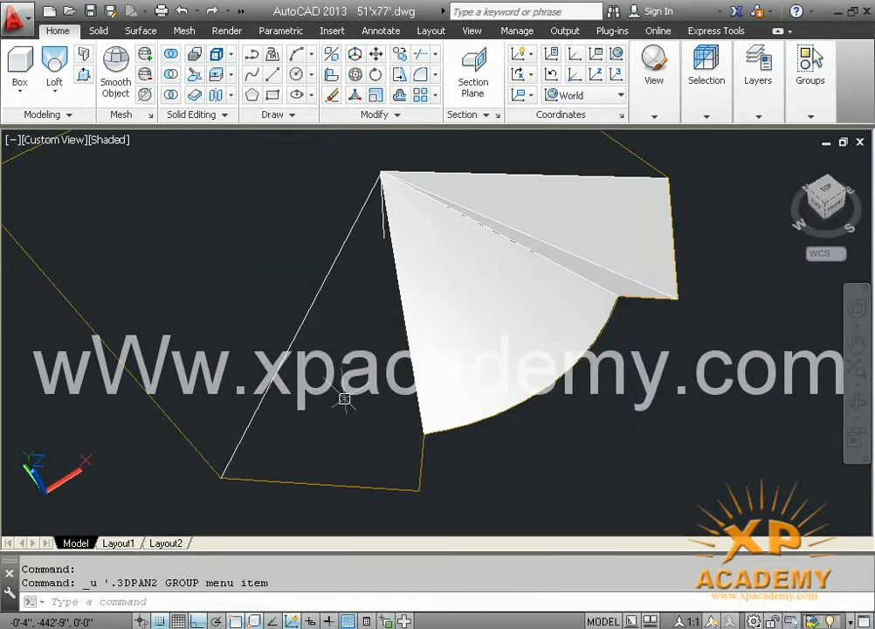
key(ctrl+z)
Loft the joined edge polyline to its apex line again, using cross sections only
shift+middle_drag(507, 470, 383, 444)
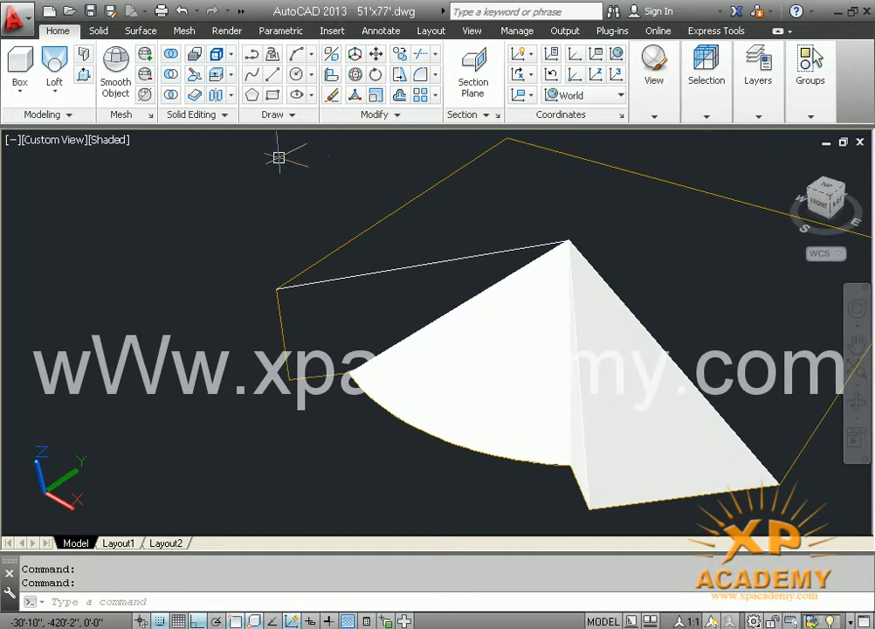
click(54, 68)
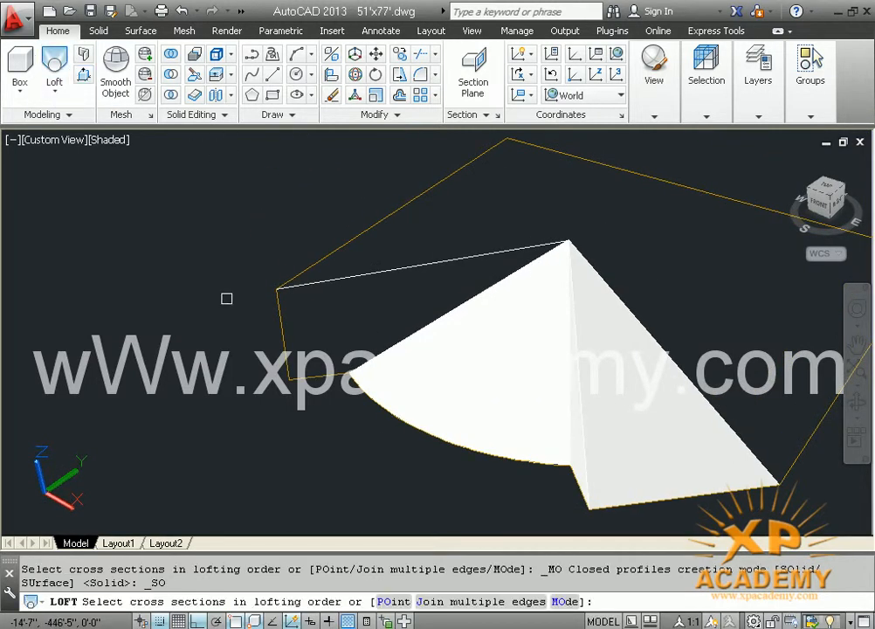
click(285, 313)
click(297, 289)
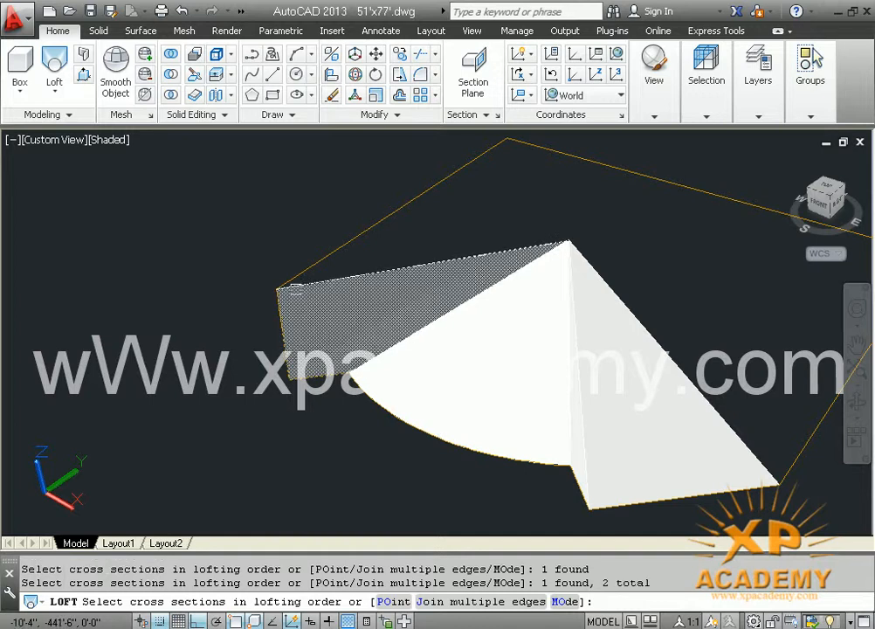
key(Return)
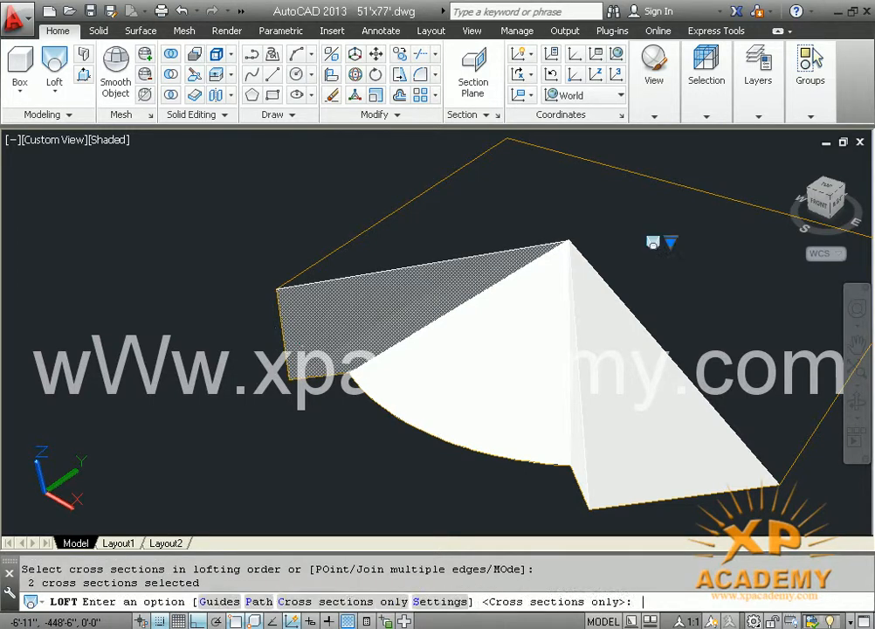
key(Return)
key(Return)
key(Escape)
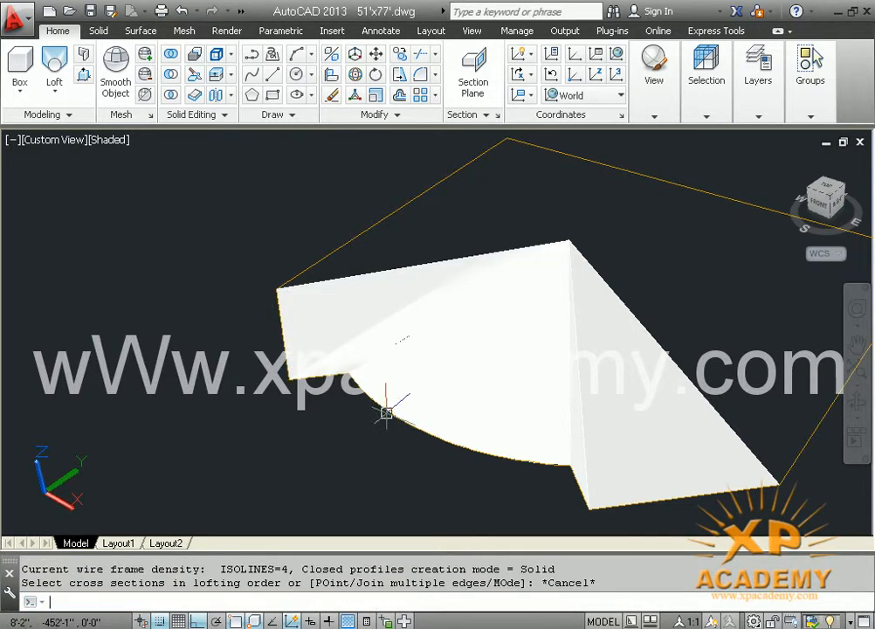
Delete the lofted roof face built from the joined edge polyline, keeping its outline and apex line
shift+middle_drag(385, 398, 476, 368)
click(472, 355)
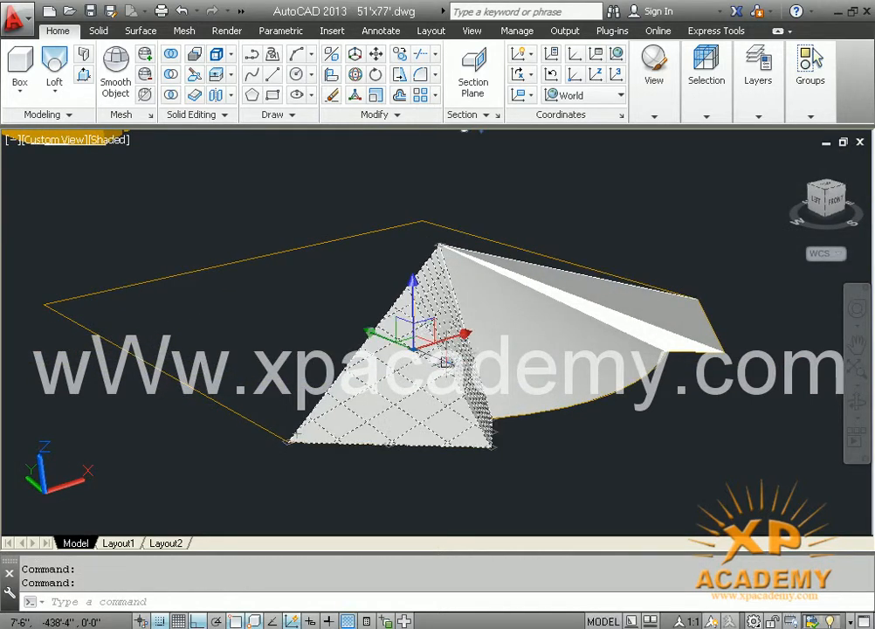
scroll(446, 363, up, 4)
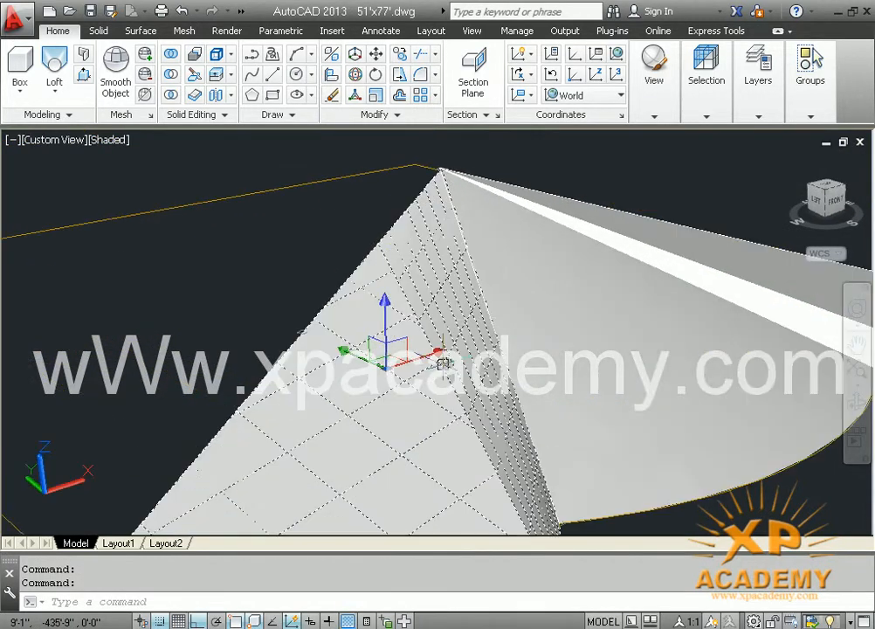
key(Delete)
middle_drag(436, 386, 411, 106)
key(Escape)
key(Escape)
scroll(473, 411, down, 3)
mouse_move(444, 323)
middle_down()
mouse_move(439, 365)
mouse_move(439, 329)
middle_up()
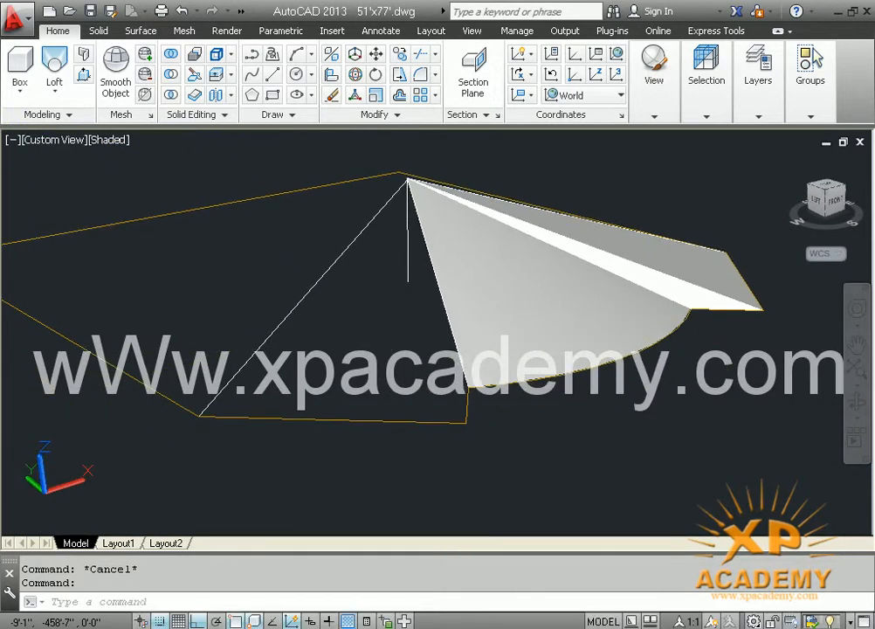
Explode the joined edge polyline at the roof outline's open front corner
shift+middle_drag(353, 300, 414, 396)
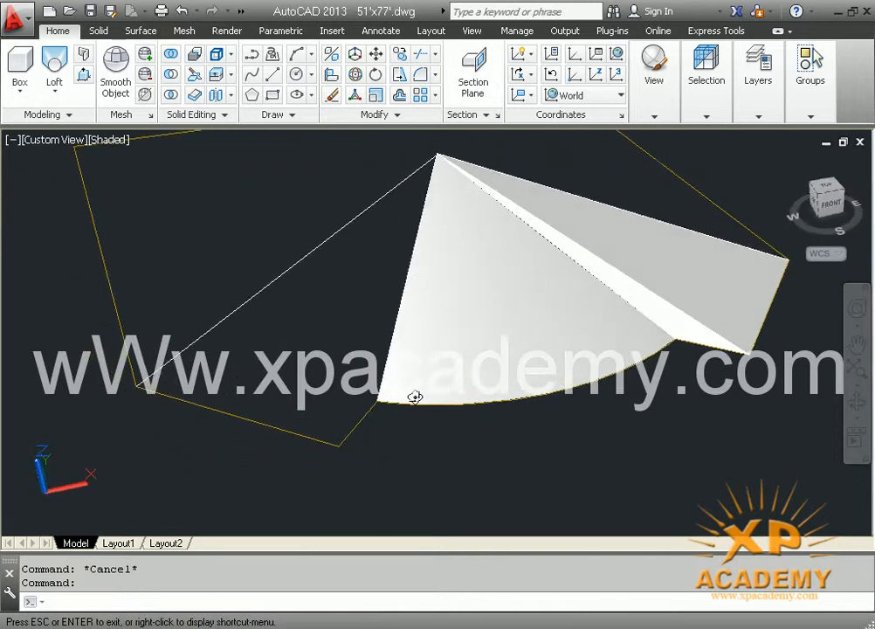
click(360, 424)
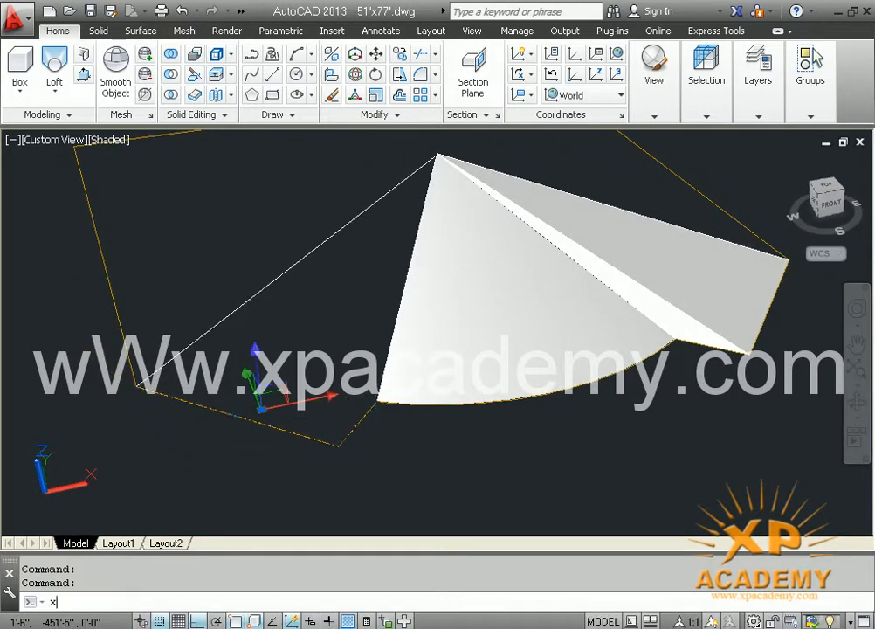
text(x)
key(Return)
text(l)
key(Return)
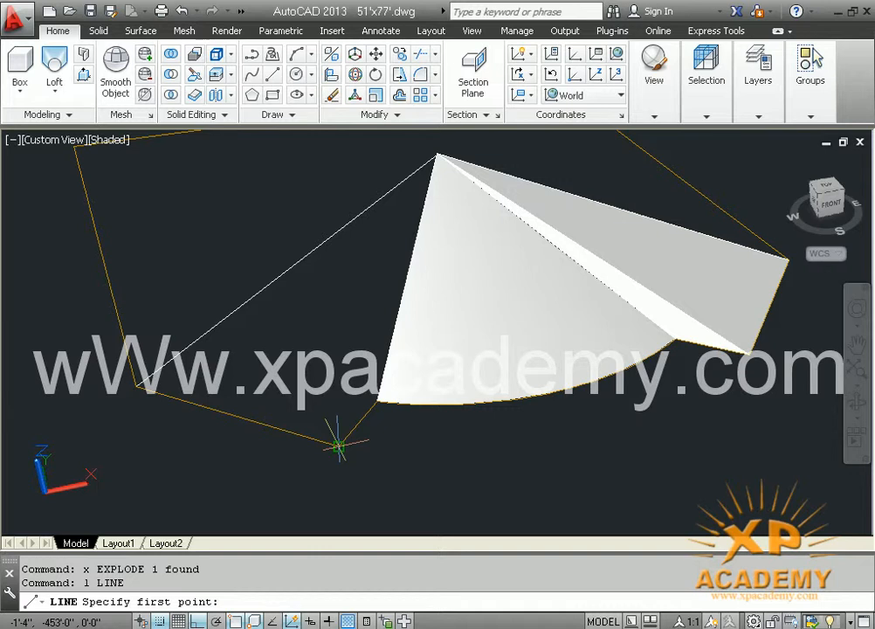
click(339, 447)
key(Escape)
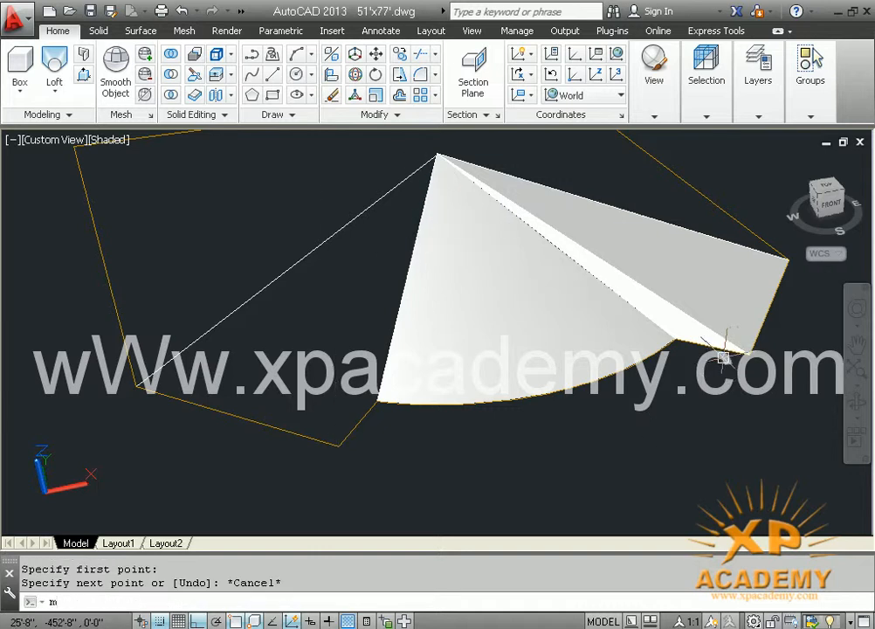
text(mi)
key(Return)
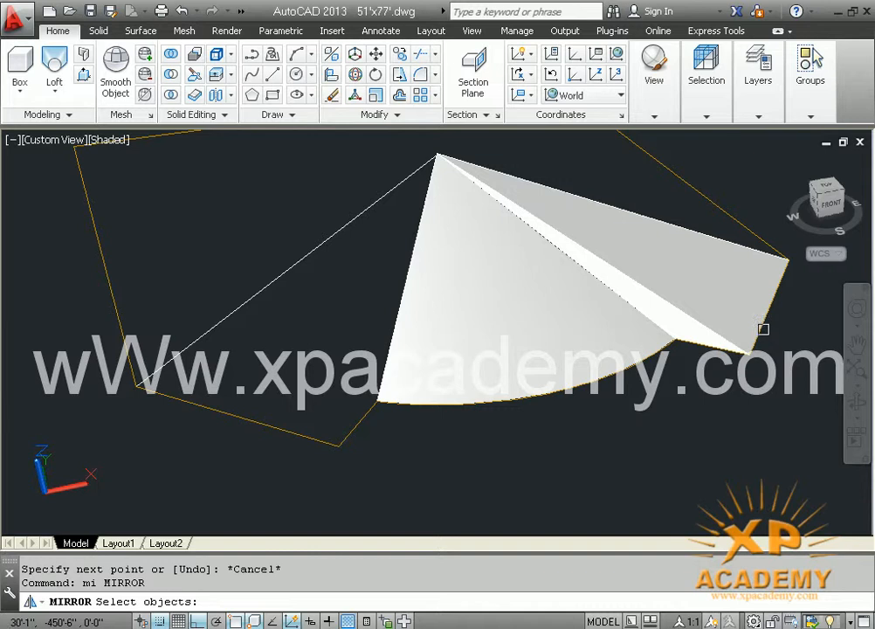
click(758, 329)
click(715, 314)
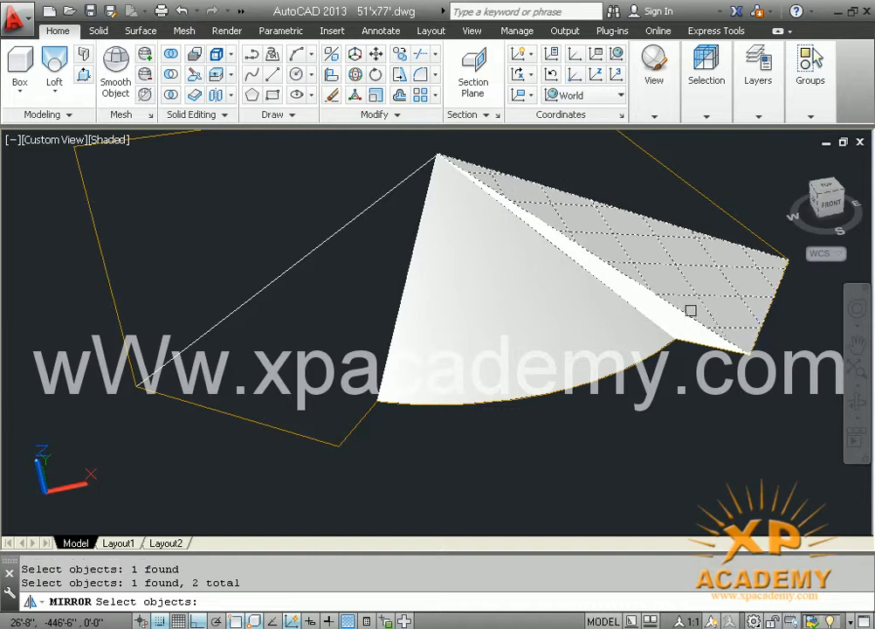
key(Escape)
Mirror the two lofted roof faces beside the curved face across the curved edge's midpoint axis, keeping the source objects
text(mi)
key(Return)
click(626, 182)
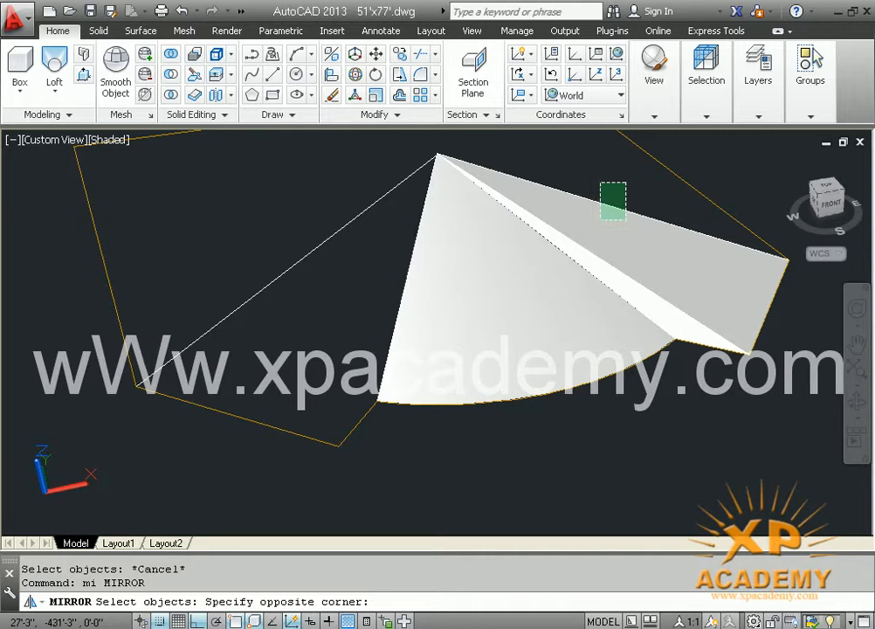
click(585, 258)
key(Return)
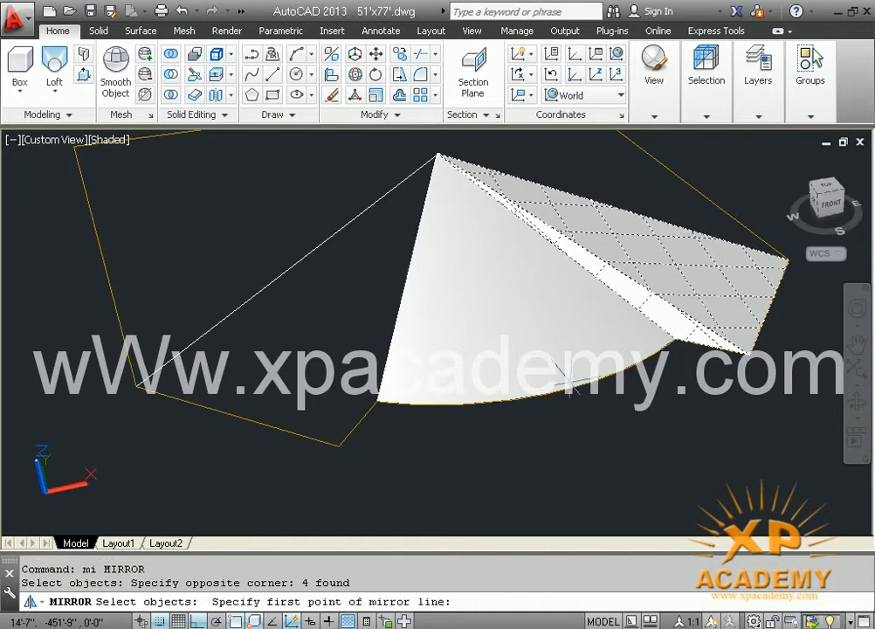
click(551, 395)
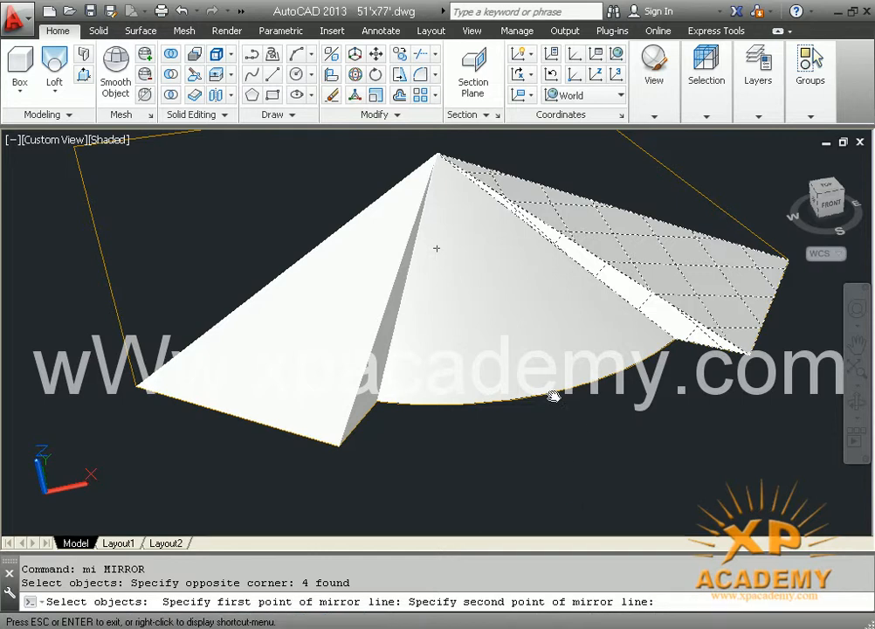
middle_drag(554, 396, 553, 368)
click(636, 439)
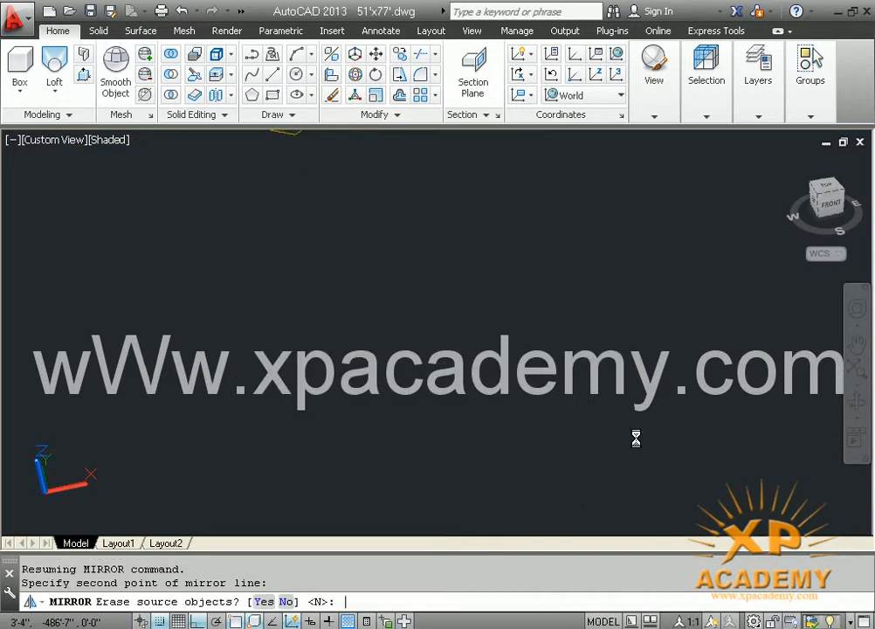
key(Return)
Offset the straight rear edge of the roof outline 5' inward
mouse_move(569, 338)
middle_down()
mouse_move(568, 411)
mouse_move(583, 433)
middle_up()
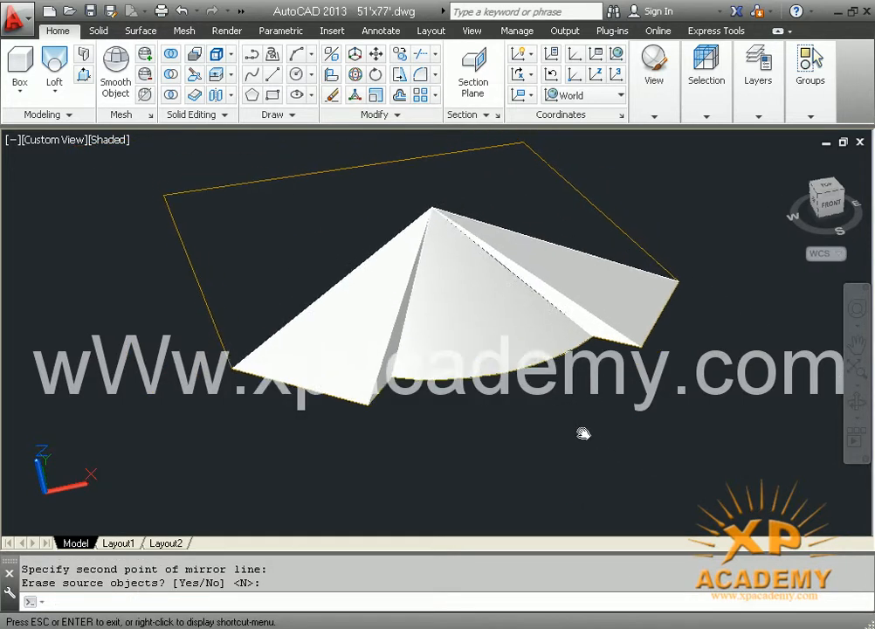
shift+middle_drag(503, 420, 611, 412)
scroll(433, 403, down, 3)
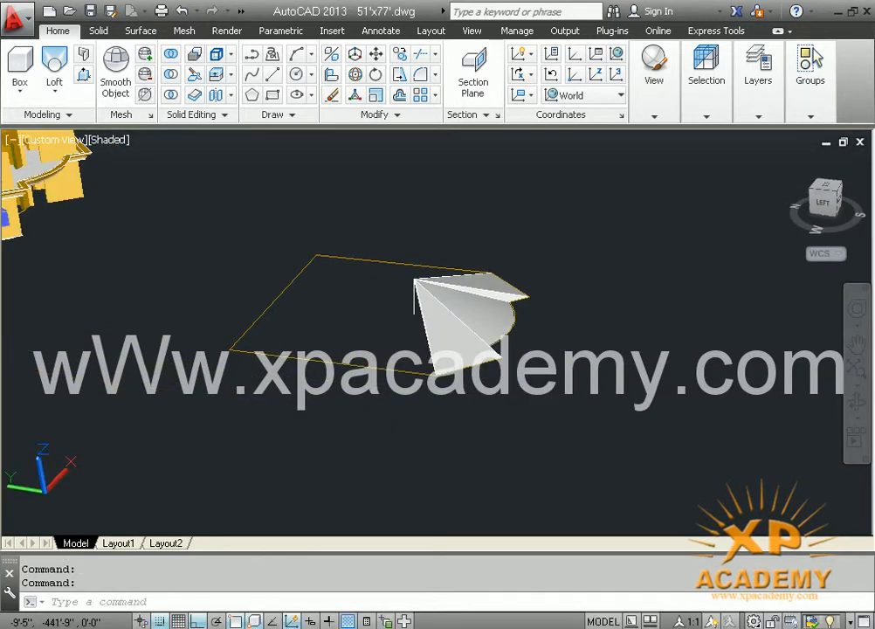
middle_drag(417, 408, 471, 420)
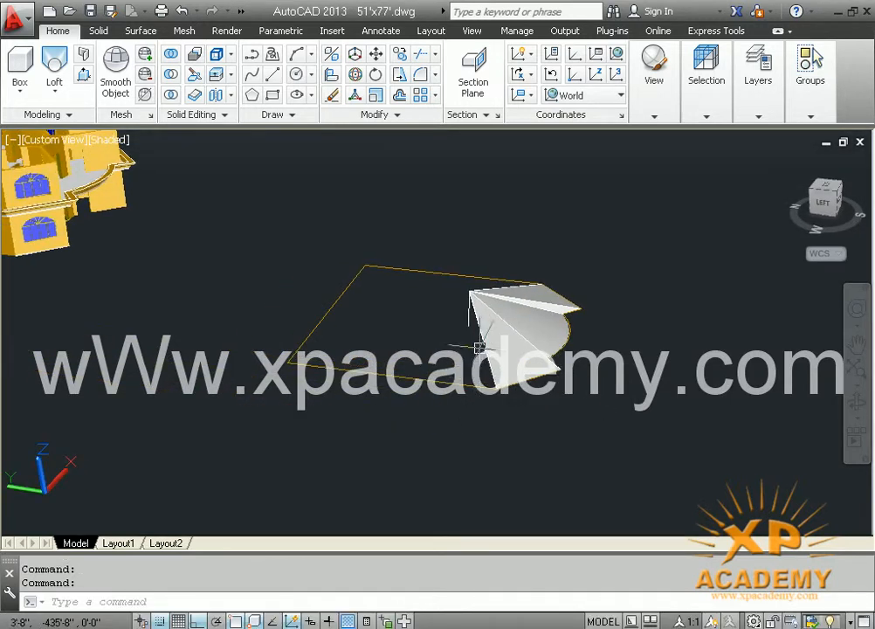
click(331, 302)
key(Escape)
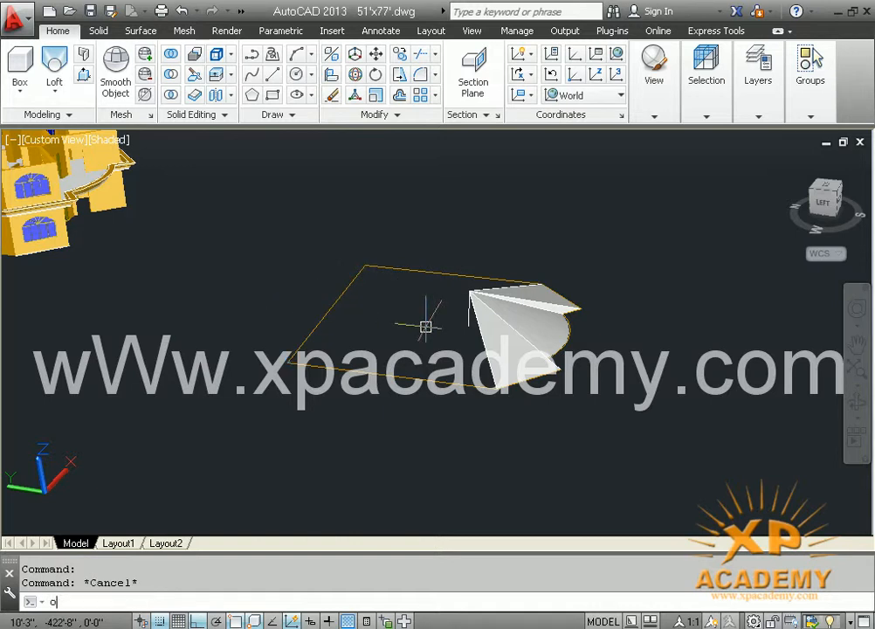
text(o)
key(Return)
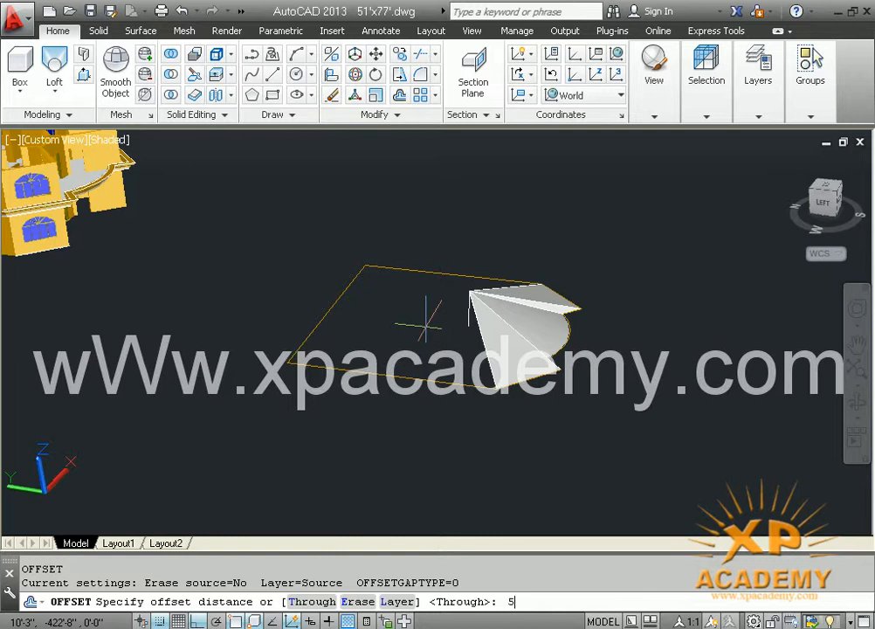
key(Return)
click(338, 302)
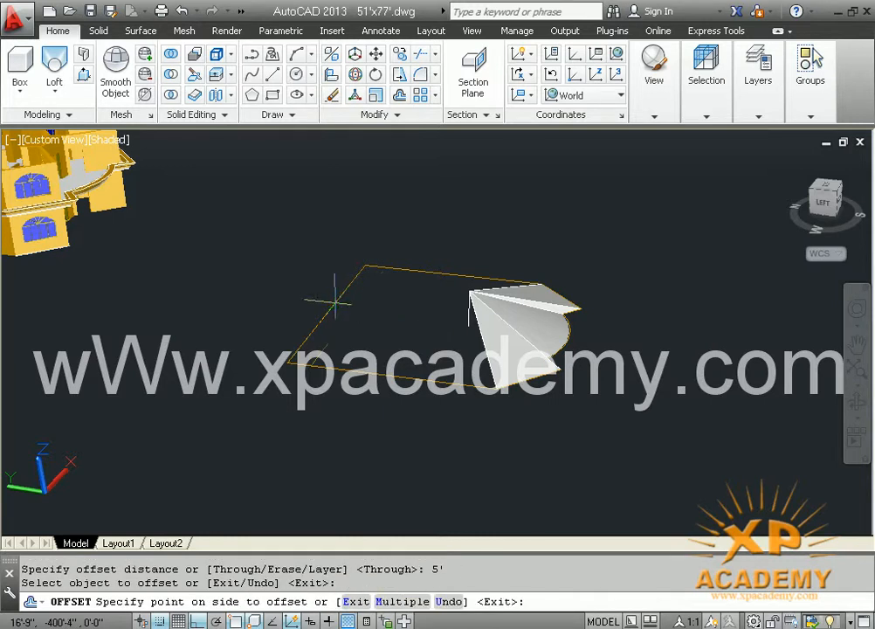
click(420, 336)
Offset the new line another 5' inward and delete the intermediate offset line
click(352, 315)
click(416, 337)
key(Escape)
click(356, 312)
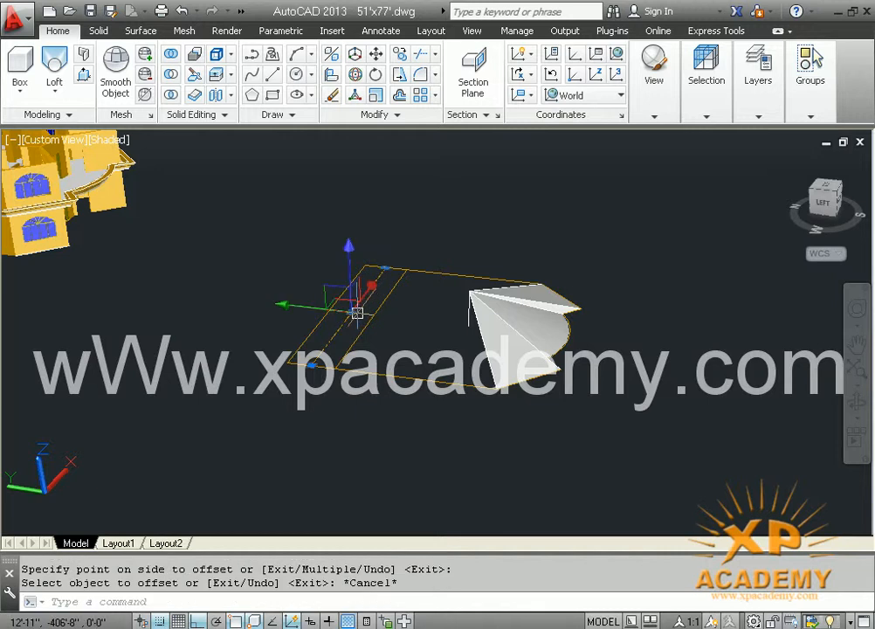
key(Delete)
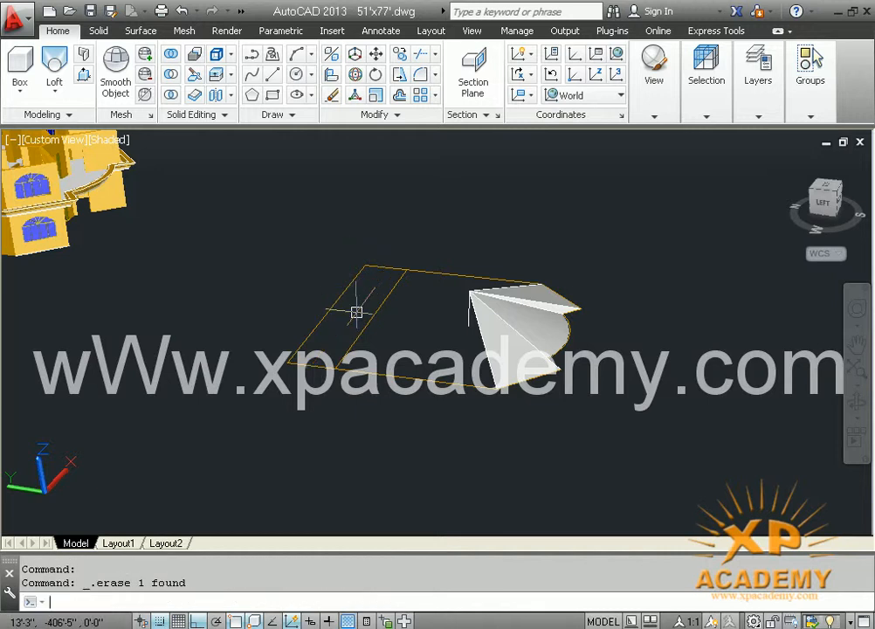
Copy the vertical apex line from its lower end to the midpoint of the remaining offset line
key(Return)
scroll(453, 321, up, 3)
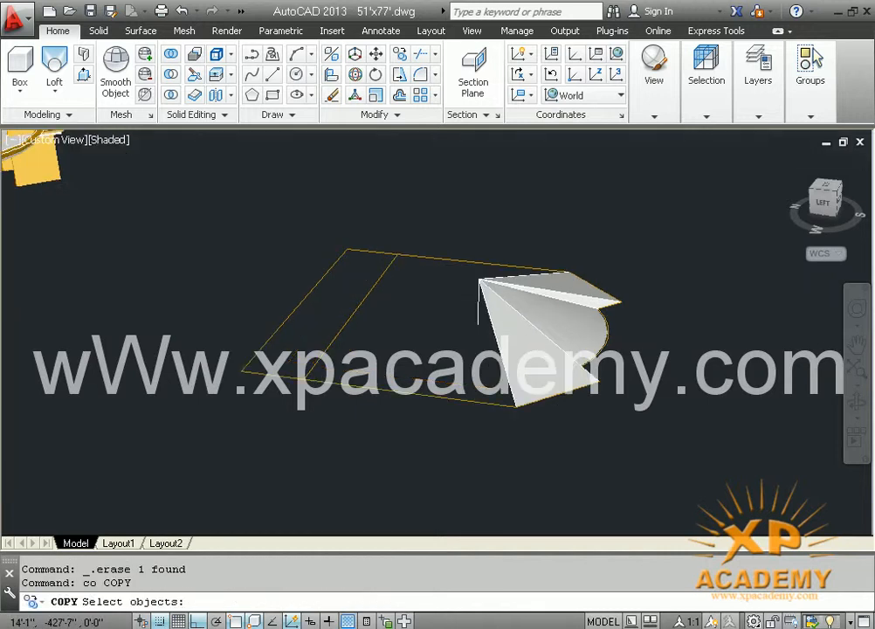
key(Return)
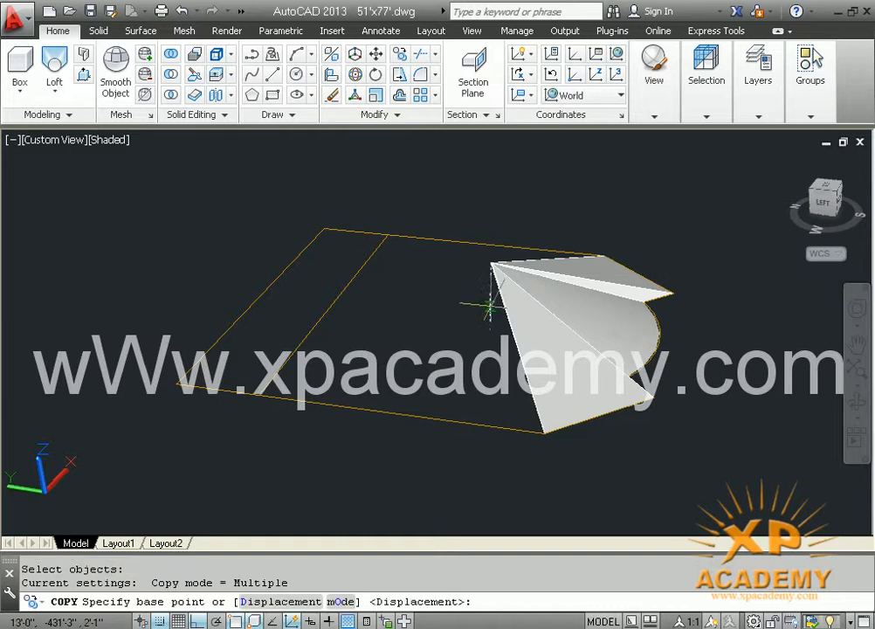
click(490, 322)
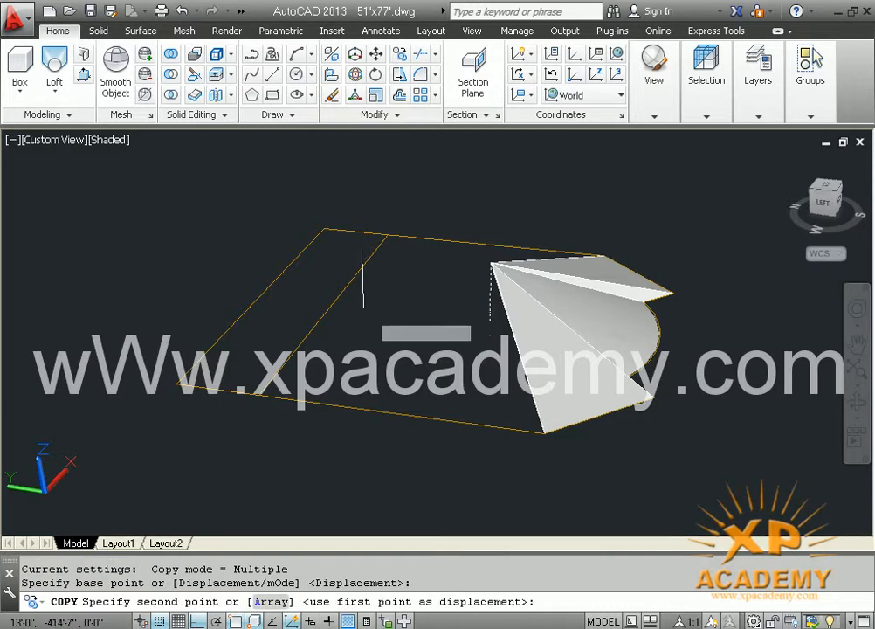
click(331, 301)
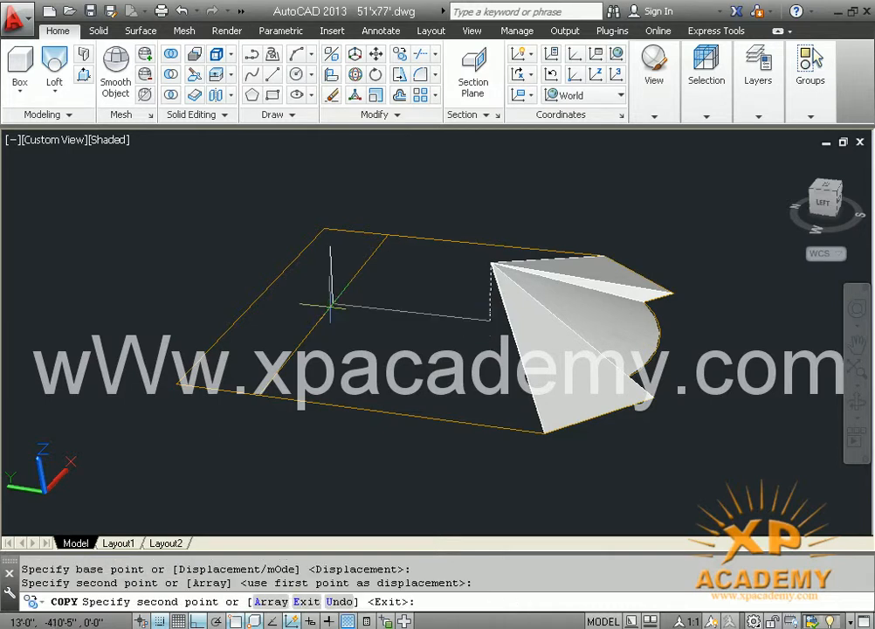
key(Return)
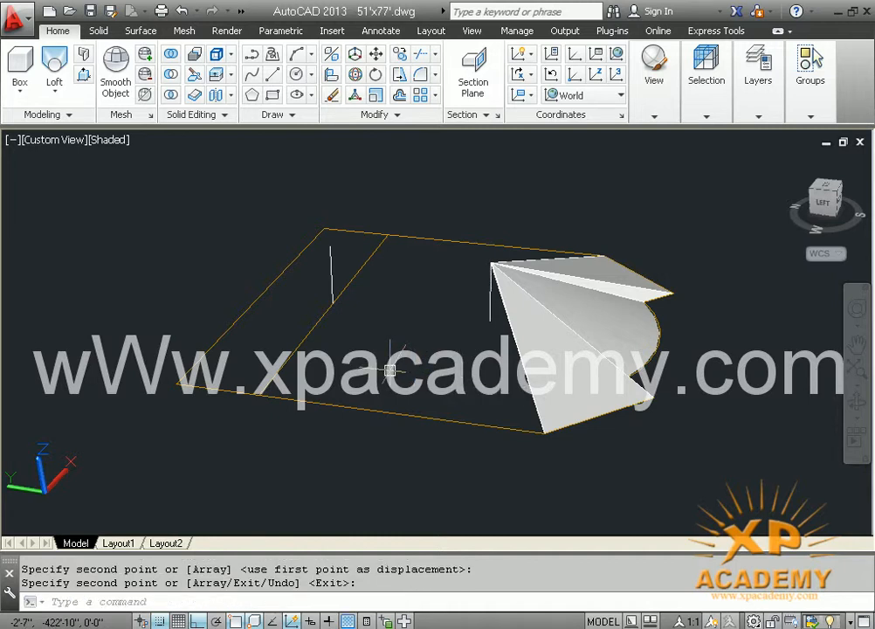
Delete the offset construction line inside the roof outline, keeping the copied vertical line
click(237, 272)
click(297, 346)
key(Delete)
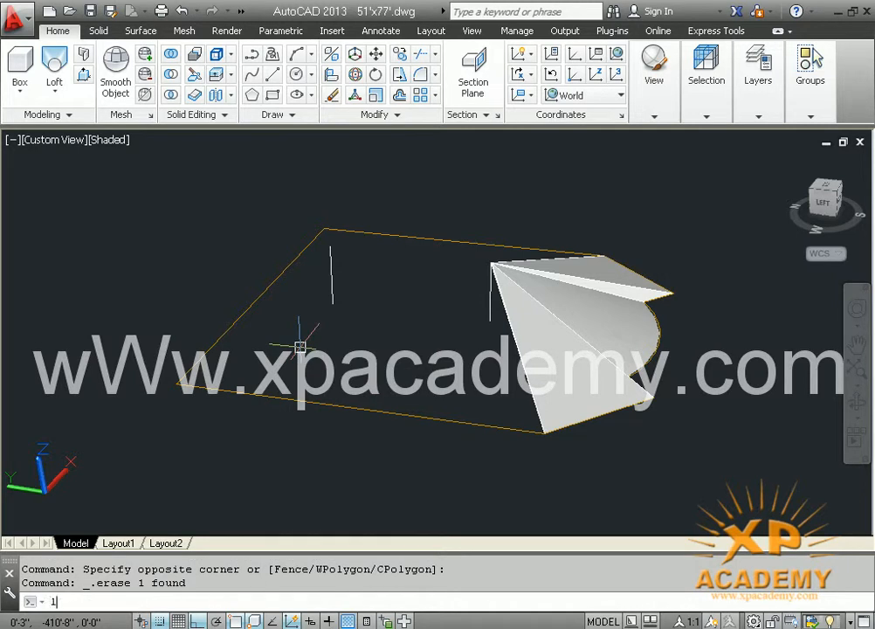
Draw connected lines from the open rear corner to the copied vertical line's top, along the ridge to the apex, and down to the front corner
key(Return)
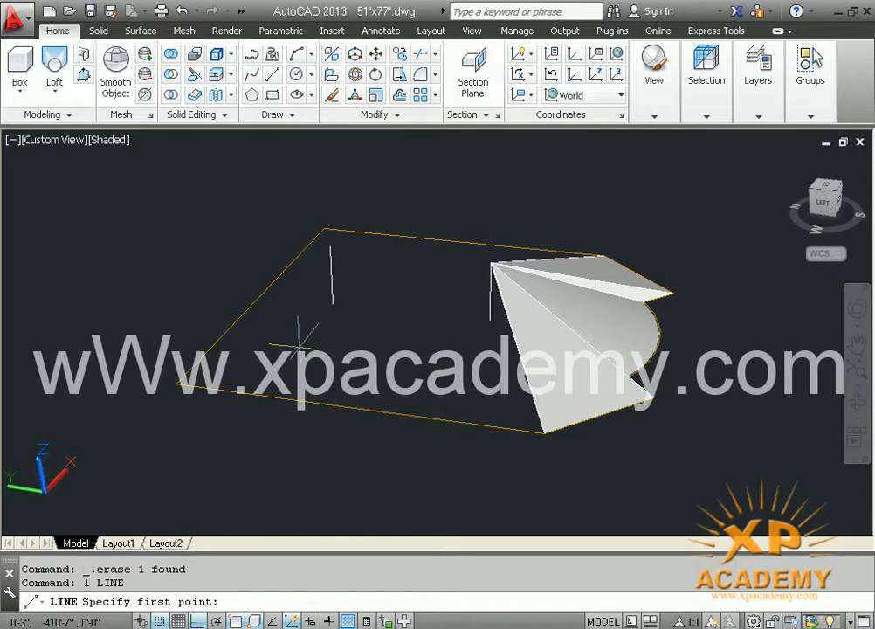
click(176, 385)
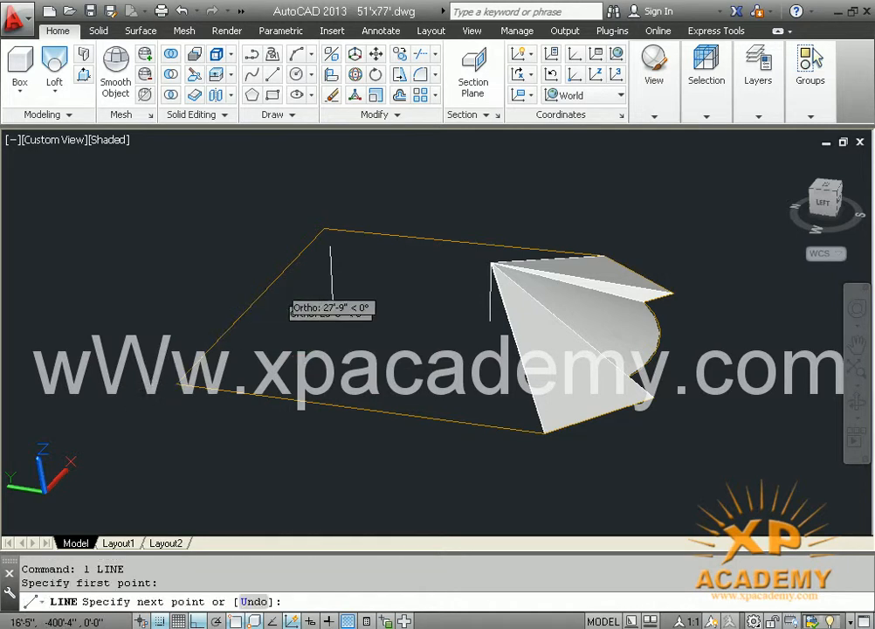
click(331, 247)
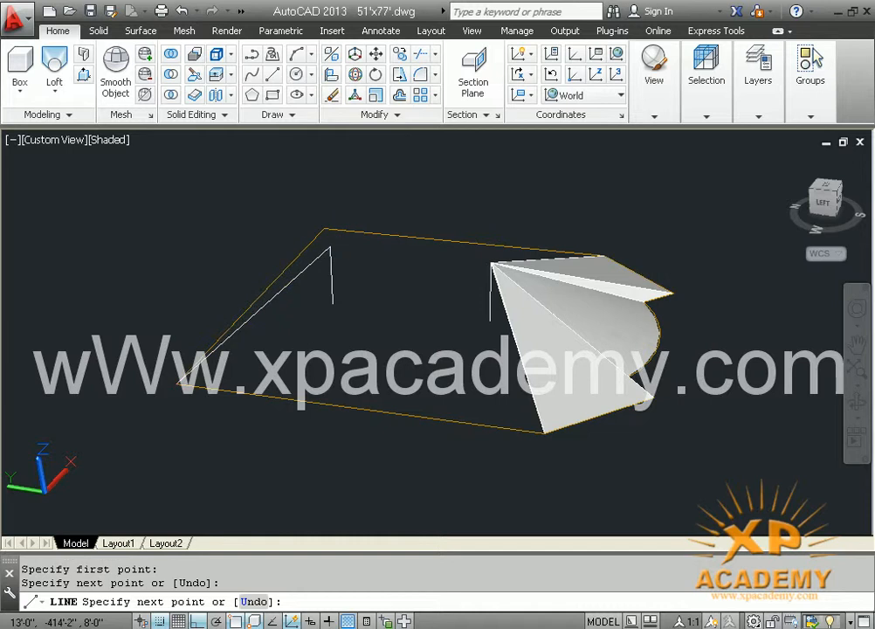
click(492, 262)
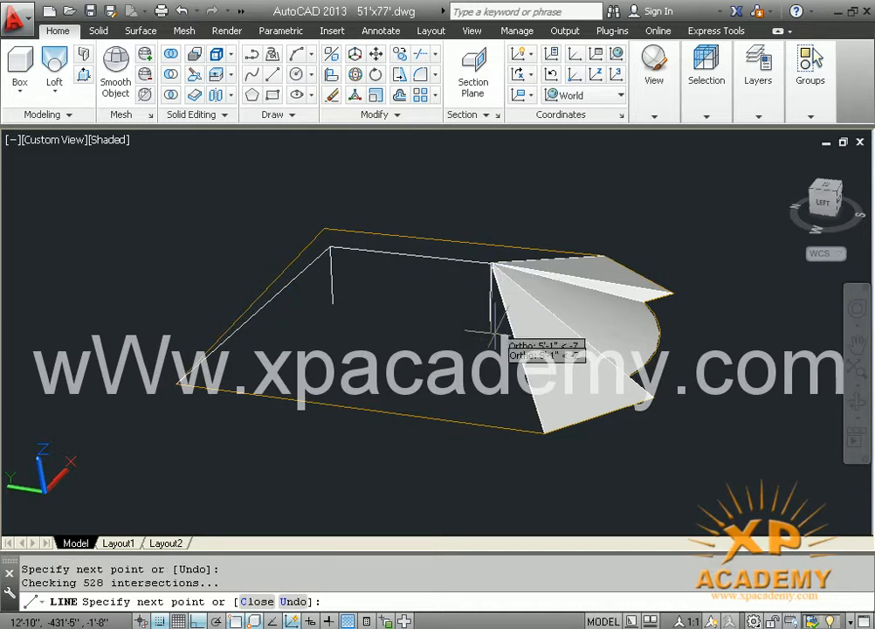
click(544, 434)
key(Return)
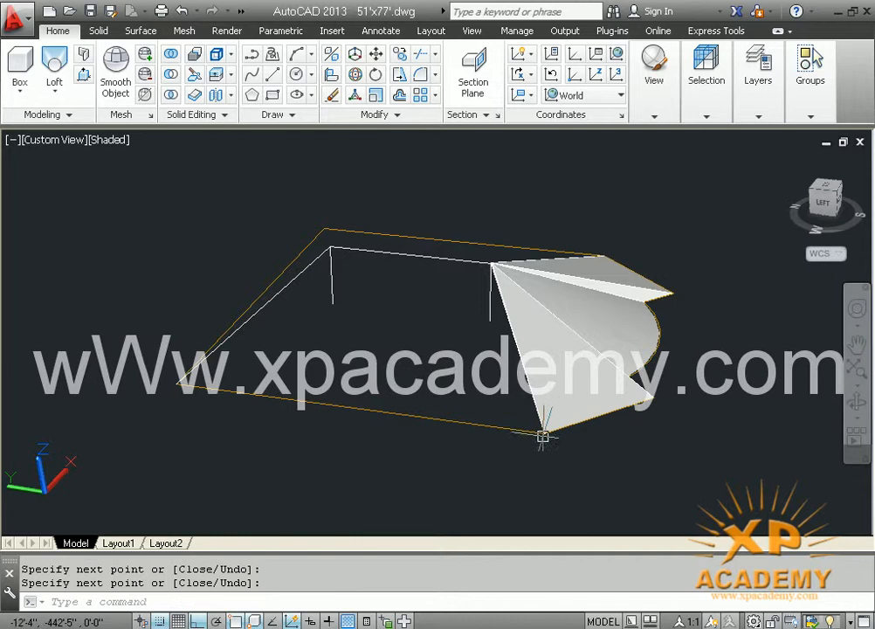
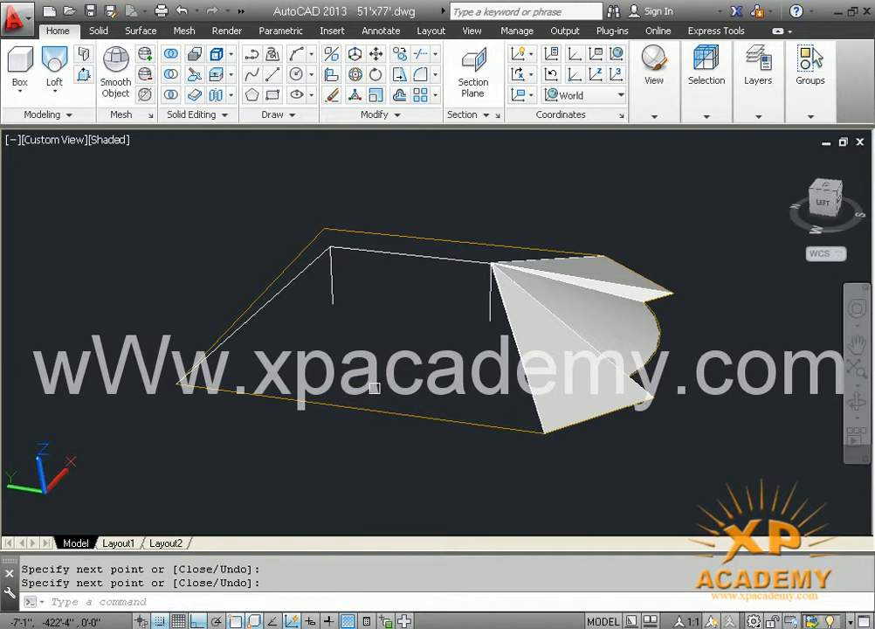
Loft the long side edge to the sloped line at its rear corner using cross sections only, and select the resulting face
click(52, 70)
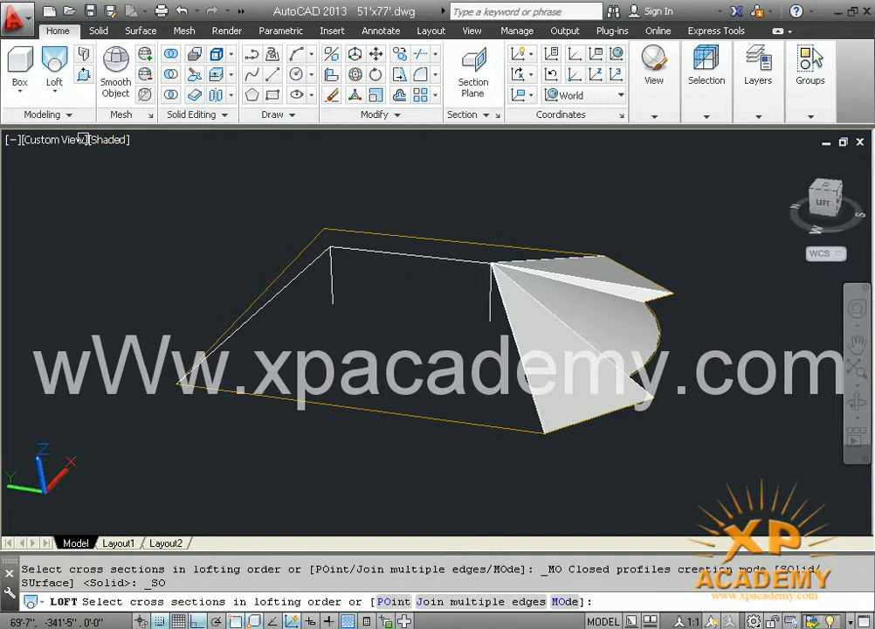
click(285, 398)
click(266, 306)
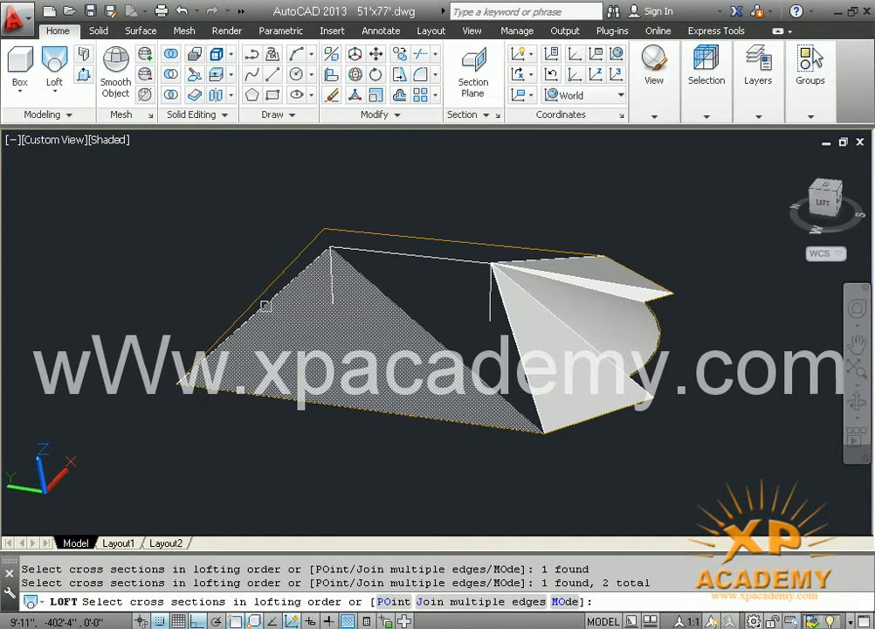
key(Return)
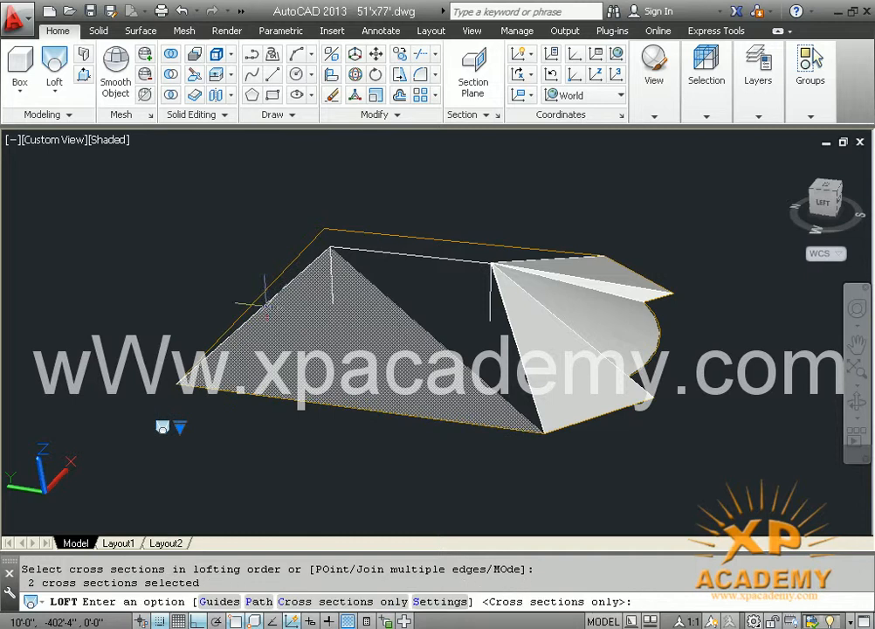
key(Return)
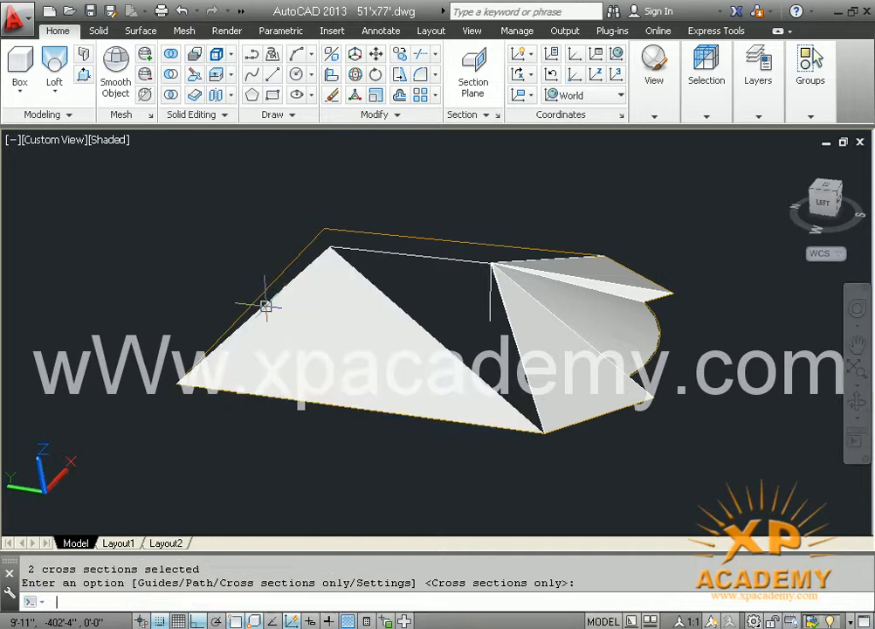
click(405, 311)
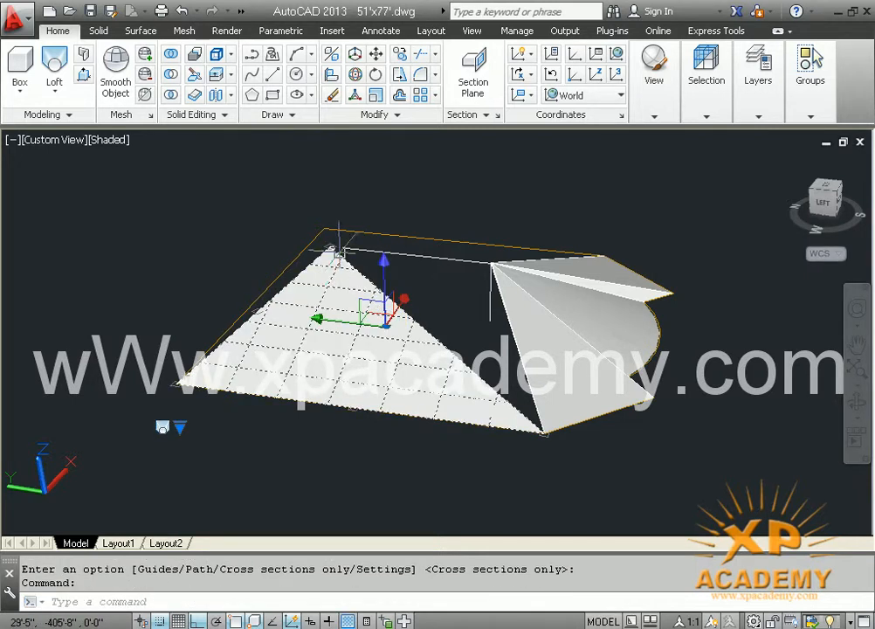
key(Escape)
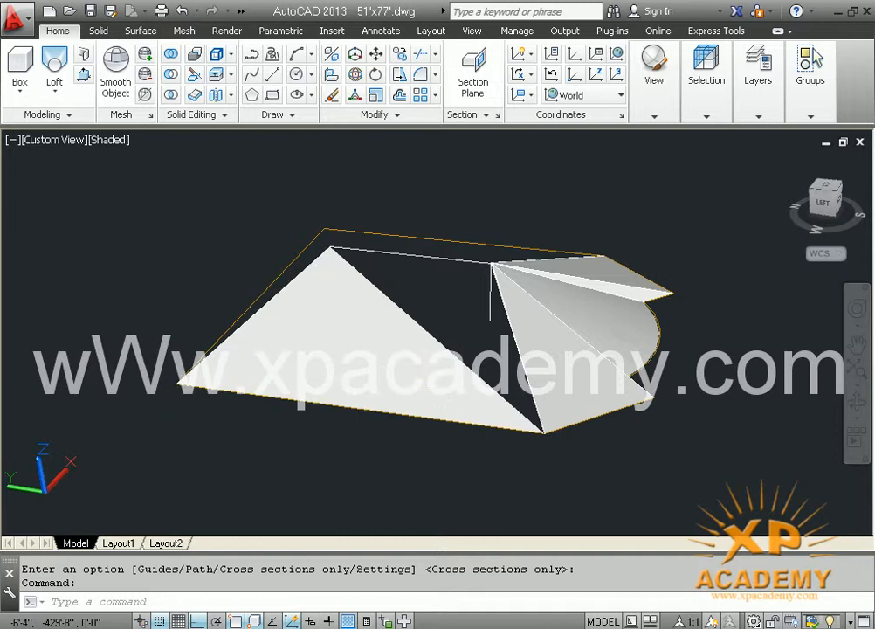
middle_drag(395, 415, 395, 414)
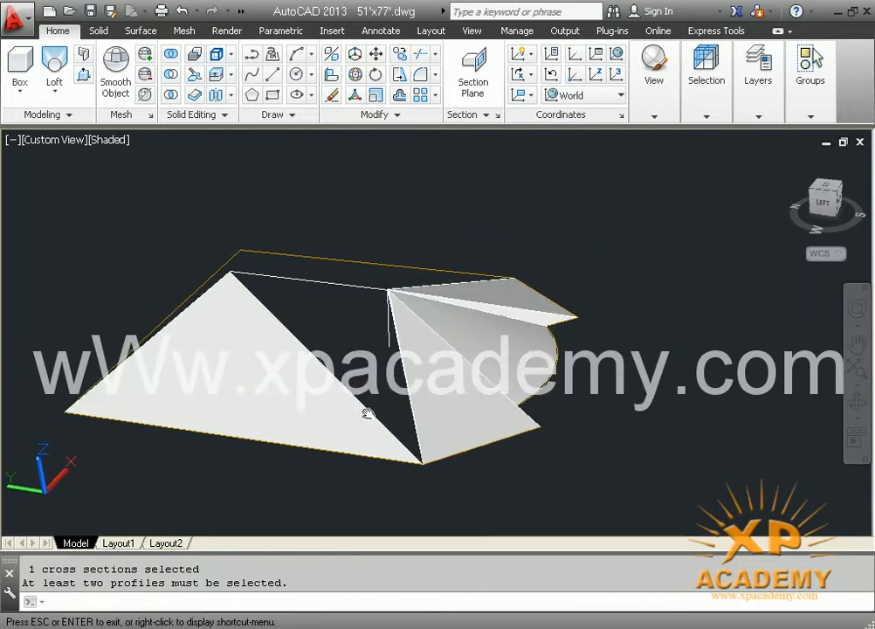
middle_drag(365, 412, 361, 415)
key(Return)
middle_drag(427, 367, 570, 358)
shift+middle_drag(412, 407, 246, 461)
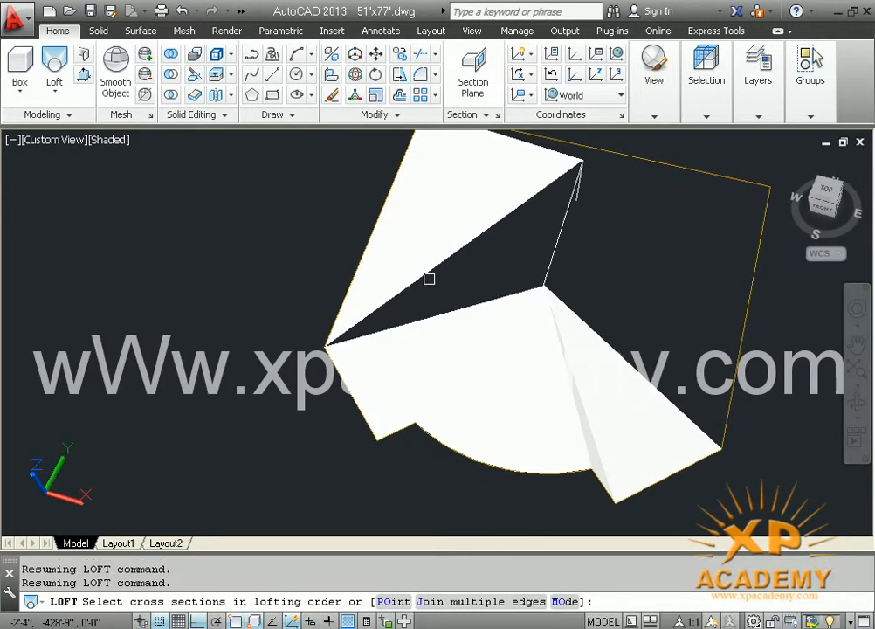
key(Escape)
Undo the last grip edit on the triangular roof surface and the preceding visual style change
click(426, 271)
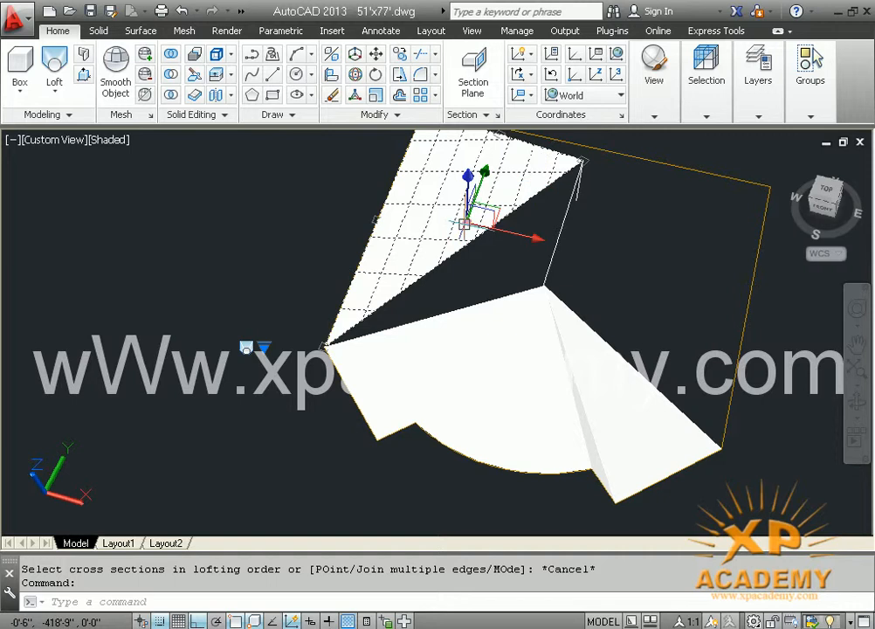
middle_drag(467, 222, 410, 283)
key(Escape)
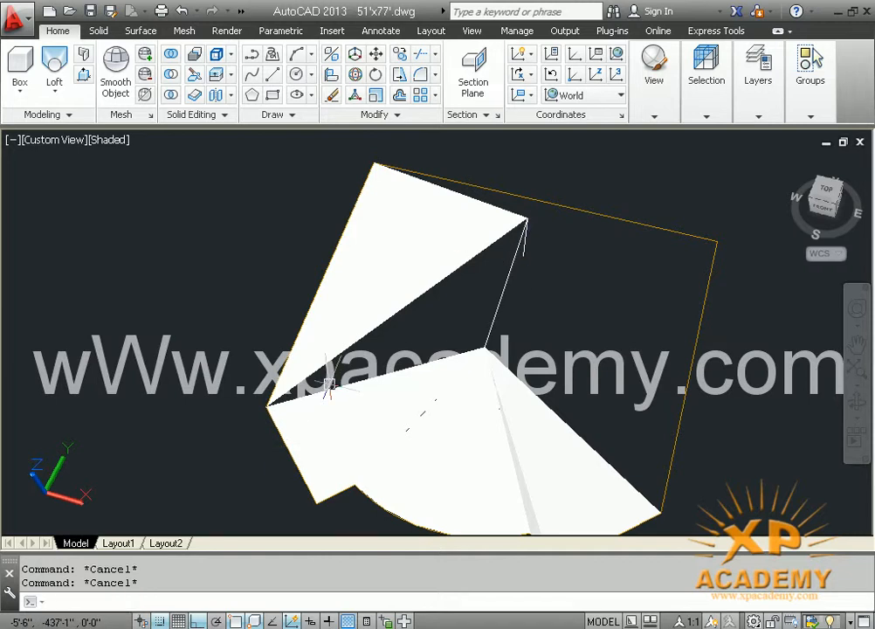
key(ctrl+z)
key(ctrl+z)
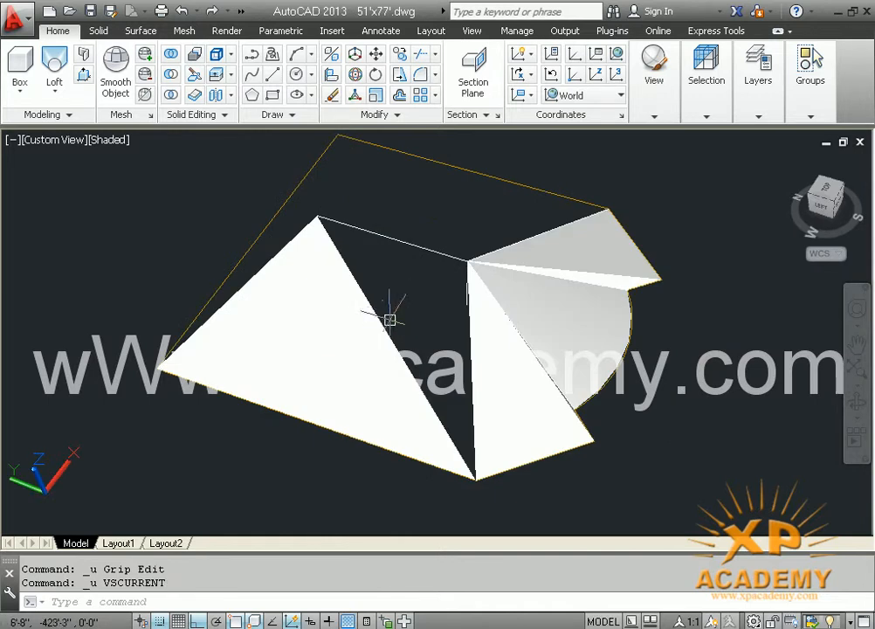
Display the model in the 2D Wireframe visual style and select the triangular lofted surface on the long side
click(117, 142)
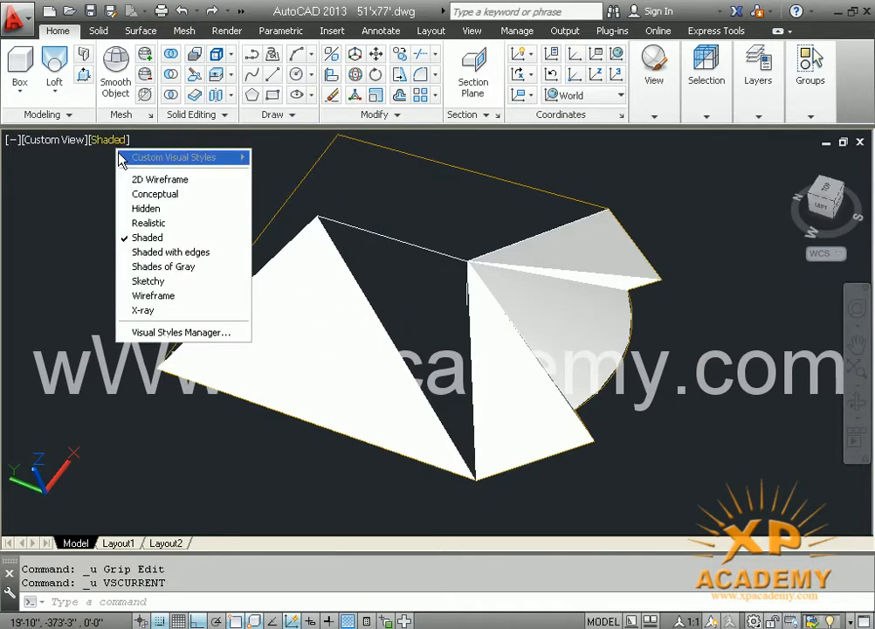
click(147, 181)
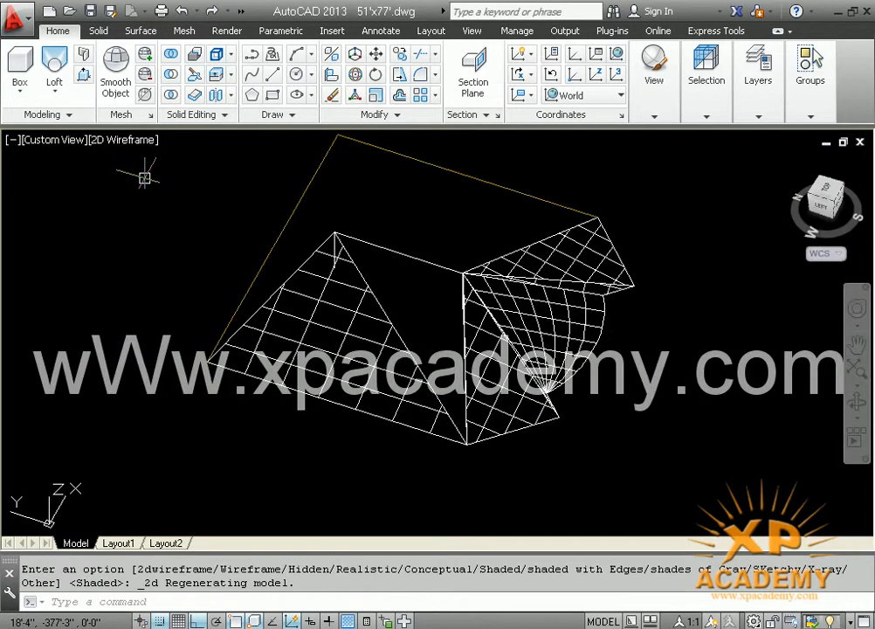
click(387, 336)
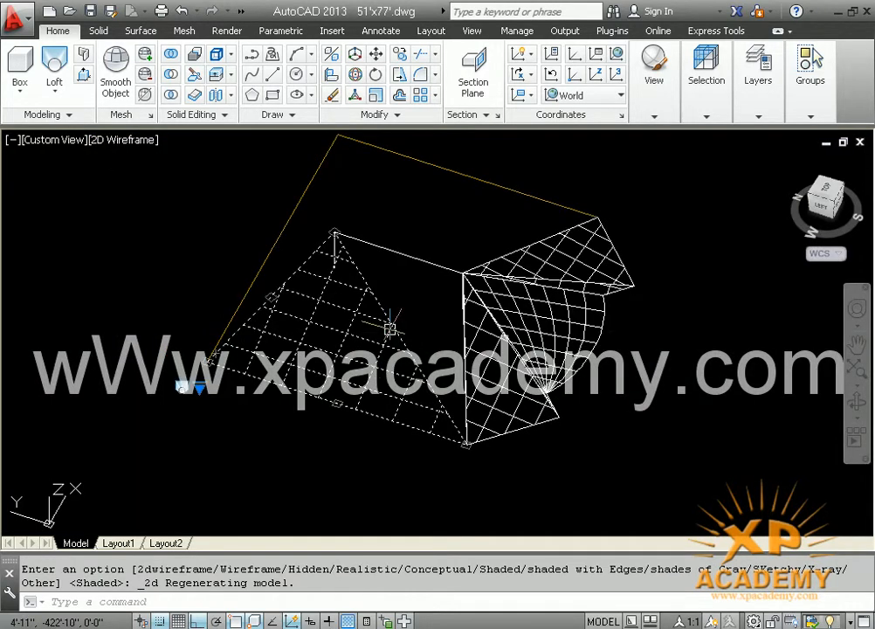
scroll(308, 325, up, 2)
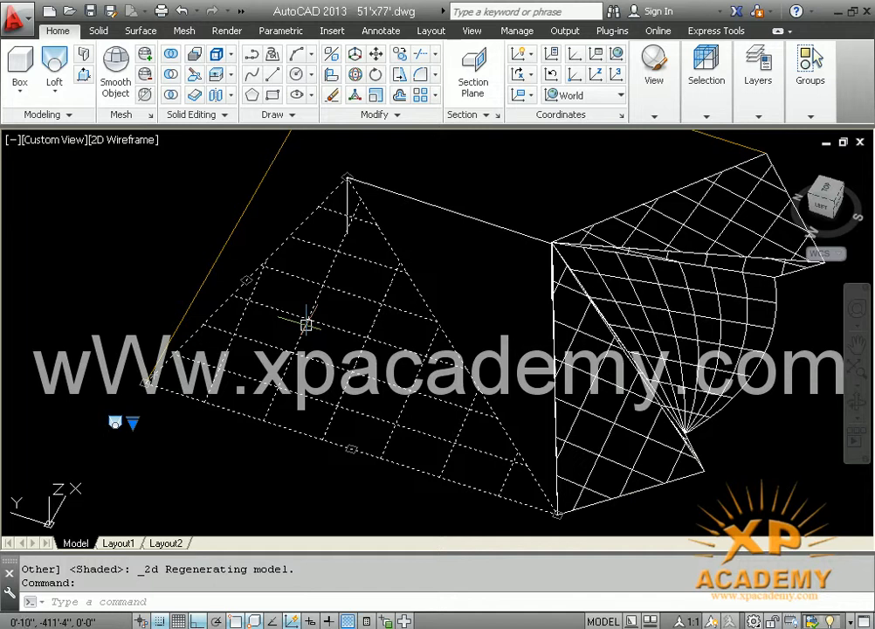
middle_drag(310, 326, 304, 375)
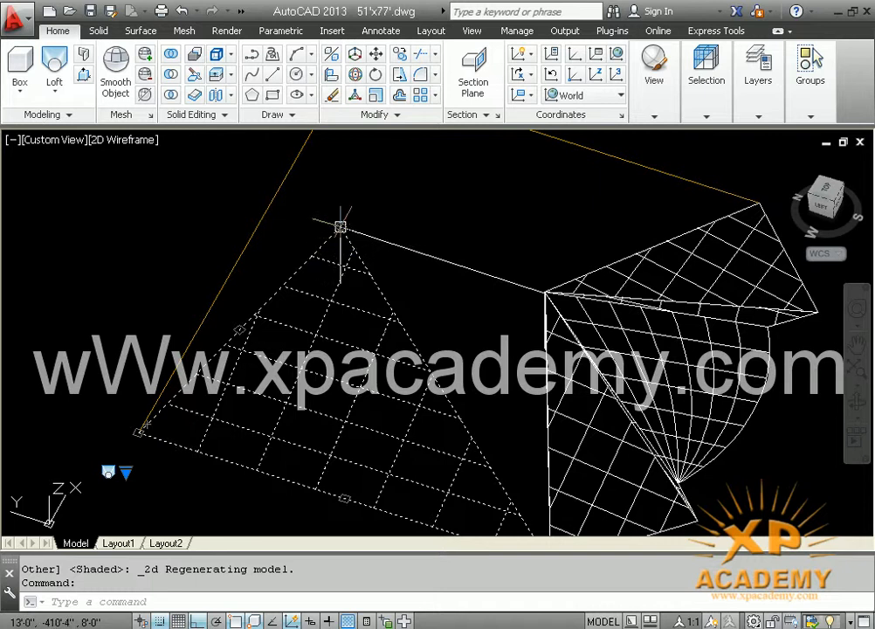
middle_drag(336, 273, 324, 234)
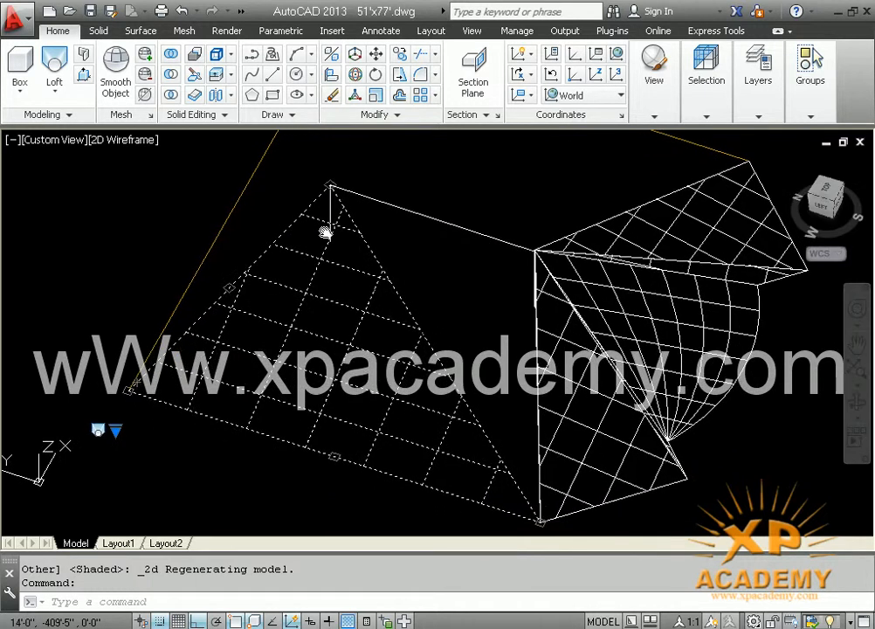
Stretch the surface's rear apex corner to the front end of the ridge, letting the surface lose its associativity
click(331, 184)
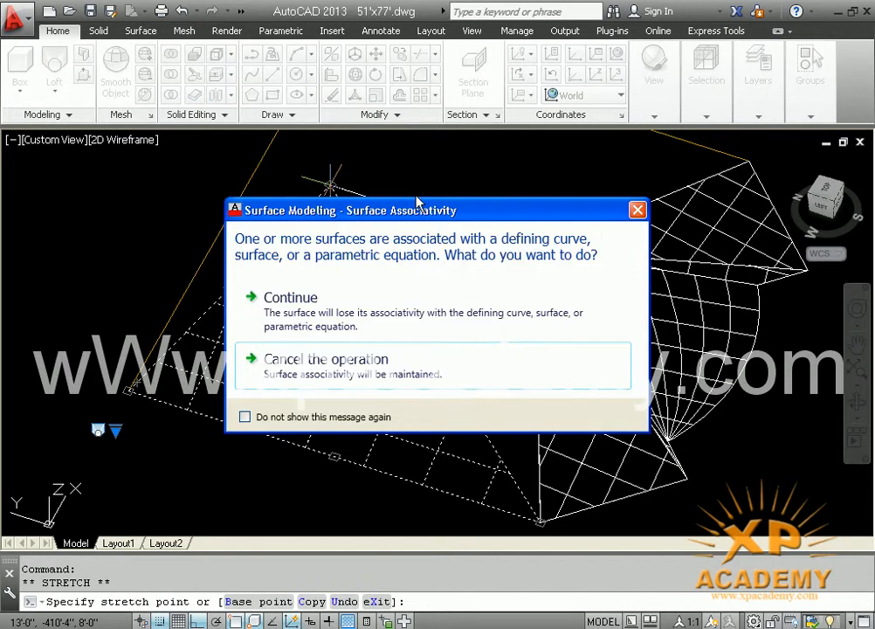
click(377, 302)
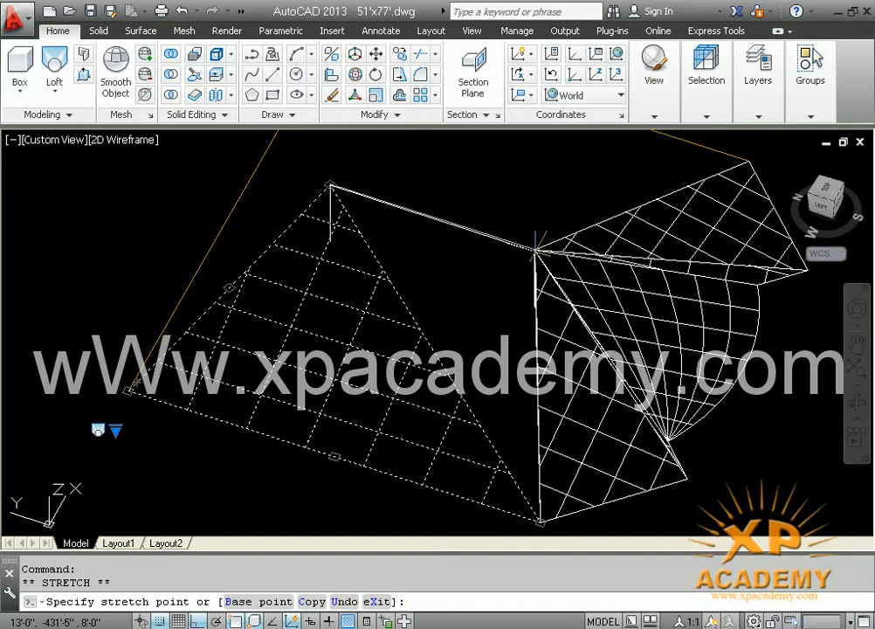
scroll(535, 254, up, 2)
scroll(527, 248, up, 2)
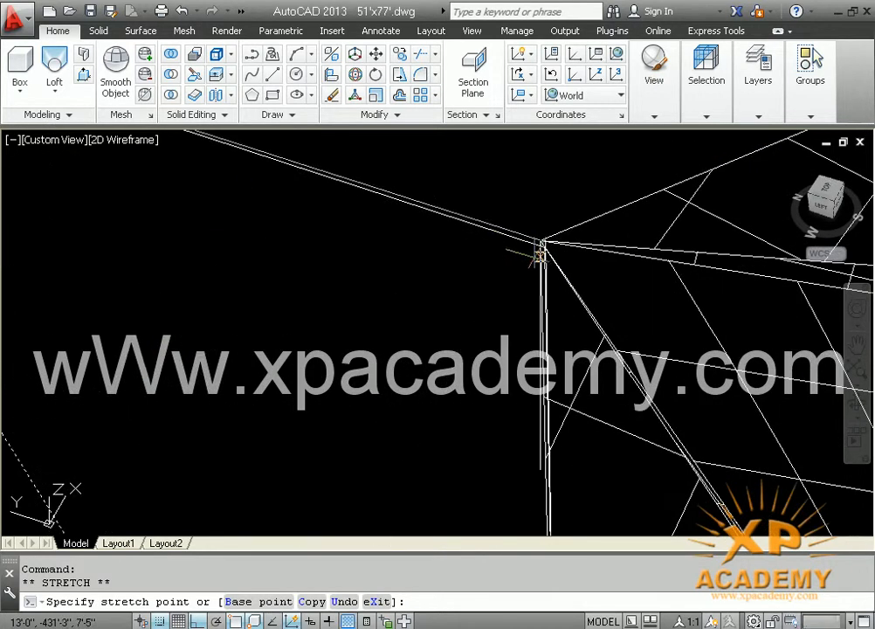
scroll(533, 245, up, 2)
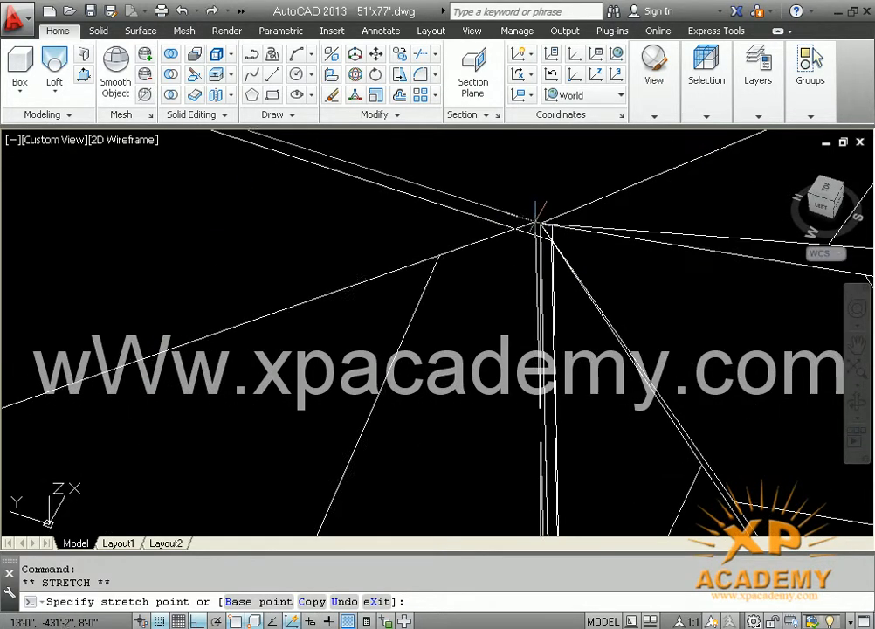
scroll(410, 253, down, 5)
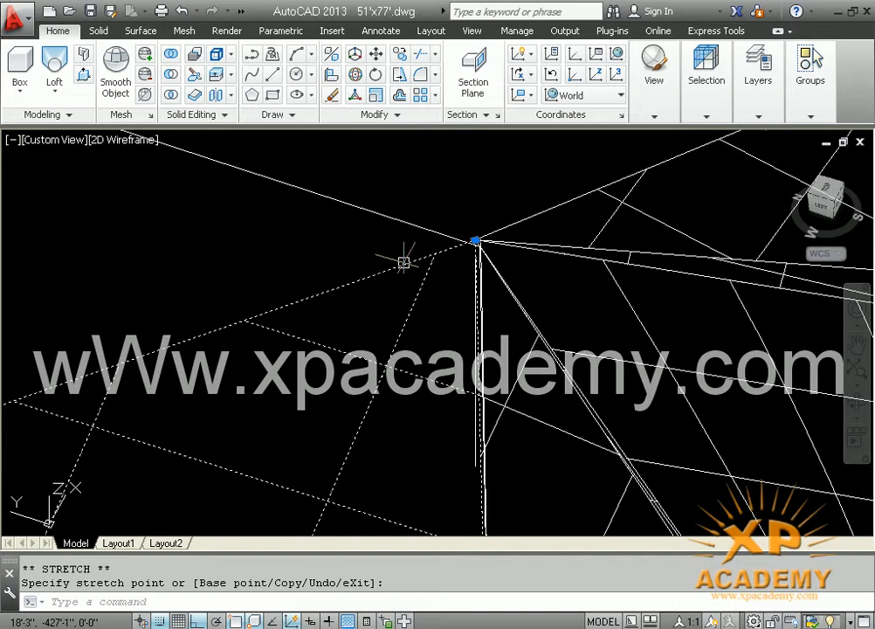
Stretch the midpoint of the surface's sloping upper edge to the rear end of the ridge
middle_drag(383, 271, 475, 247)
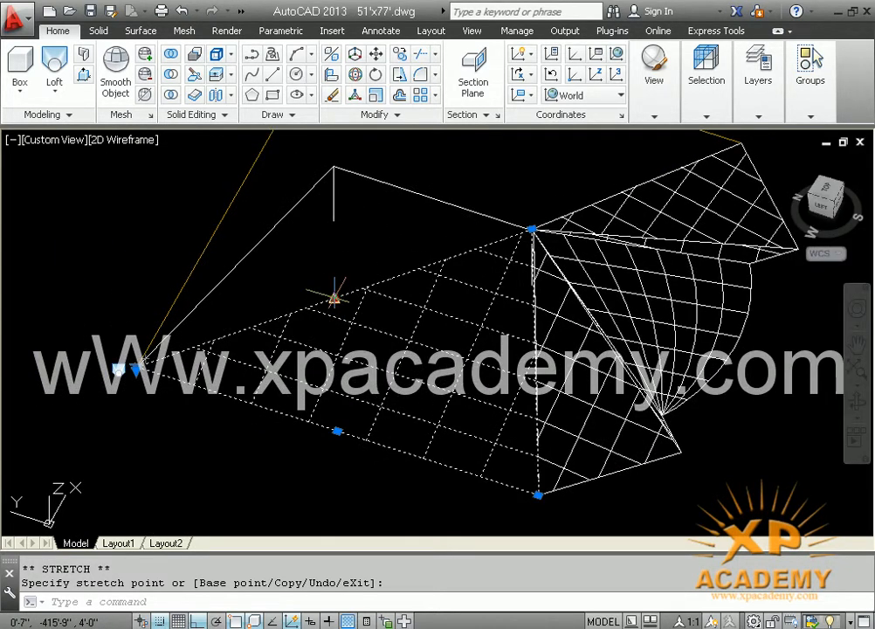
click(335, 298)
click(335, 297)
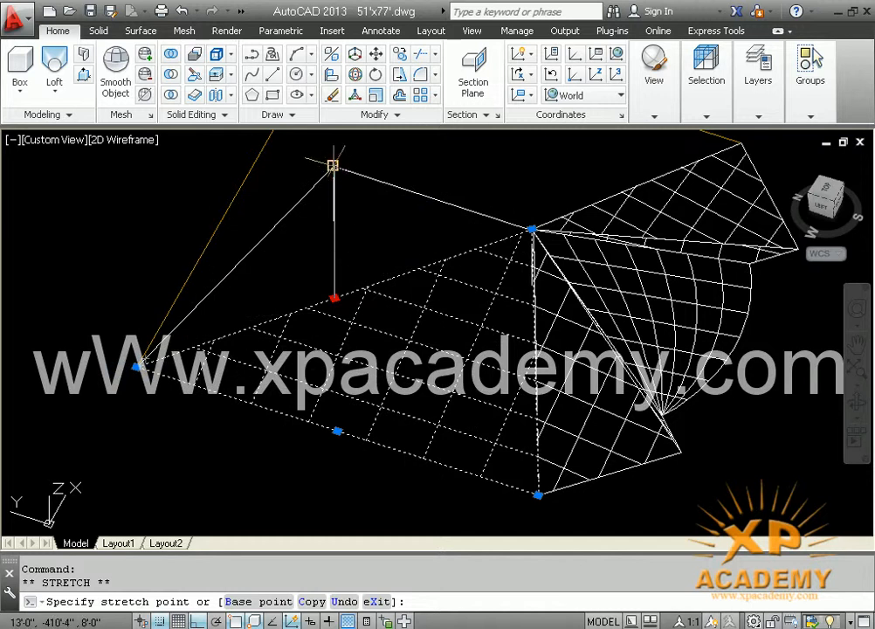
click(333, 165)
scroll(336, 260, down, 2)
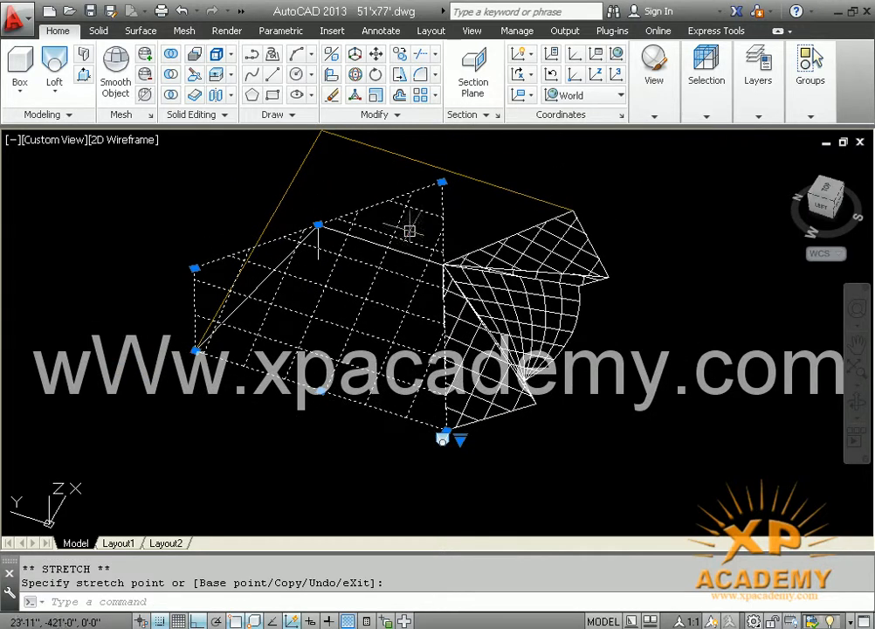
Stretch the surface's upper front corner to the front apex and its upper rear corner to the rear apex
click(442, 181)
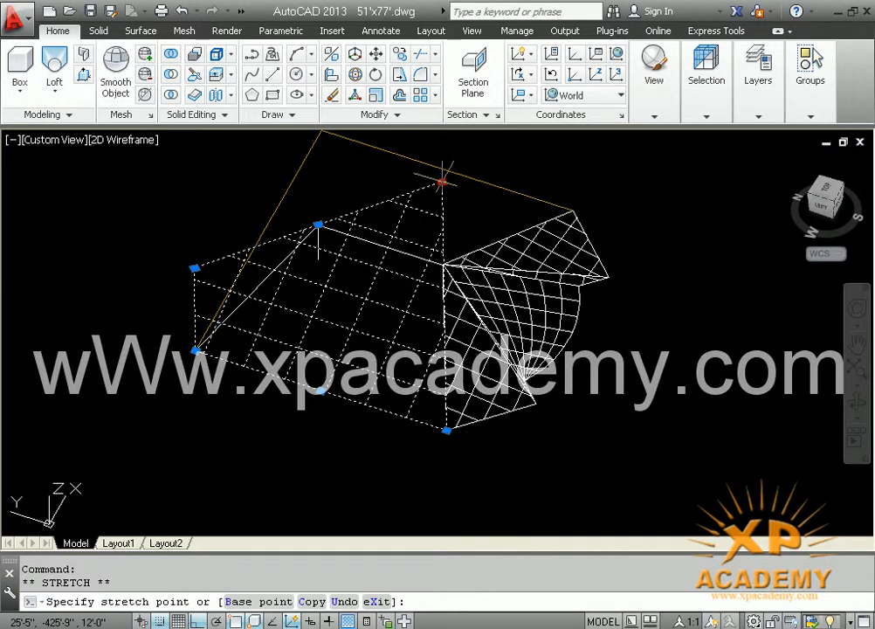
click(443, 263)
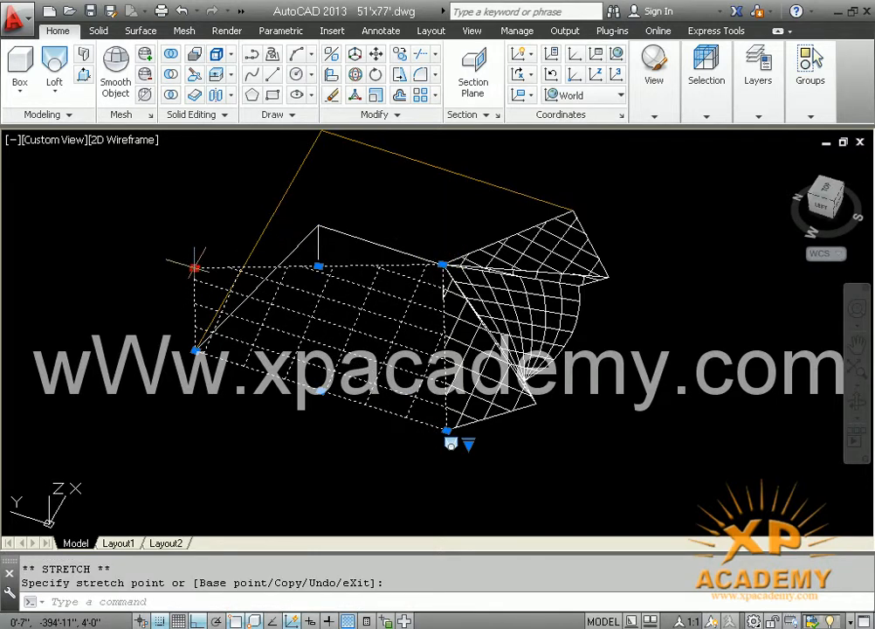
click(319, 225)
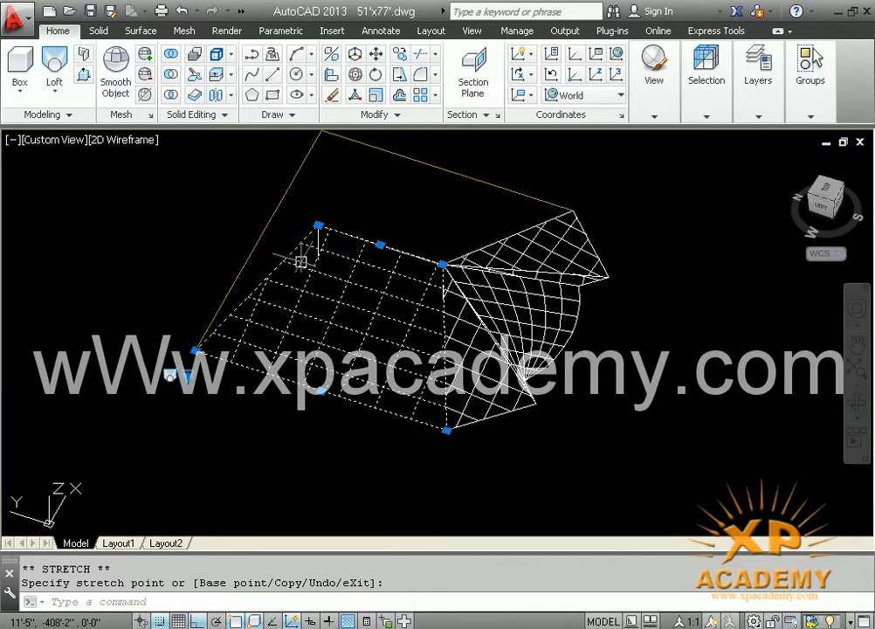
scroll(301, 261, down, 3)
key(Escape)
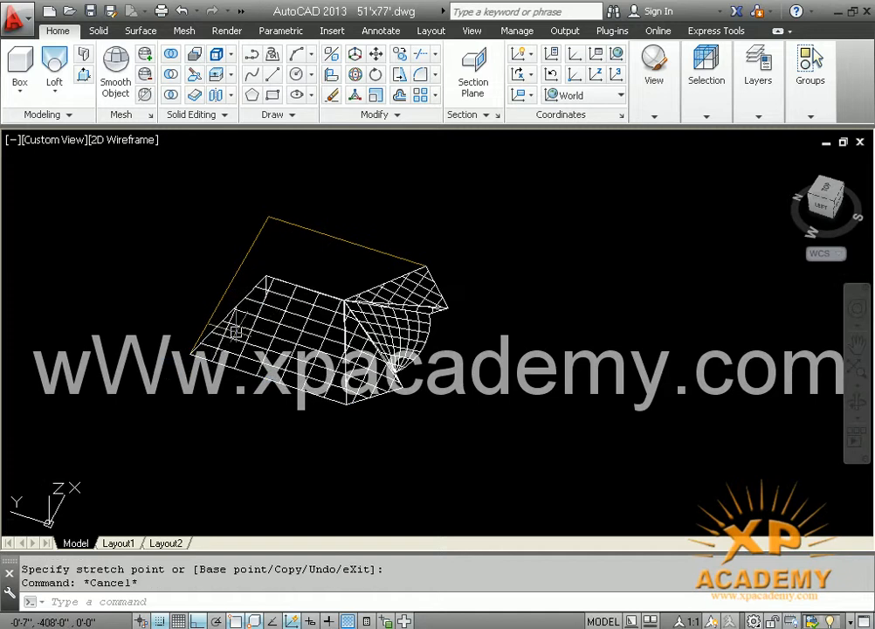
Return the model to the Shaded visual style and show the roof from the front
scroll(236, 330, up, 2)
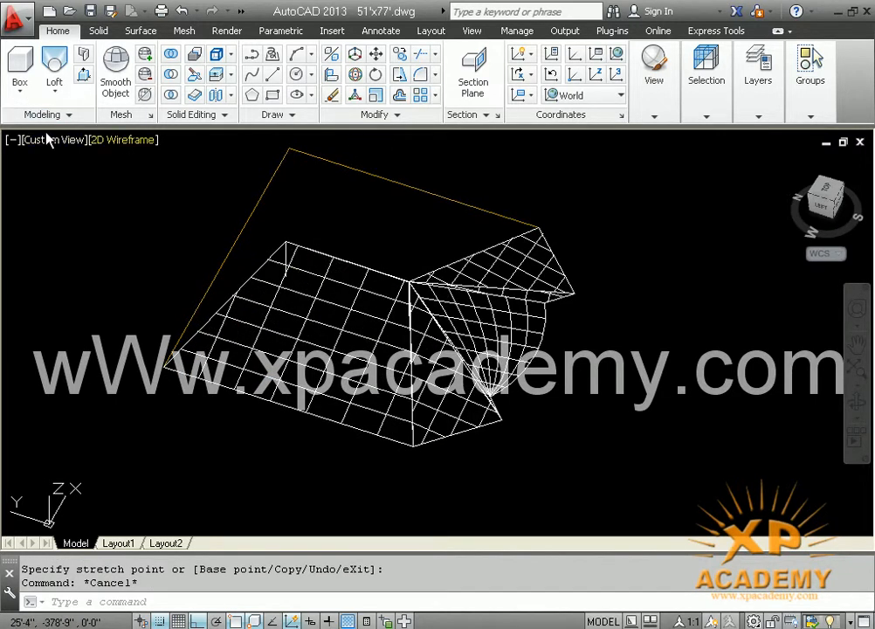
click(128, 141)
click(157, 237)
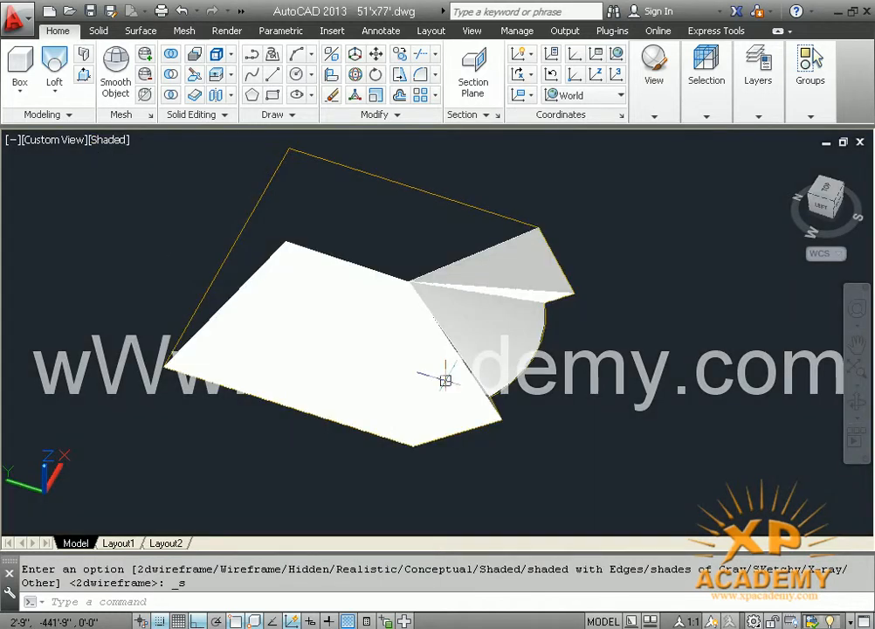
shift+middle_drag(184, 481, 48, 449)
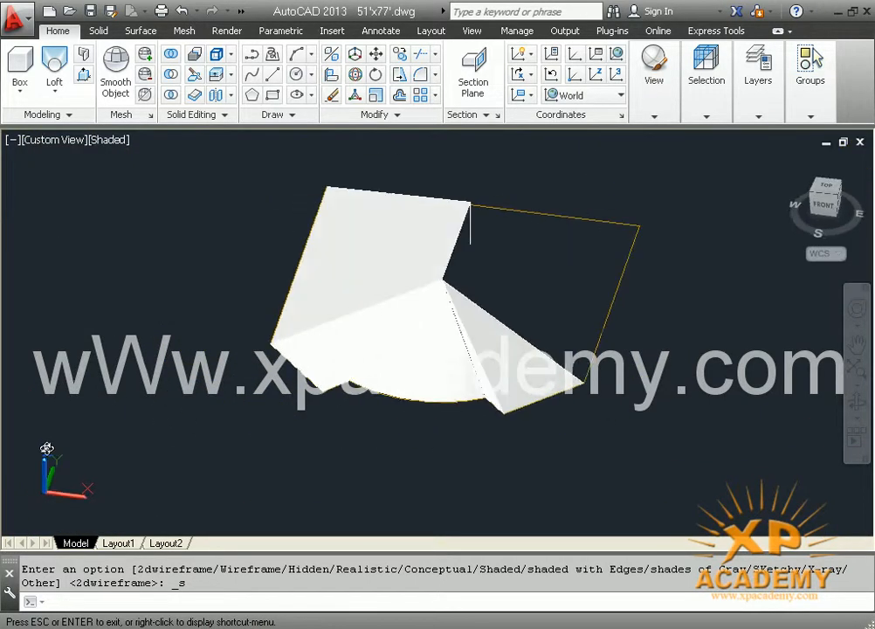
middle_drag(389, 359, 307, 417)
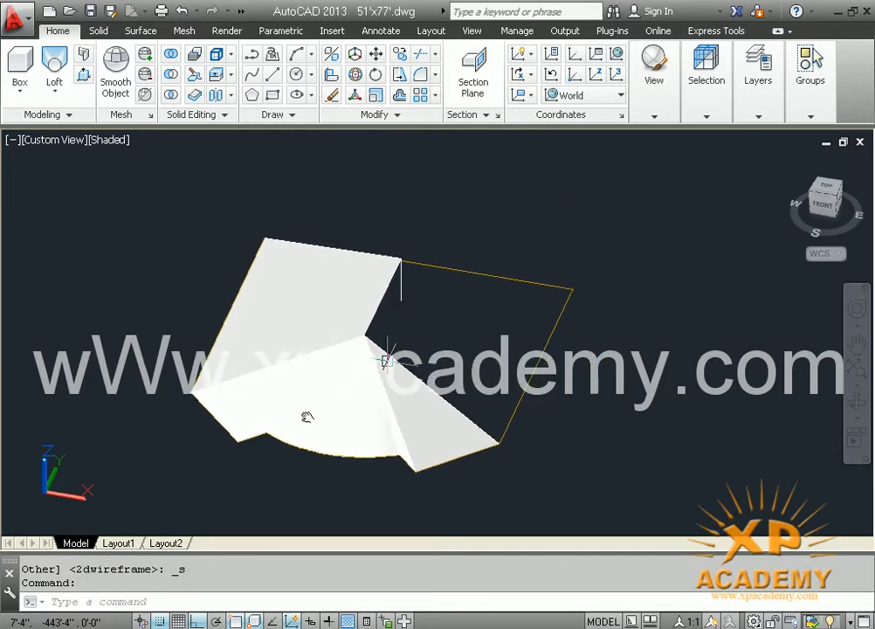
key(Return)
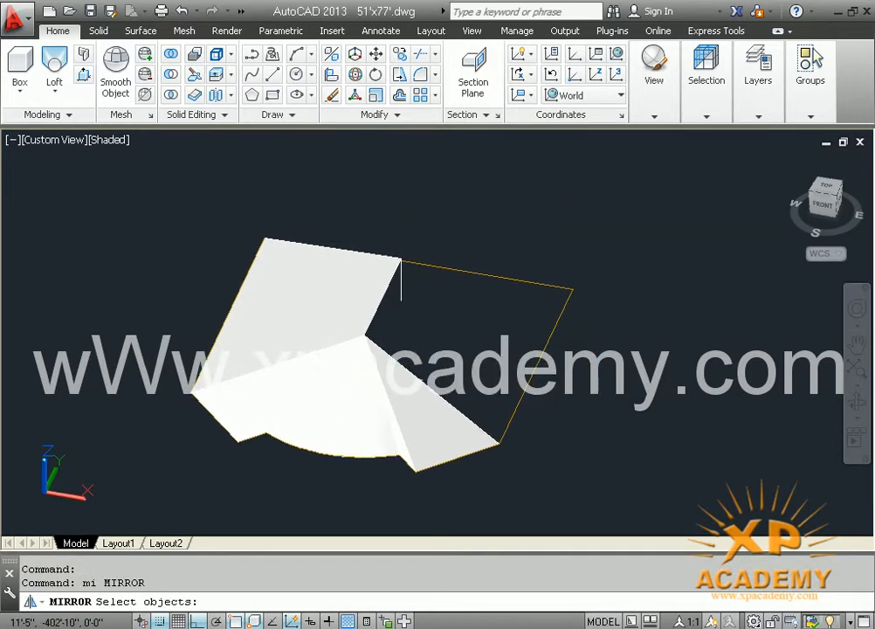
click(392, 283)
key(Return)
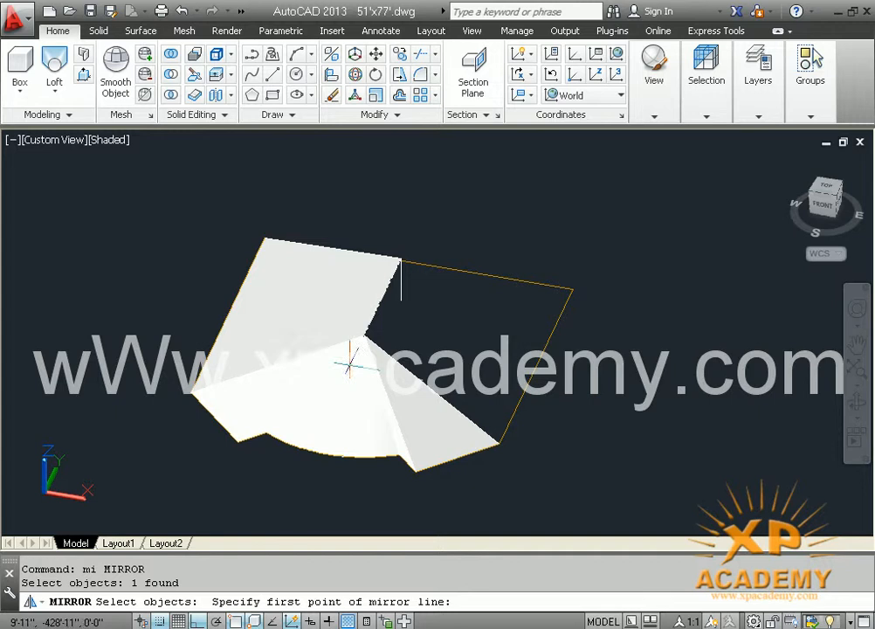
key(Escape)
text(m)
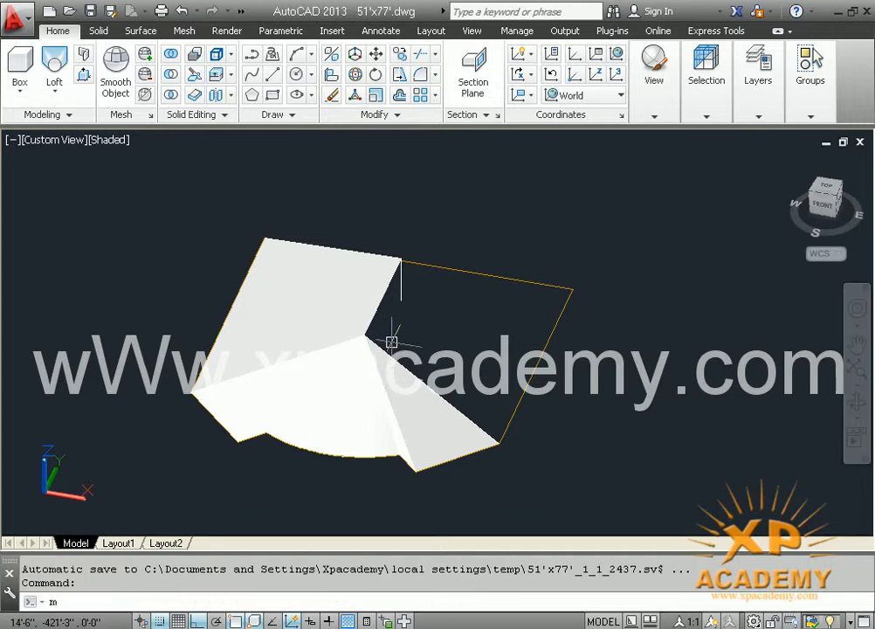
key(Escape)
Mirror the sloped side roof surface about the roof's centreline through the front arc's midpoint, keeping the source object
text(mi)
key(Return)
click(393, 304)
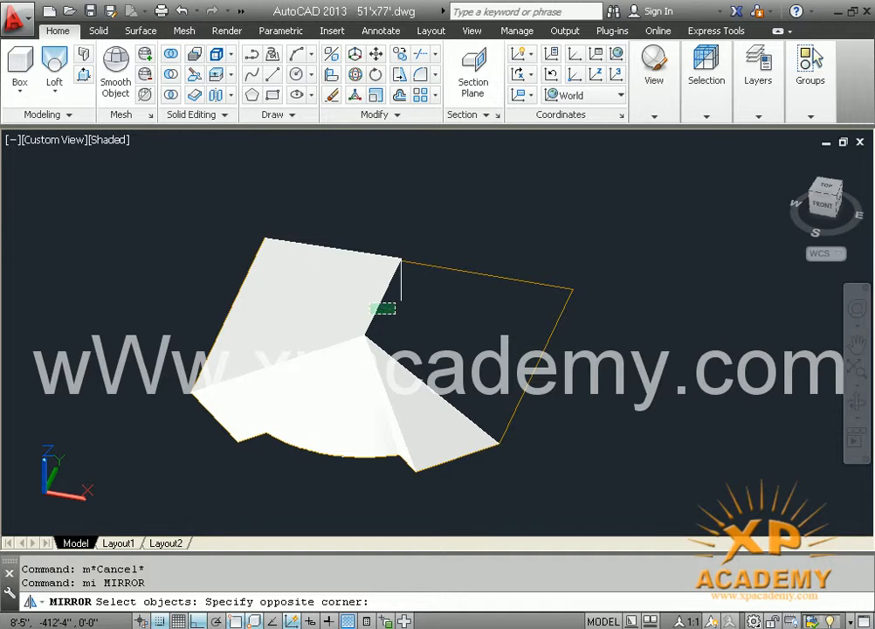
click(369, 303)
key(Return)
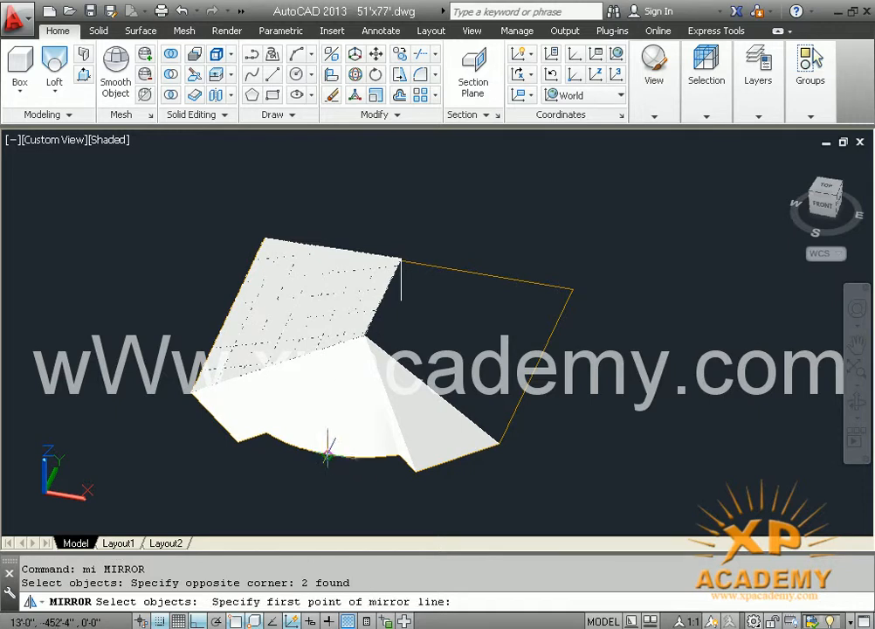
click(328, 452)
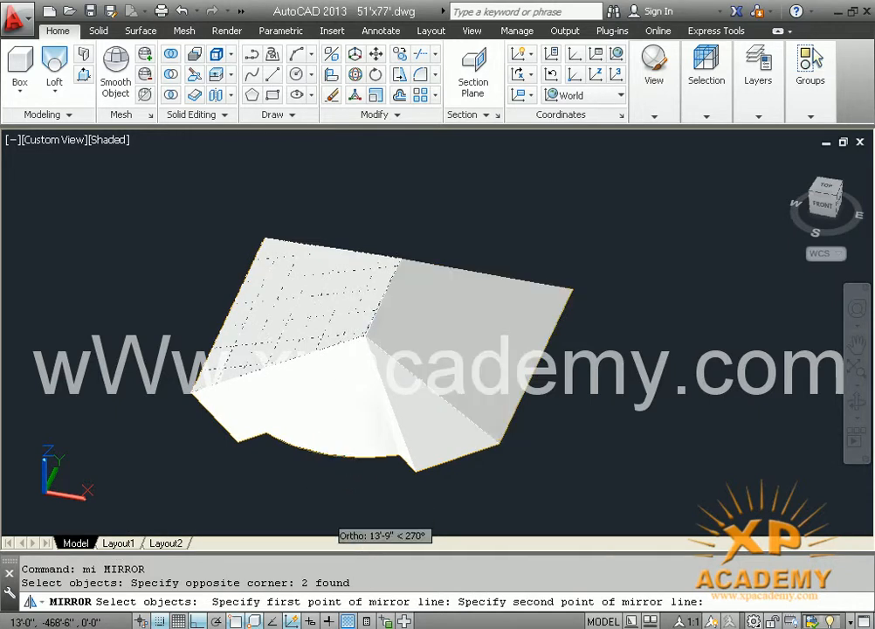
click(308, 505)
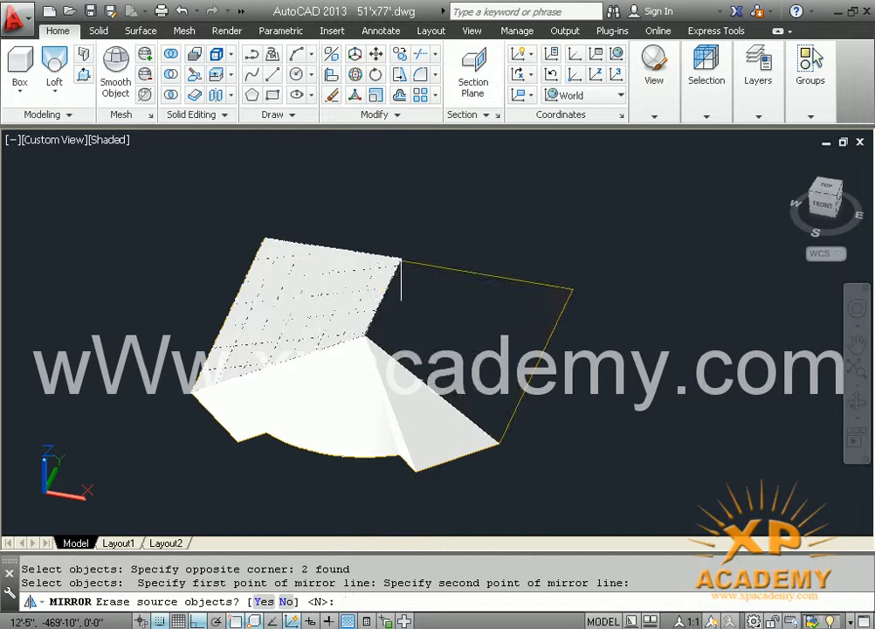
key(Return)
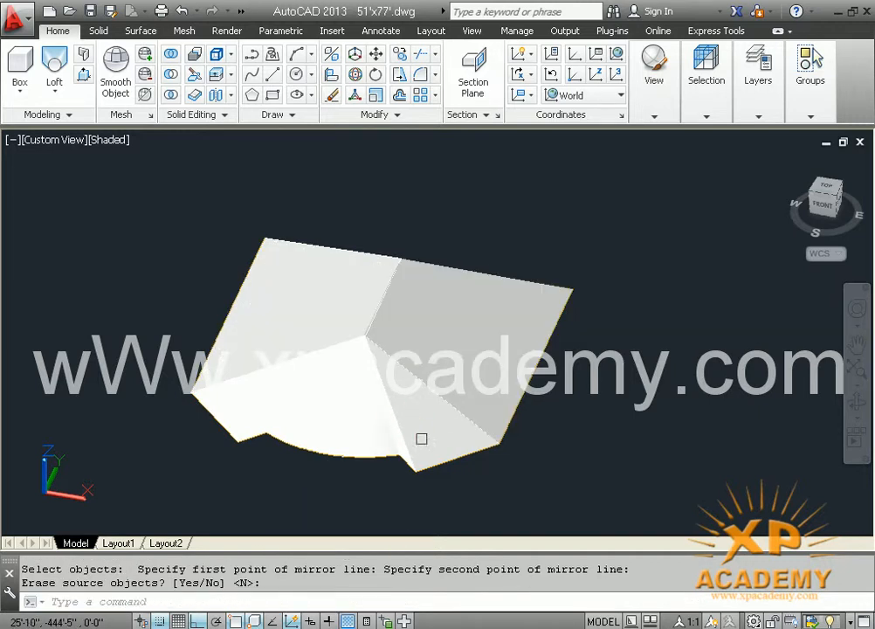
Draw a line from the roof's lower rear corner up to the rear end of the ridge
shift+middle_drag(428, 421, 225, 433)
shift+middle_drag(458, 446, 419, 395)
scroll(421, 398, up, 3)
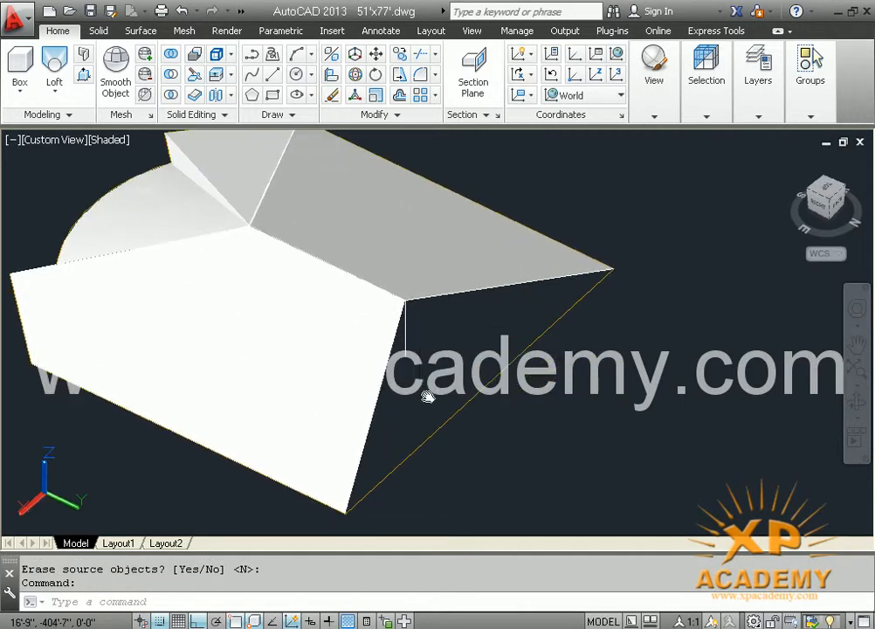
middle_drag(432, 397, 429, 392)
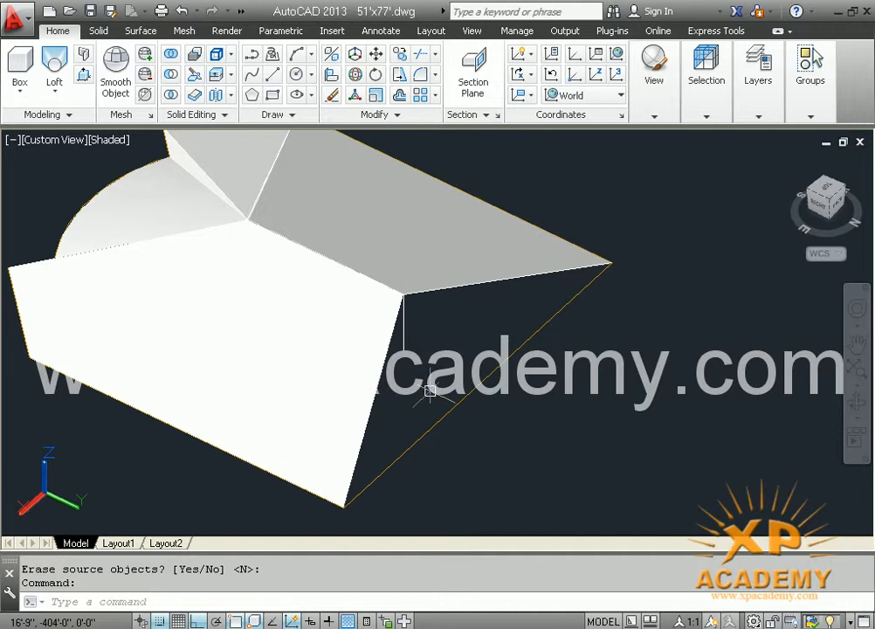
click(434, 423)
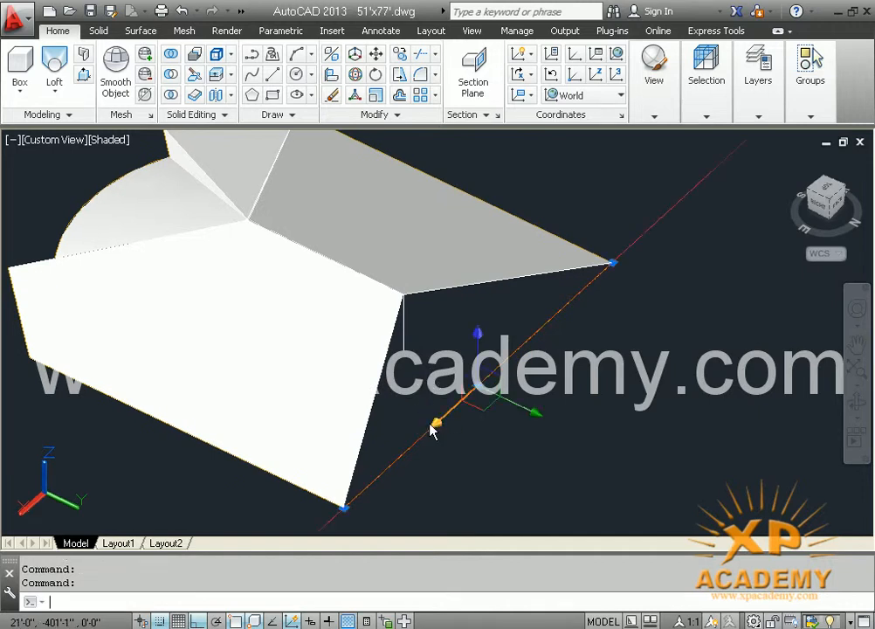
key(Escape)
key(Escape)
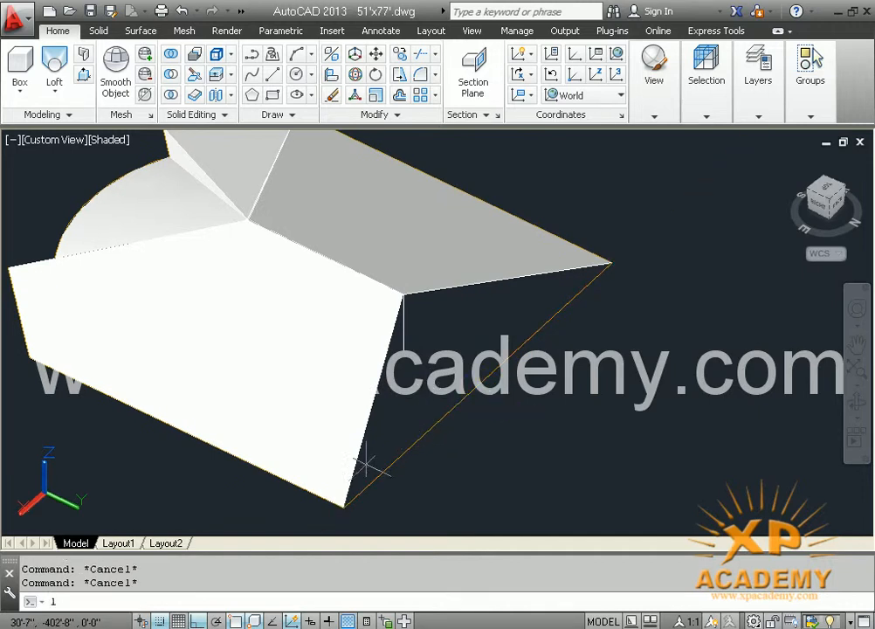
text(l)
key(Return)
click(346, 507)
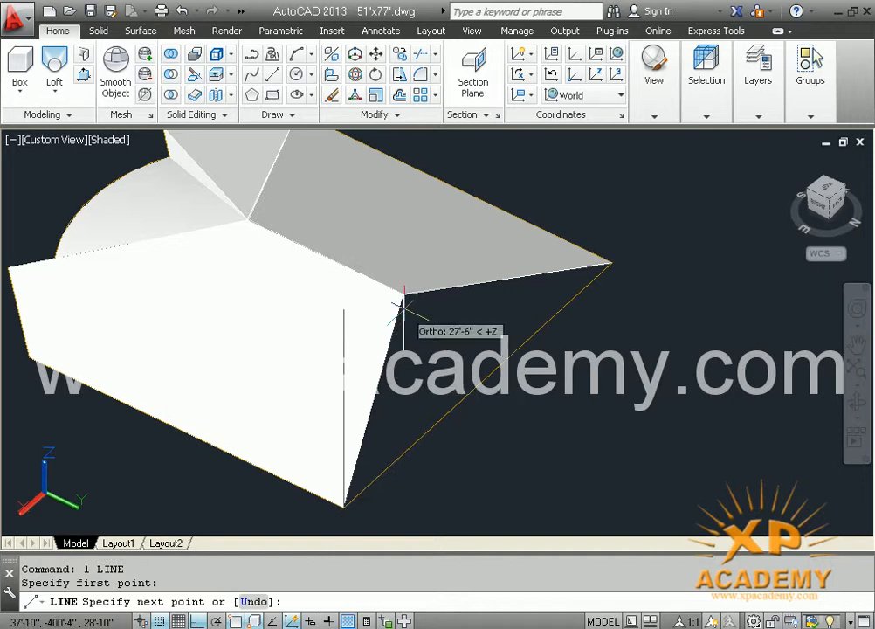
click(401, 294)
key(Return)
Loft a surface between the rear eave line and the sloping rear line, using cross sections only, to close the rear gable
scroll(402, 332, up, 6)
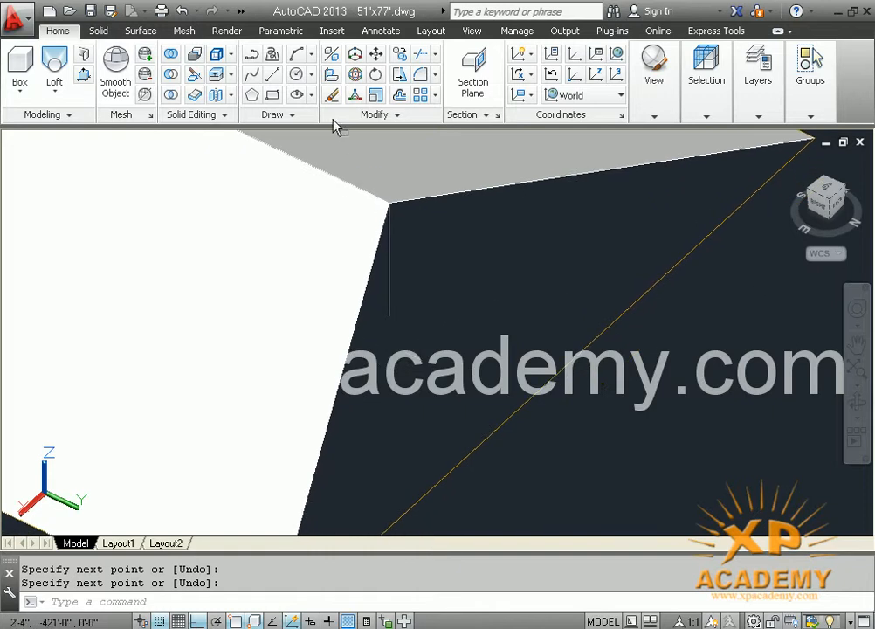
click(54, 62)
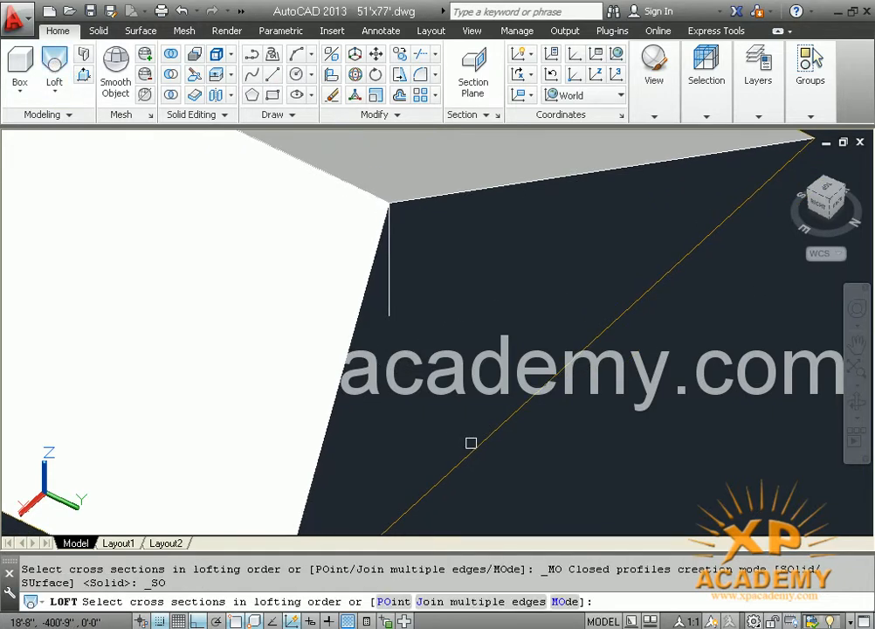
click(472, 450)
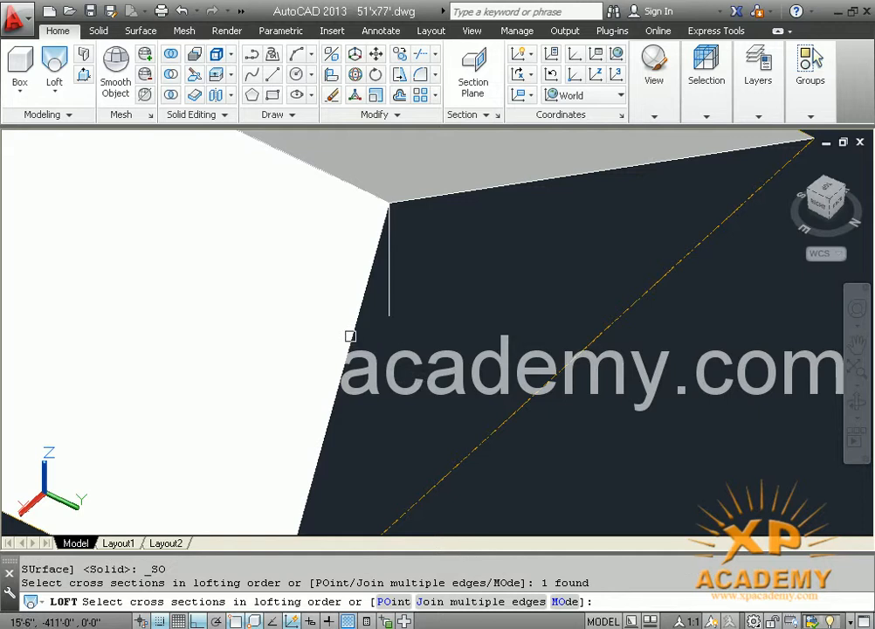
click(349, 335)
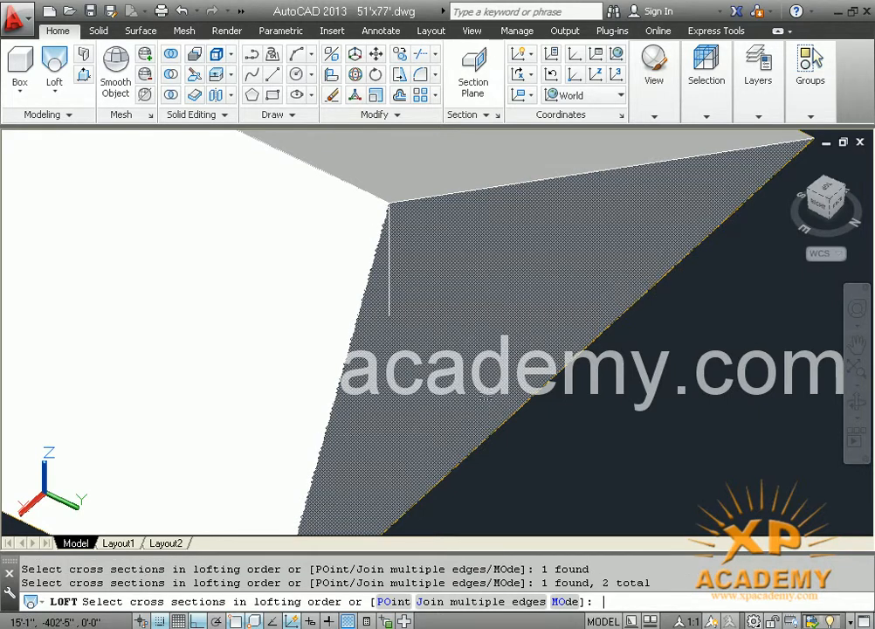
key(Return)
key(Return)
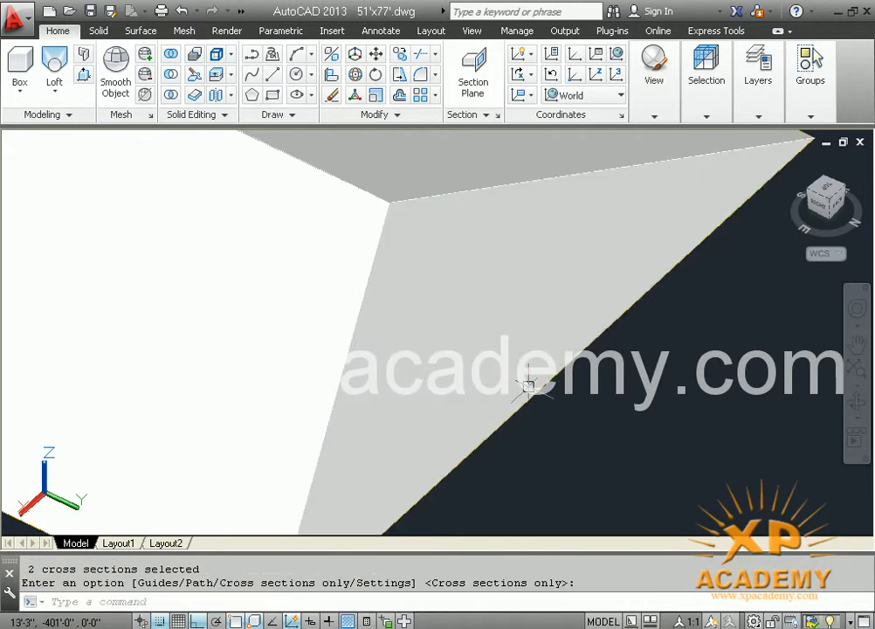
Union all the roof surfaces into one object, continuing the operation and letting them lose associativity
scroll(521, 406, down, 6)
shift+middle_drag(500, 402, 561, 435)
shift+middle_drag(576, 237, 504, 346)
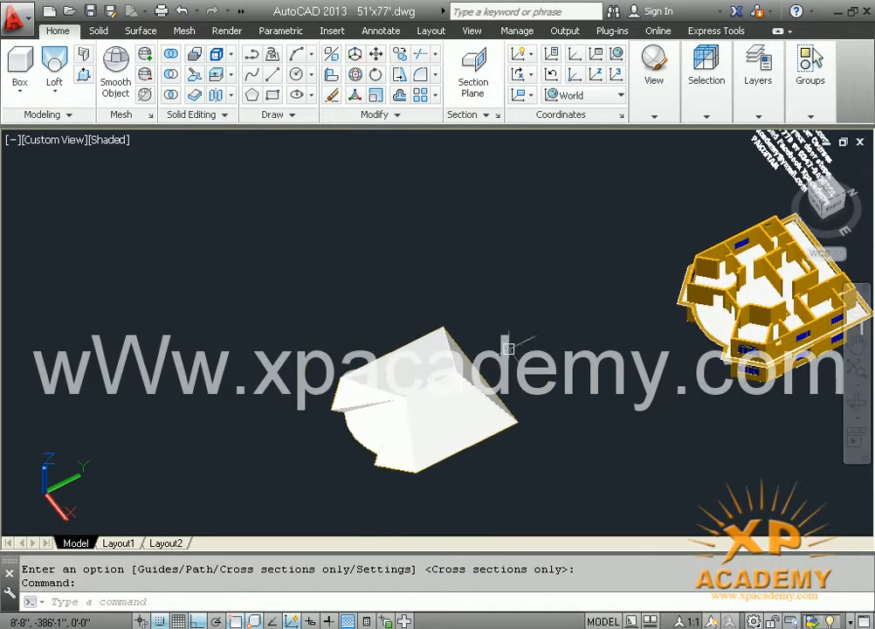
shift+middle_drag(461, 445, 439, 264)
scroll(522, 361, up, 3)
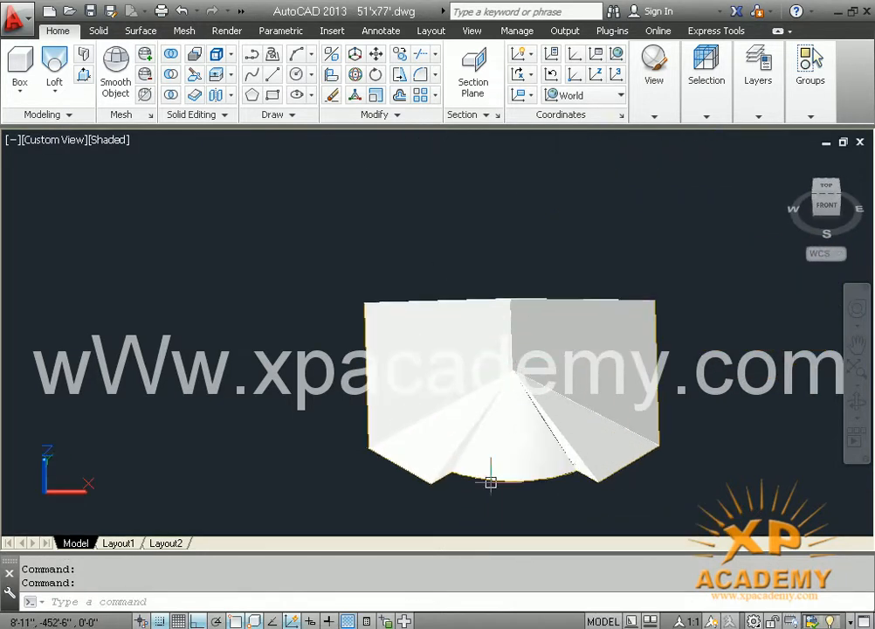
click(491, 482)
key(Escape)
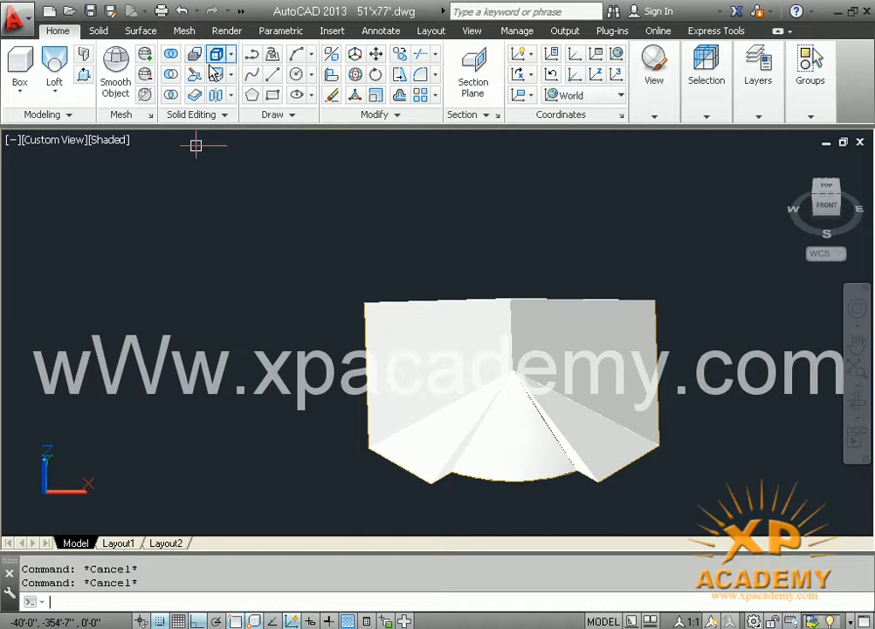
click(171, 54)
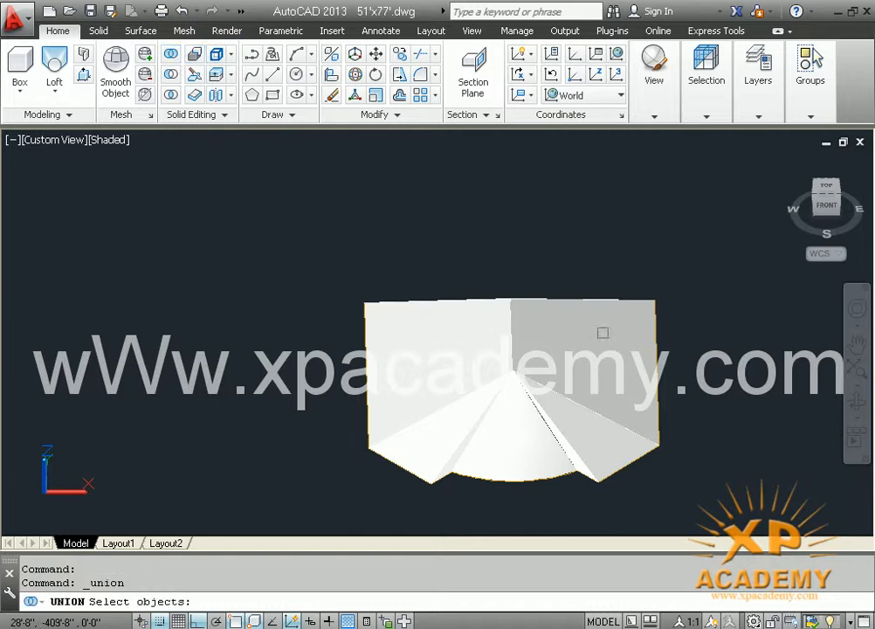
click(688, 265)
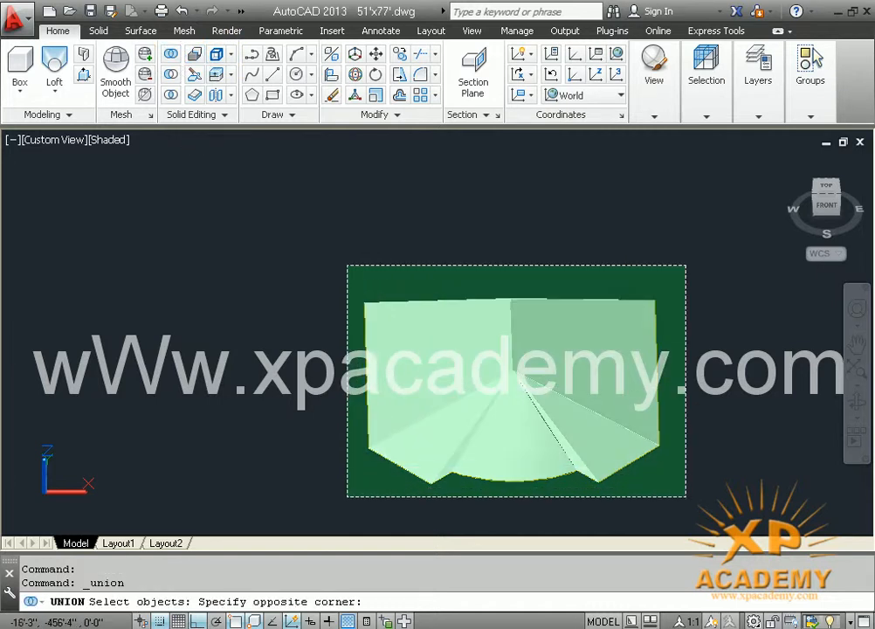
click(337, 498)
key(Return)
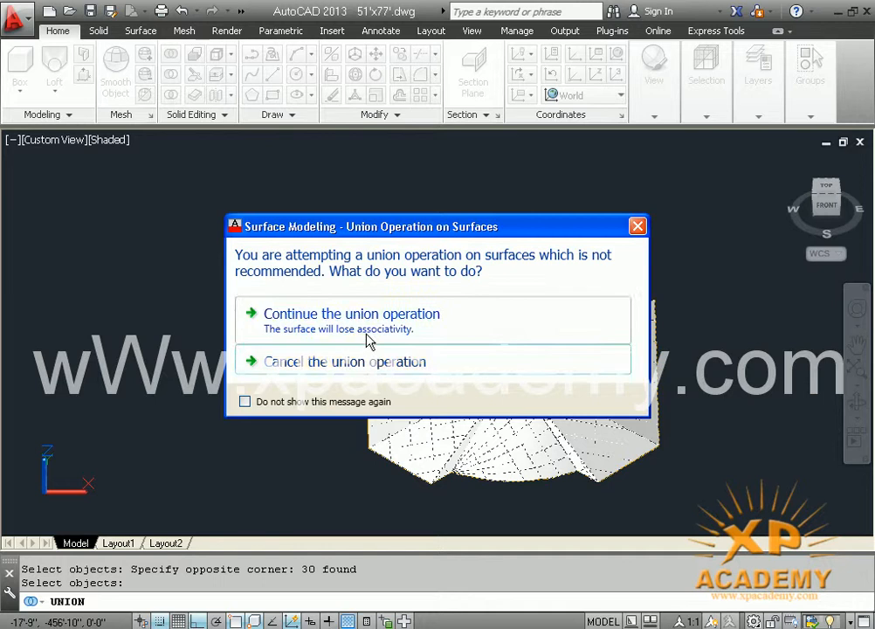
click(370, 323)
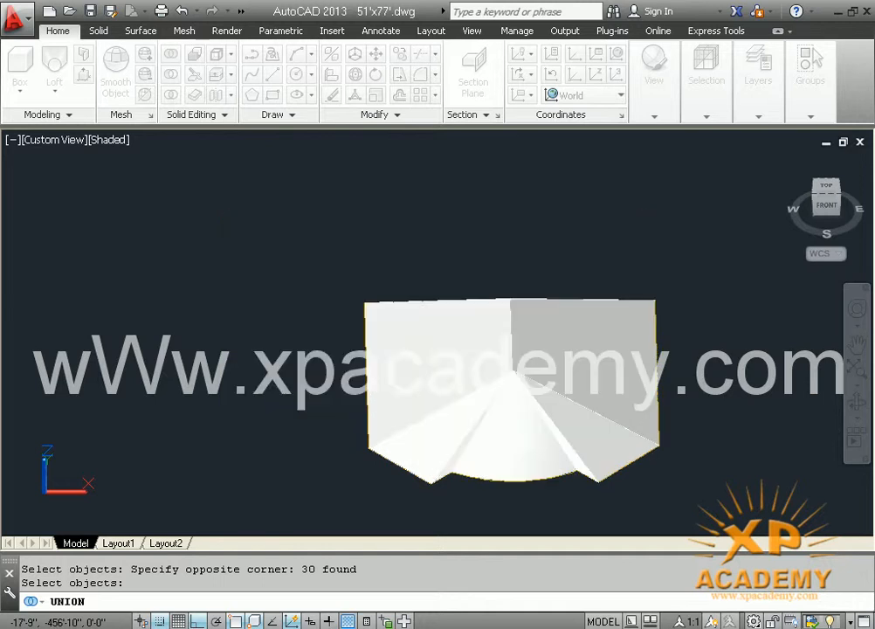
key(Return)
ctrl+click(587, 408)
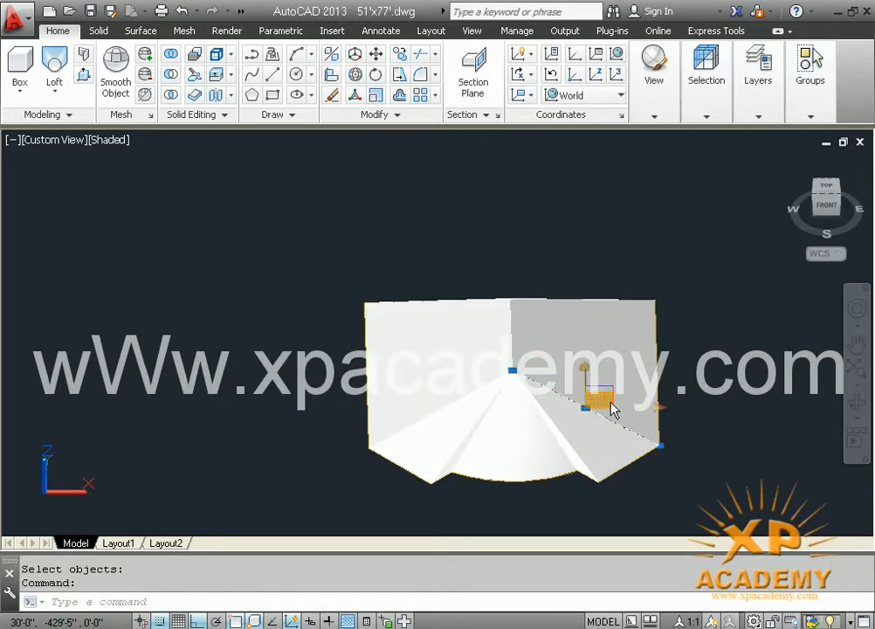
text(m)
key(Return)
key(Escape)
Move the joined roof surface horizontally along the X axis, clear of its construction lines
text(m)
key(Return)
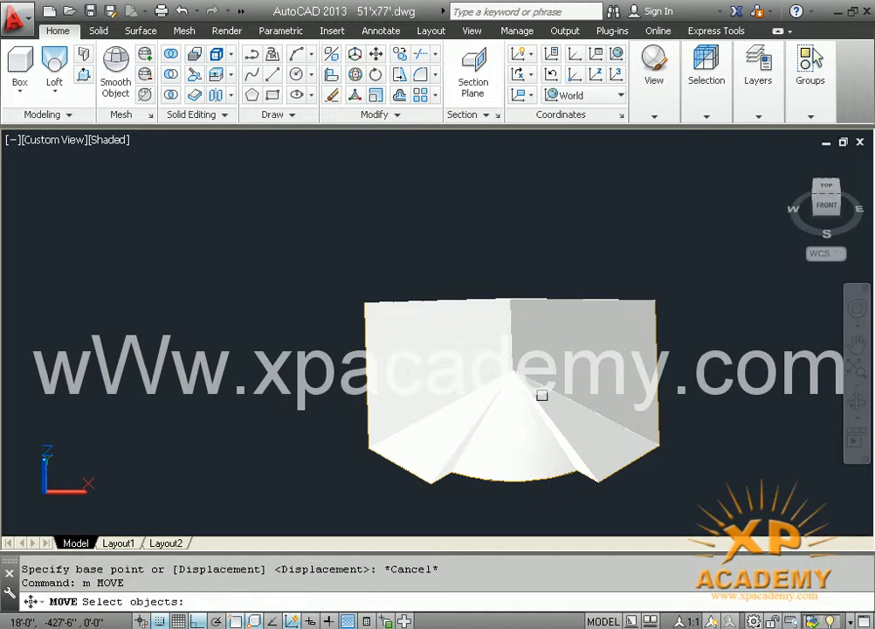
click(479, 363)
key(Return)
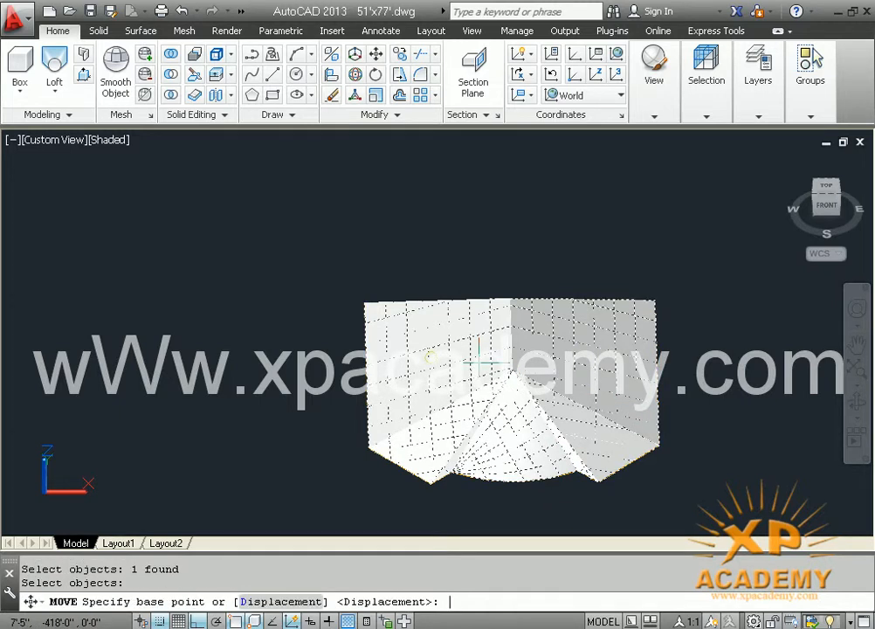
click(429, 356)
scroll(541, 360, down, 3)
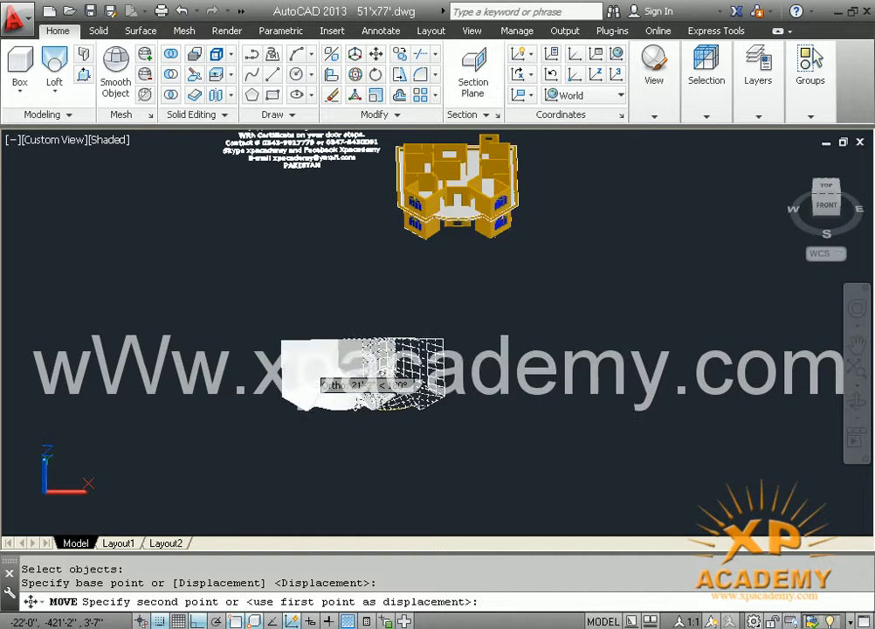
click(584, 360)
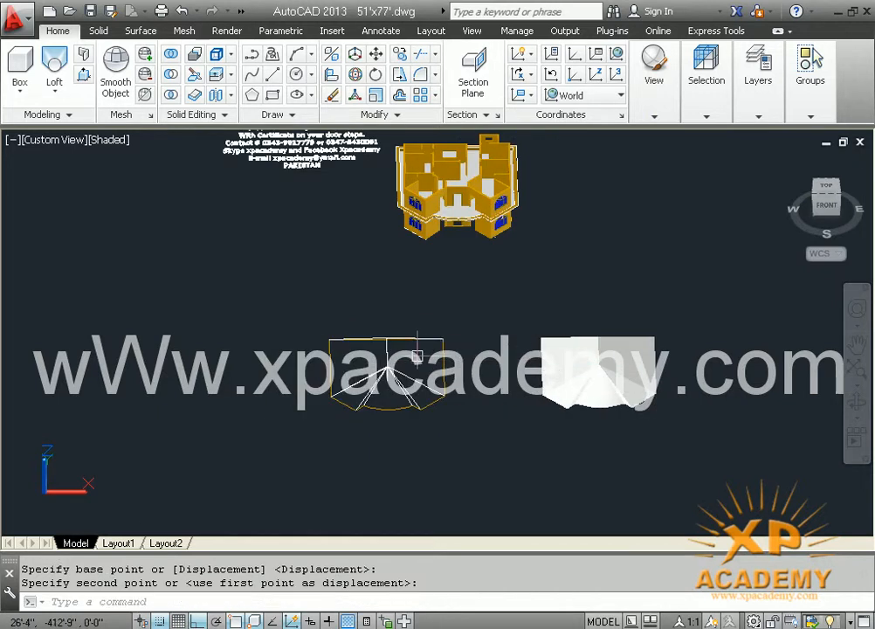
key(Escape)
click(464, 329)
click(306, 435)
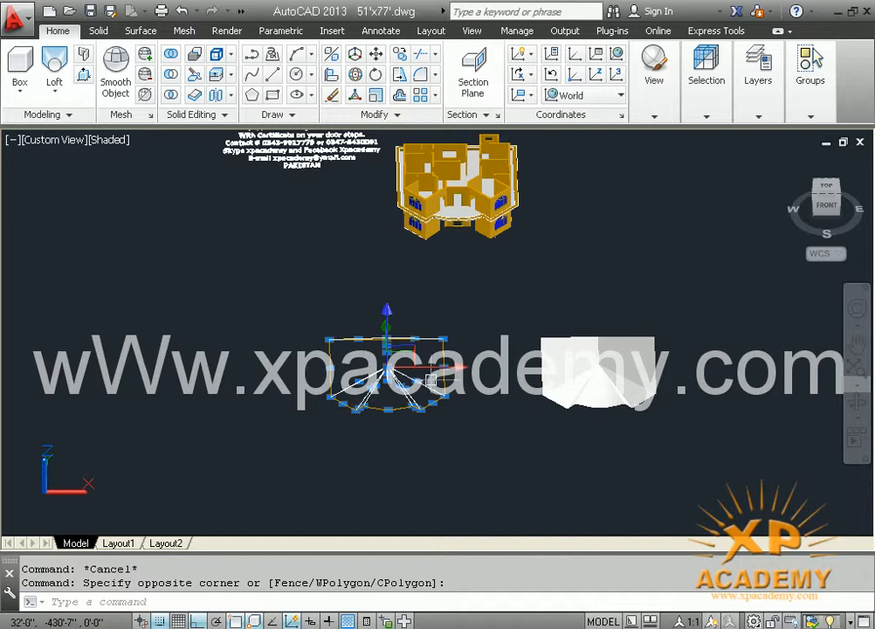
click(456, 366)
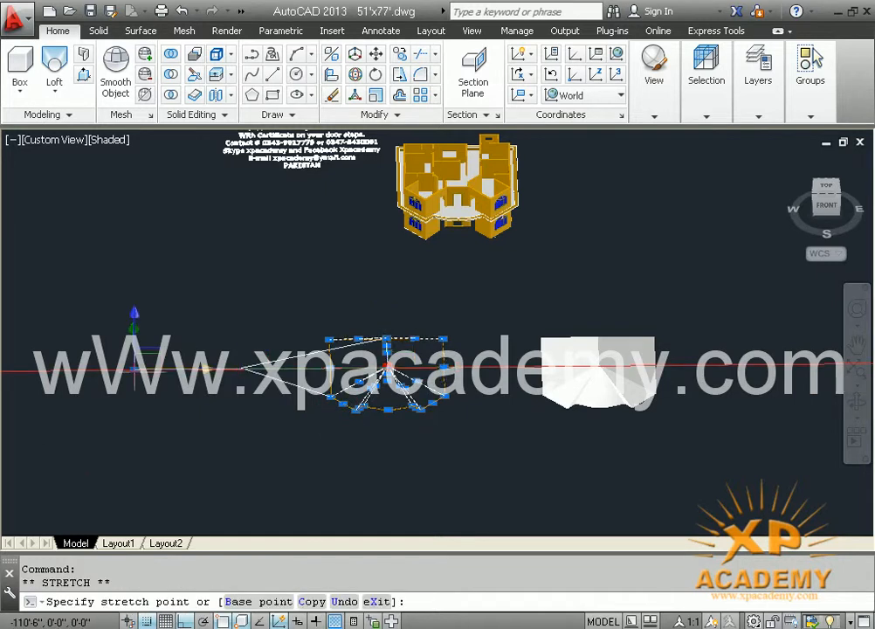
key(Escape)
key(Escape)
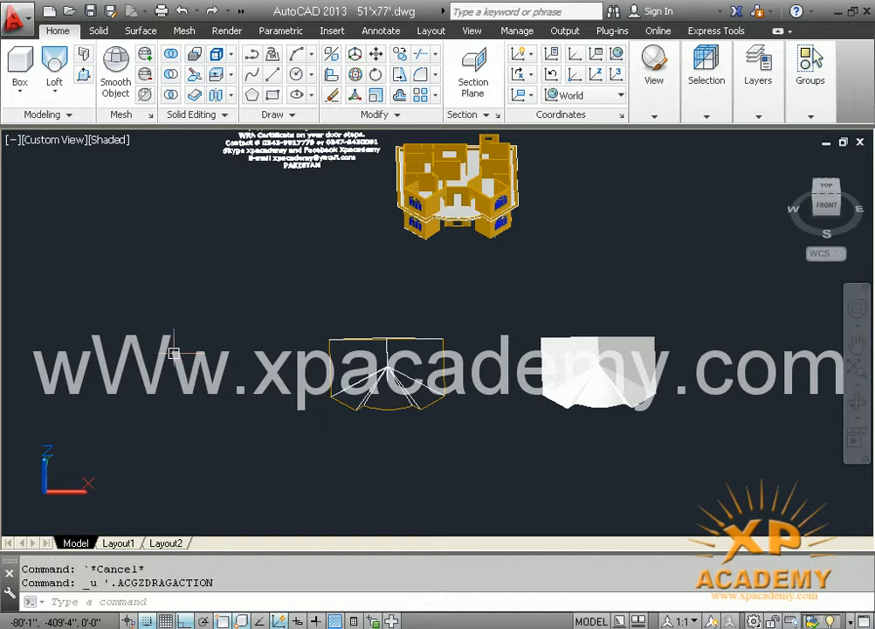
Erase all the leftover roof construction lines and outlines beside the joined roof
click(465, 299)
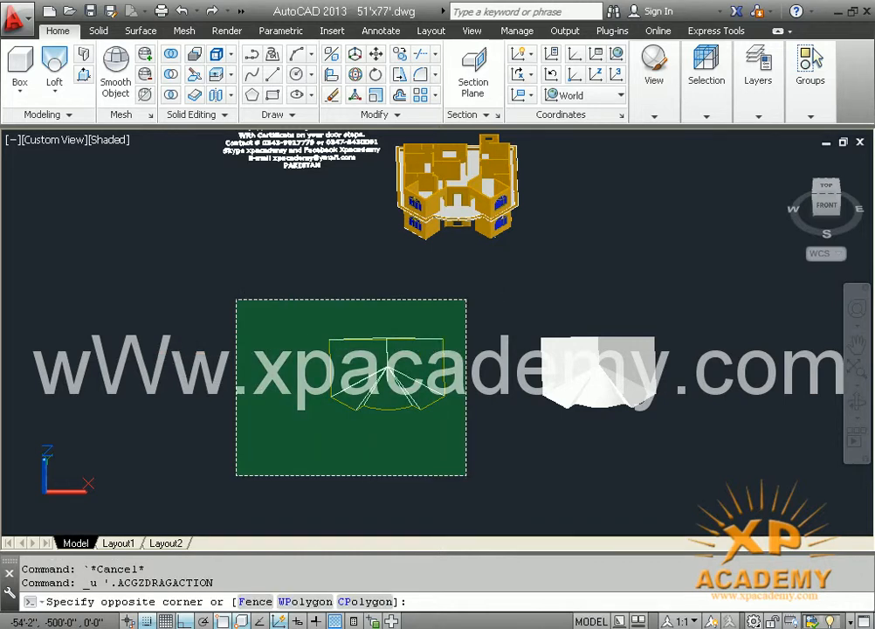
click(233, 478)
key(Delete)
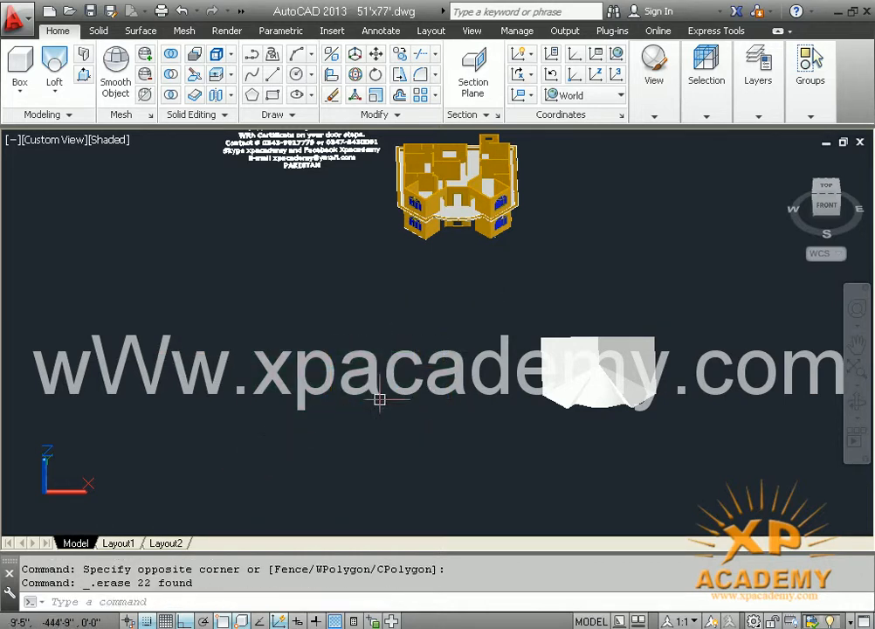
Move the joined roof by its rear right eave corner onto the matching lower corner of the slab between the two storeys
shift+middle_drag(397, 387, 220, 355)
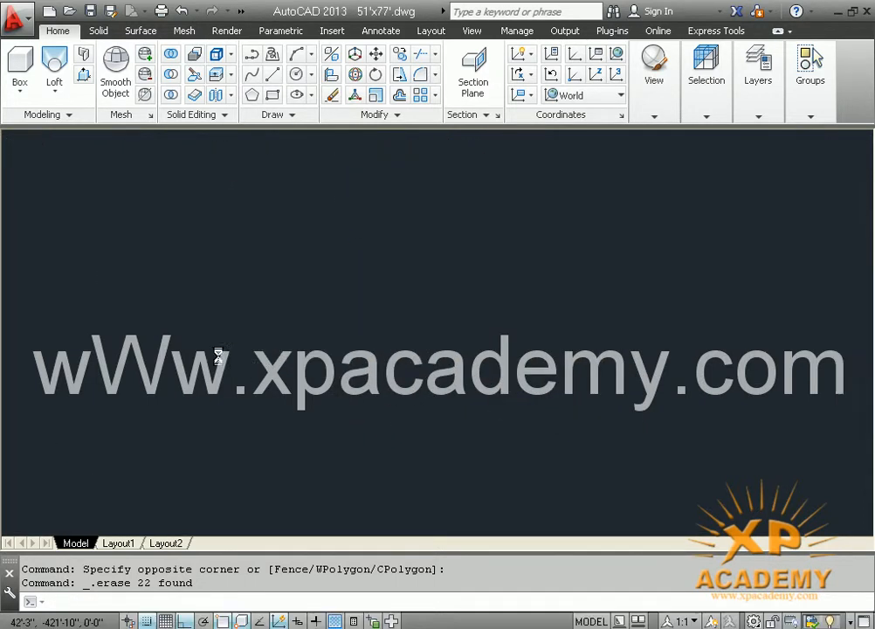
scroll(215, 307, up, 8)
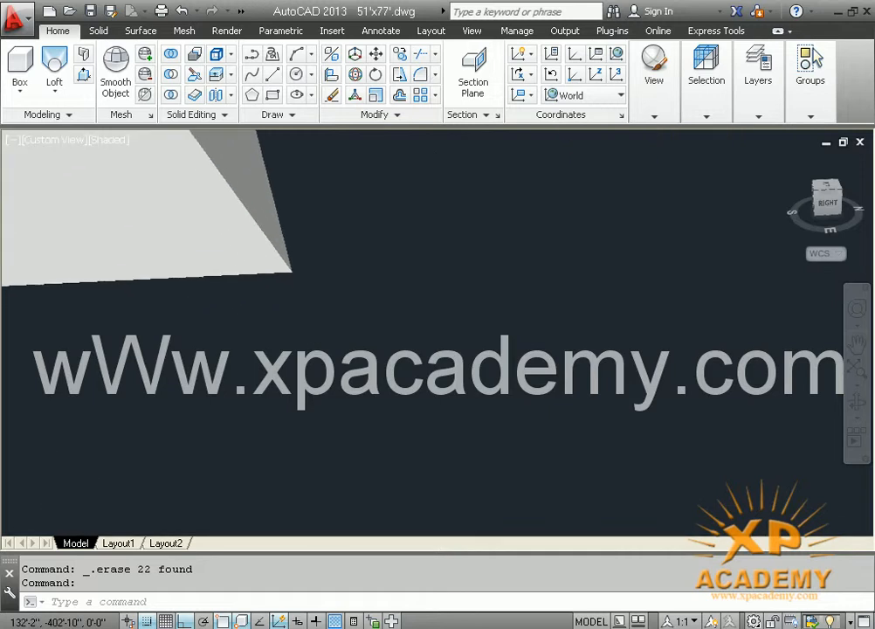
middle_drag(310, 277, 291, 311)
key(Return)
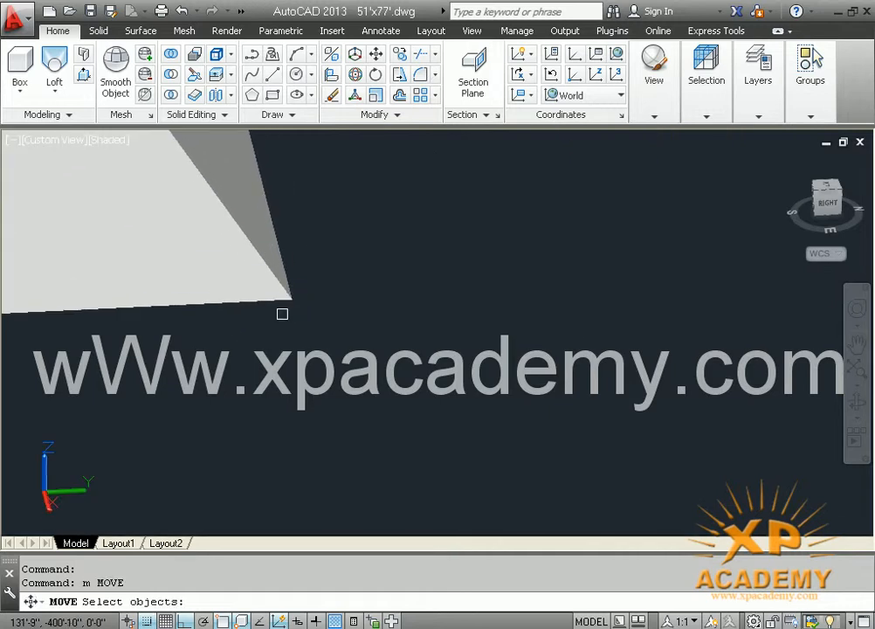
click(293, 288)
key(Return)
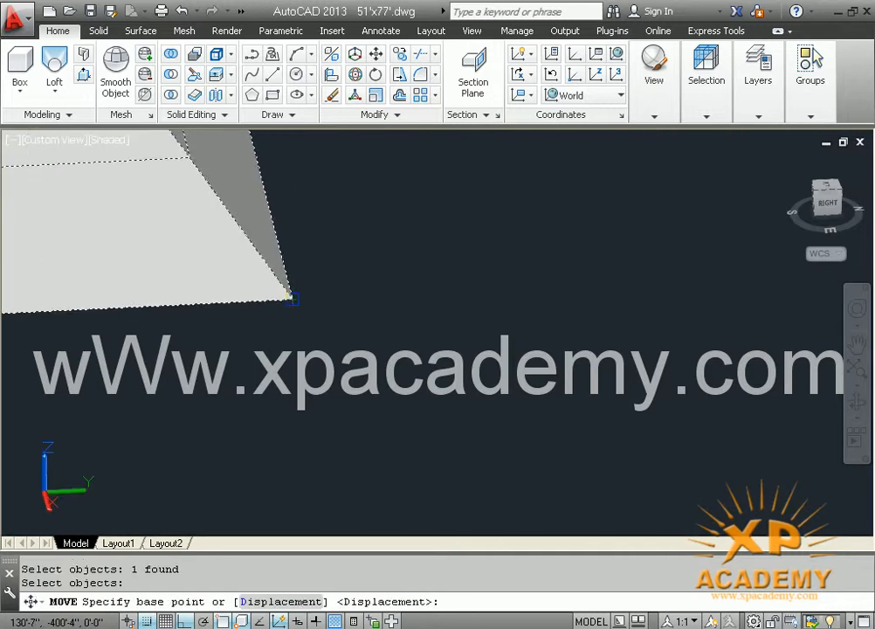
click(293, 299)
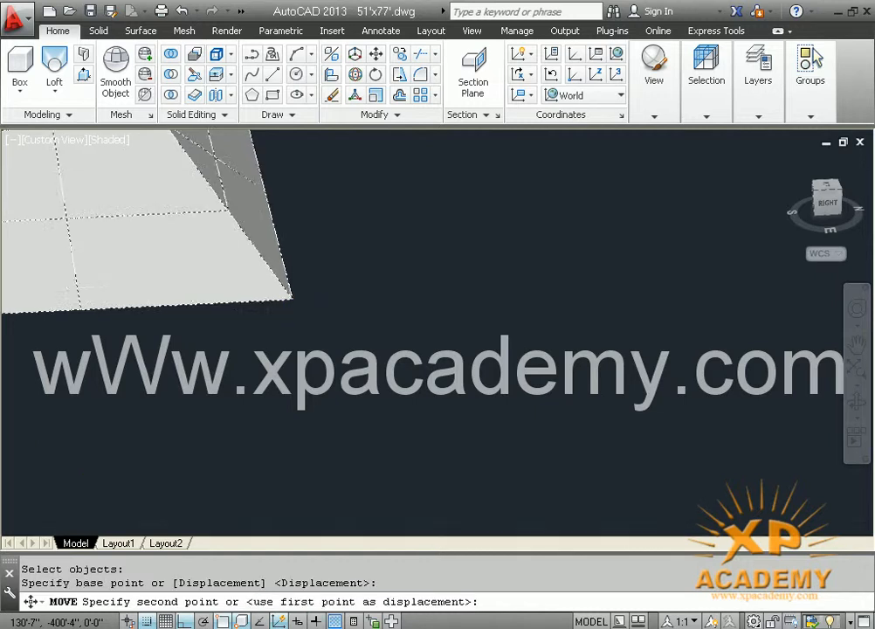
scroll(294, 299, down, 5)
middle_drag(420, 273, 81, 381)
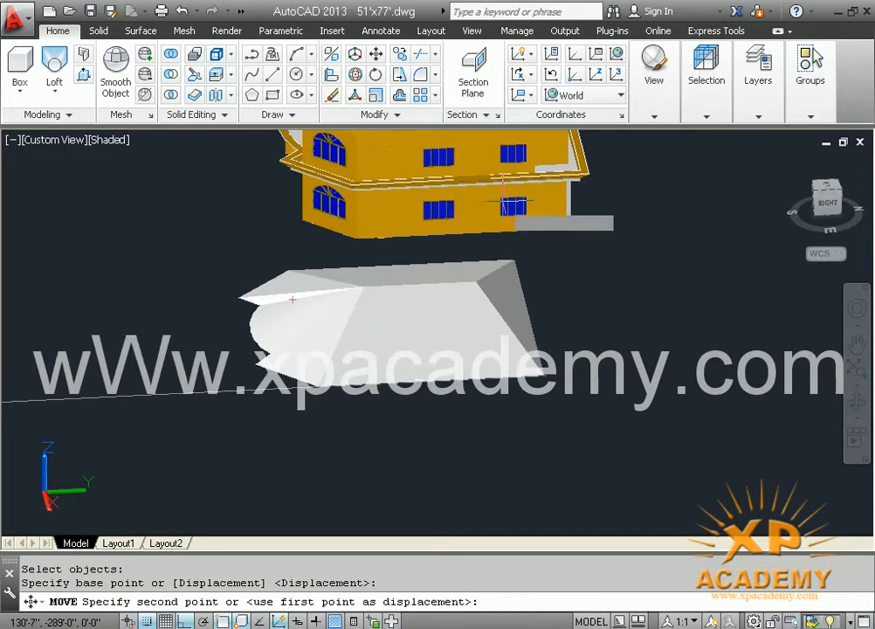
scroll(611, 163, up, 3)
scroll(596, 180, up, 5)
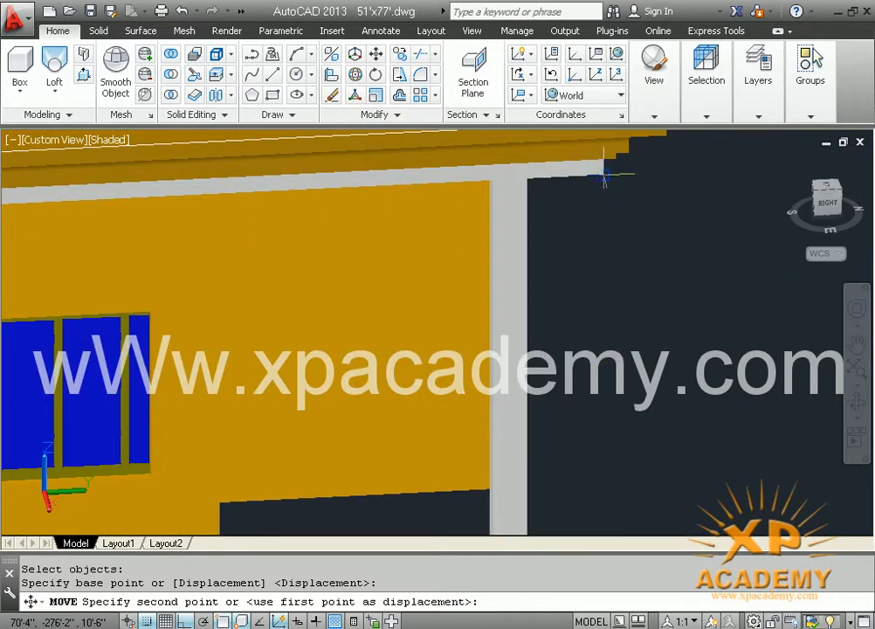
click(607, 174)
Move the roof straight up along the Z axis by 10'6" from the slab corner, onto the upper-storey walls
scroll(598, 210, down, 6)
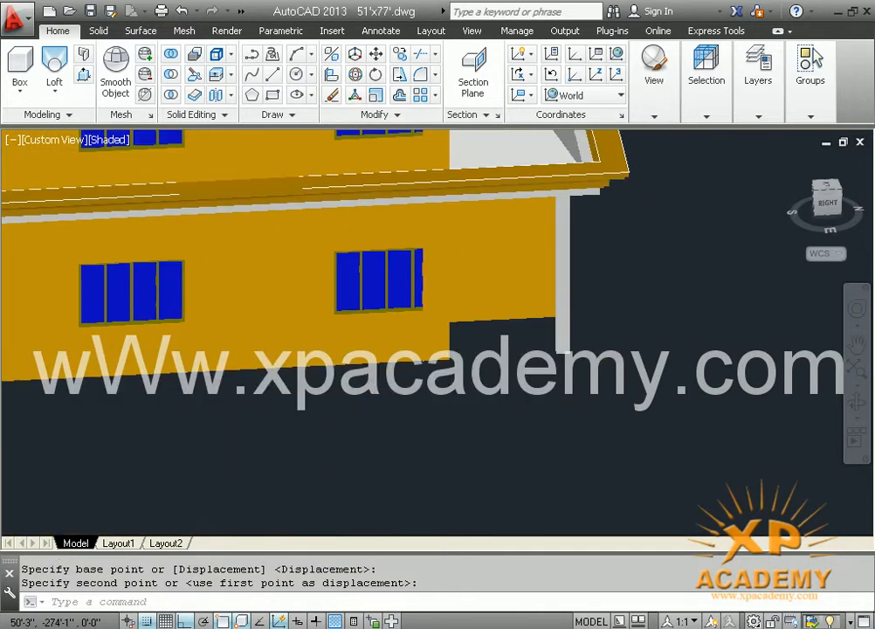
middle_drag(598, 226, 575, 357)
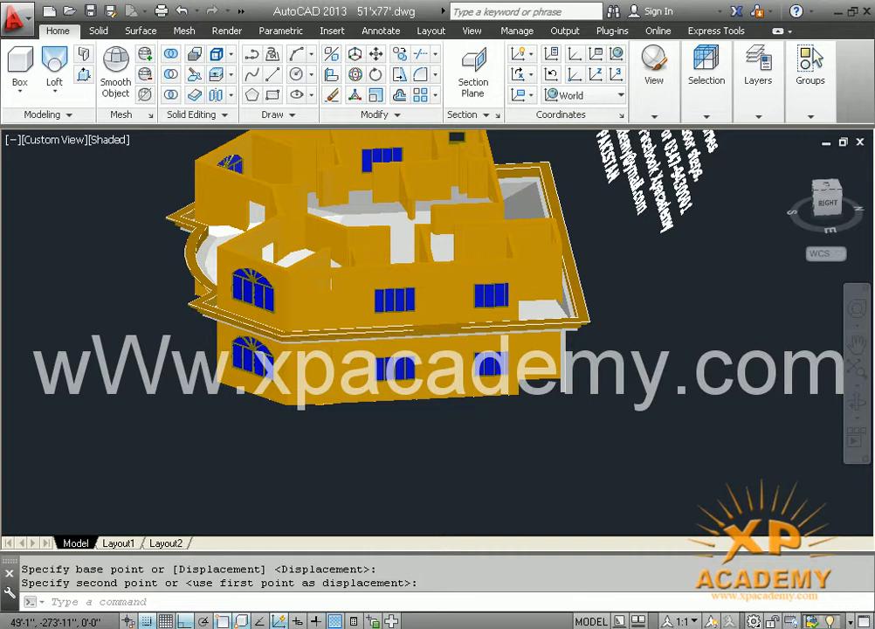
scroll(568, 359, up, 2)
scroll(563, 334, up, 6)
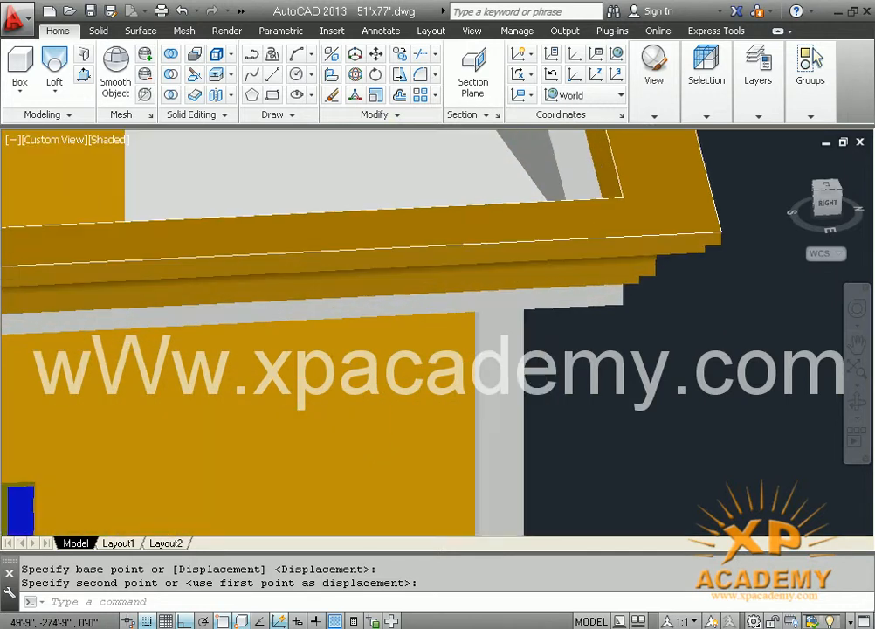
middle_drag(567, 336, 597, 358)
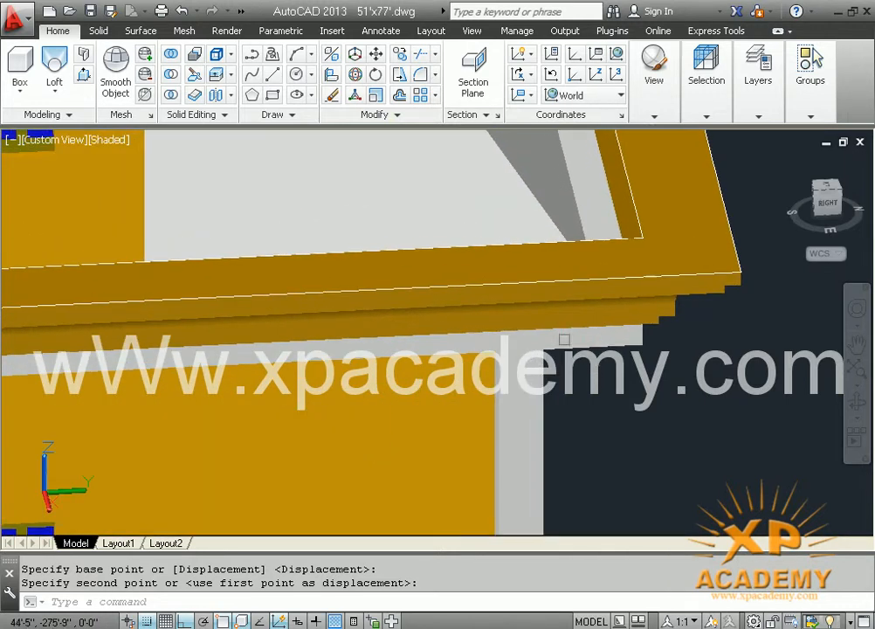
key(Escape)
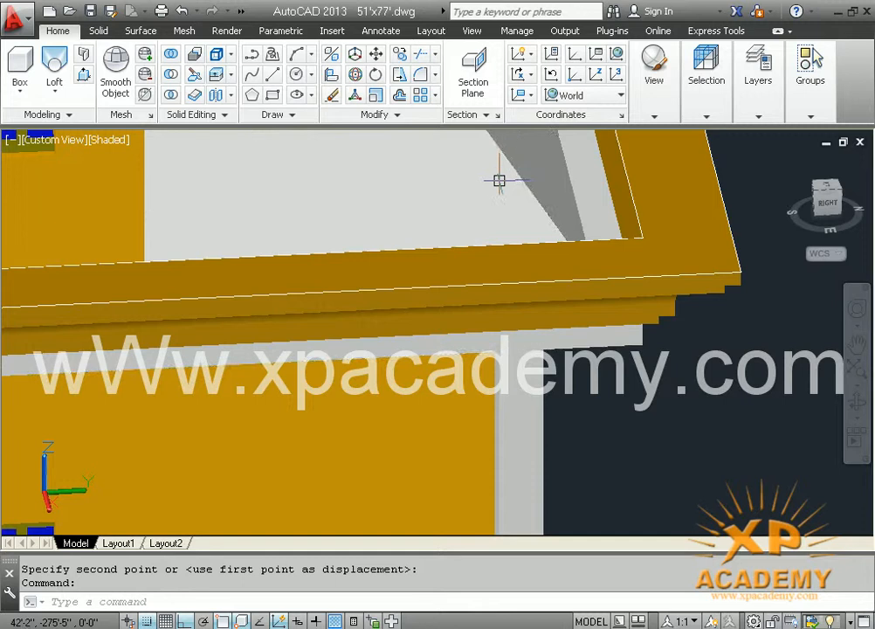
key(Escape)
text(m)
key(Return)
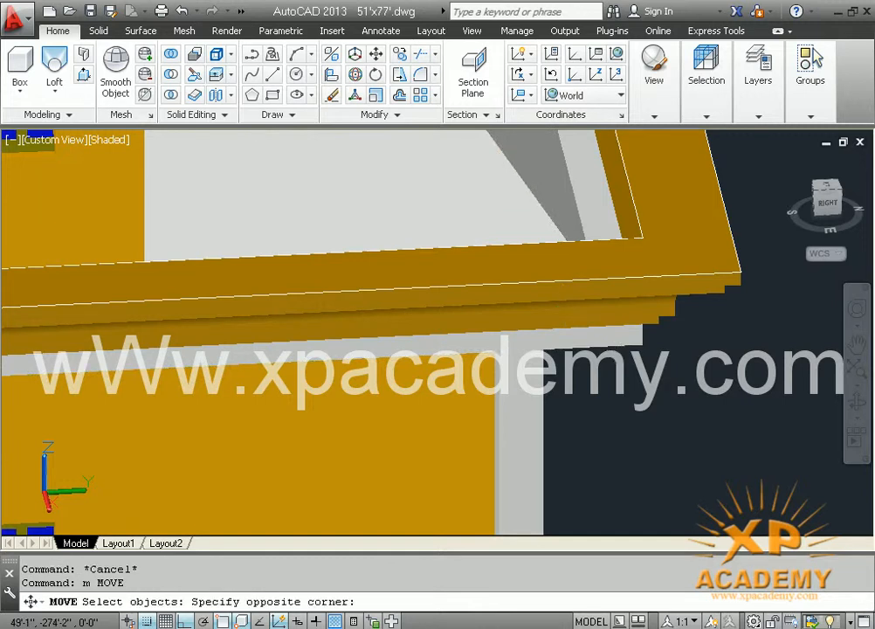
click(621, 356)
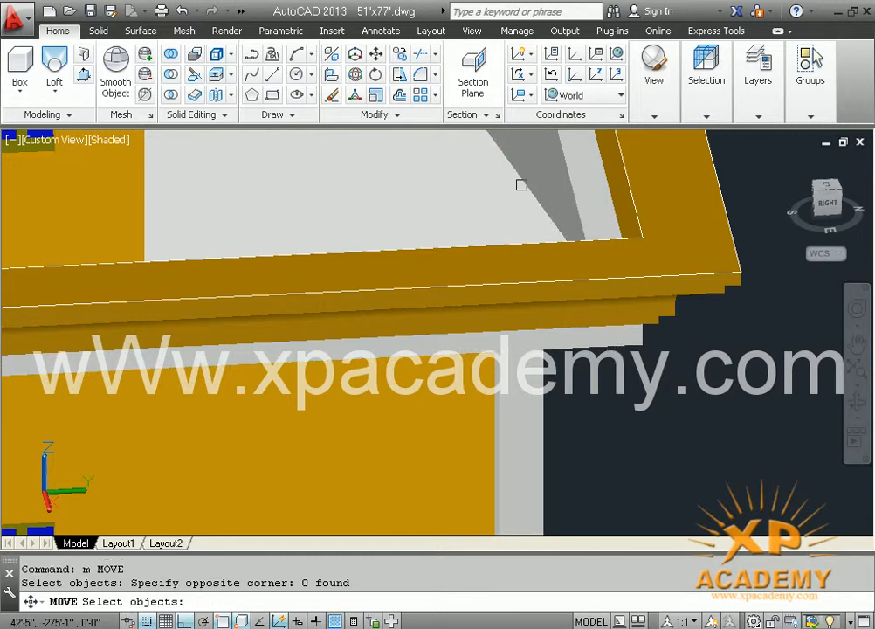
click(642, 329)
key(Return)
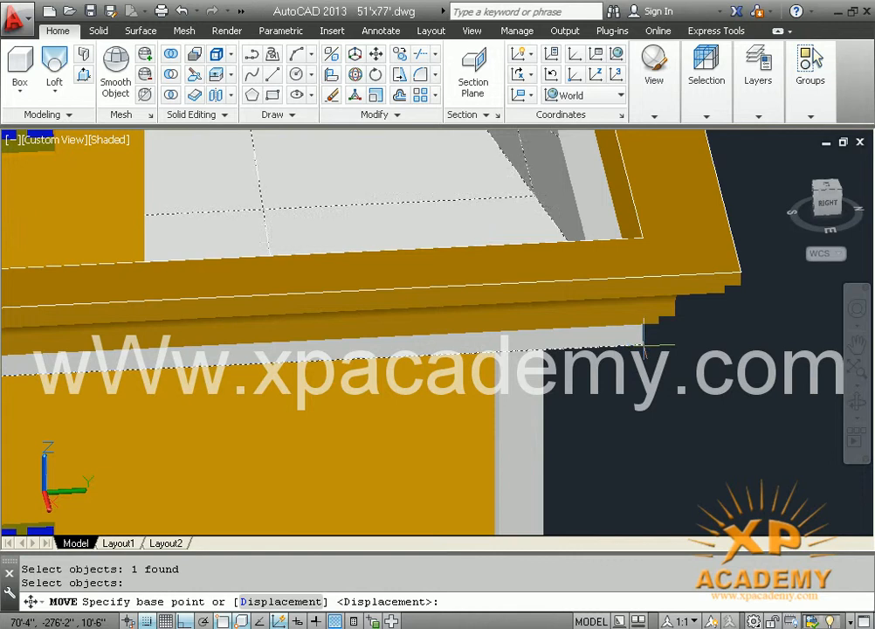
click(644, 348)
scroll(642, 350, down, 5)
middle_drag(638, 370, 640, 467)
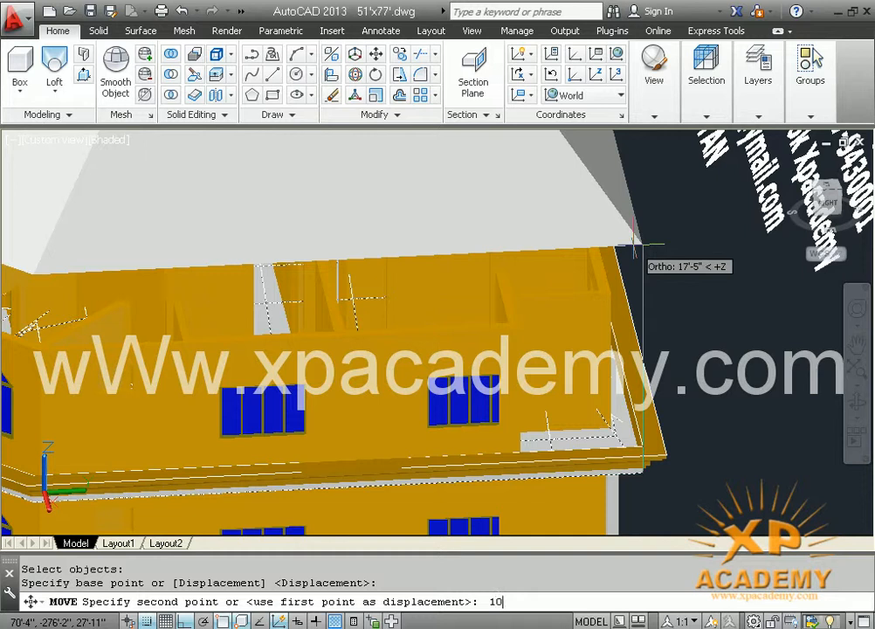
text(10'6)
key(Return)
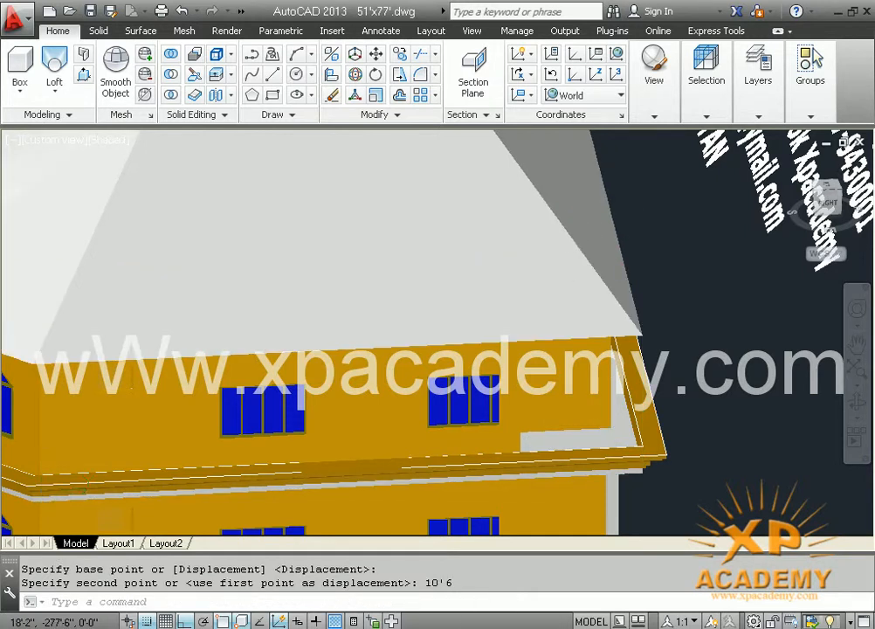
Examine how the raised roof sits on the upper-storey walls, from below the front and from the left side
scroll(538, 284, down, 5)
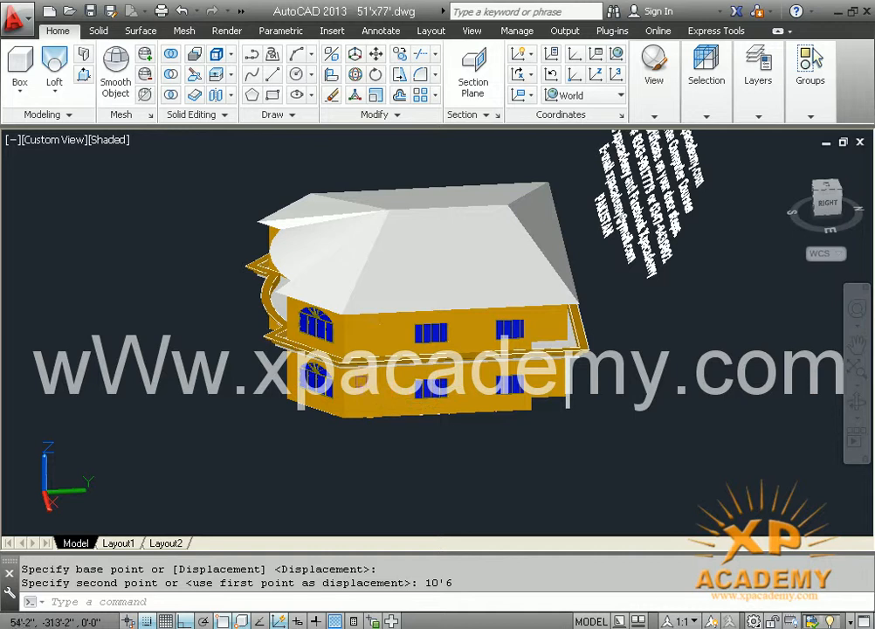
shift+middle_drag(268, 405, 412, 308)
middle_drag(390, 244, 397, 344)
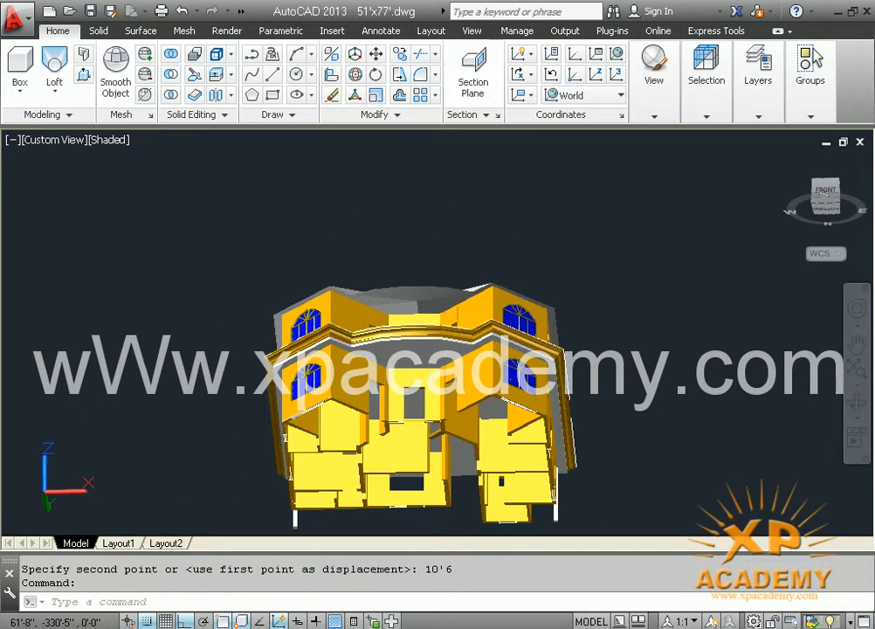
scroll(400, 297, up, 10)
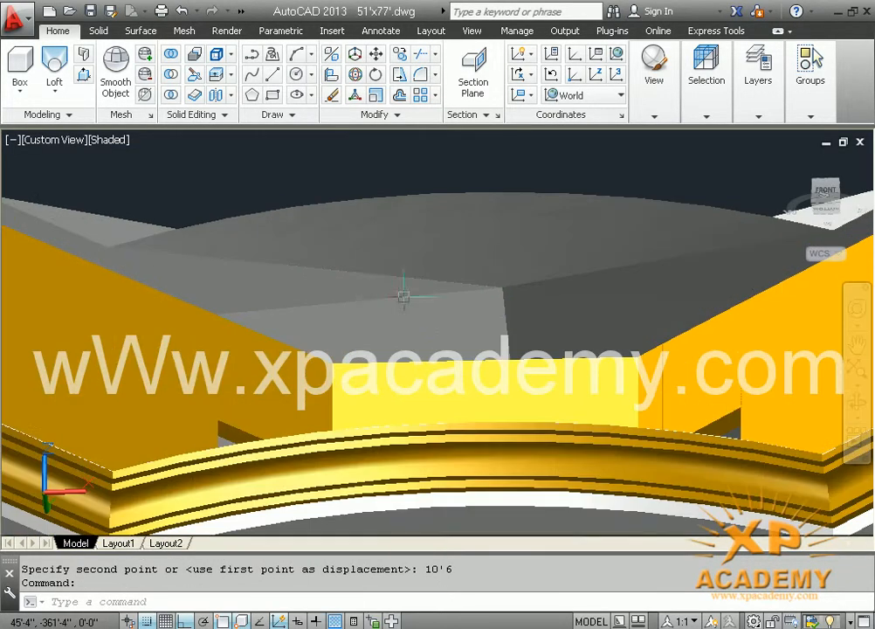
shift+middle_drag(435, 316, 514, 428)
scroll(431, 386, down, 5)
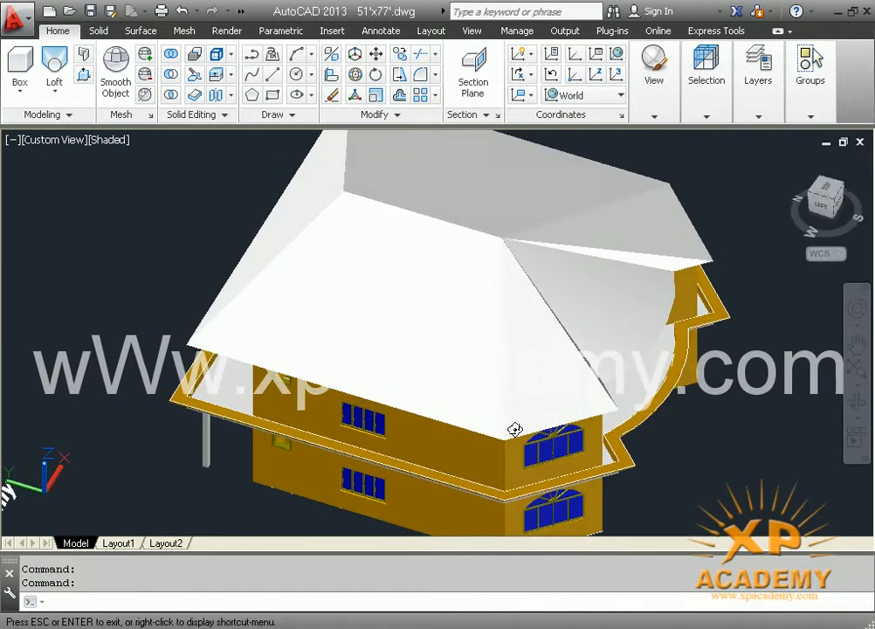
Copy the slab between the two storeys straight up by 10'6" from its rear left corner, to sit under the roof
shift+middle_drag(323, 371, 416, 279)
scroll(412, 254, up, 4)
scroll(281, 272, up, 3)
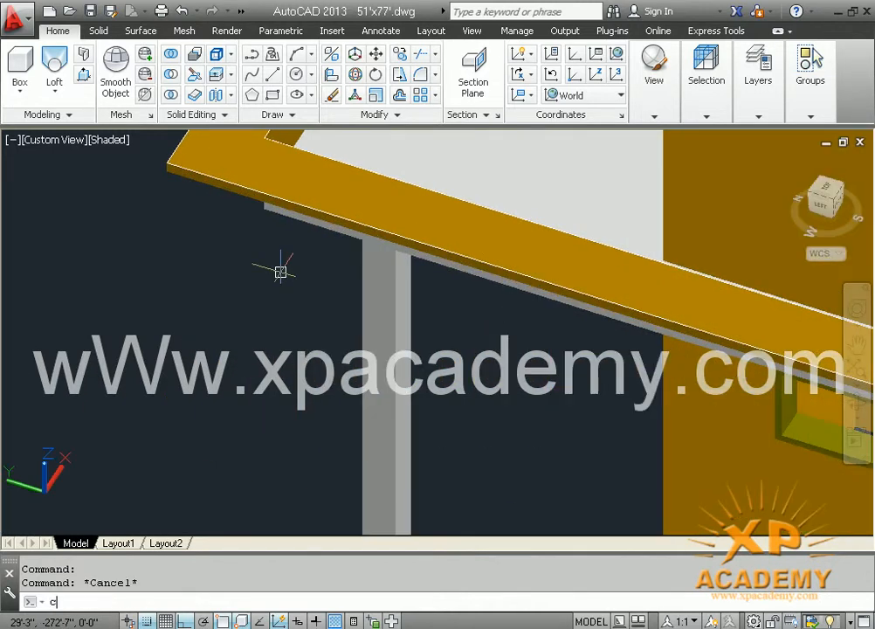
text(o)
key(Return)
click(267, 216)
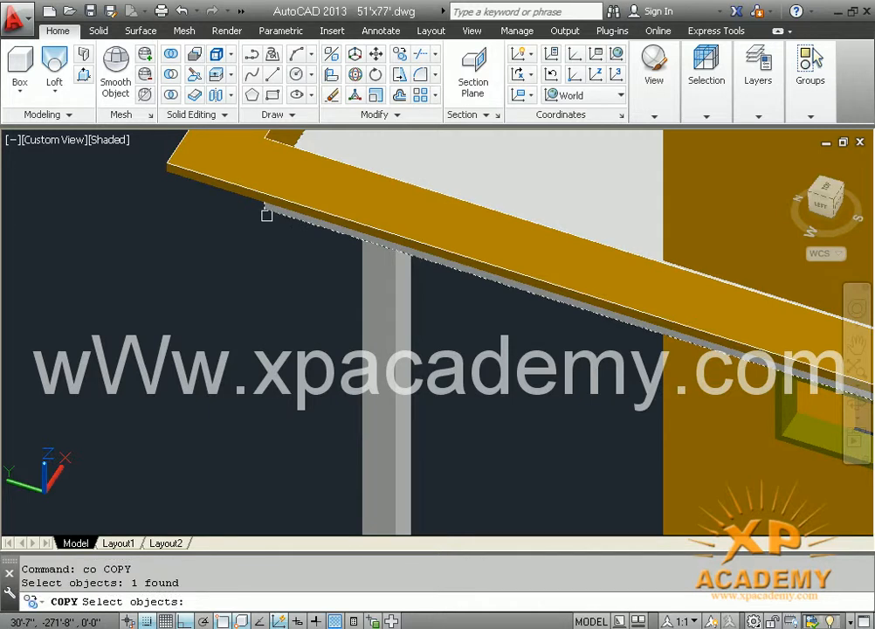
key(Return)
click(262, 208)
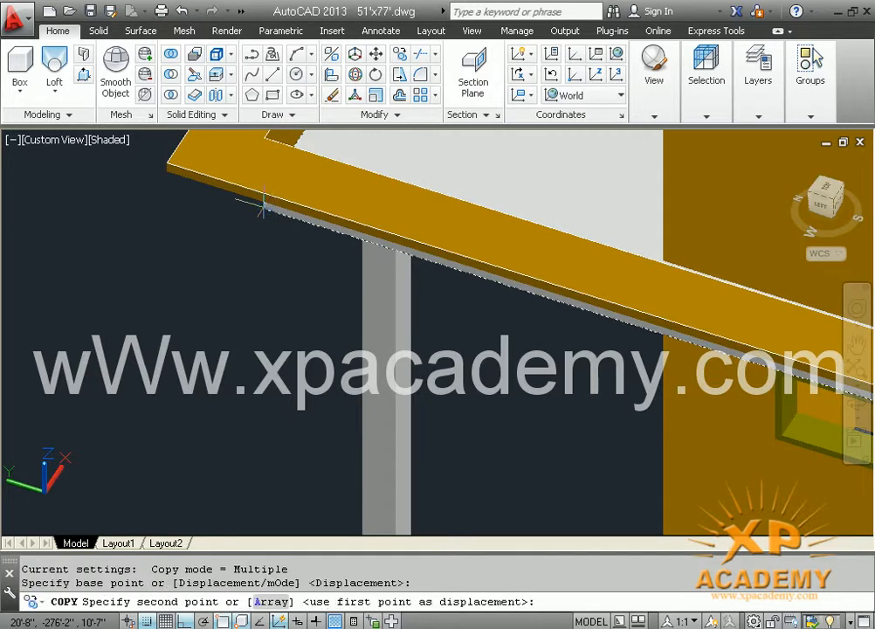
scroll(256, 329, down, 2)
middle_drag(256, 328, 247, 411)
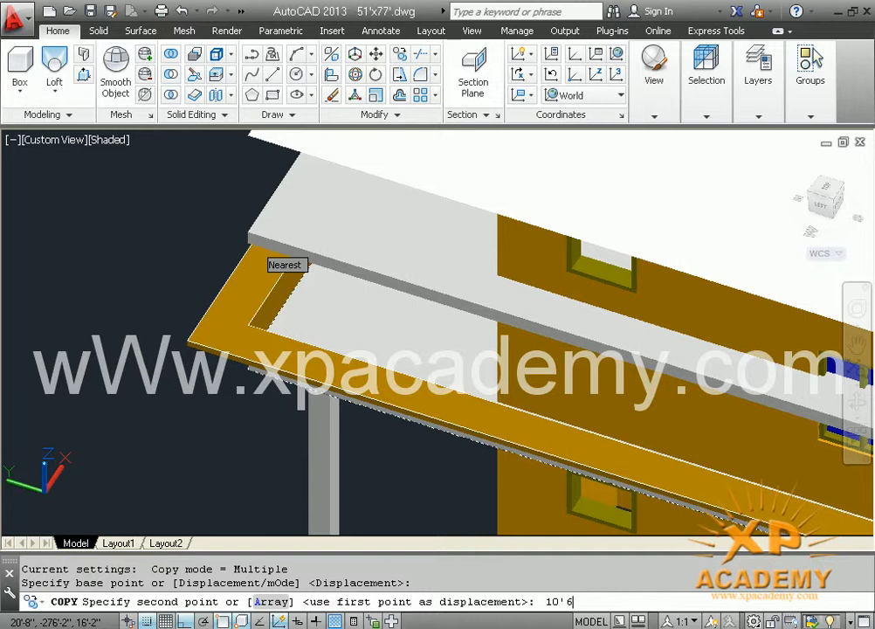
key(Return)
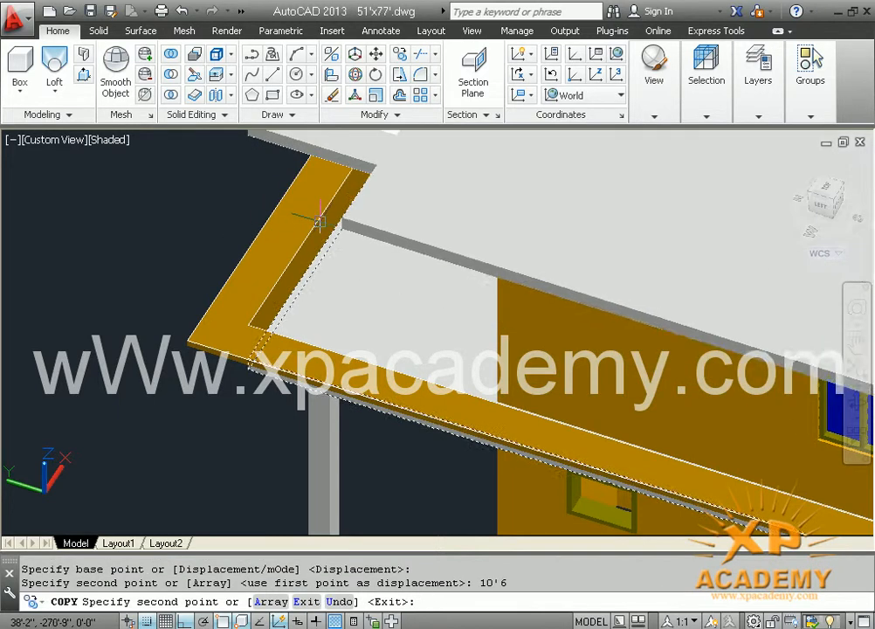
scroll(319, 220, down, 5)
middle_drag(493, 252, 213, 385)
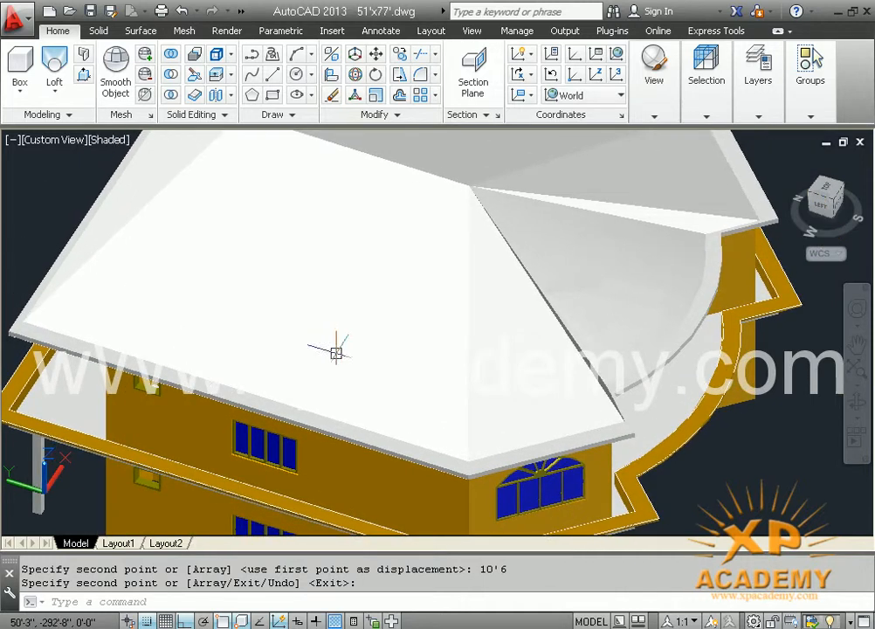
key(Escape)
text(ls)
key(Return)
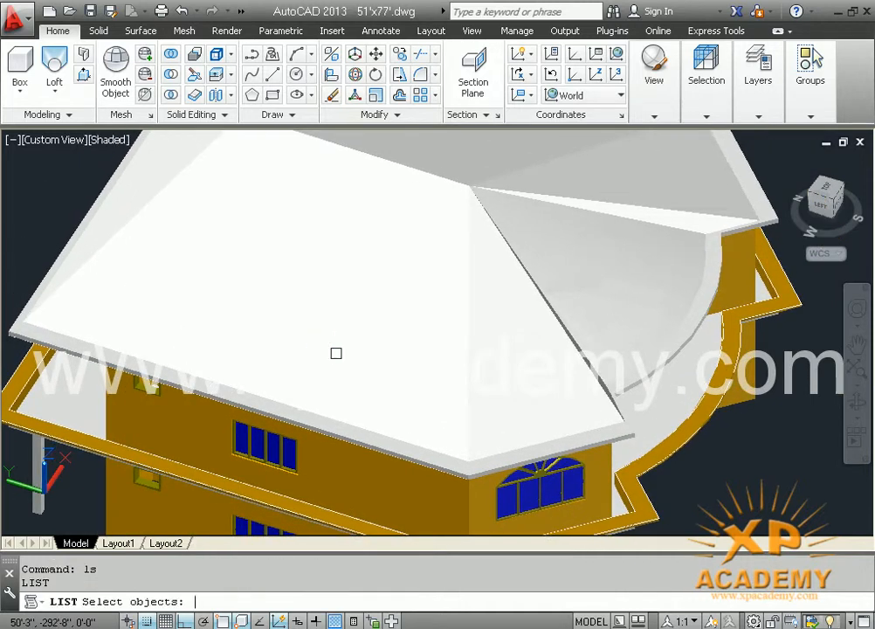
key(Escape)
key(Escape)
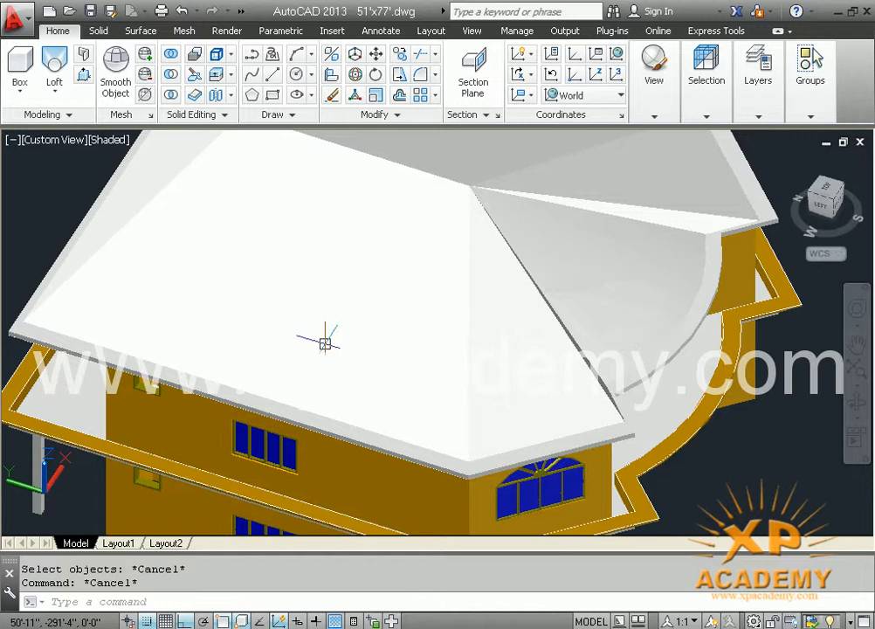
key(Escape)
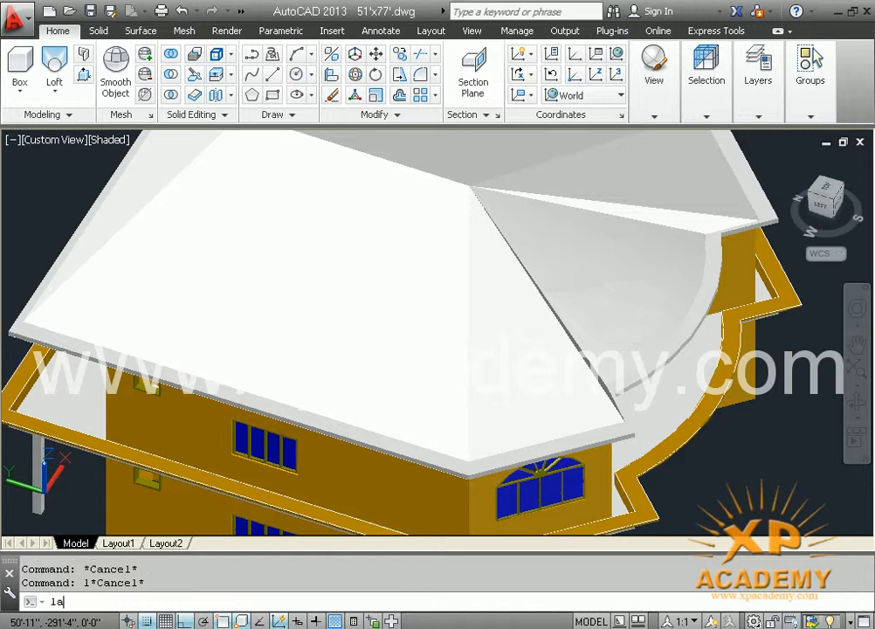
text(la)
key(Return)
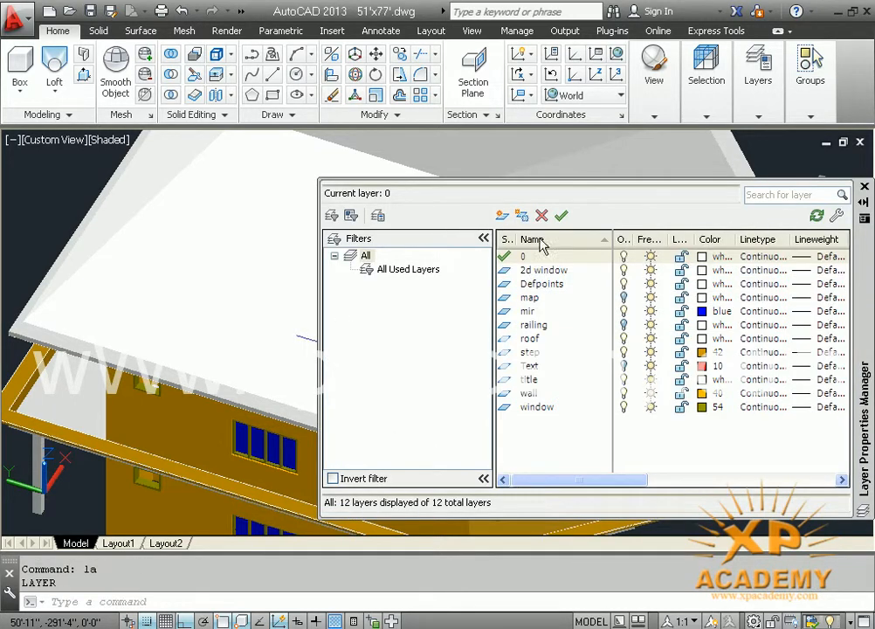
click(863, 189)
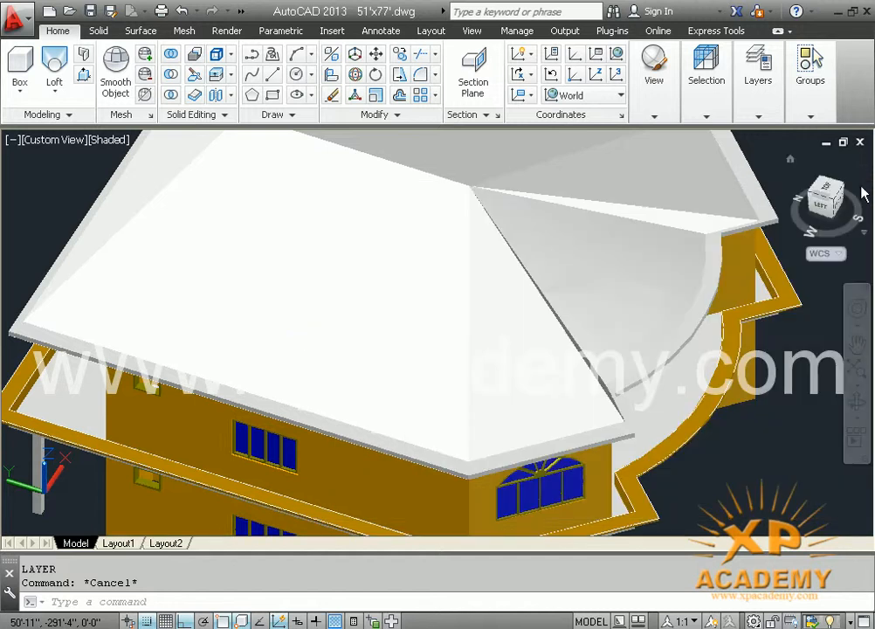
Assign the roof surface on the upper-storey walls to the roof layer
click(309, 137)
click(712, 118)
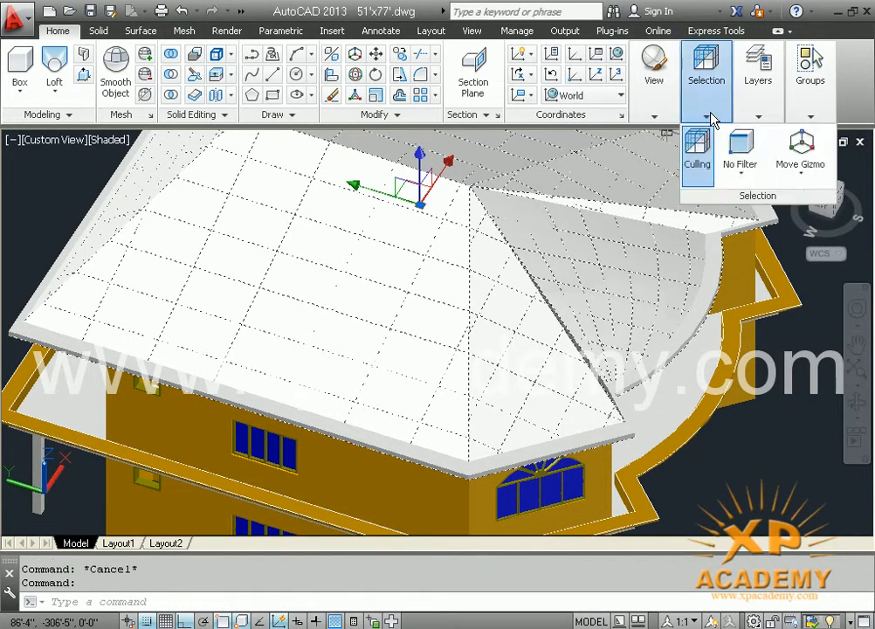
mouse_move(757, 117)
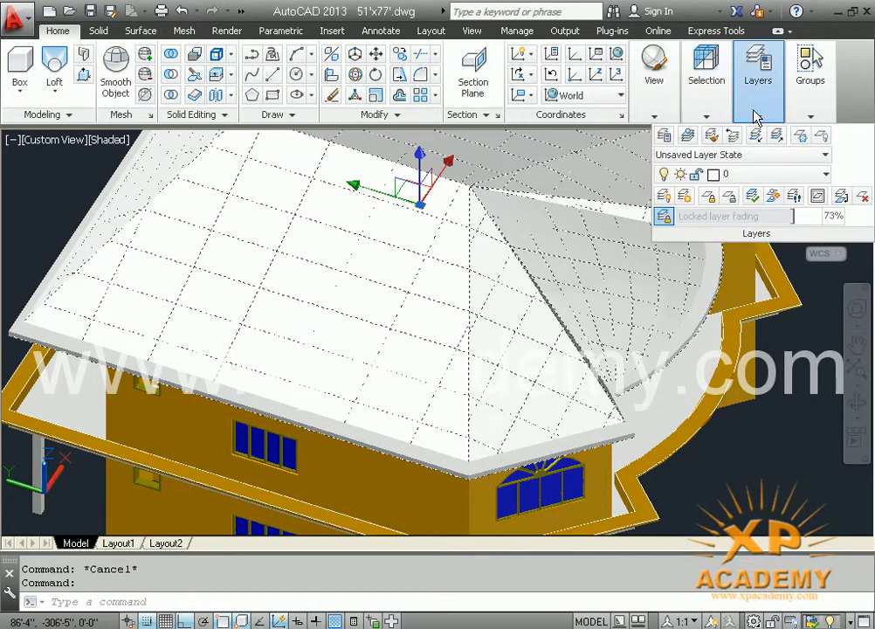
click(750, 178)
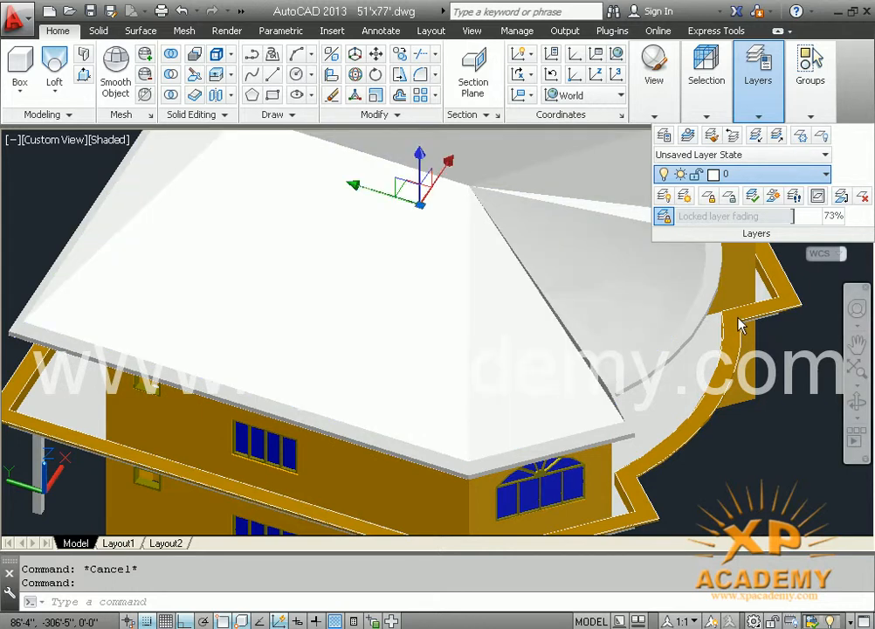
click(739, 325)
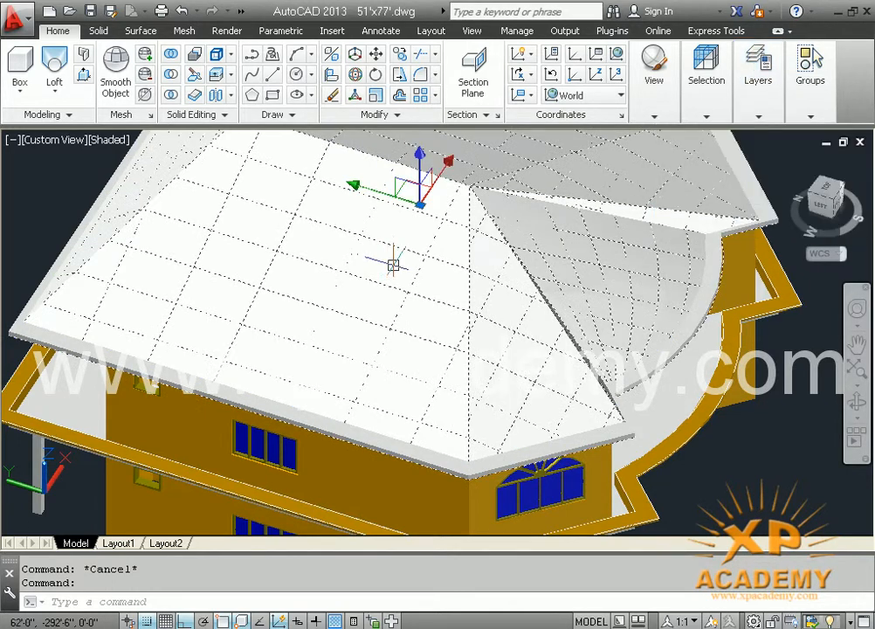
Set the roof surface's colour property to Red
middle_drag(393, 264, 386, 298)
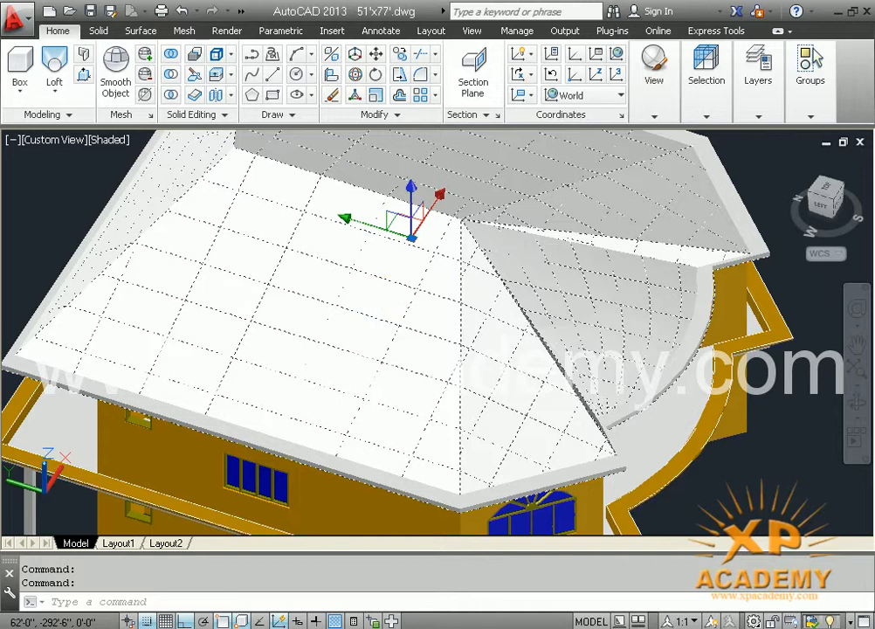
key(ctrl+1)
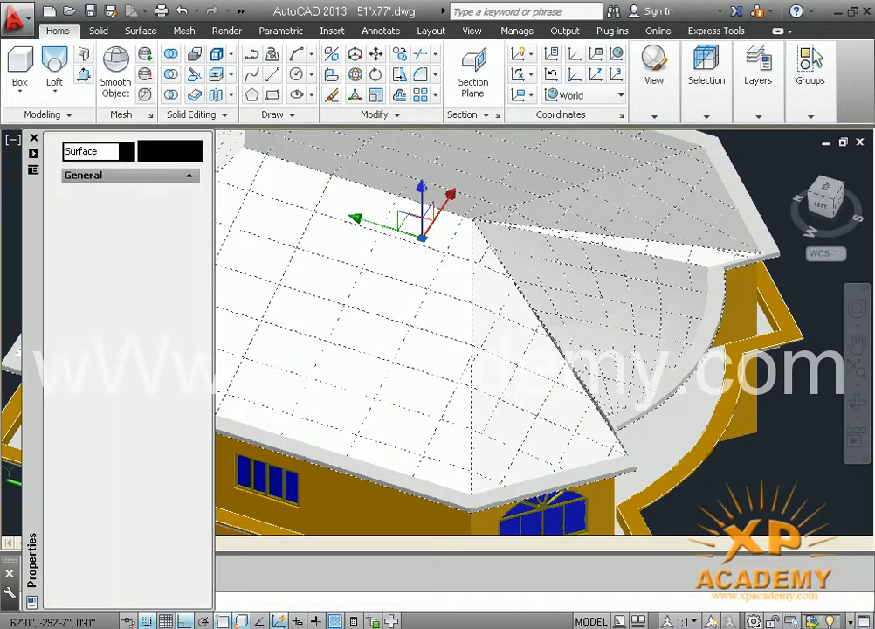
key(ctrl+1)
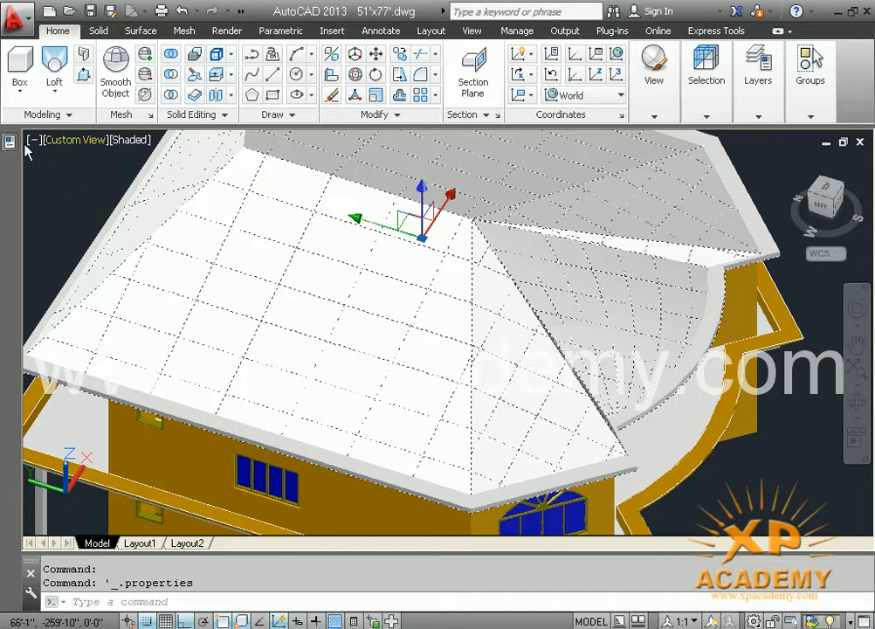
mouse_move(17, 148)
click(168, 195)
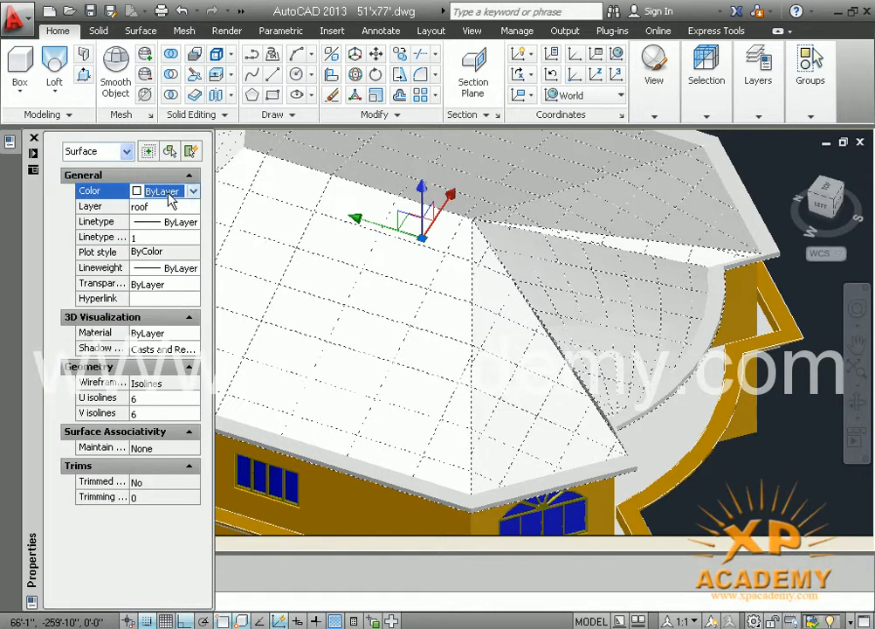
click(192, 193)
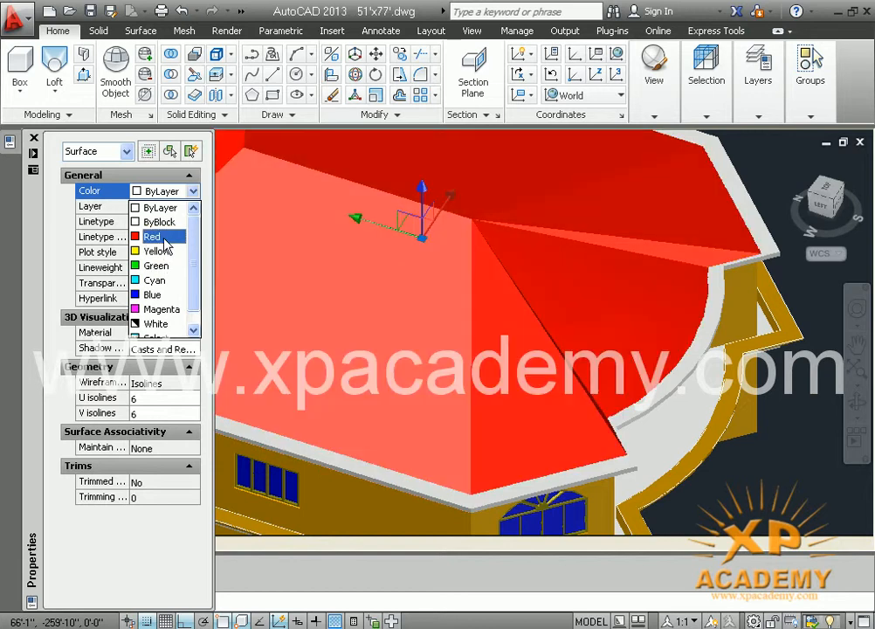
click(33, 140)
click(33, 138)
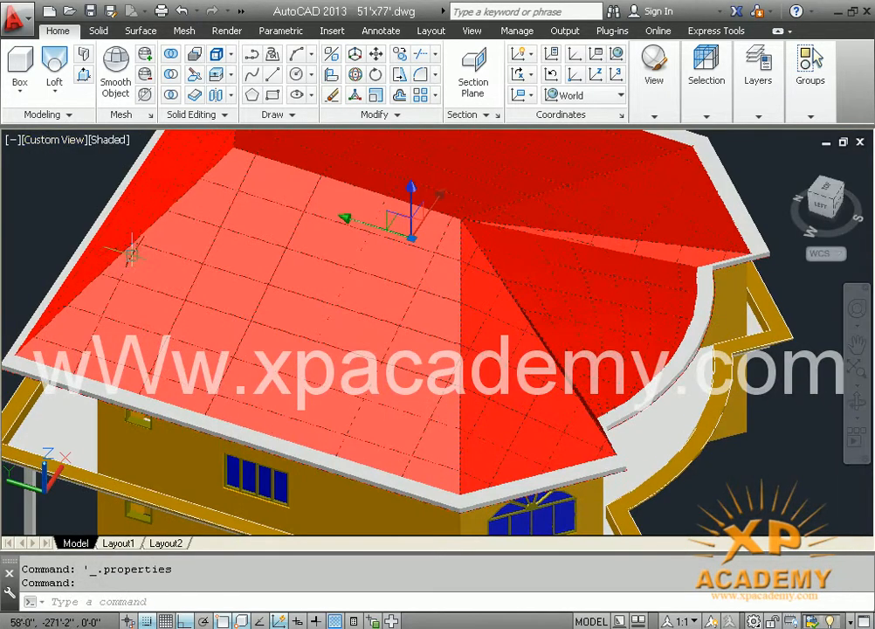
Examine the house with its red roof from the front and both front corners
middle_drag(670, 421, 638, 403)
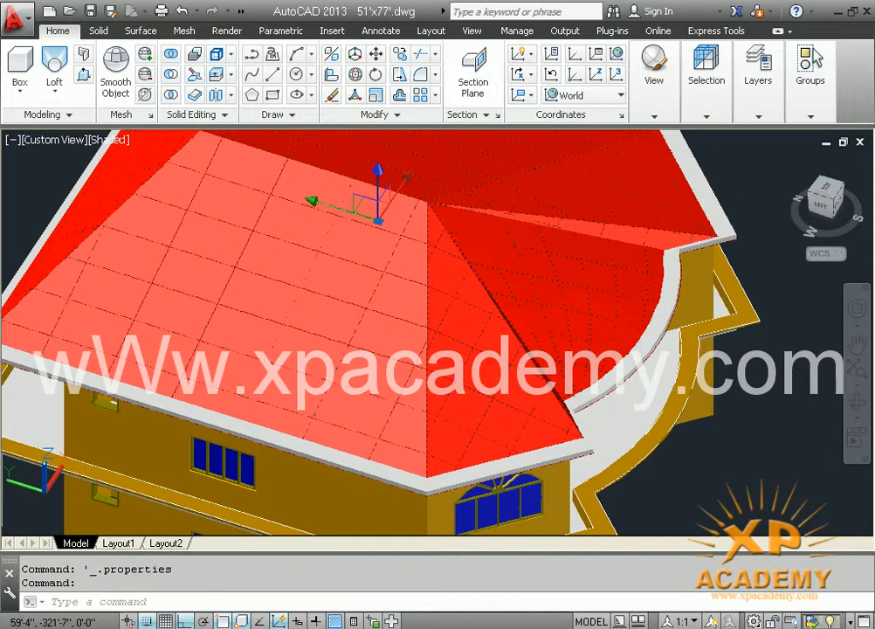
scroll(649, 404, down, 2)
shift+middle_drag(604, 420, 535, 382)
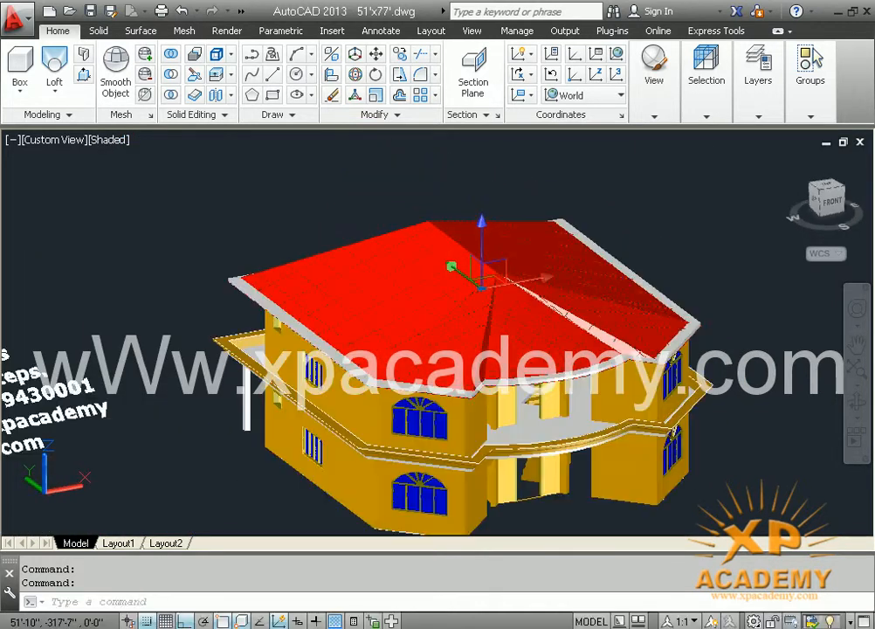
middle_drag(617, 437, 584, 368)
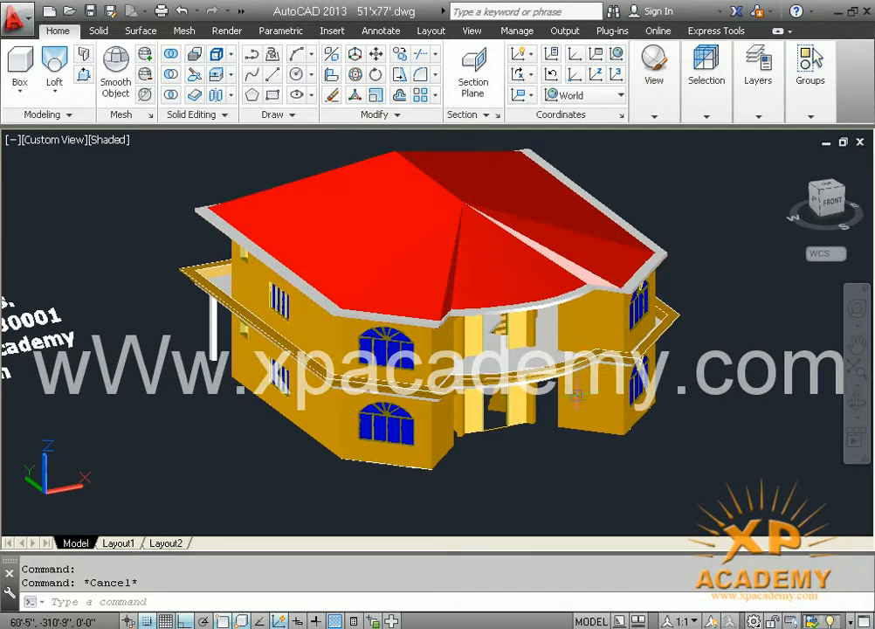
mouse_move(554, 422)
shift+middle_down()
mouse_move(553, 400)
mouse_move(534, 378)
mouse_move(335, 401)
mouse_move(411, 431)
mouse_move(777, 422)
mouse_move(125, 528)
mouse_move(432, 414)
mouse_move(229, 401)
mouse_move(680, 407)
mouse_move(619, 413)
mouse_move(225, 391)
mouse_move(387, 401)
mouse_move(543, 360)
mouse_move(554, 309)
mouse_move(267, 349)
mouse_move(339, 390)
mouse_move(427, 422)
mouse_move(571, 428)
shift+middle_up()
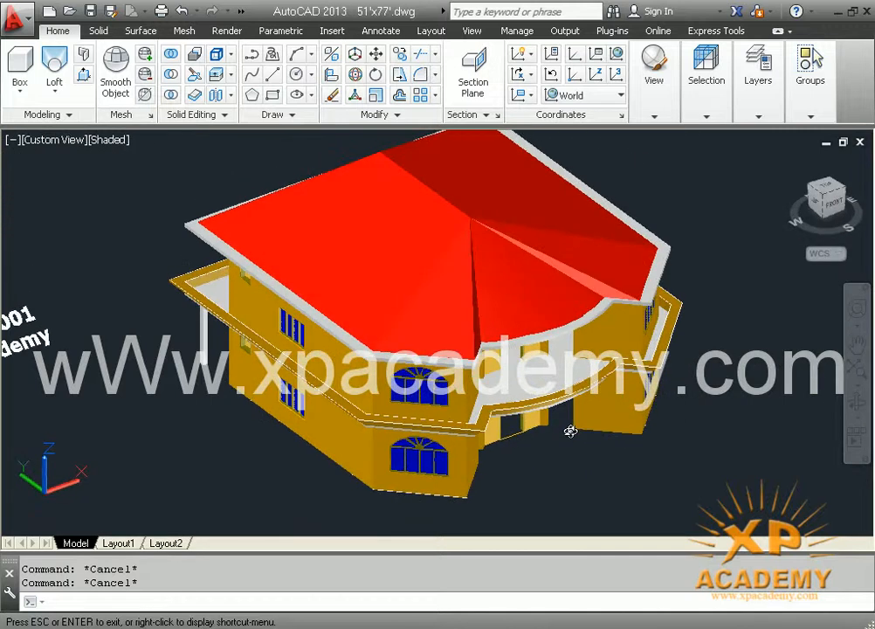
shift+middle_drag(472, 414, 469, 420)
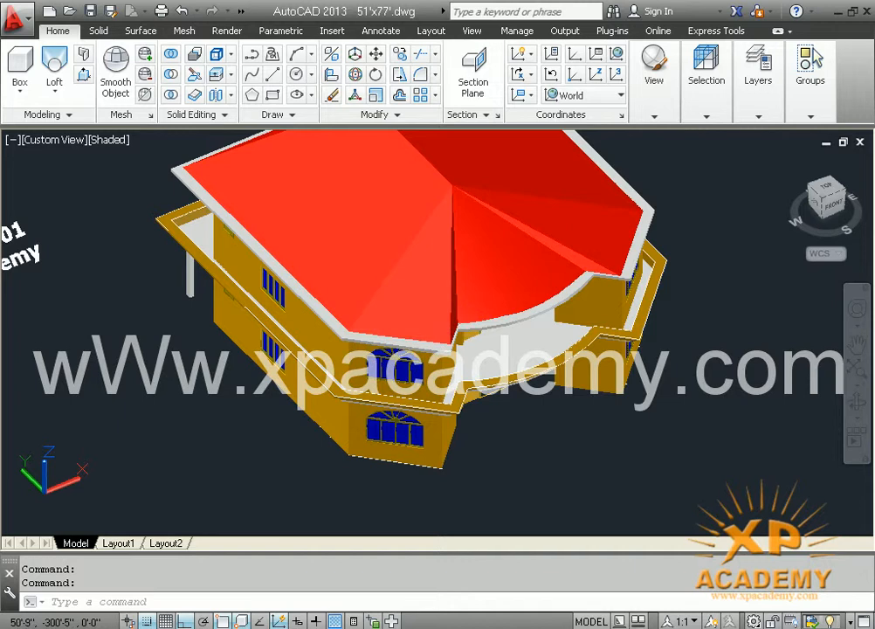
scroll(458, 310, up, 2)
shift+middle_drag(471, 353, 490, 365)
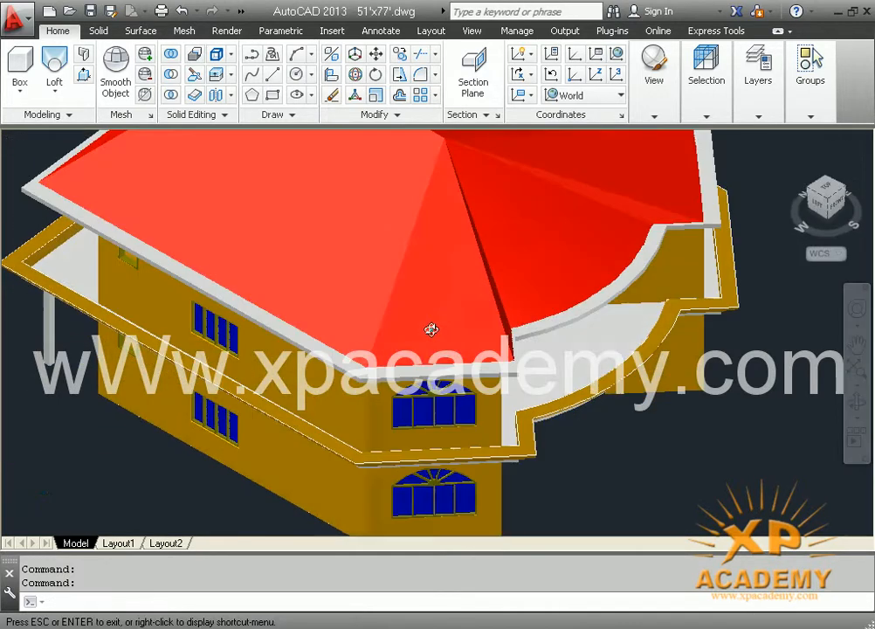
shift+middle_drag(430, 328, 360, 336)
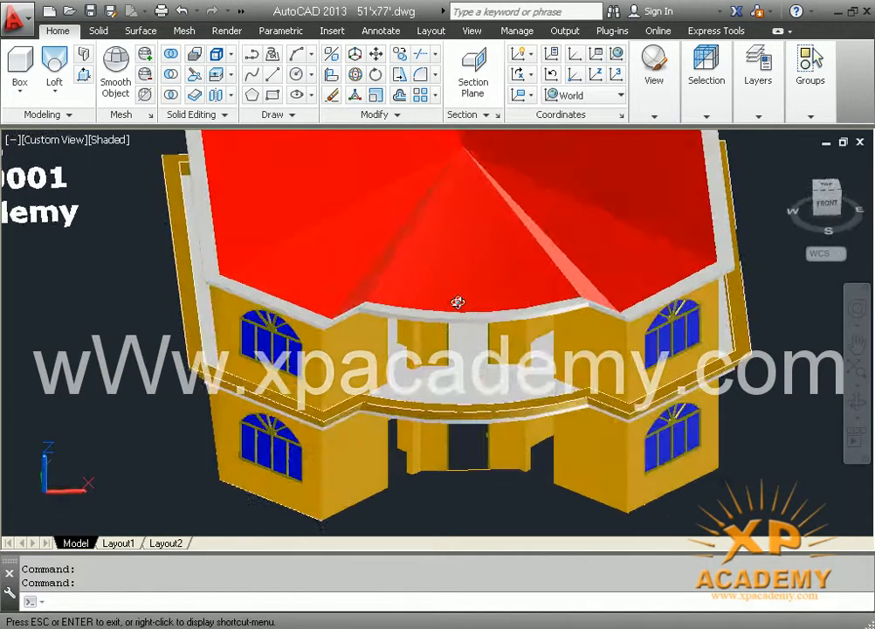
shift+middle_drag(457, 303, 411, 325)
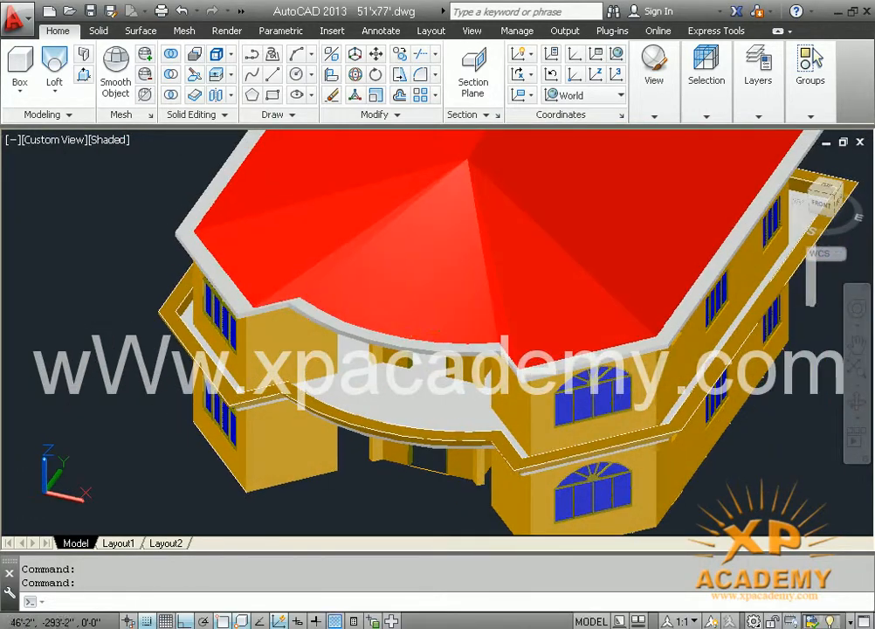
scroll(412, 325, down, 2)
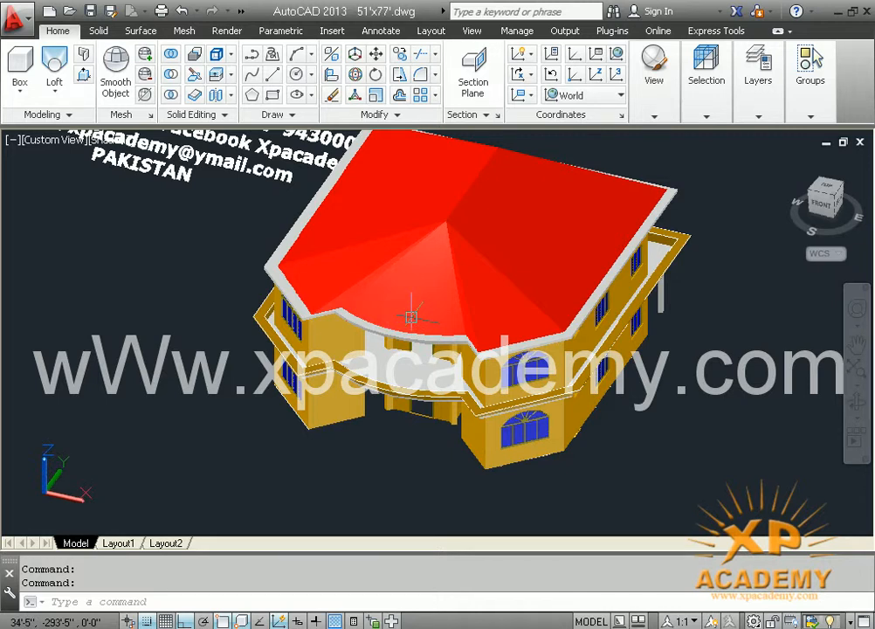
middle_drag(383, 413, 382, 447)
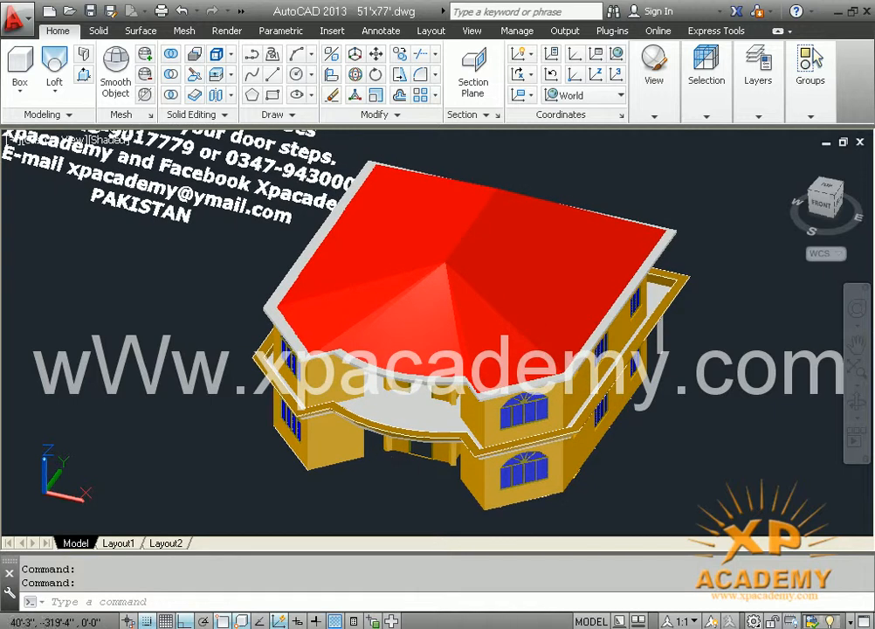
scroll(383, 448, up, 4)
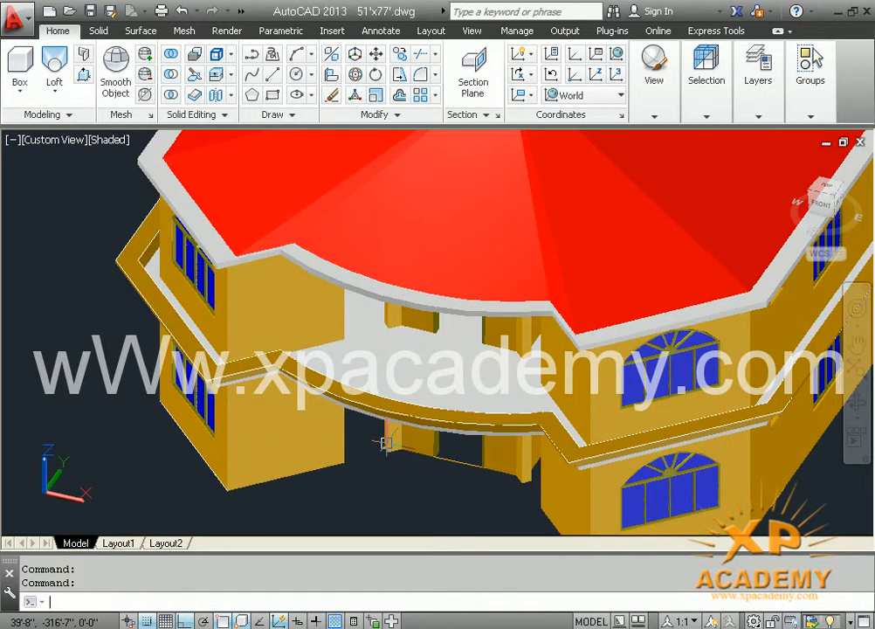
Turn on the railing layer in the layer manager
key(Return)
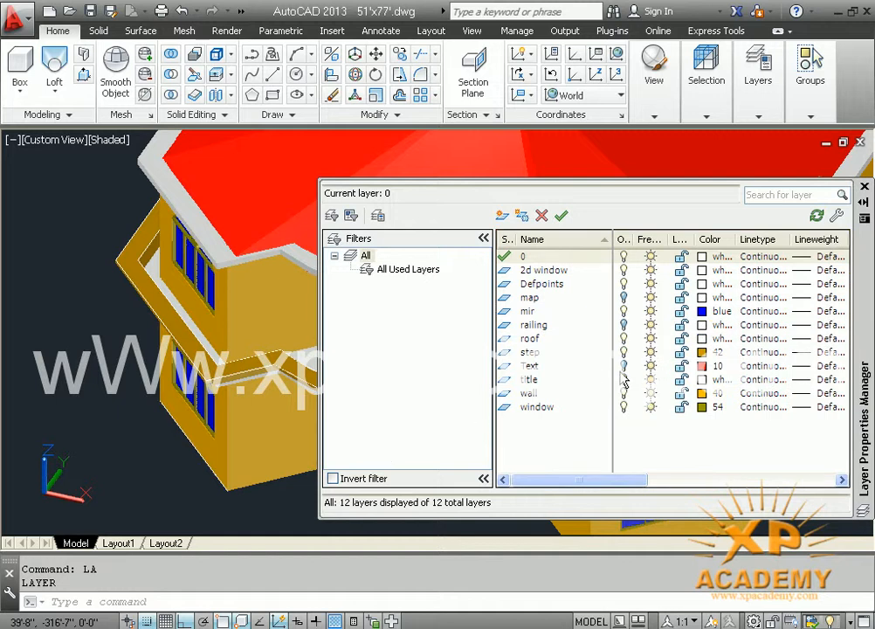
click(623, 325)
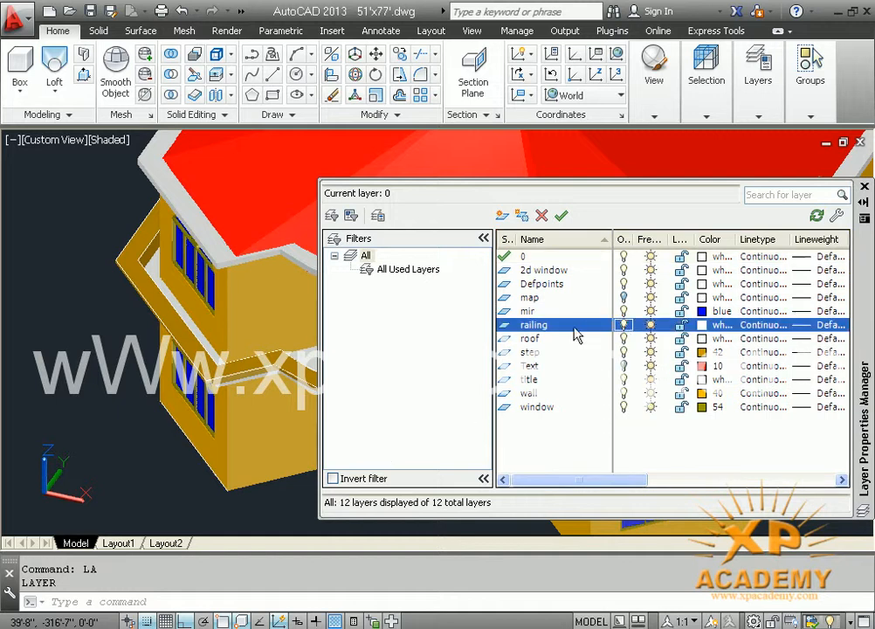
click(865, 188)
Examine the house with its first-floor railings from the front, and the text beside the house
middle_drag(463, 434, 453, 287)
shift+middle_drag(465, 249, 456, 302)
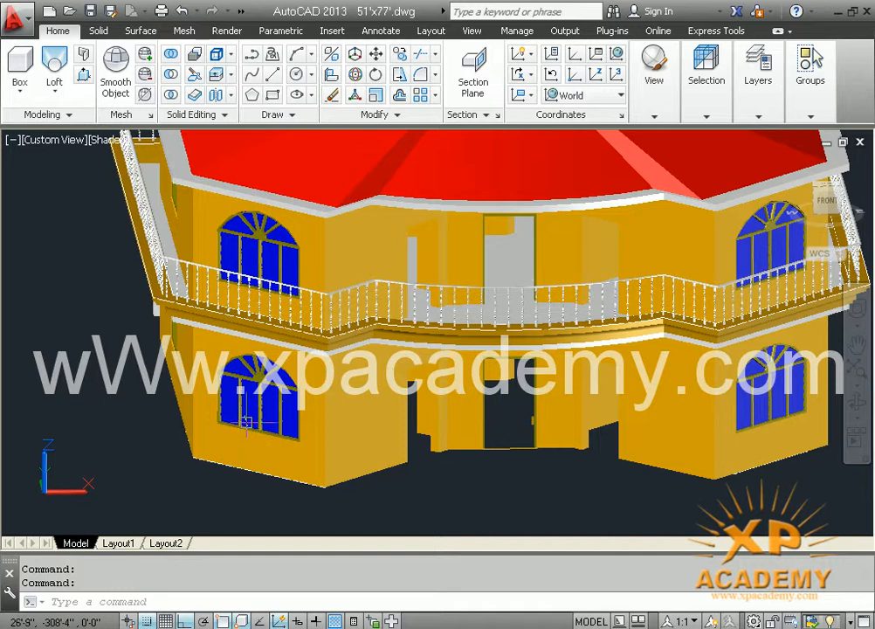
shift+middle_drag(497, 411, 679, 389)
scroll(488, 469, down, 3)
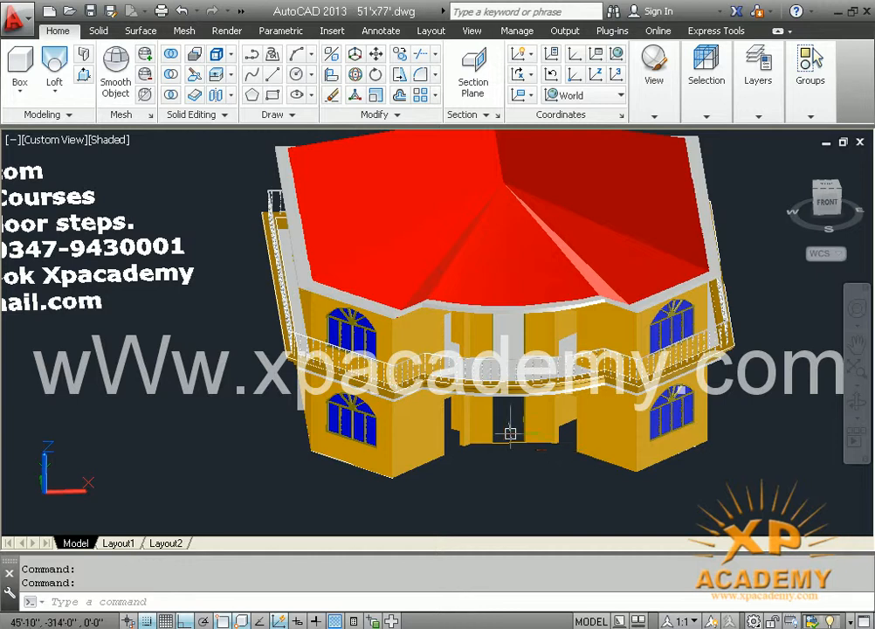
shift+middle_drag(512, 444, 498, 459)
middle_drag(394, 384, 590, 436)
middle_drag(388, 406, 585, 446)
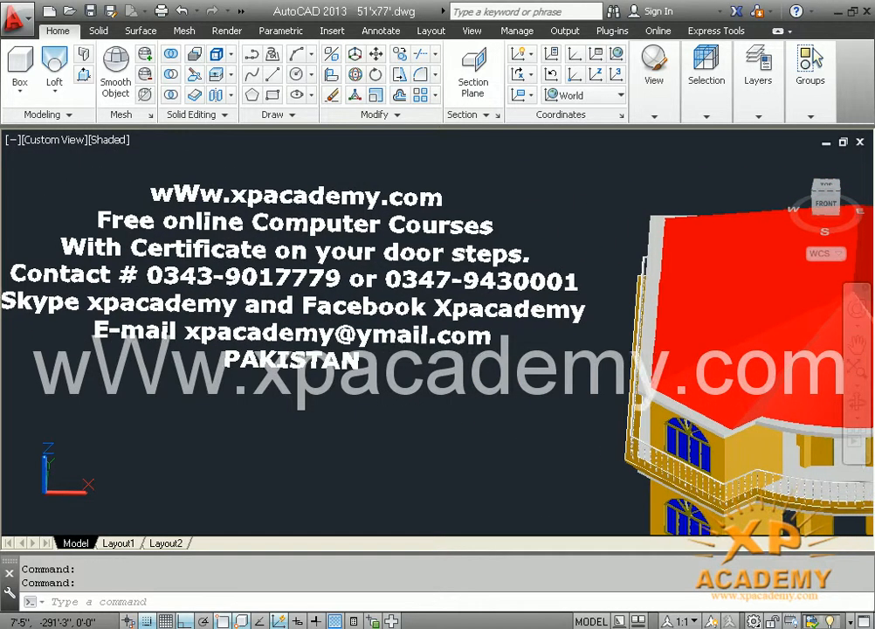
middle_drag(306, 404, 358, 419)
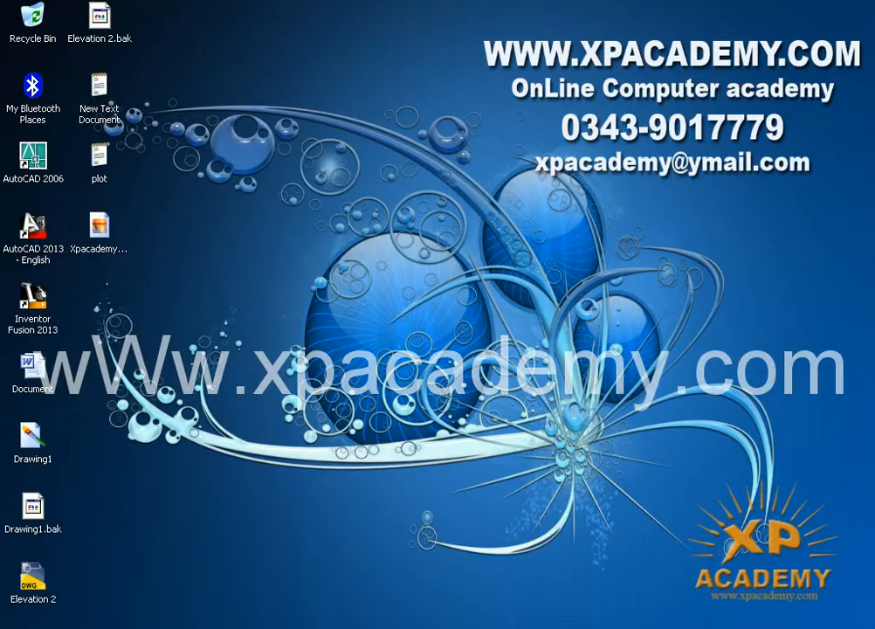
key(alt+Tab)
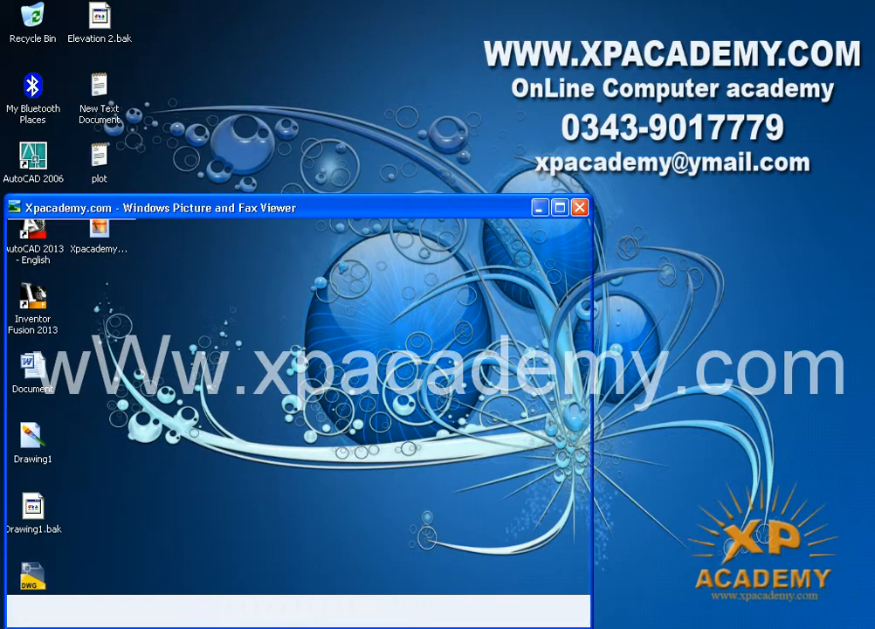